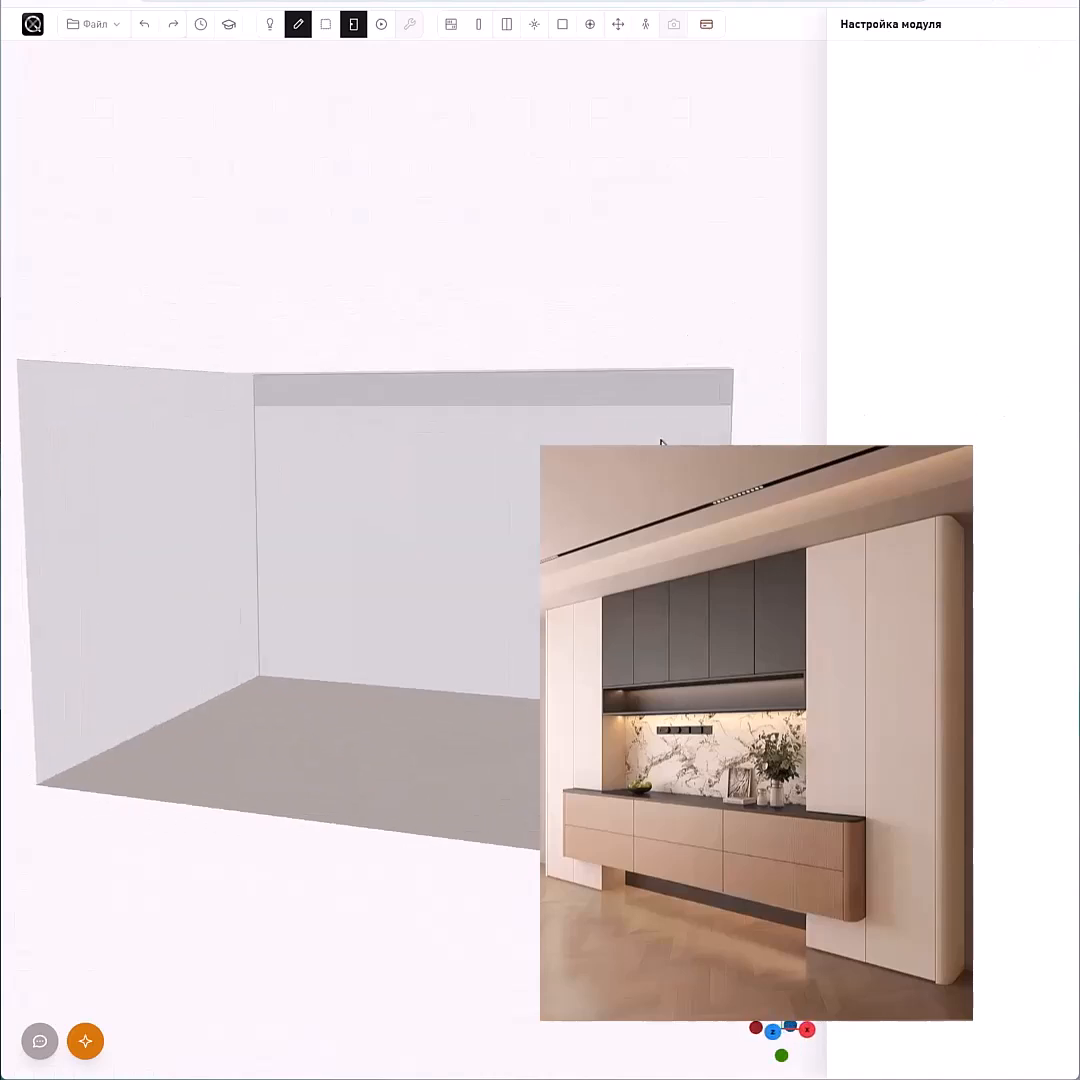
- Start a new straight (Прямой) cabinet body named ящики, 2400 mm wide, 500 mm high and 580 mm deep
right_click_drag(439, 122, 450, 141)
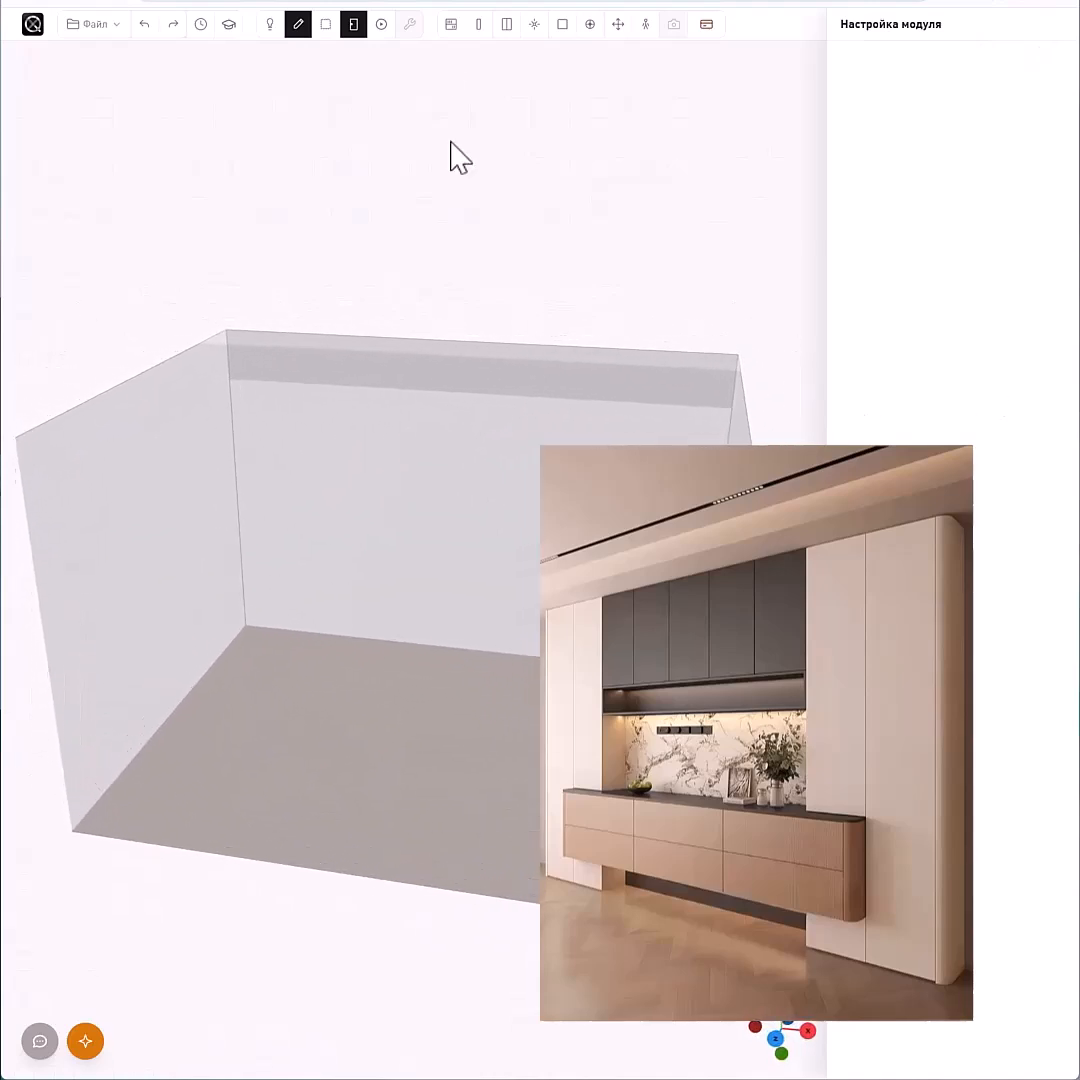
left_click(507, 24)
double_click(907, 103)
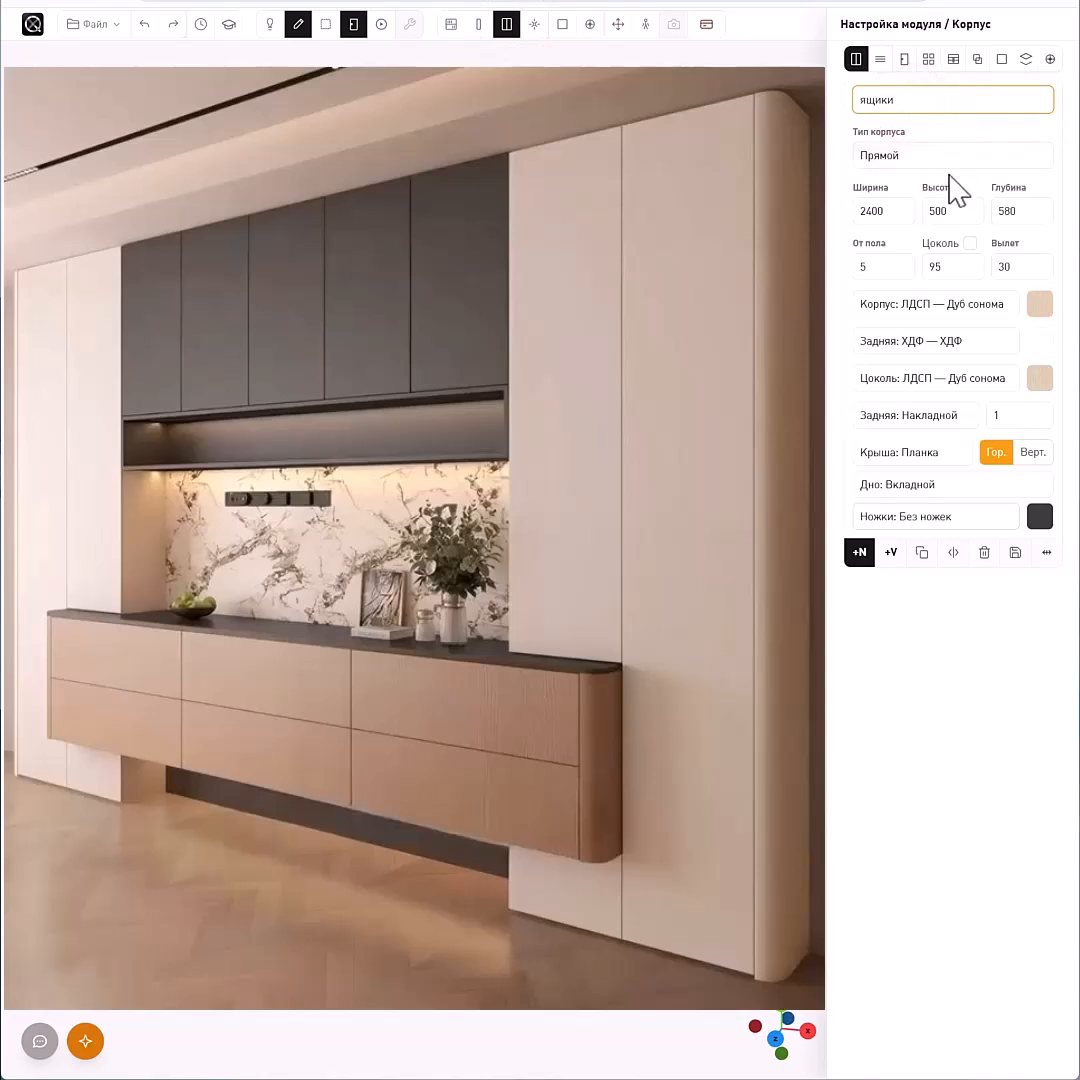
left_click(864, 211)
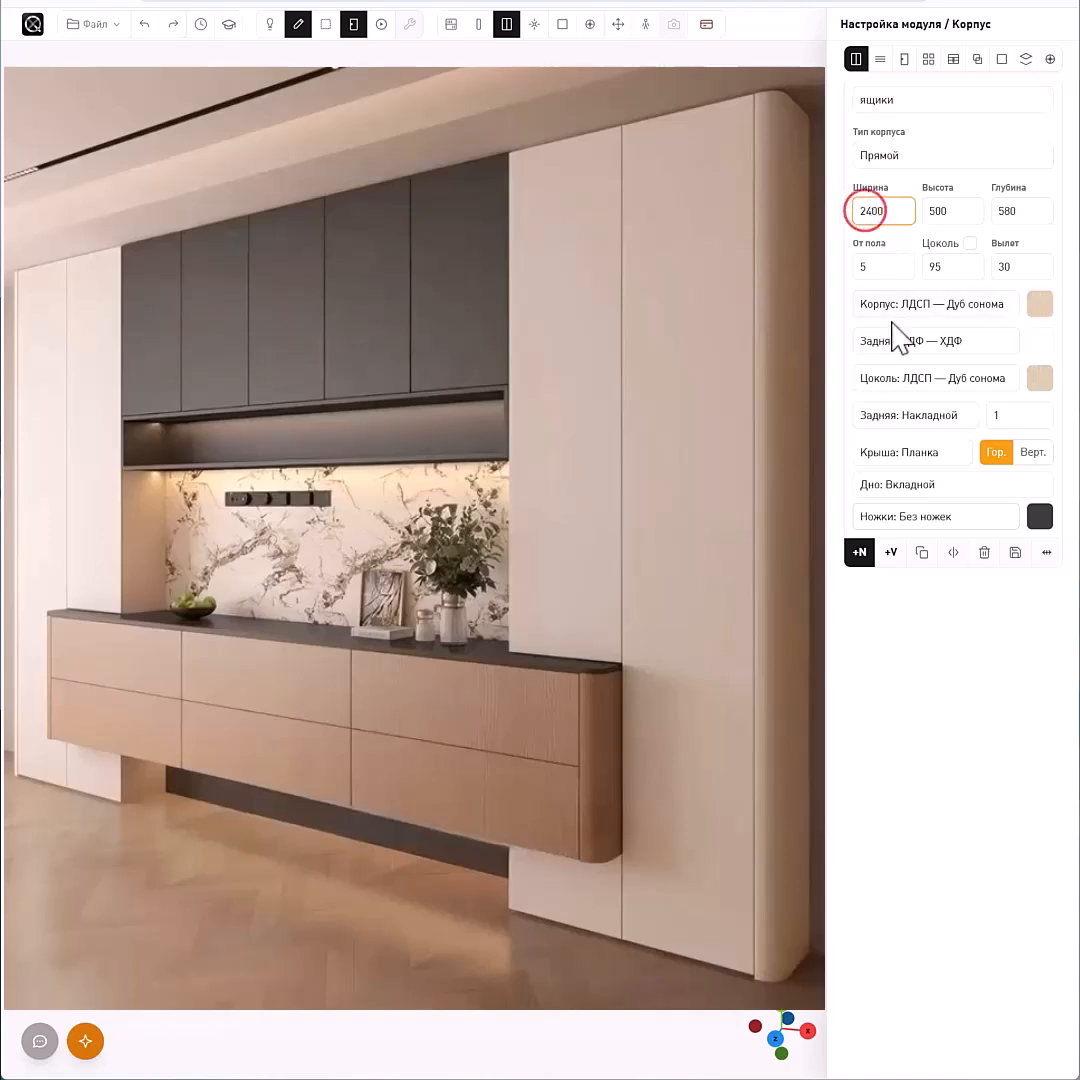
left_click(935, 211)
left_click(1008, 211)
- Set the new cabinet's plinth height to 0 and its distance from the floor to 350 mm
left_click(952, 265)
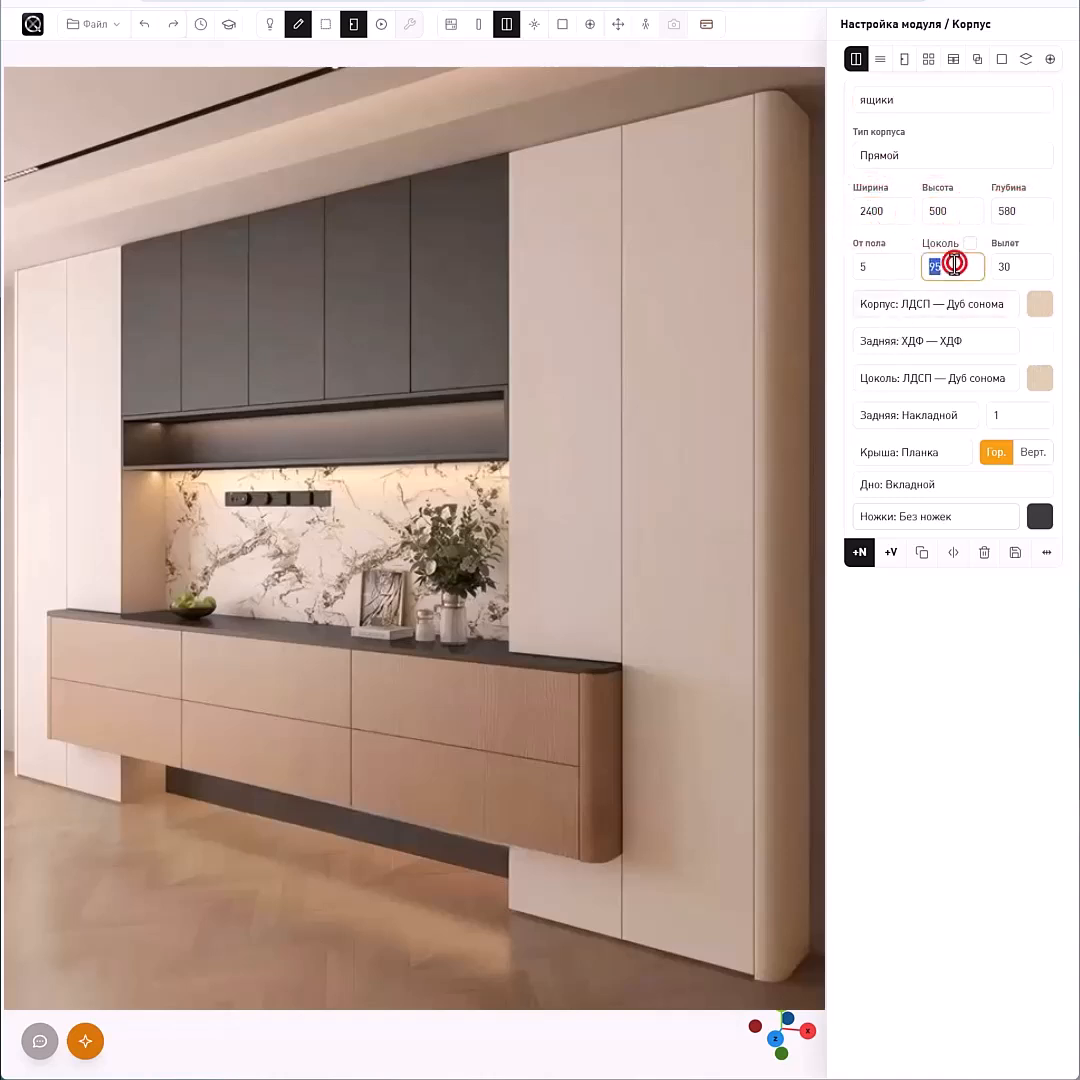
type("0")
left_click(871, 266)
type("35")
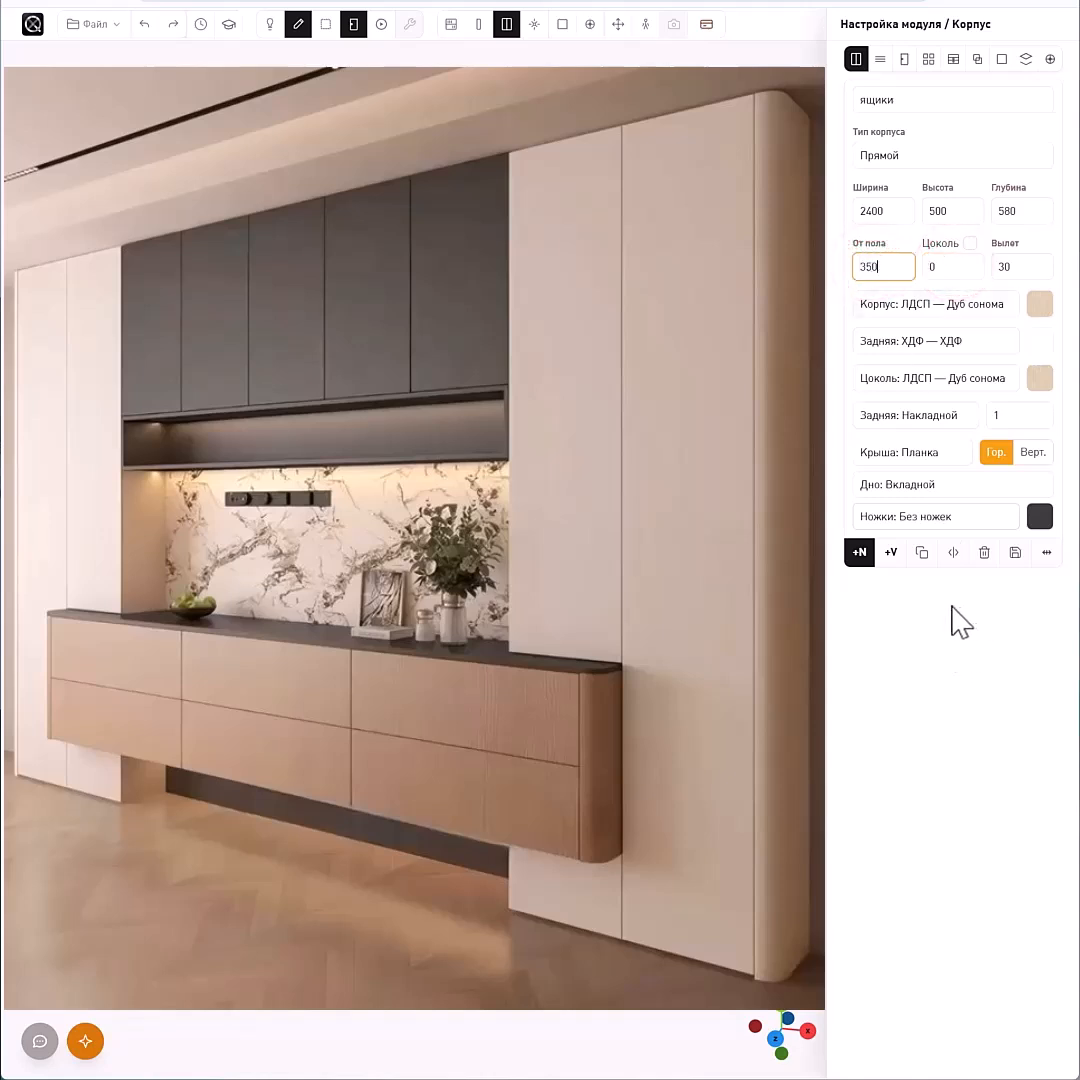
- Choose an overlay (Накладной) back panel in ХДФ and a plinth in ЛДСП — Дуб сонома for the cabinet body
left_click(933, 340)
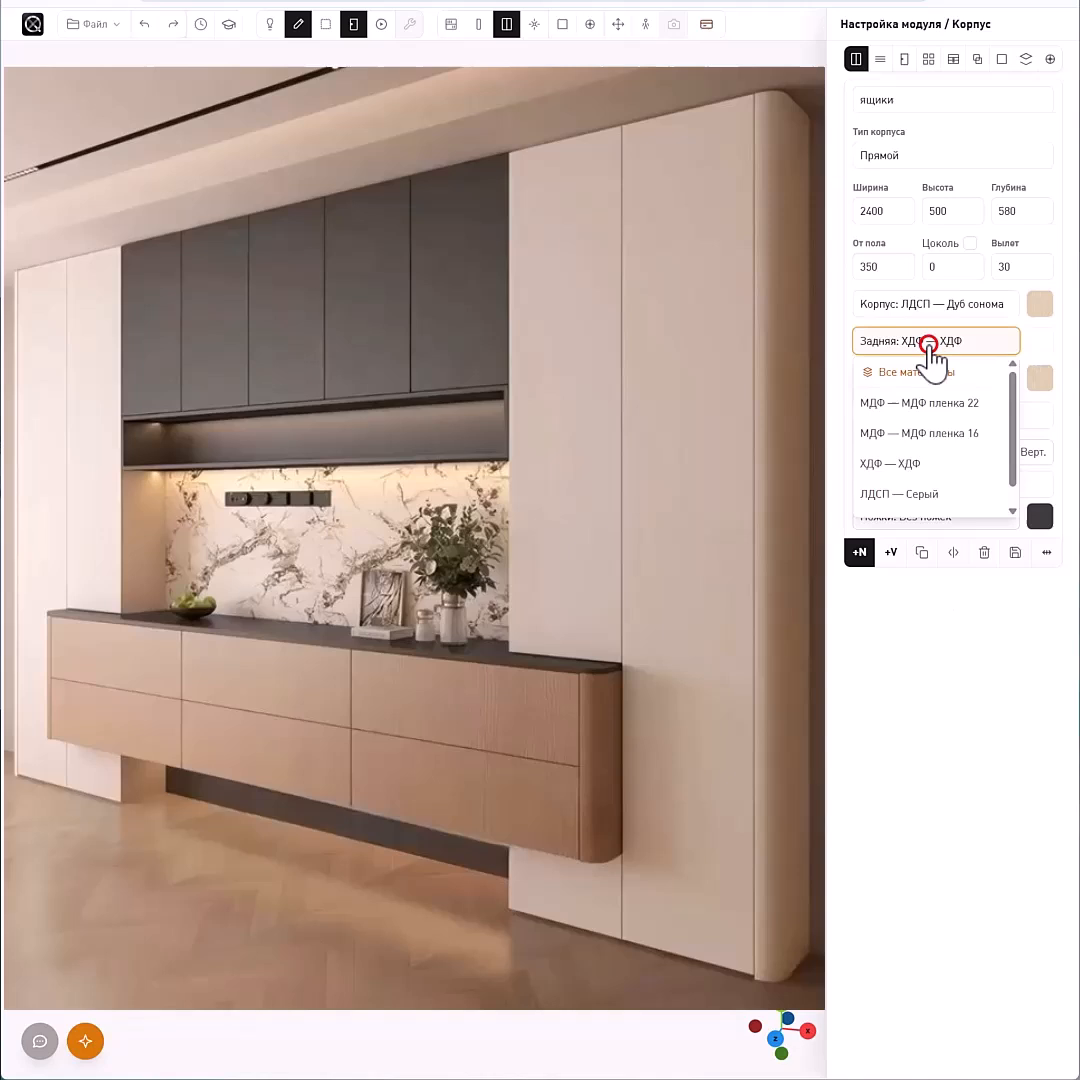
left_click(930, 460)
left_click(935, 380)
scroll(959, 495, "down", 1)
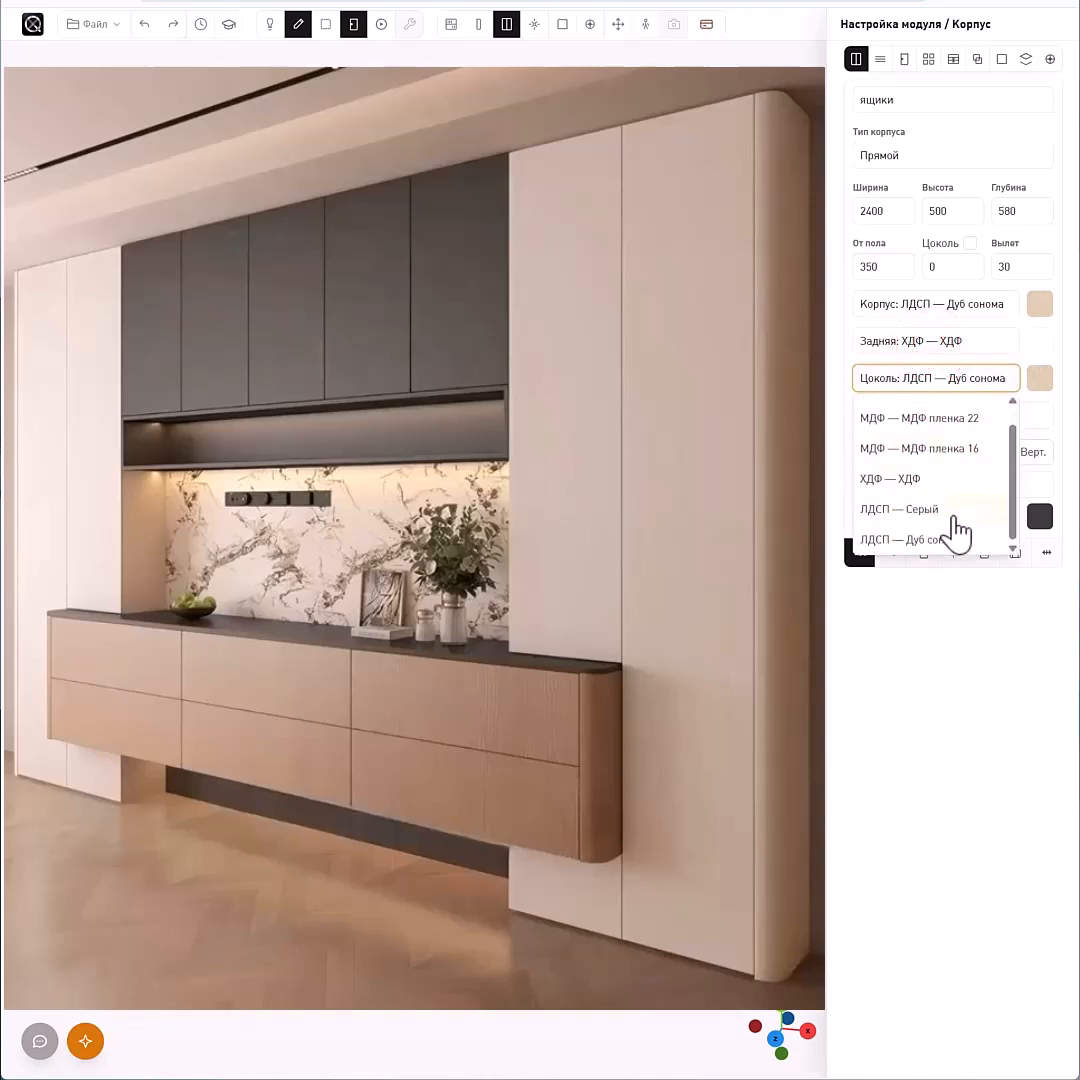
left_click(957, 530)
left_click(943, 420)
left_click(937, 440)
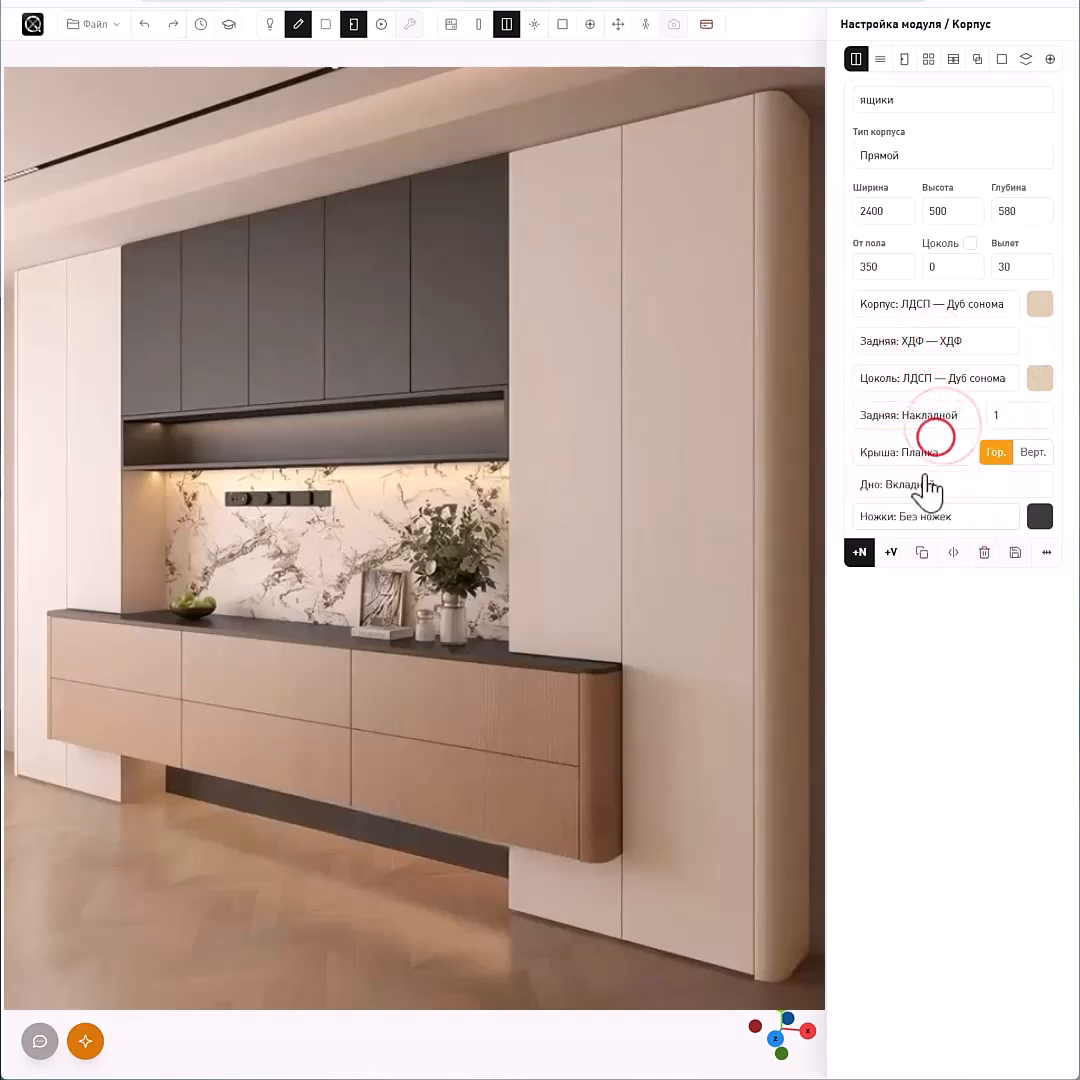
- Configure the cabinet body with horizontal top planks (Планка, Гор.), an inset bottom (Вкладной) and no legs (Без ножек)
left_click(925, 452)
left_click(1029, 453)
left_click(1000, 453)
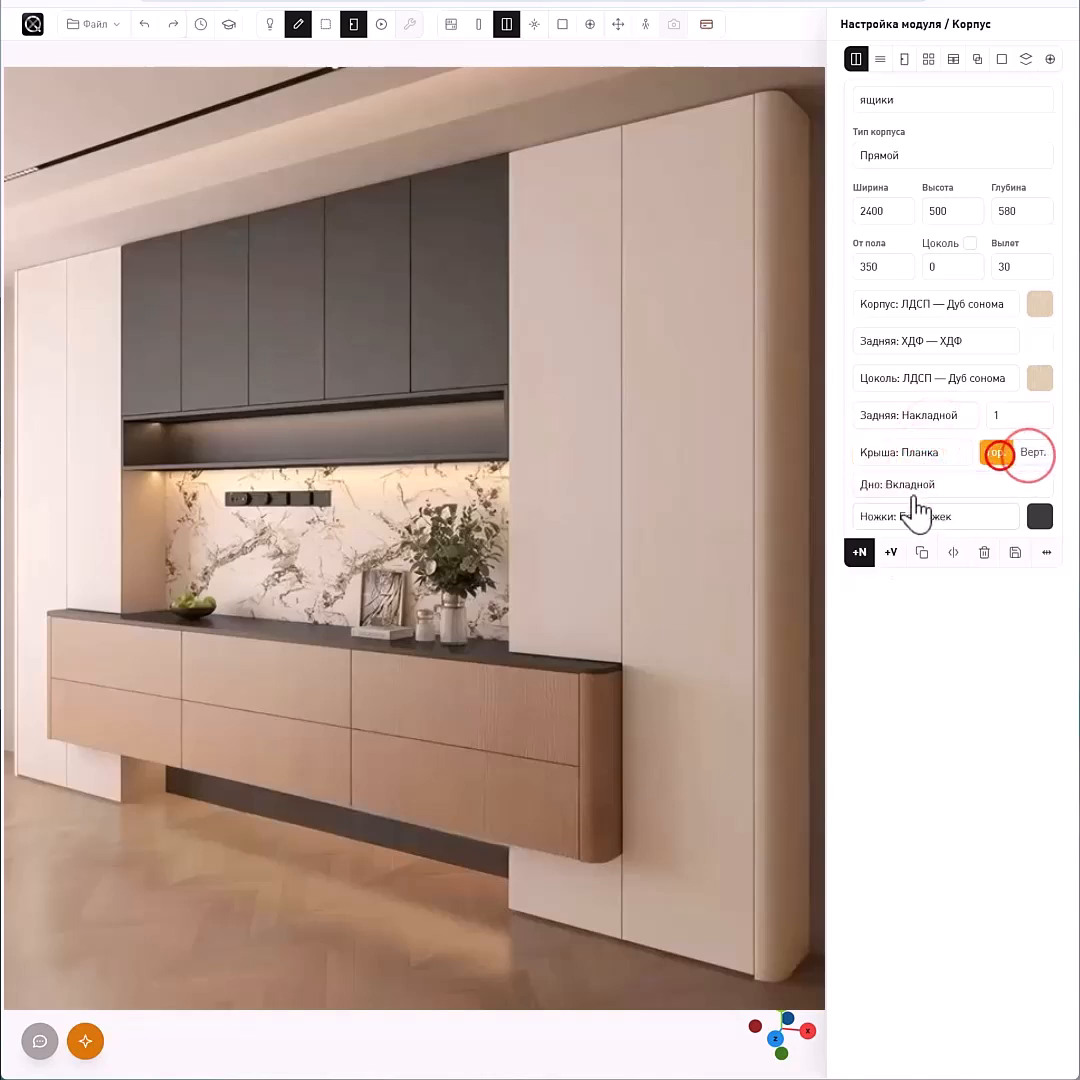
left_click(911, 487)
left_click(906, 515)
left_click(914, 486)
left_click(912, 514)
left_click(911, 517)
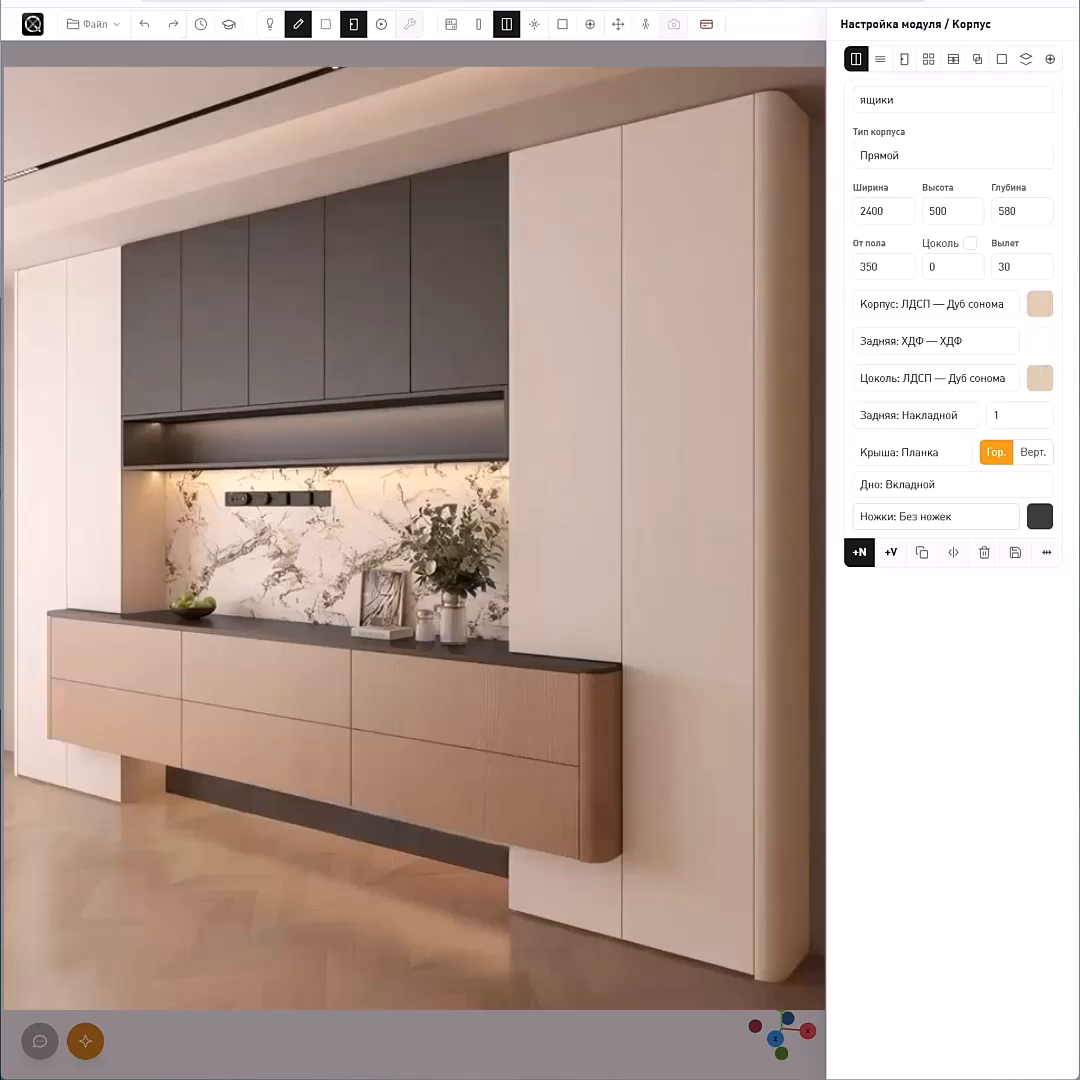
- Add the ящики cabinet to the room and move it against the back wall at X 0, Z -1455
left_click(860, 552)
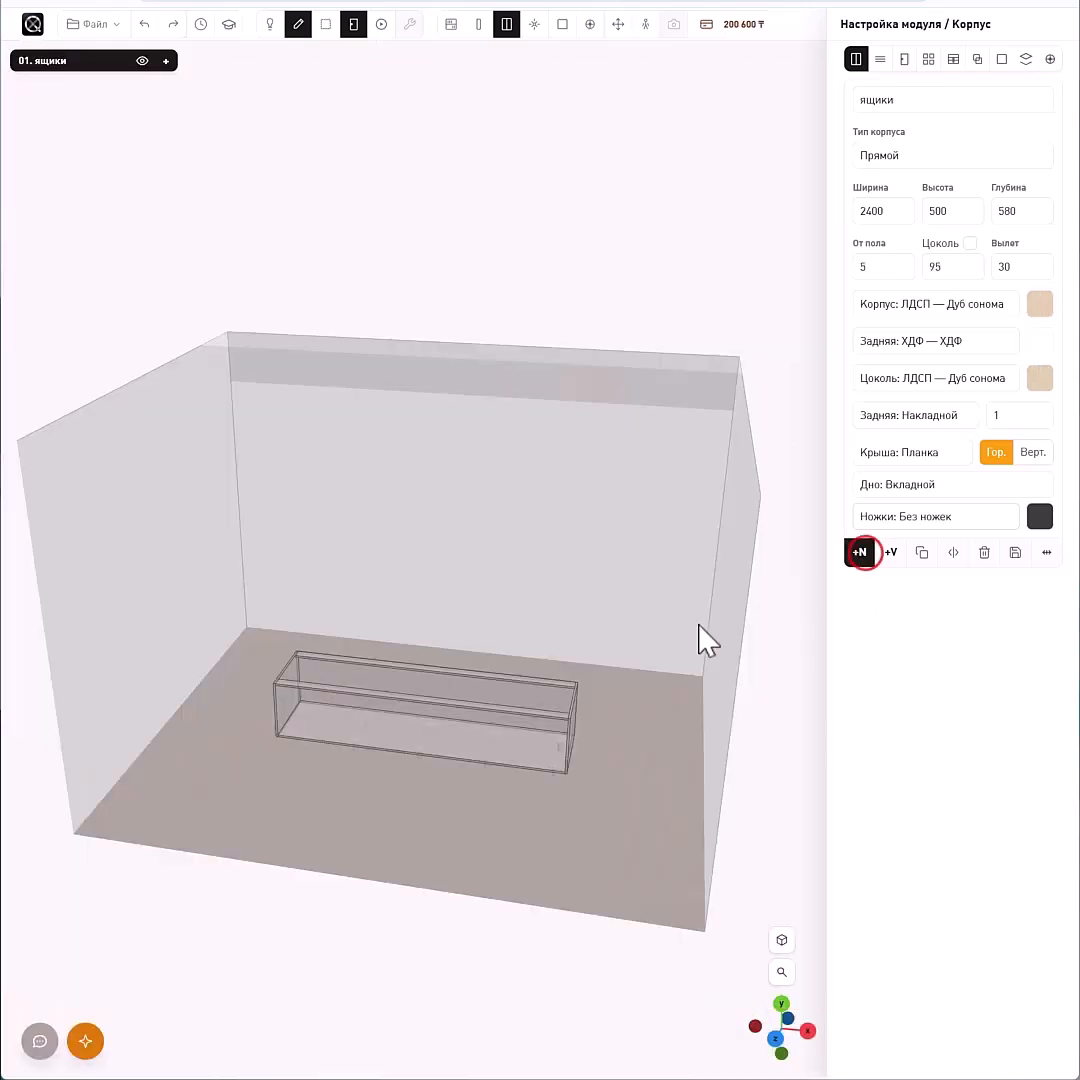
left_click(677, 634)
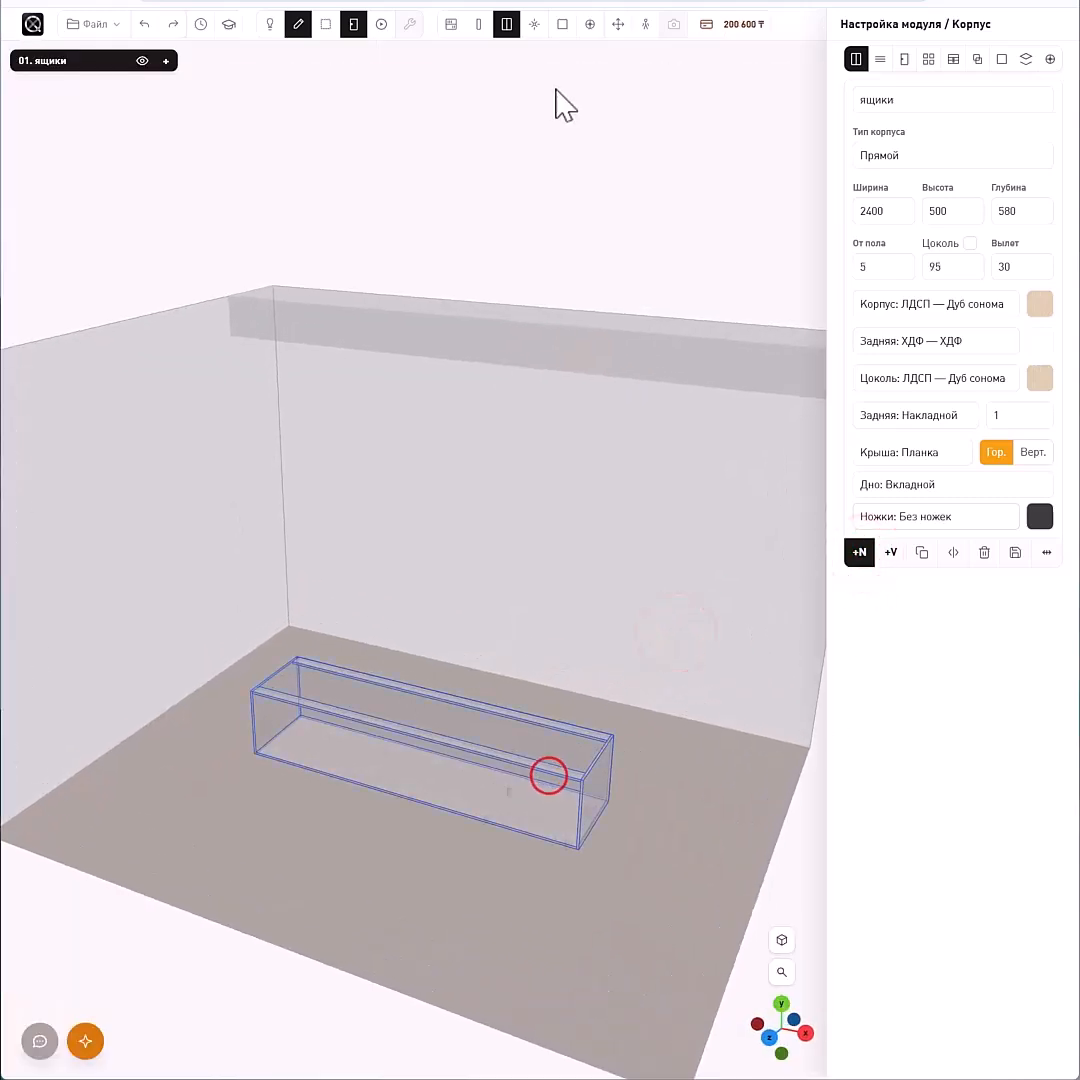
left_click(618, 24)
left_click_drag(422, 779, 747, 764)
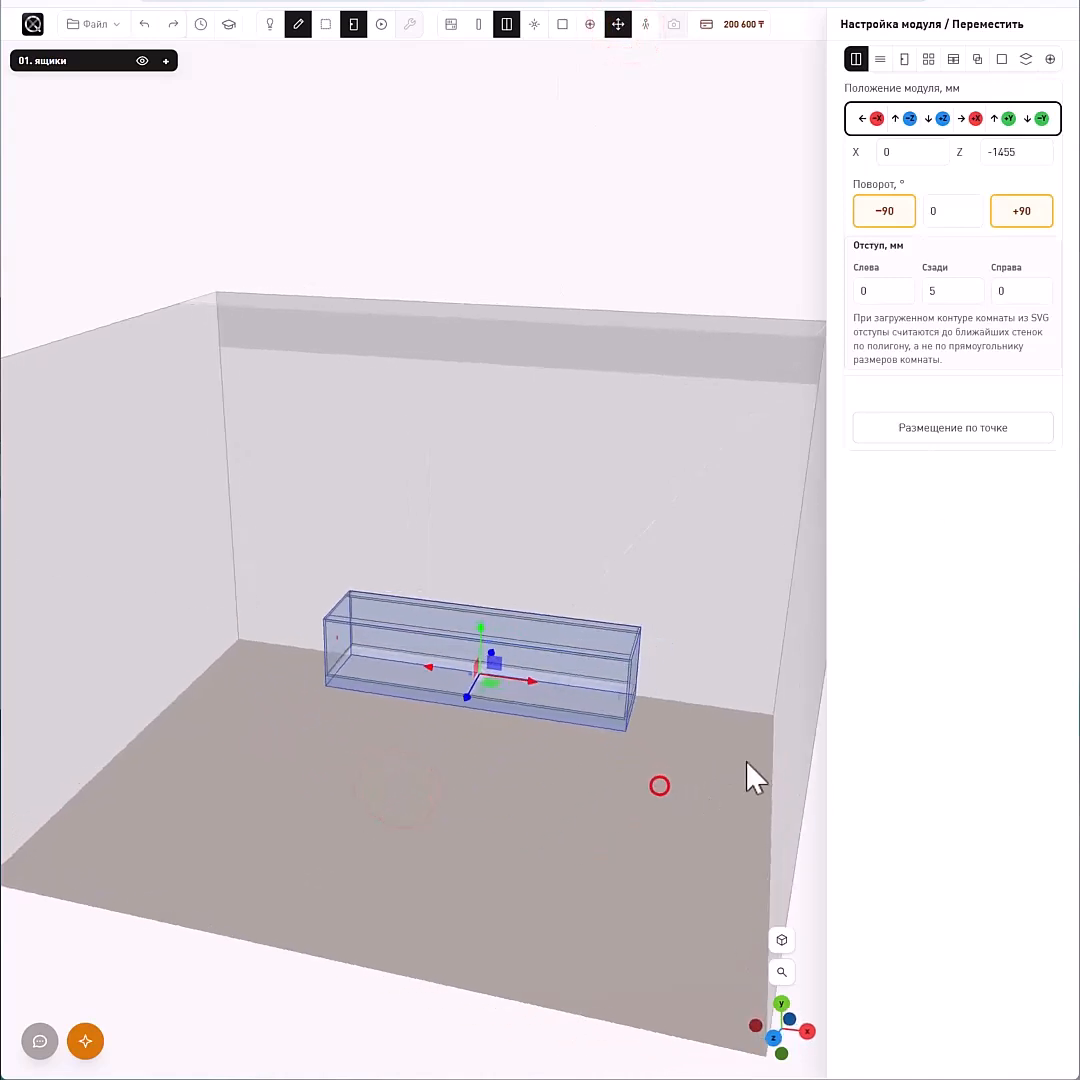
- Raise the placed ящики cabinet 350 mm above the floor and set its plinth height to 0
left_click(856, 58)
double_click(875, 265)
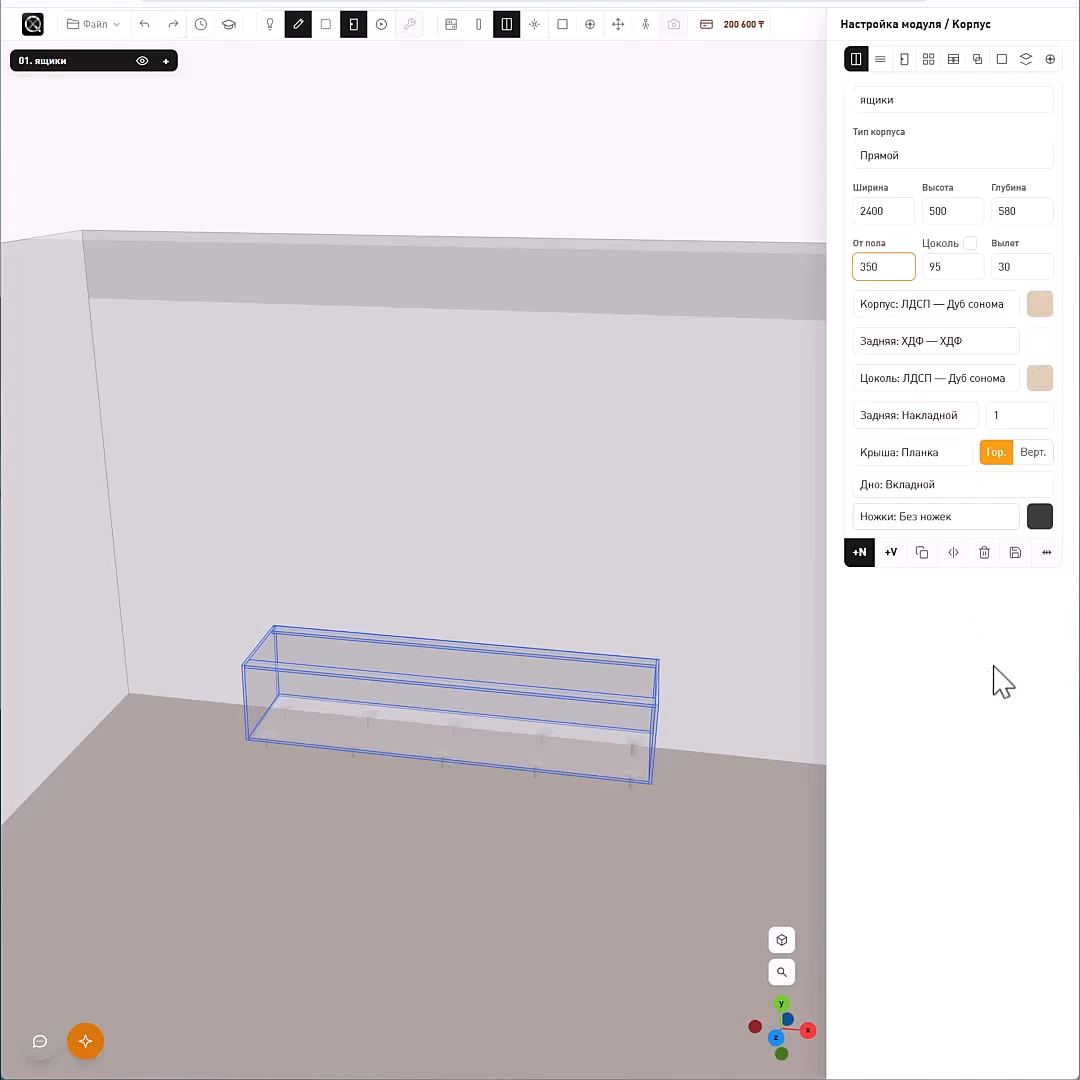
type("0")
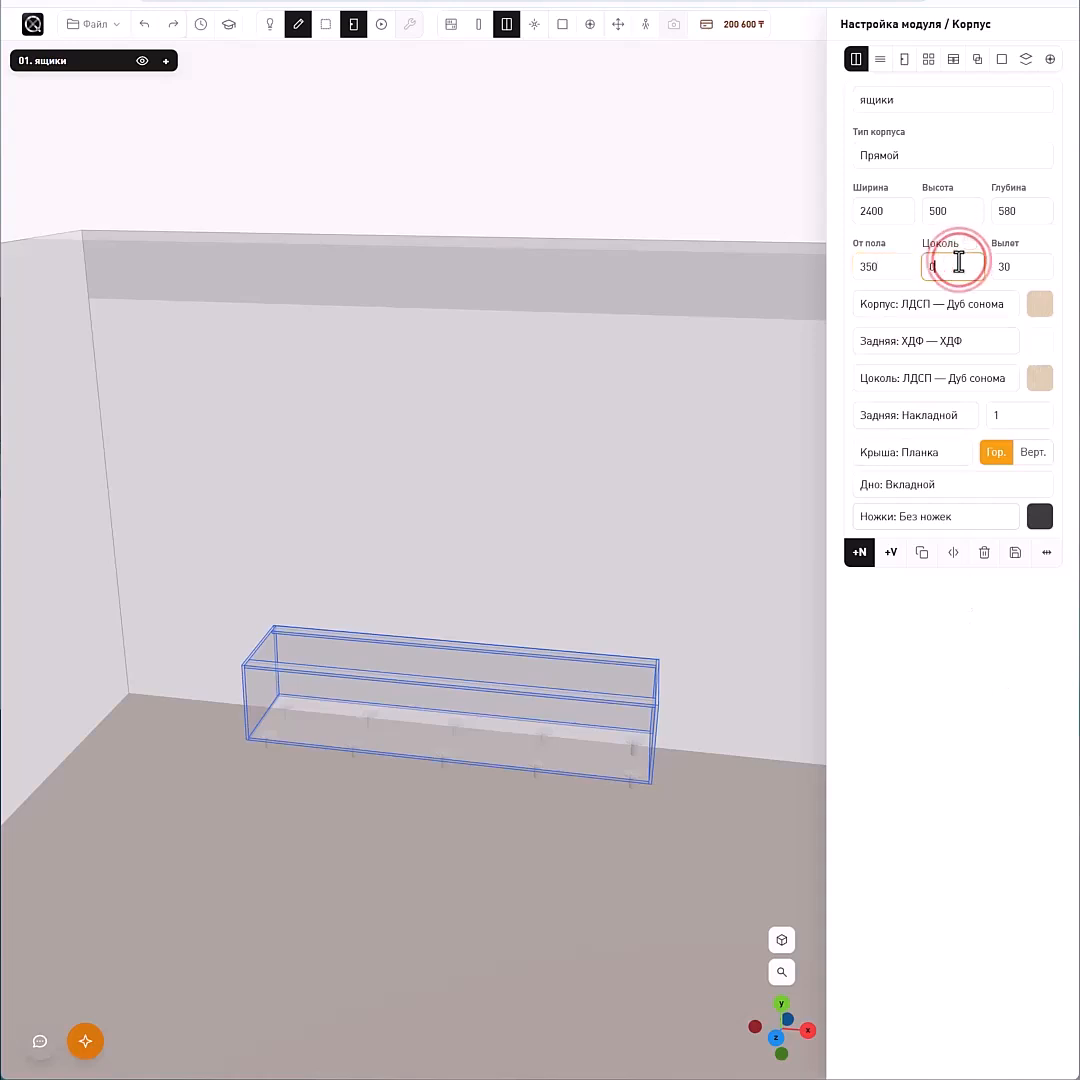
left_click(970, 242)
- Turn on the textured display and divide the cabinet with two evenly spaced ЛДСП — Дуб сонома uprights
left_click_drag(675, 742, 765, 690)
left_click(880, 58)
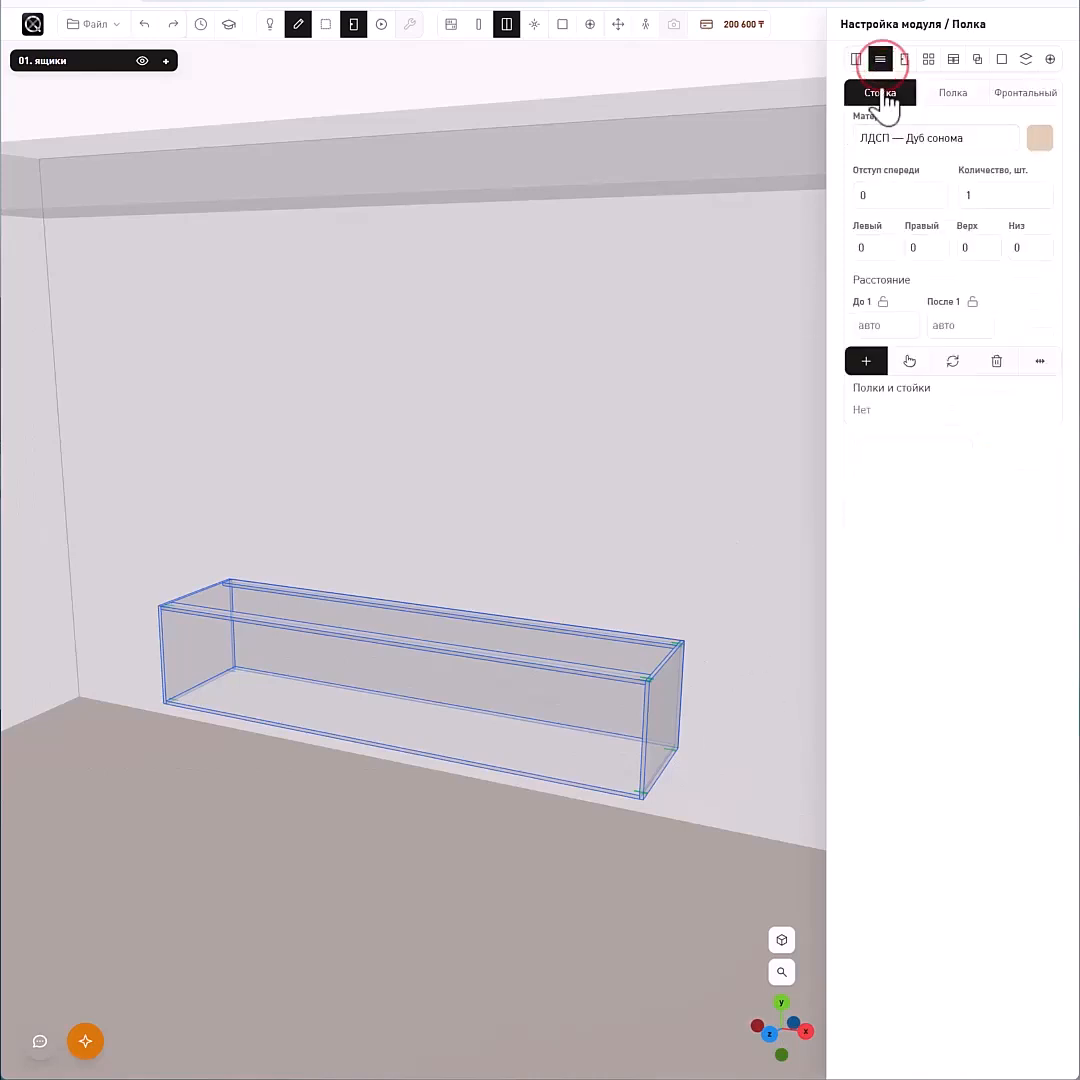
left_click(274, 24)
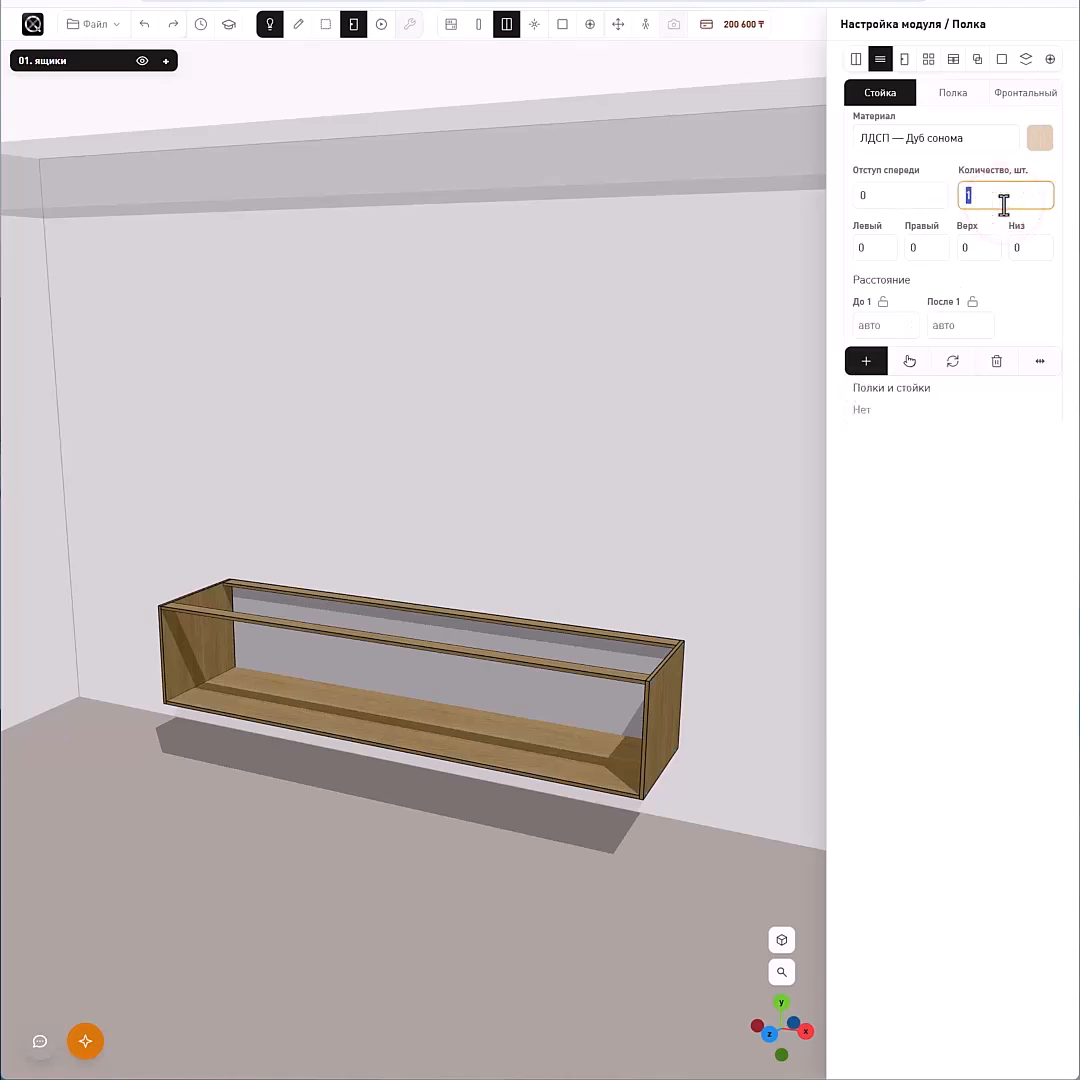
type("2")
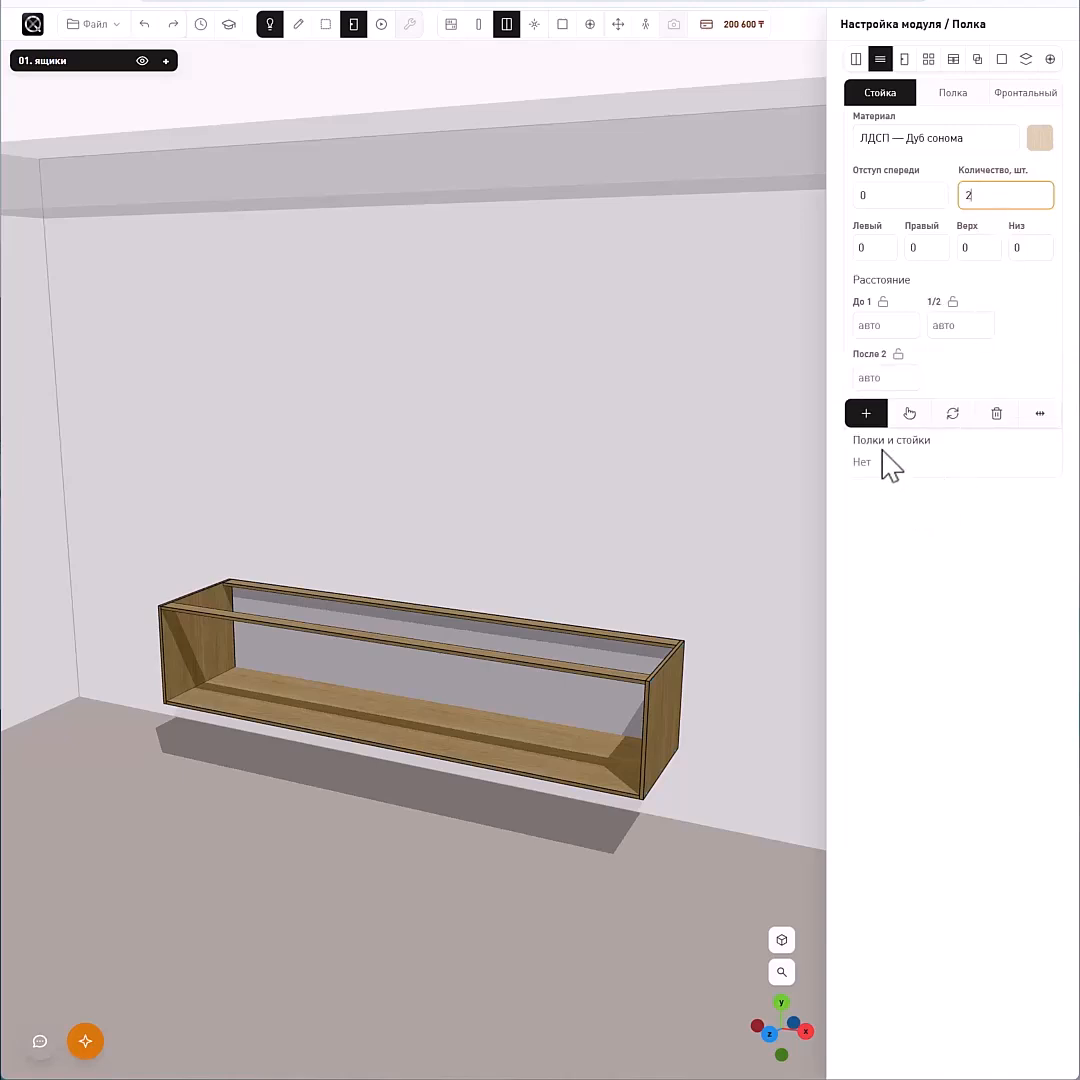
left_click(866, 413)
left_click(367, 655)
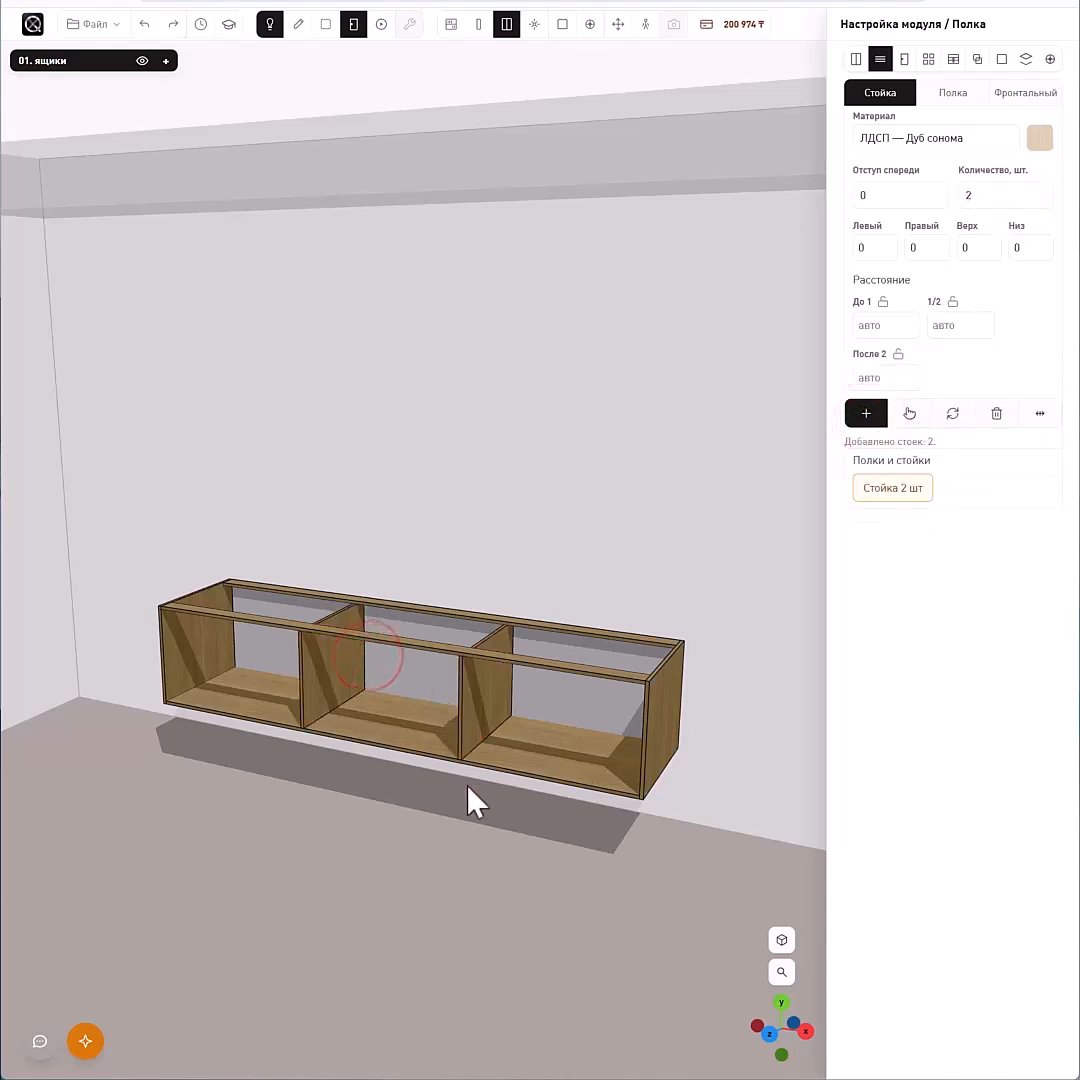
- Configure the drawer type as Тандем by Blum with overlay (Накладной) fronts in ЛДСП — Дуб сонома
right_click_drag(535, 605, 546, 585)
scroll(574, 639, "up", 4)
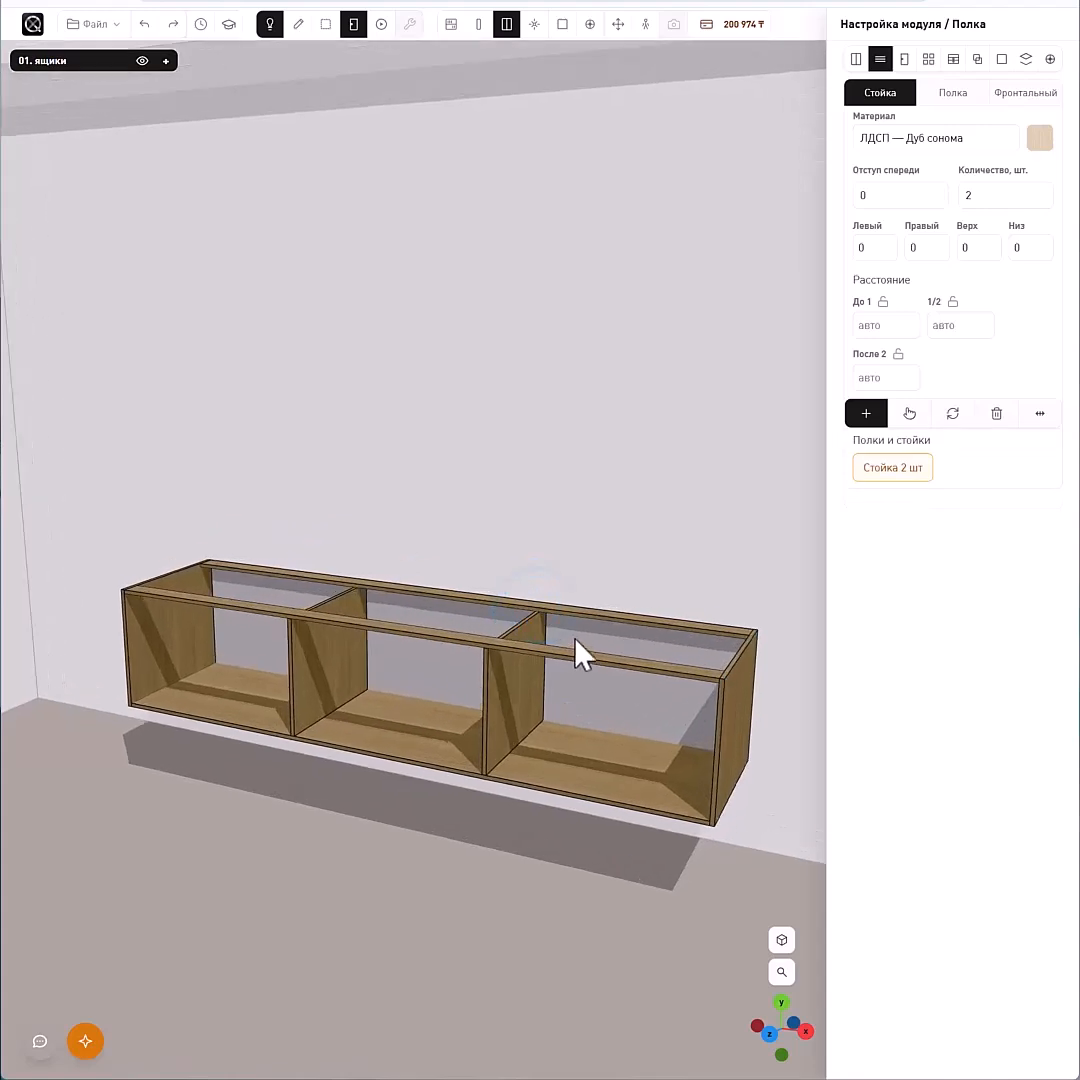
right_click_drag(626, 549, 597, 510)
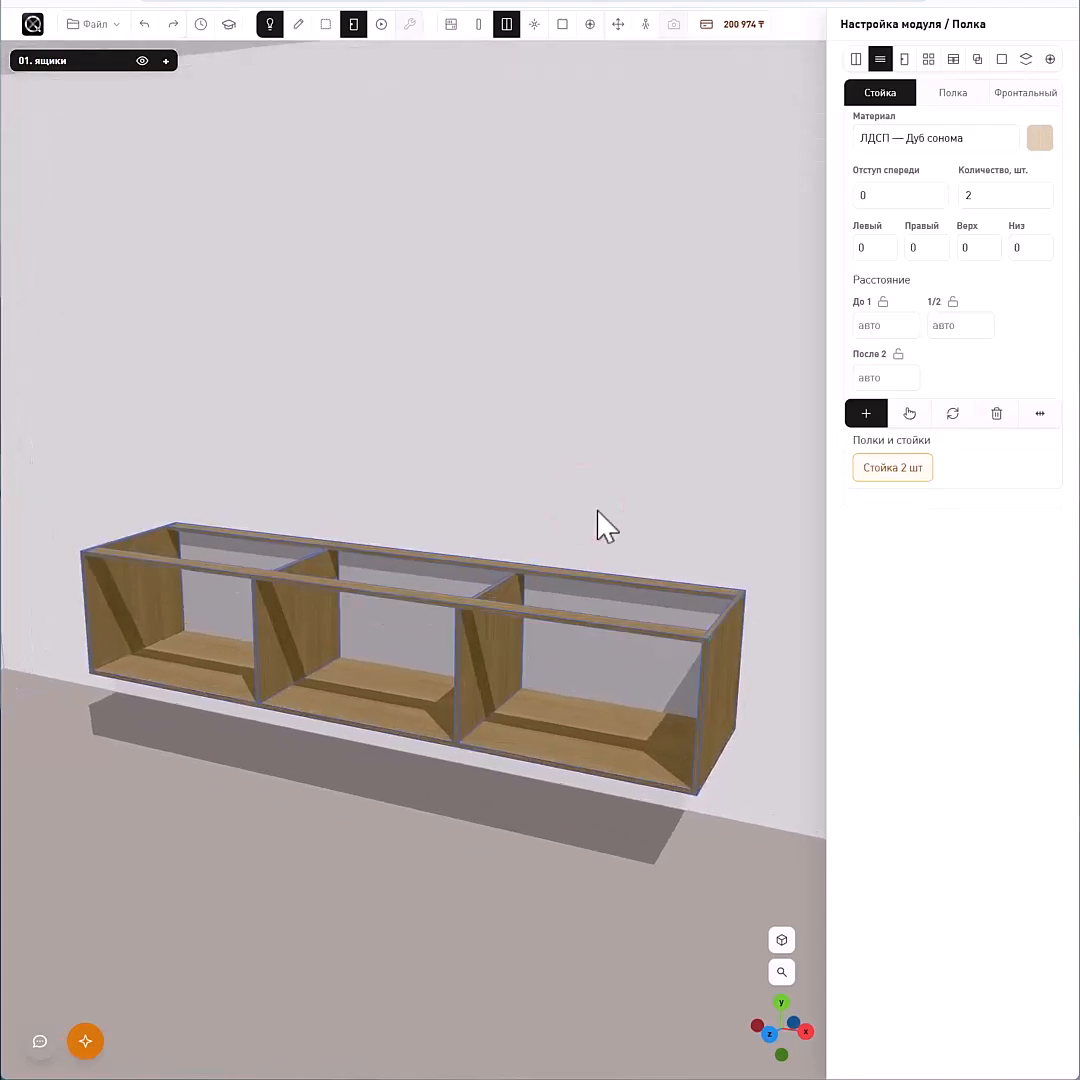
left_click(954, 62)
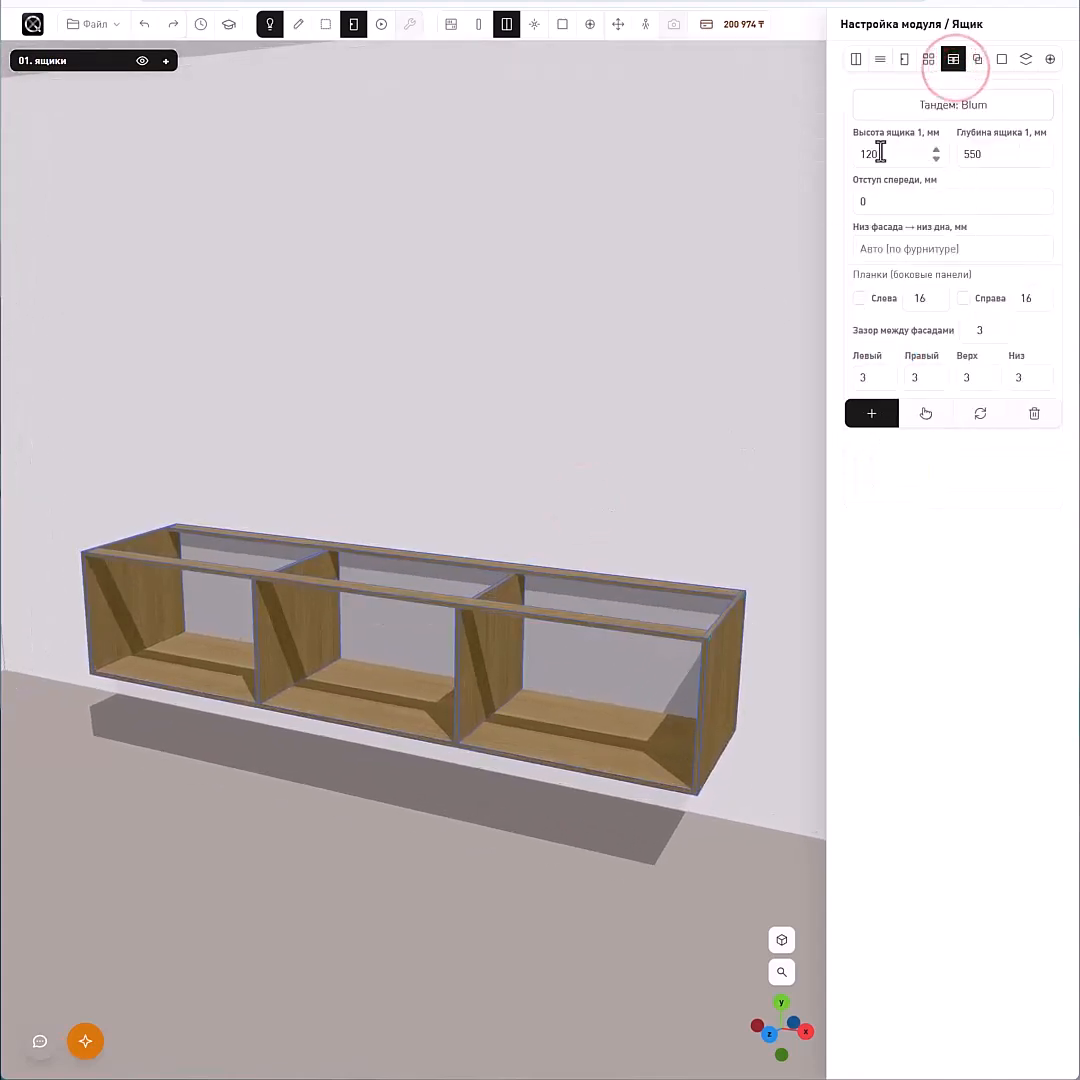
left_click(932, 107)
left_click(245, 150)
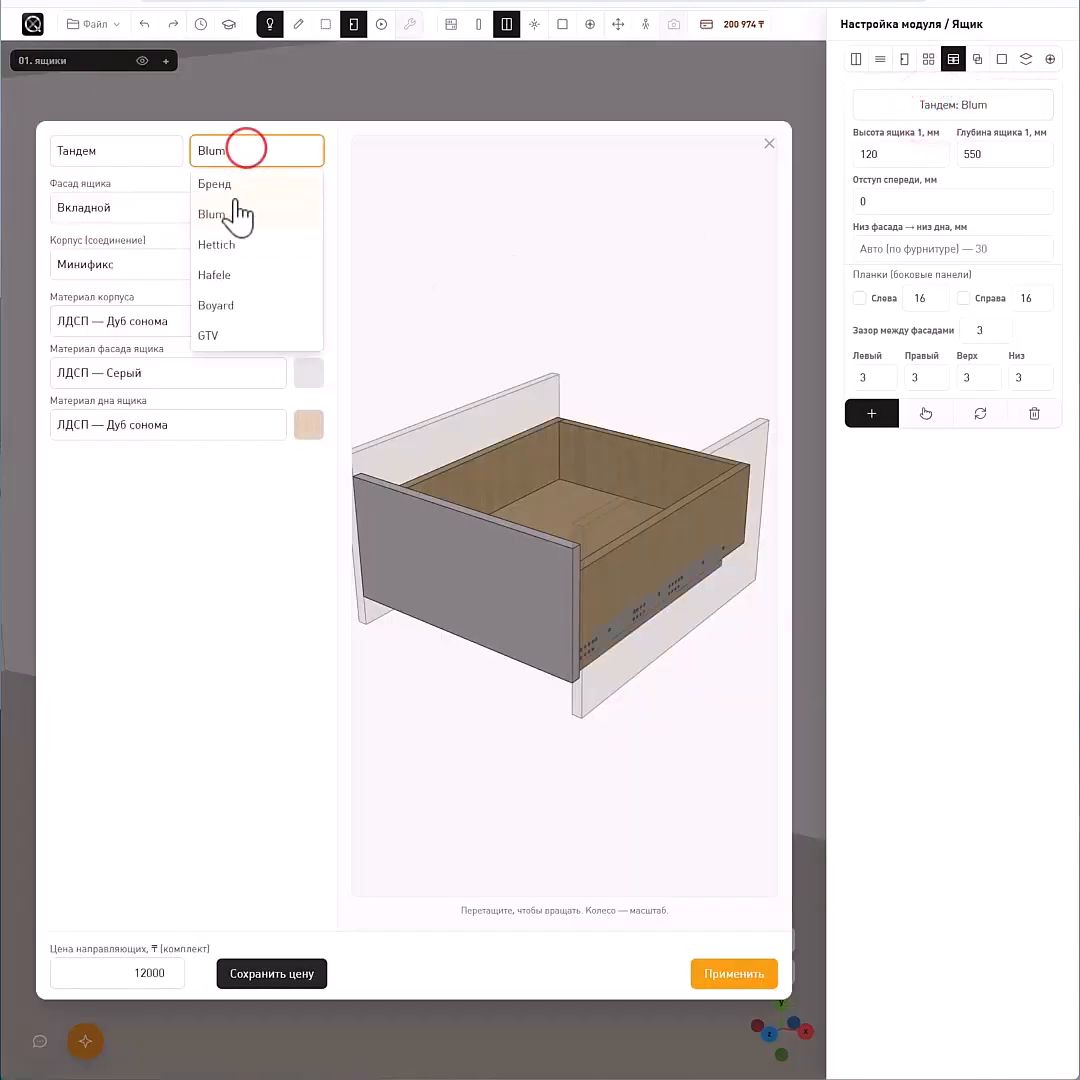
left_click(234, 214)
left_click(140, 210)
left_click(135, 243)
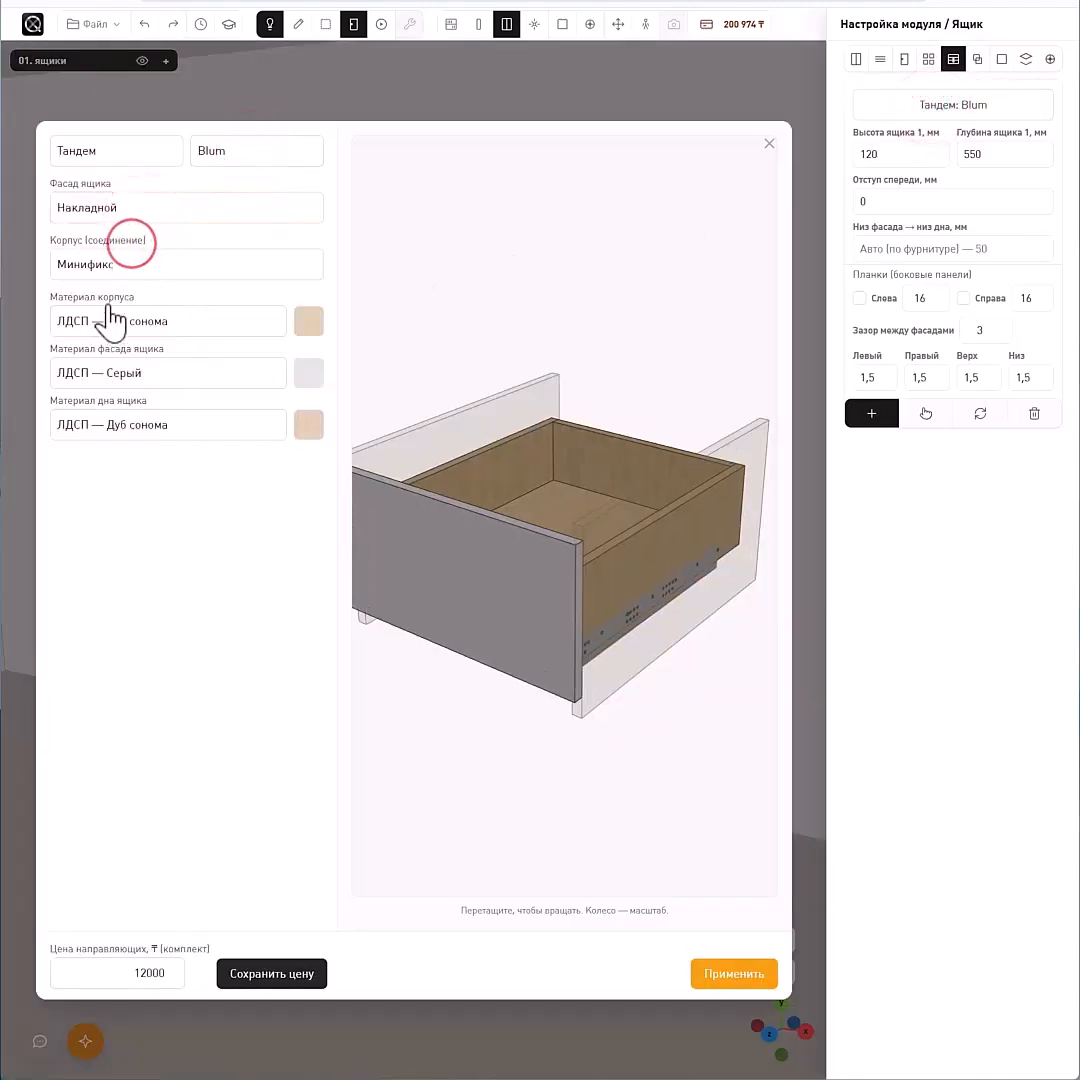
left_click(147, 375)
scroll(158, 480, "down", 2)
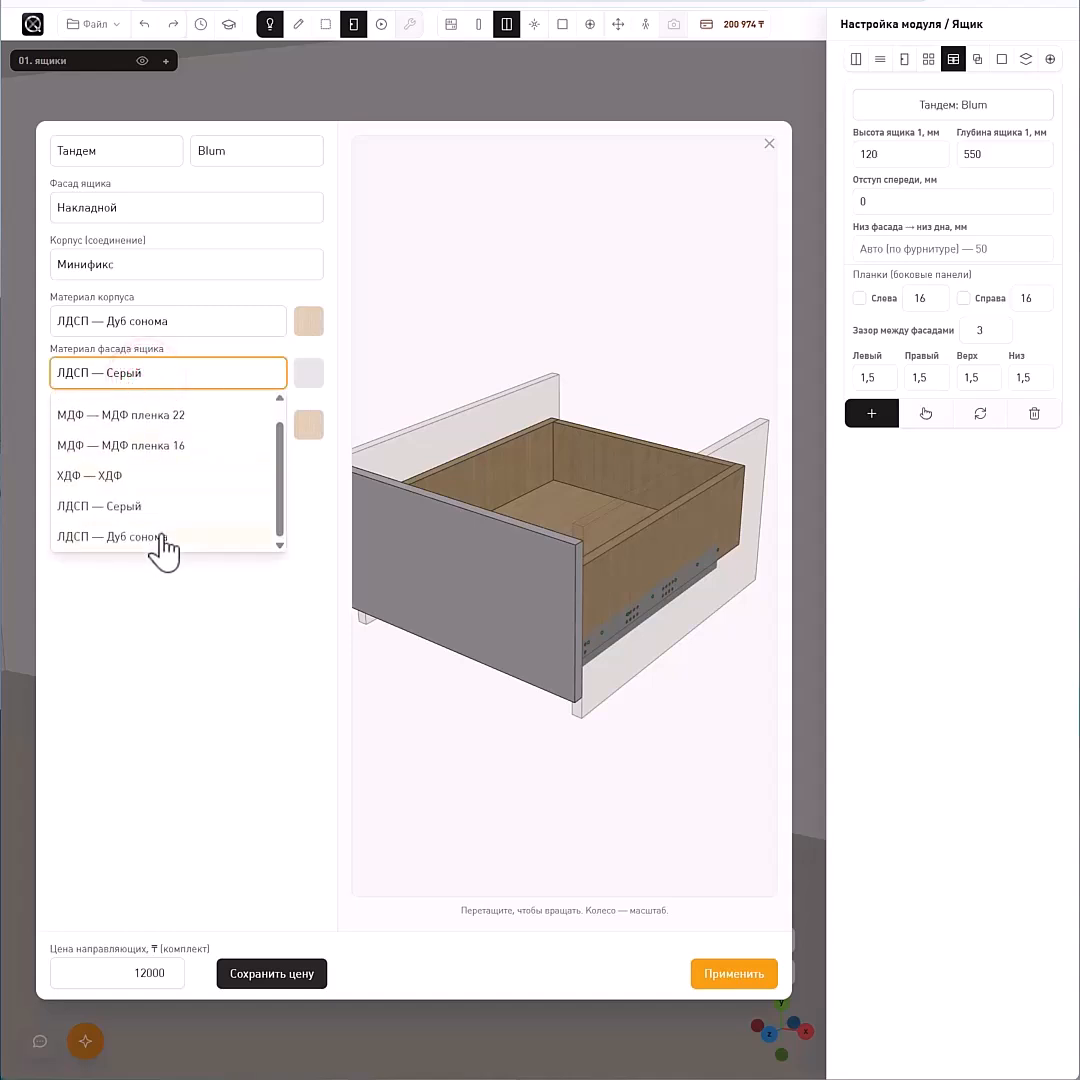
left_click(161, 537)
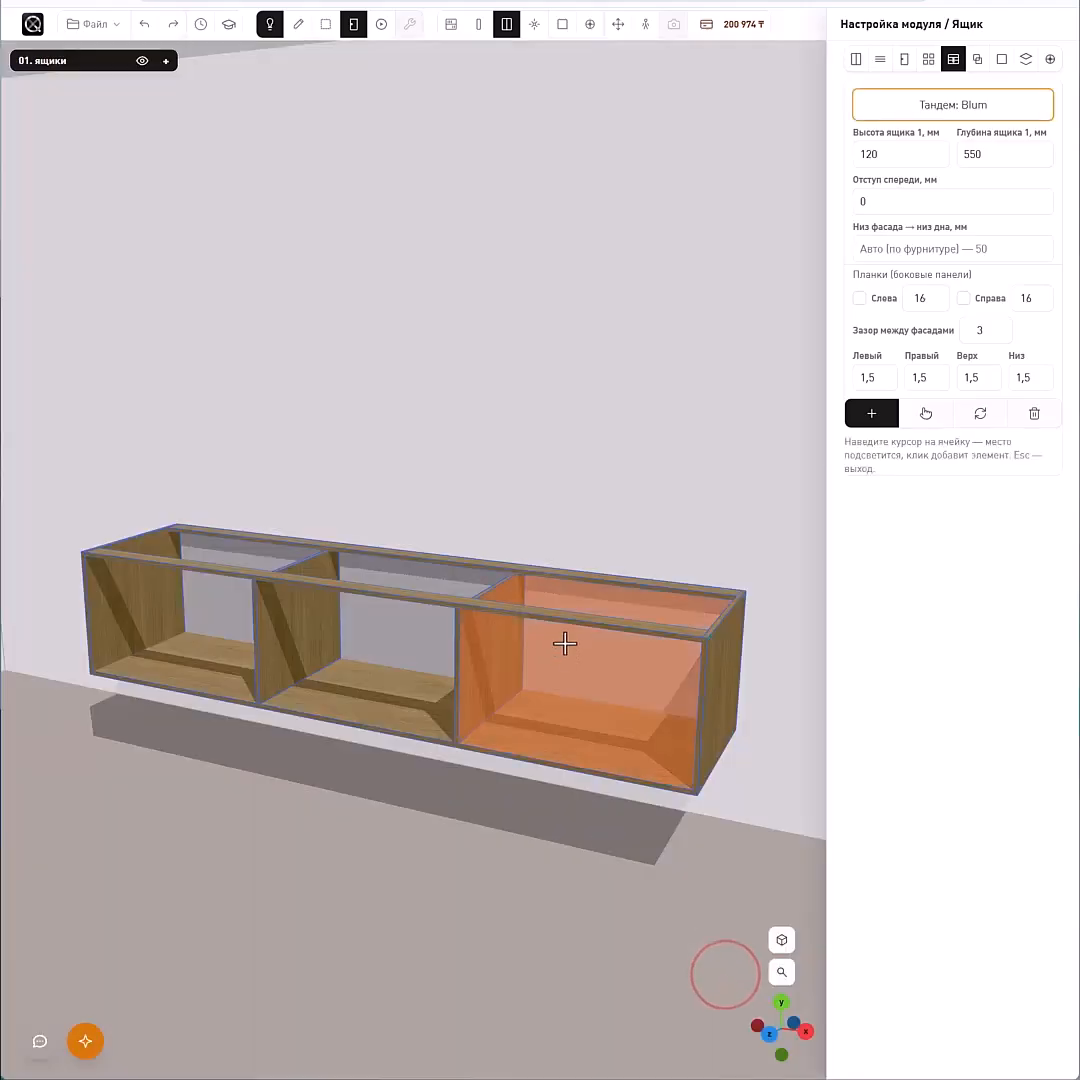
- Add two stacked drawers to each of the cabinet's three sections
left_click(565, 644)
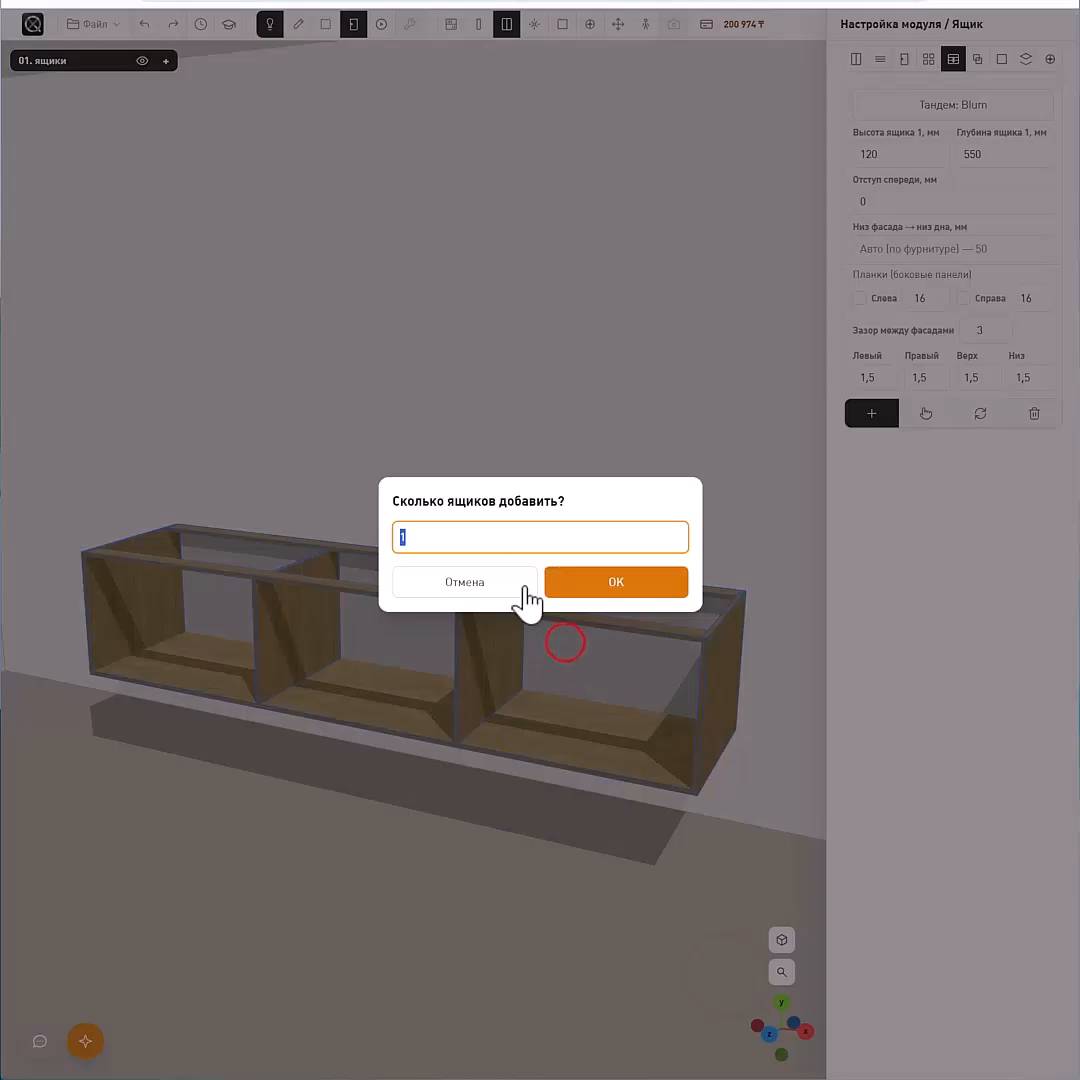
left_click(560, 588)
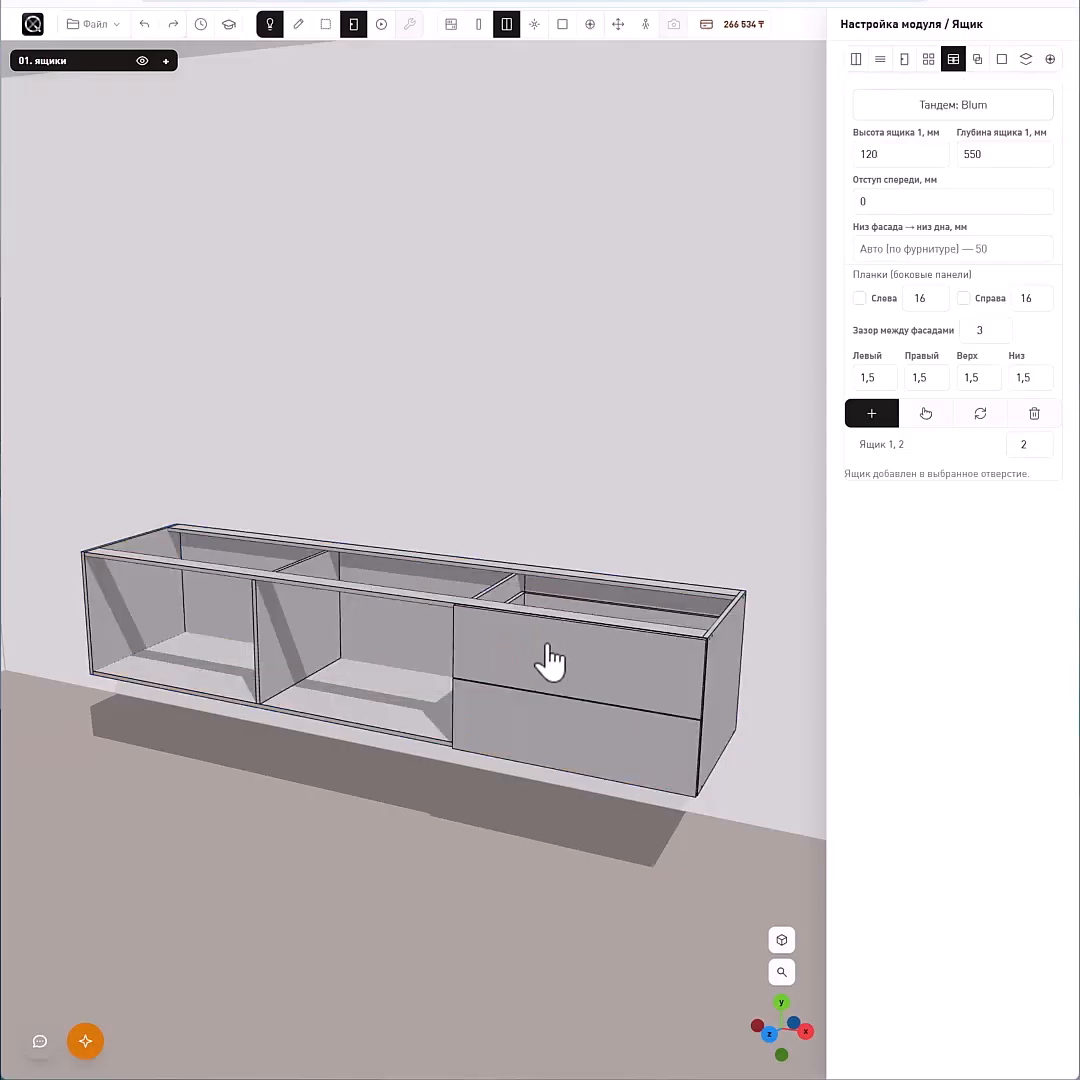
left_click(884, 425)
left_click(400, 672)
type("2")
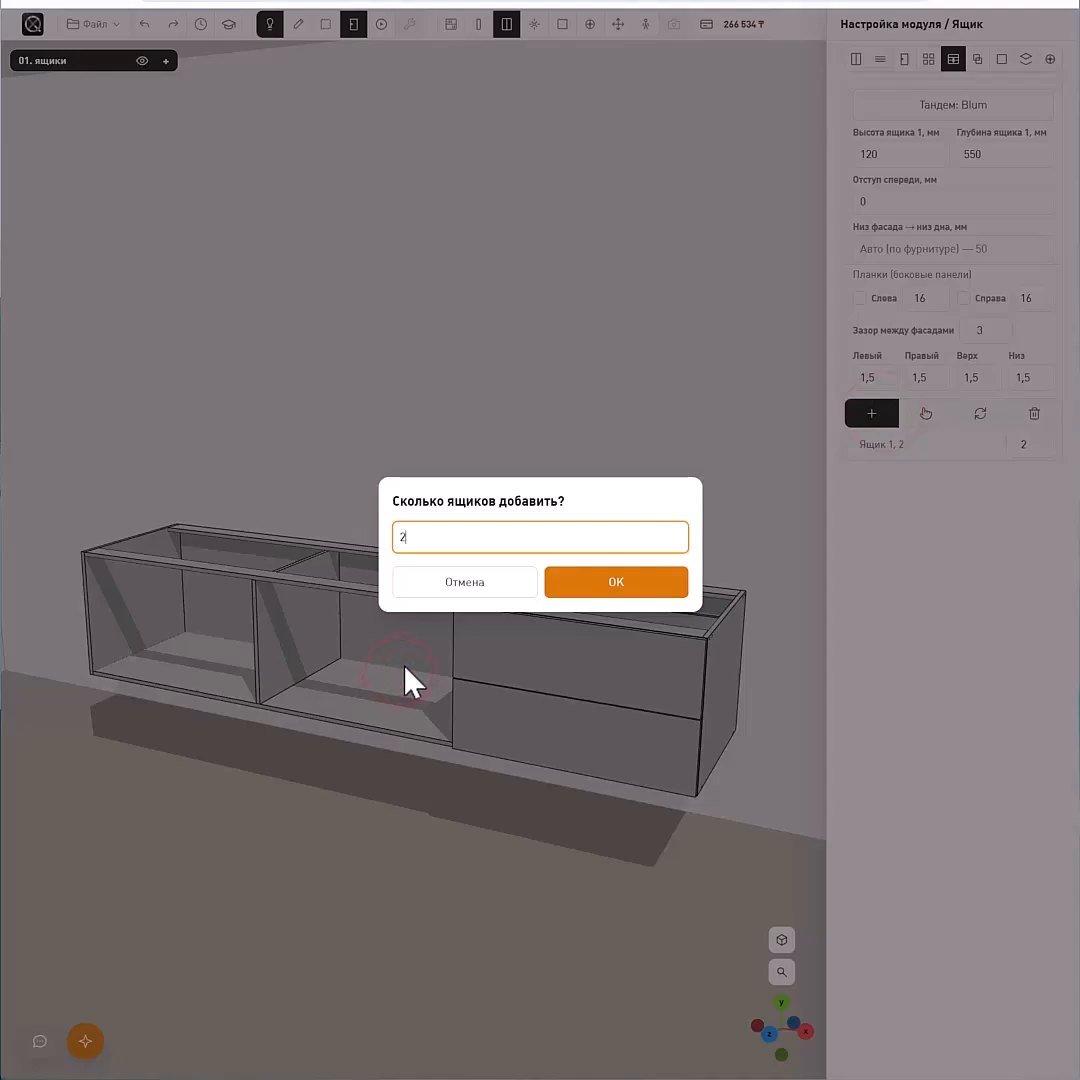
key("Return")
left_click(852, 420)
left_click(183, 628)
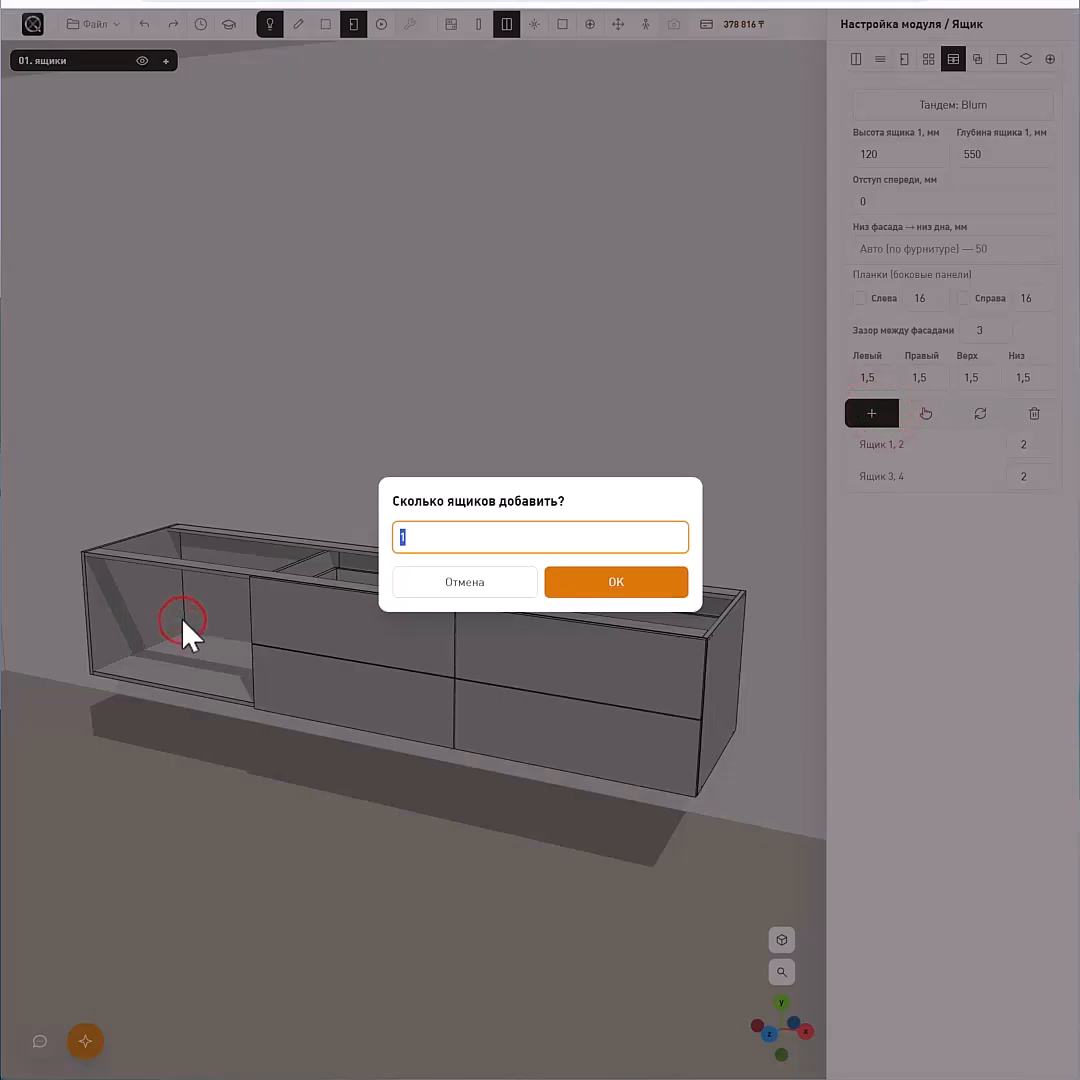
type("2")
key("Return")
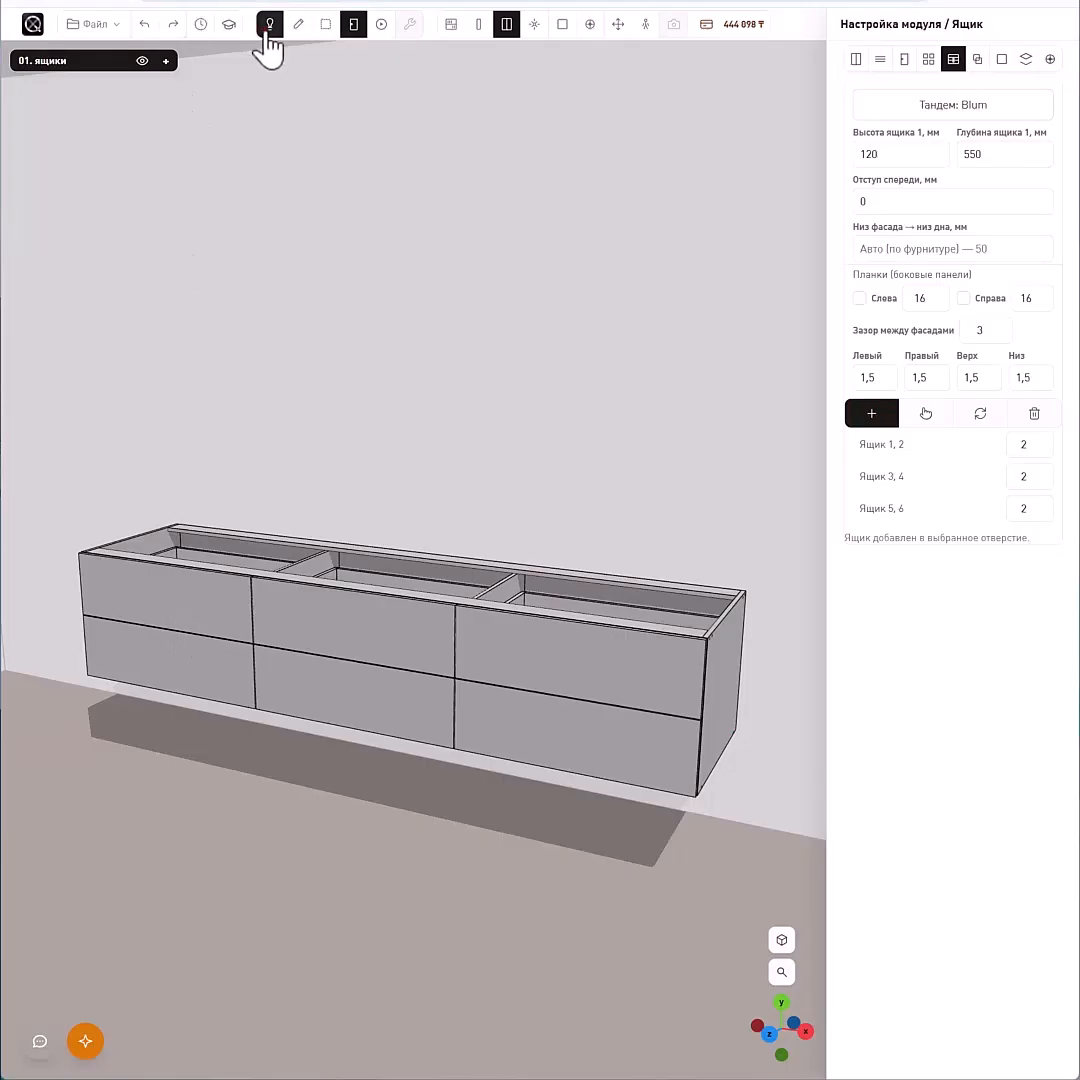
- Refresh the textured display and check the finished drawers by opening and closing several of them
left_click(268, 24)
left_click_drag(608, 547, 596, 579)
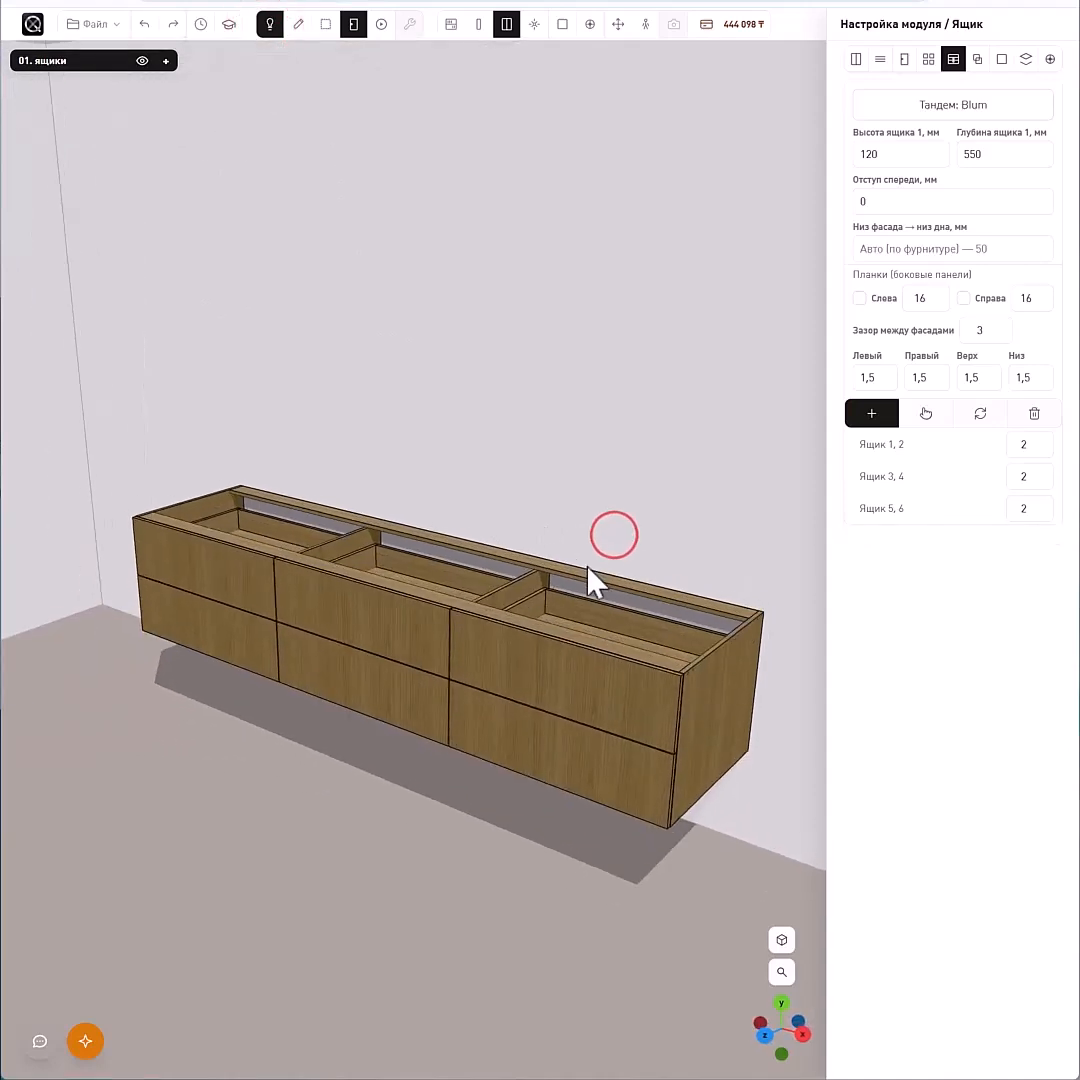
left_click(569, 684)
left_click(500, 770)
left_click(587, 776)
left_click(521, 827)
left_click(391, 704)
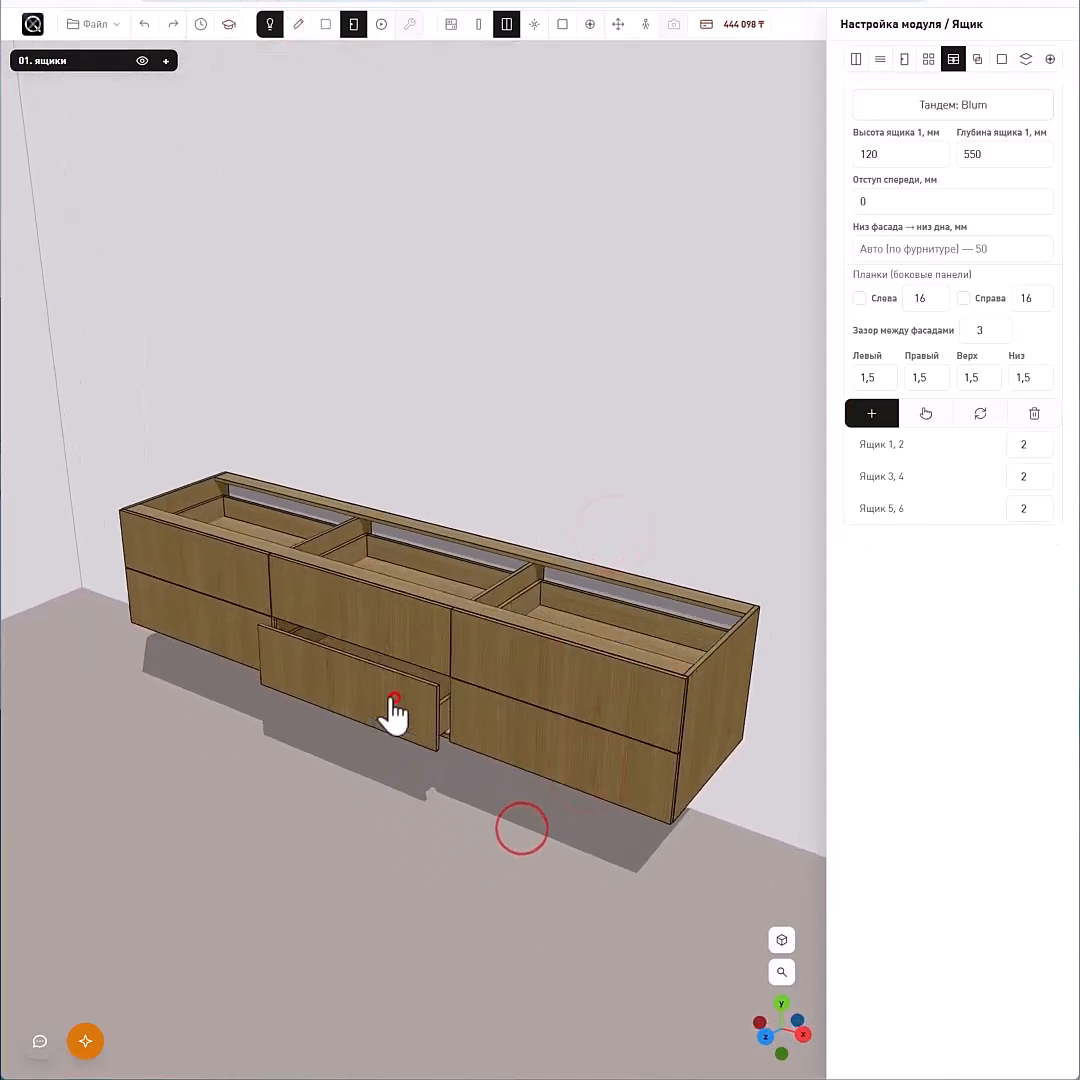
left_click(320, 730)
left_click_drag(728, 798, 556, 838)
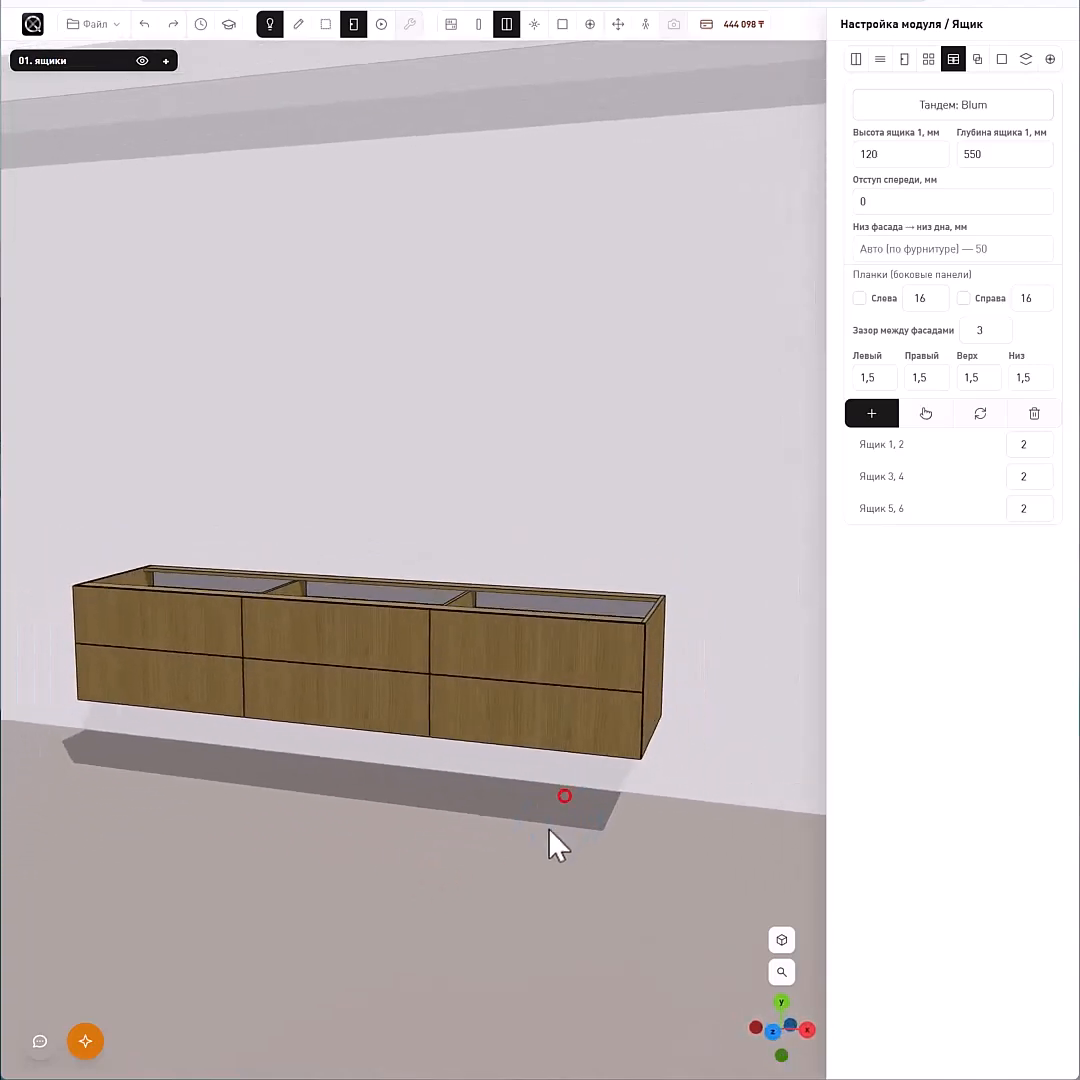
left_click(503, 578)
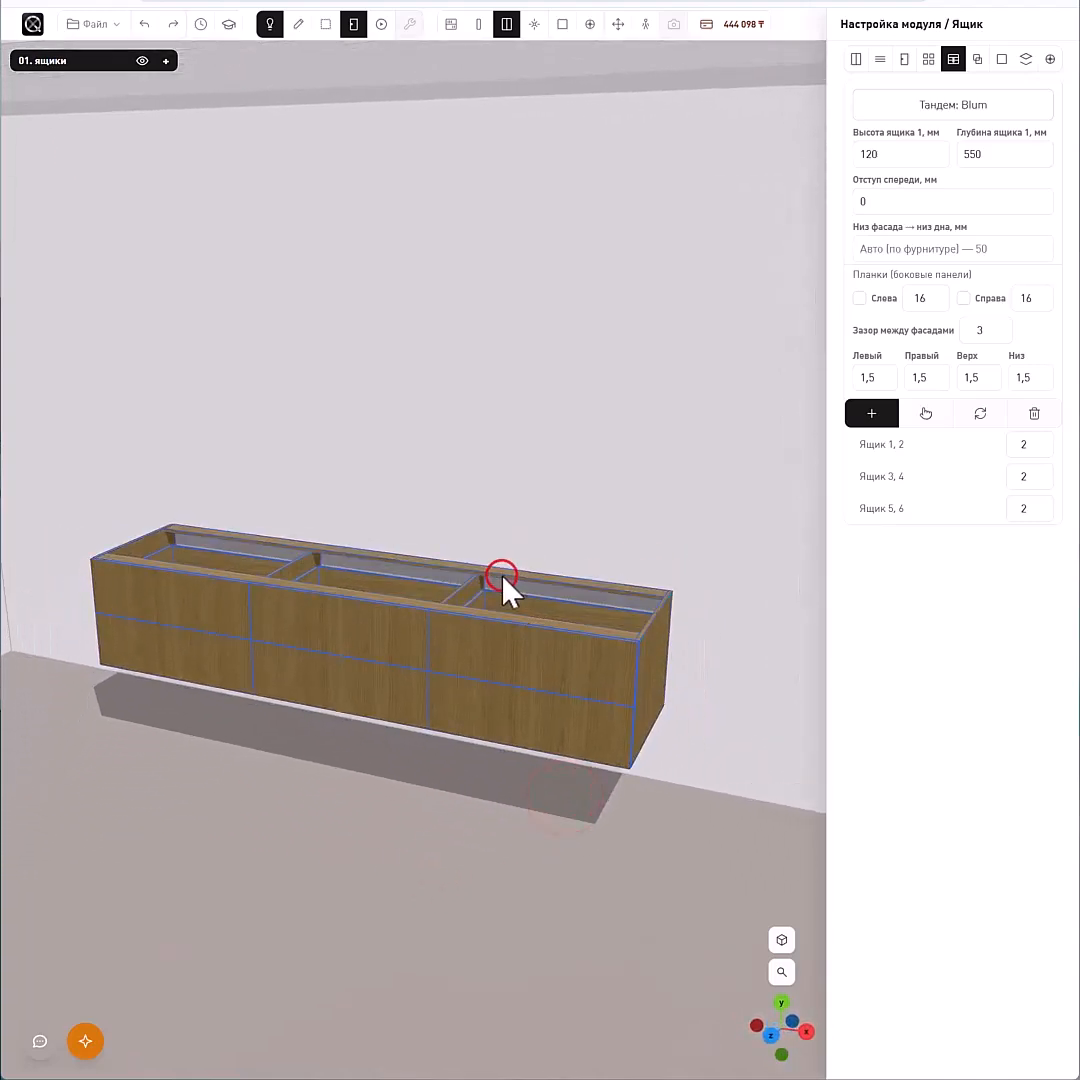
- Add a vertical freestanding panel, 600 mm wide and 2000 mm high, in ЛДСП — Дуб сонома
left_click(977, 59)
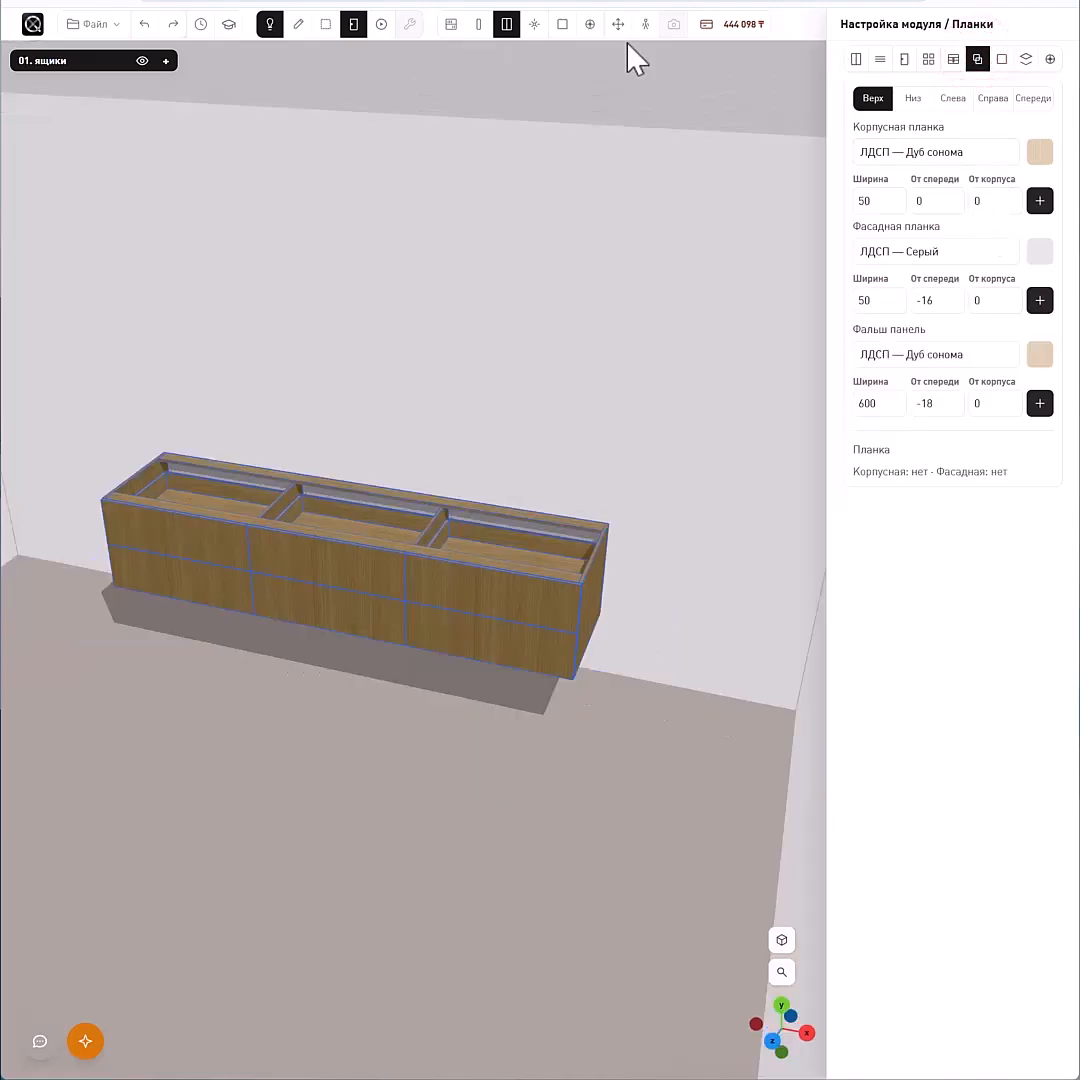
left_click(478, 28)
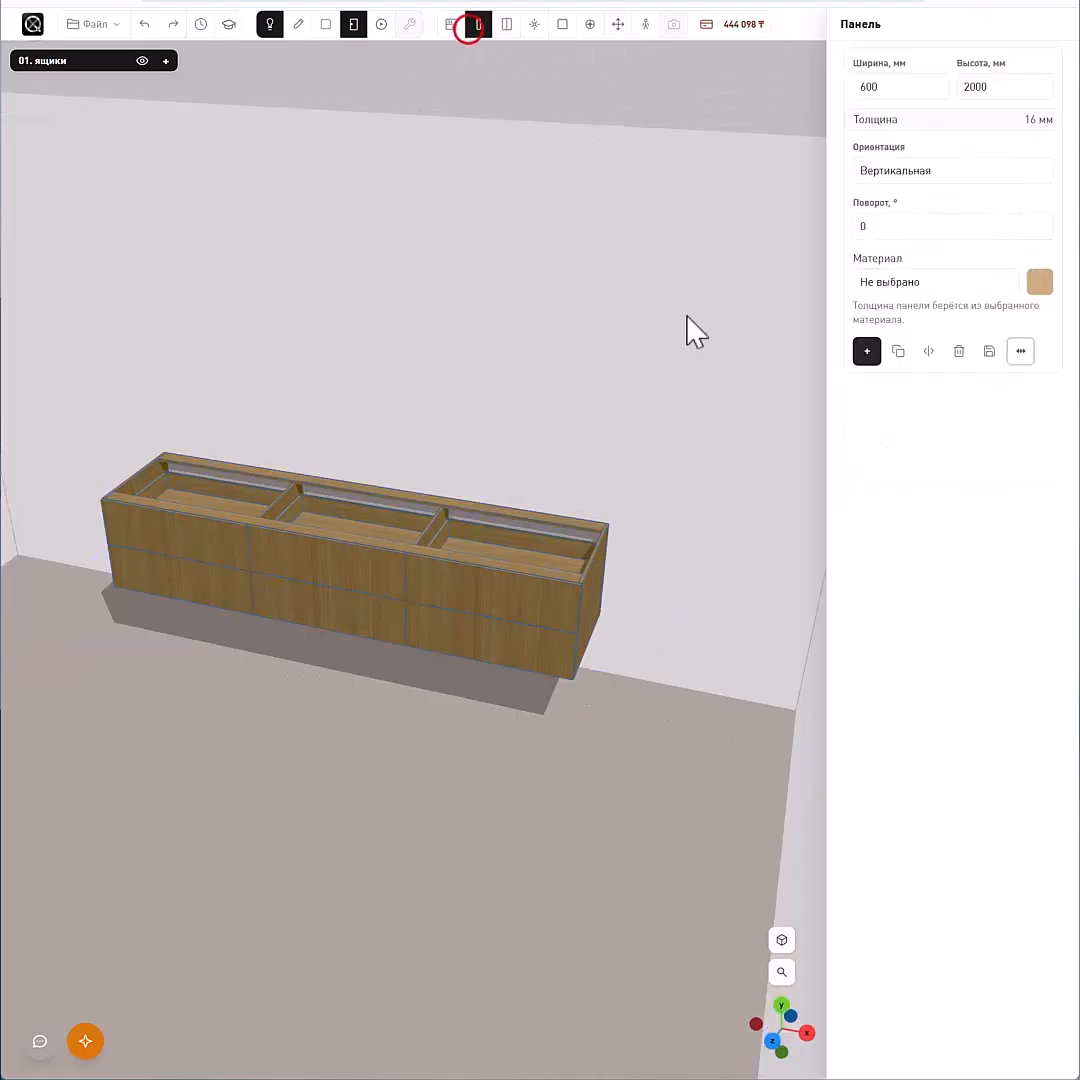
left_click(868, 353)
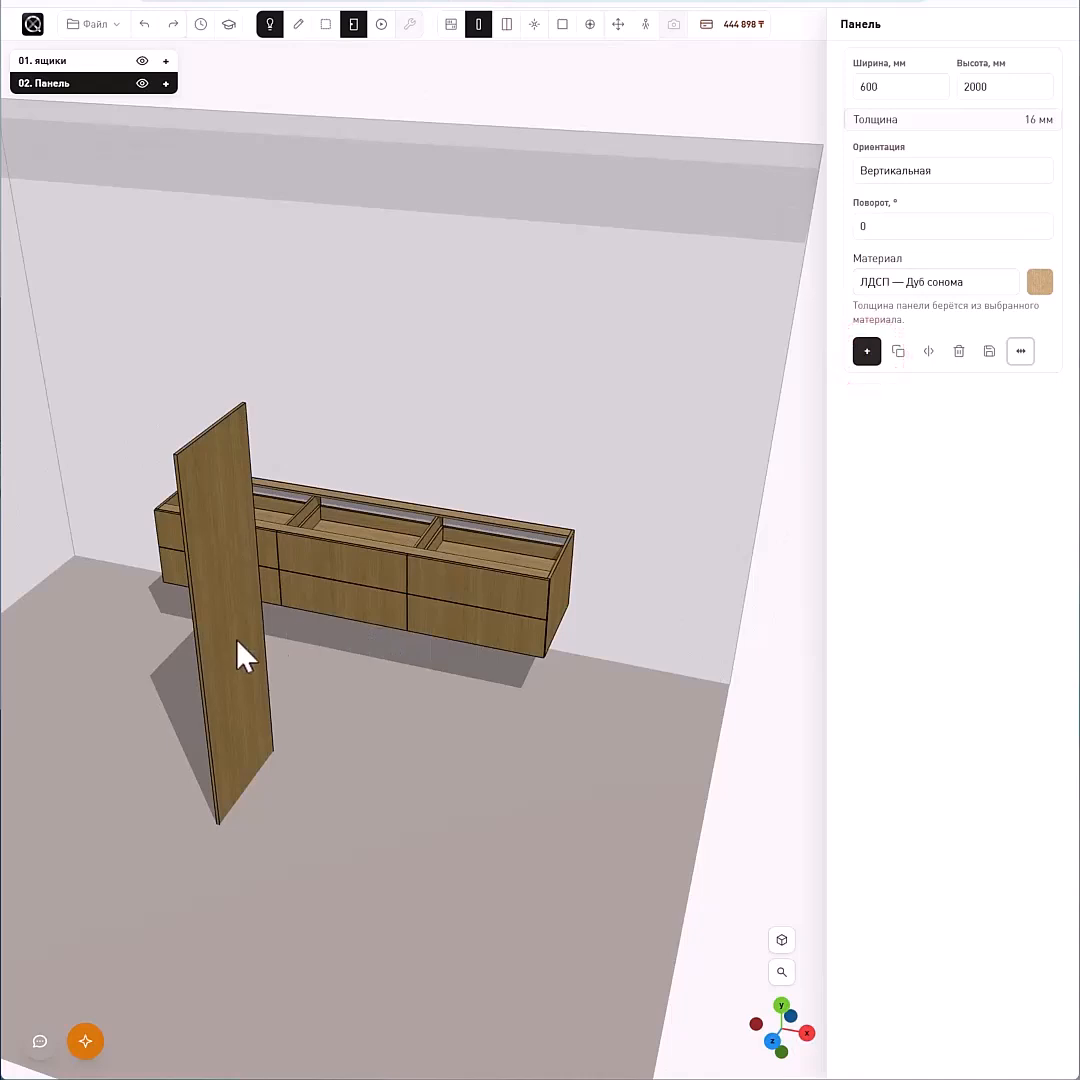
- Move the new panel back to the wall and up against the drawer cabinet's right end
left_click(236, 641)
left_click(618, 24)
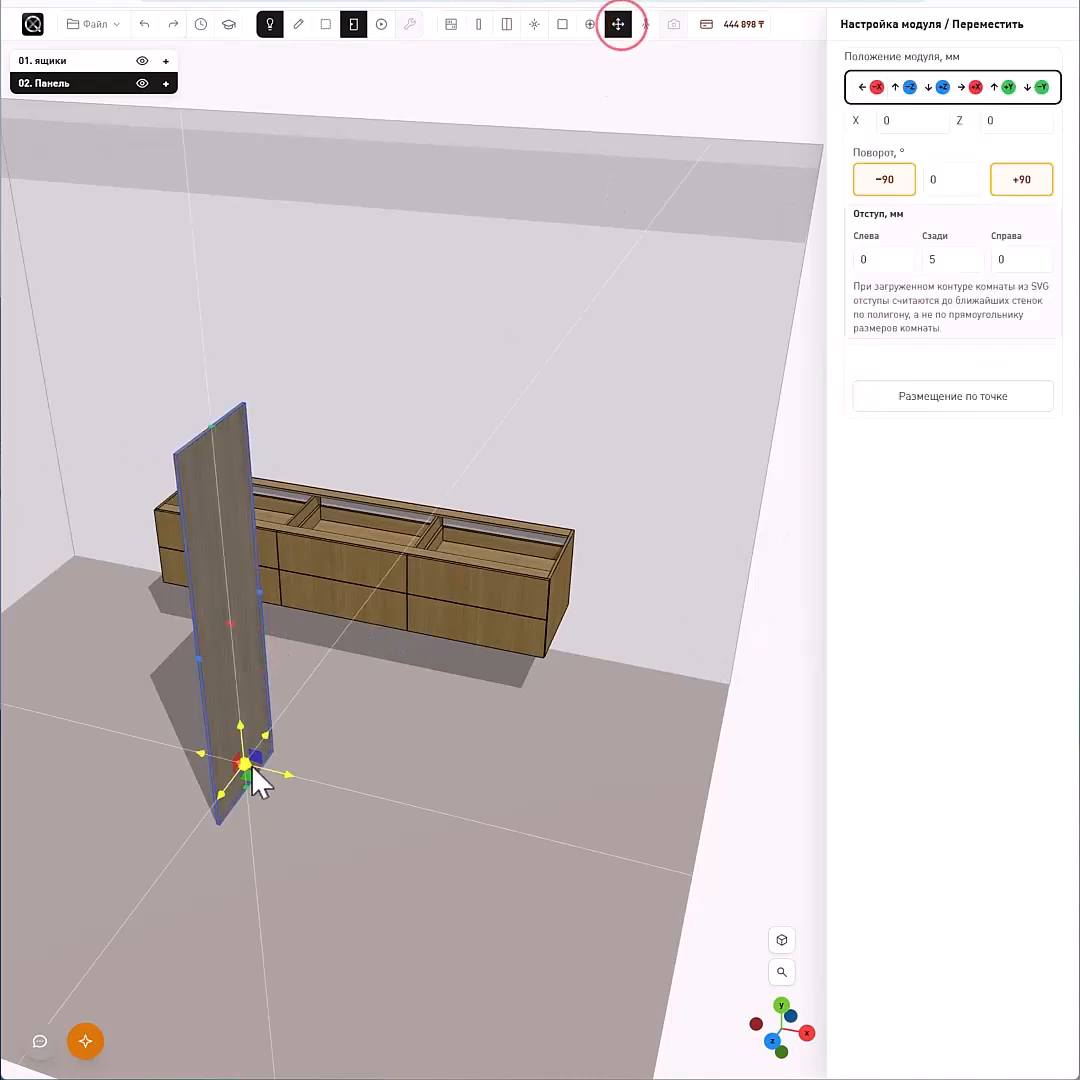
left_click(250, 764)
left_click_drag(272, 718, 590, 578)
scroll(704, 496, "up", 5)
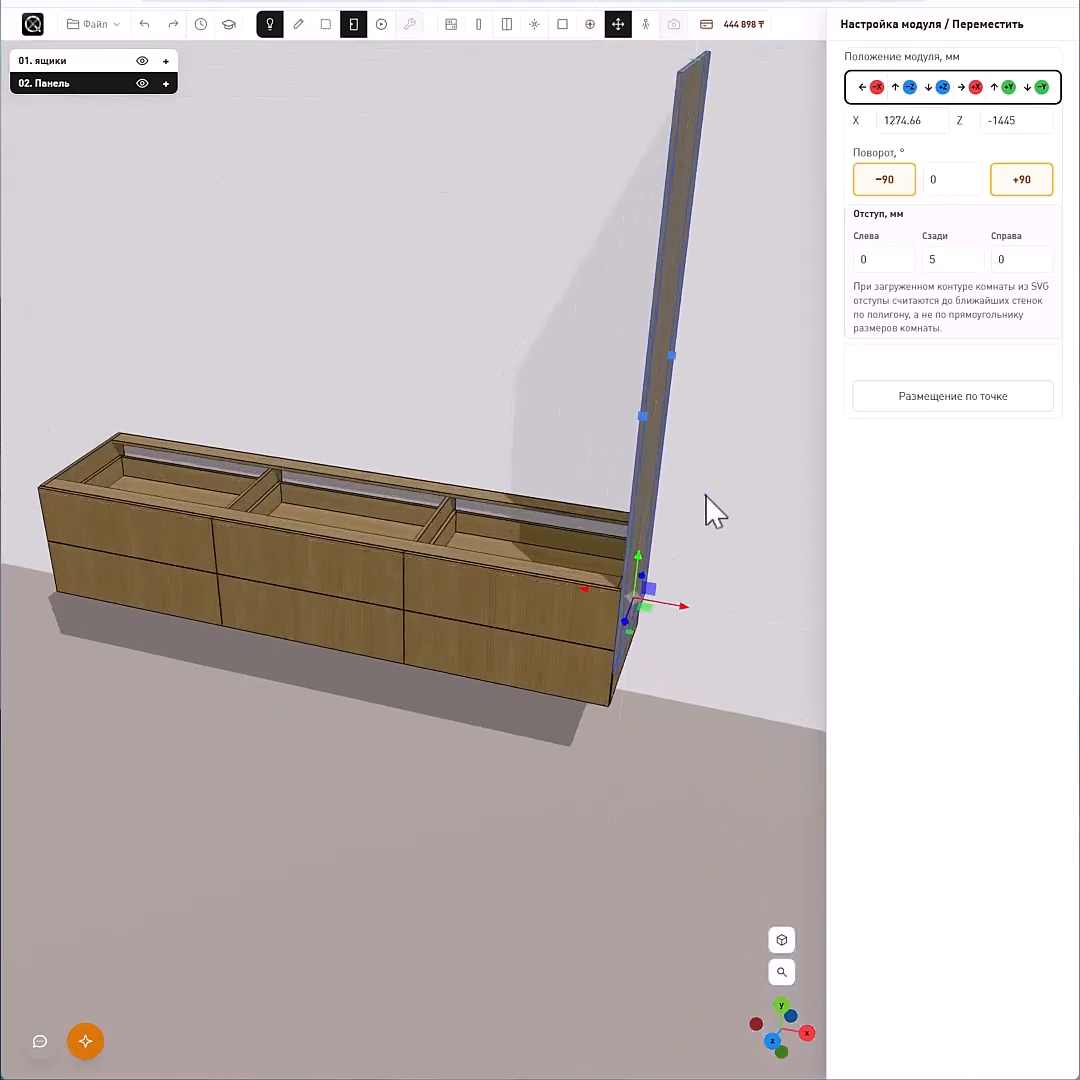
- Resize the panel to 500 mm high so it spans the cabinet's right end from top to bottom
right_click_drag(705, 494, 575, 545)
left_click_drag(550, 112, 313, 590)
scroll(676, 772, "up", 3)
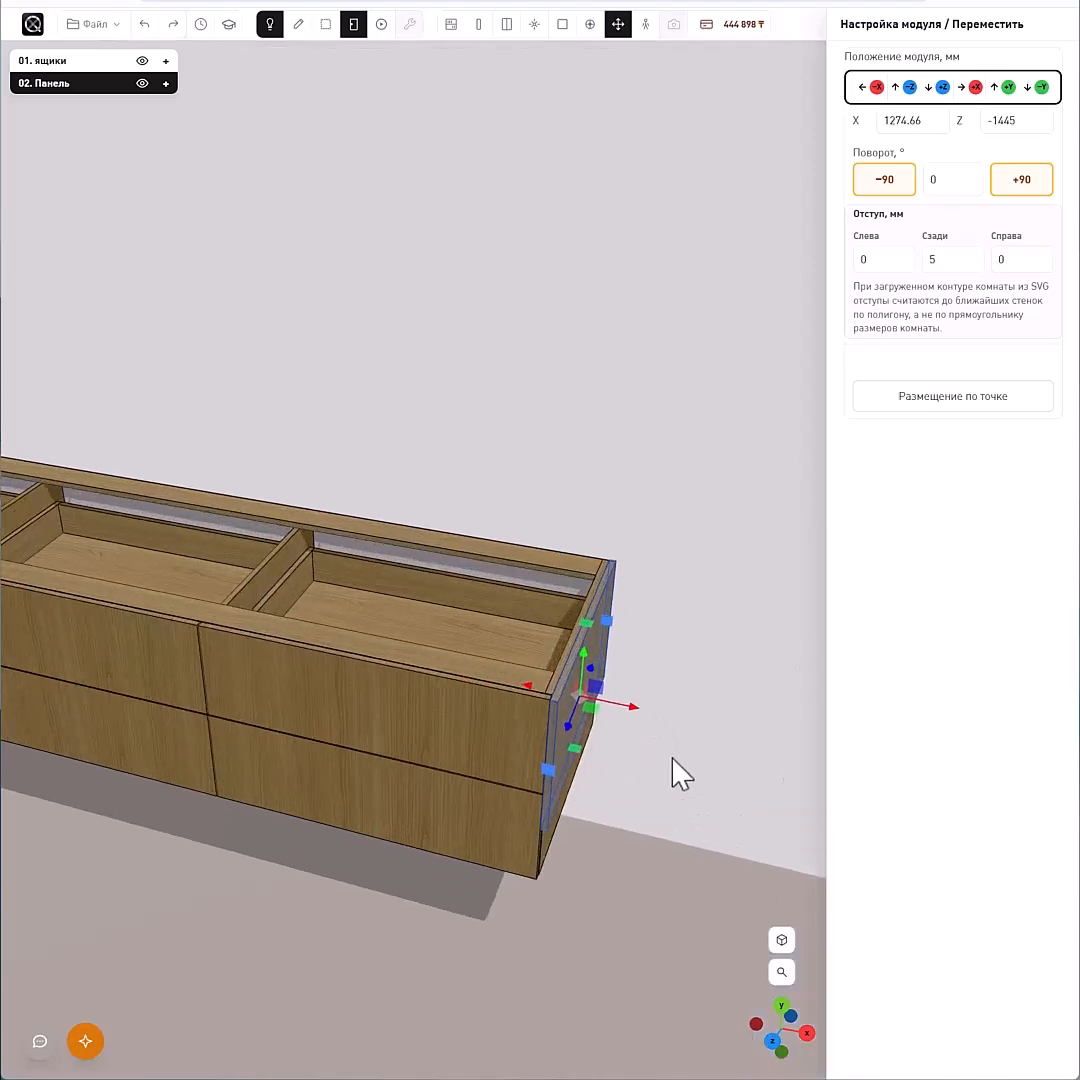
left_click_drag(675, 756, 692, 750)
right_click_drag(692, 750, 538, 605)
scroll(538, 605, "up", 5)
left_click_drag(519, 610, 496, 694)
left_click_drag(668, 663, 658, 769)
right_click_drag(656, 714, 570, 706)
scroll(625, 710, "down", 2)
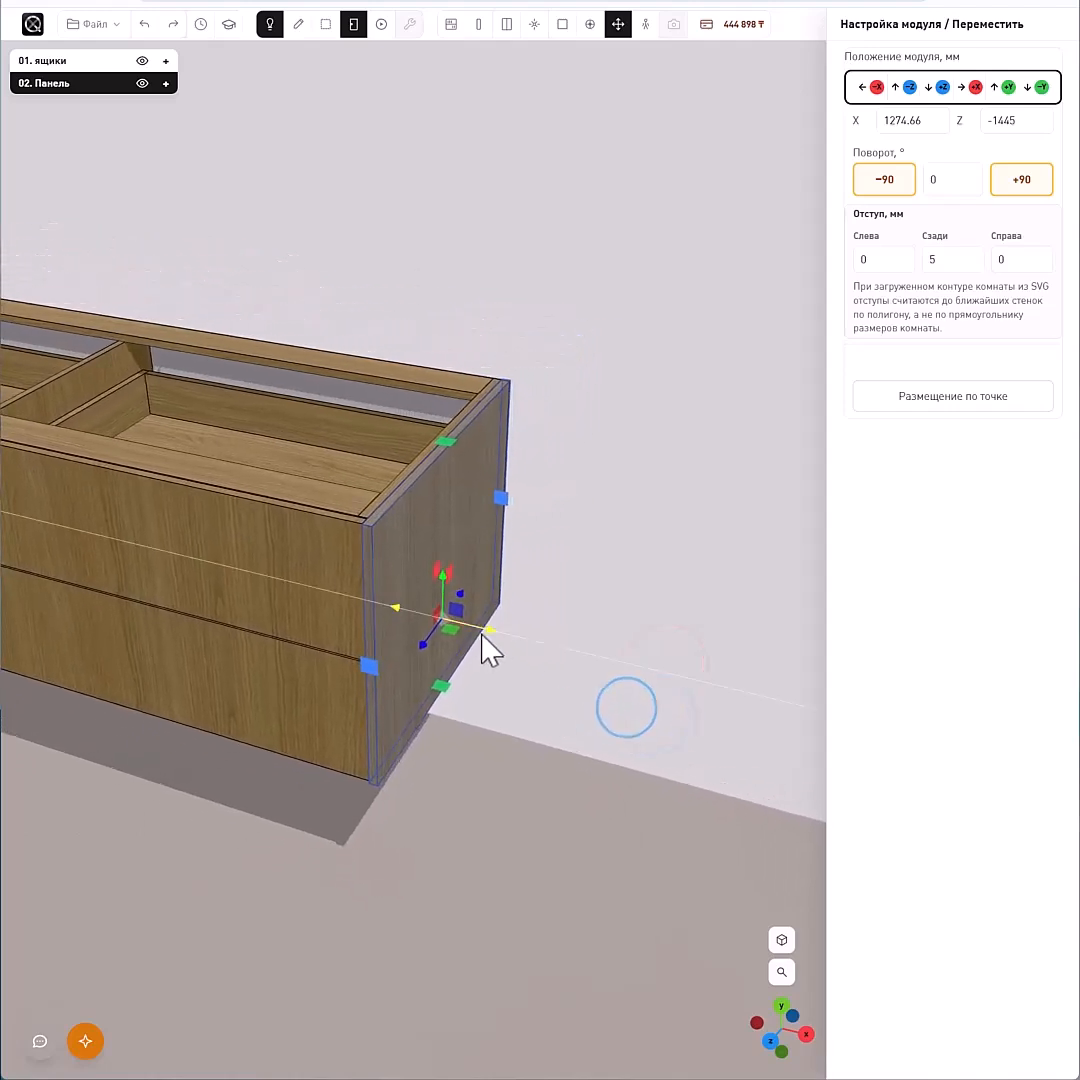
- Move the end panel about 105 mm outward from the cabinet and apply edging to its L1, L2, W1 and W2 edges
left_click_drag(483, 635, 571, 750)
right_click_drag(564, 730, 841, 284)
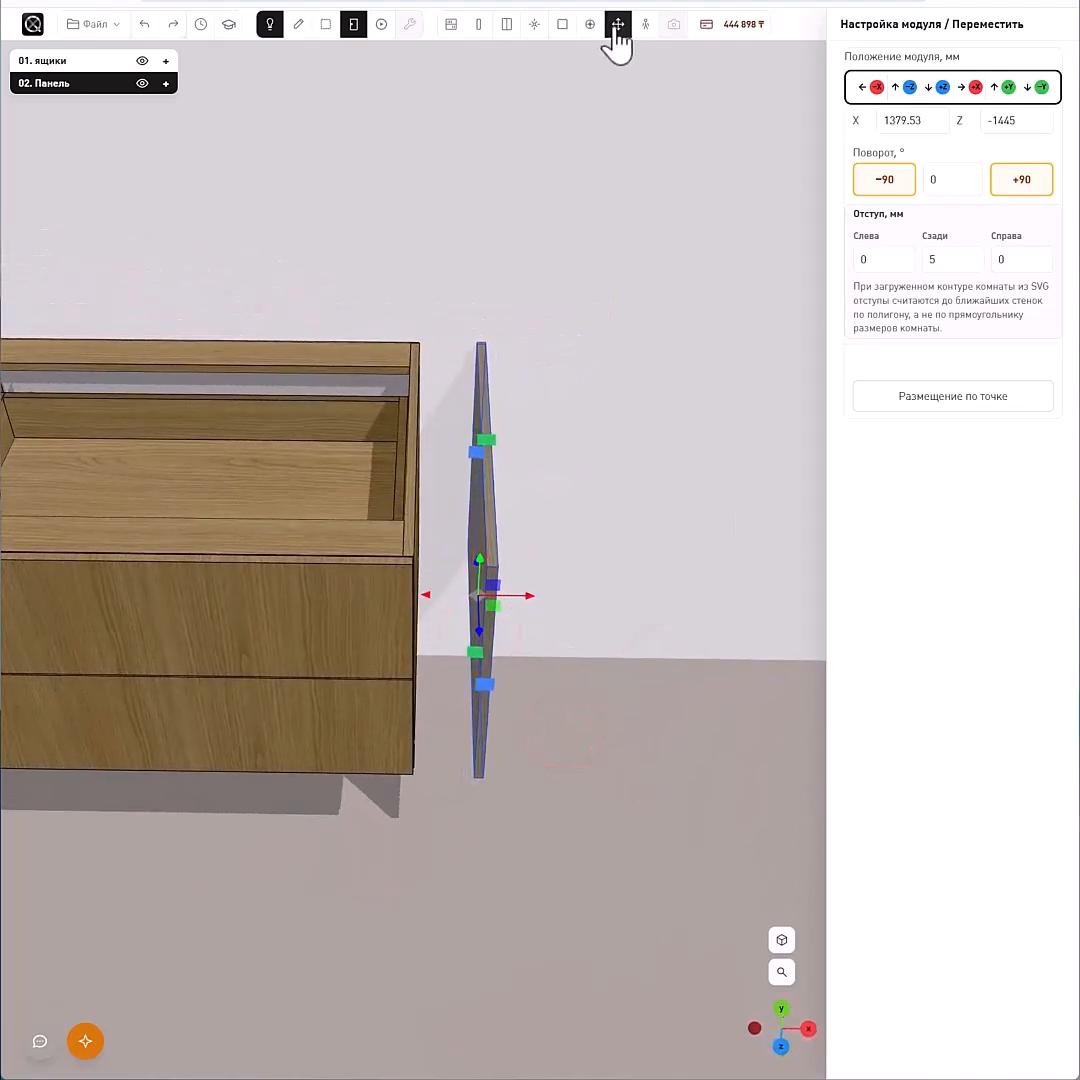
left_click(562, 24)
left_click(487, 526)
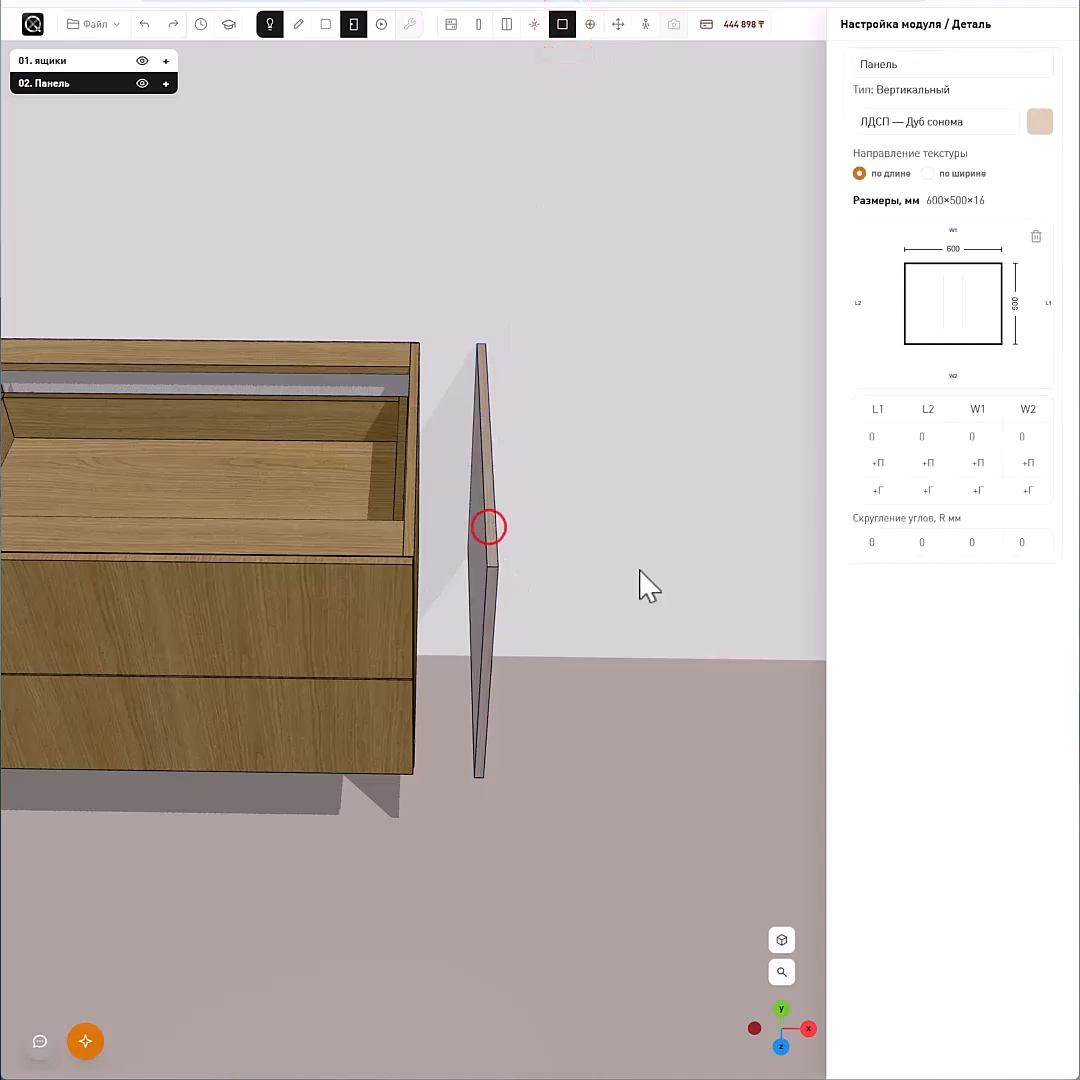
right_click_drag(640, 573, 553, 567)
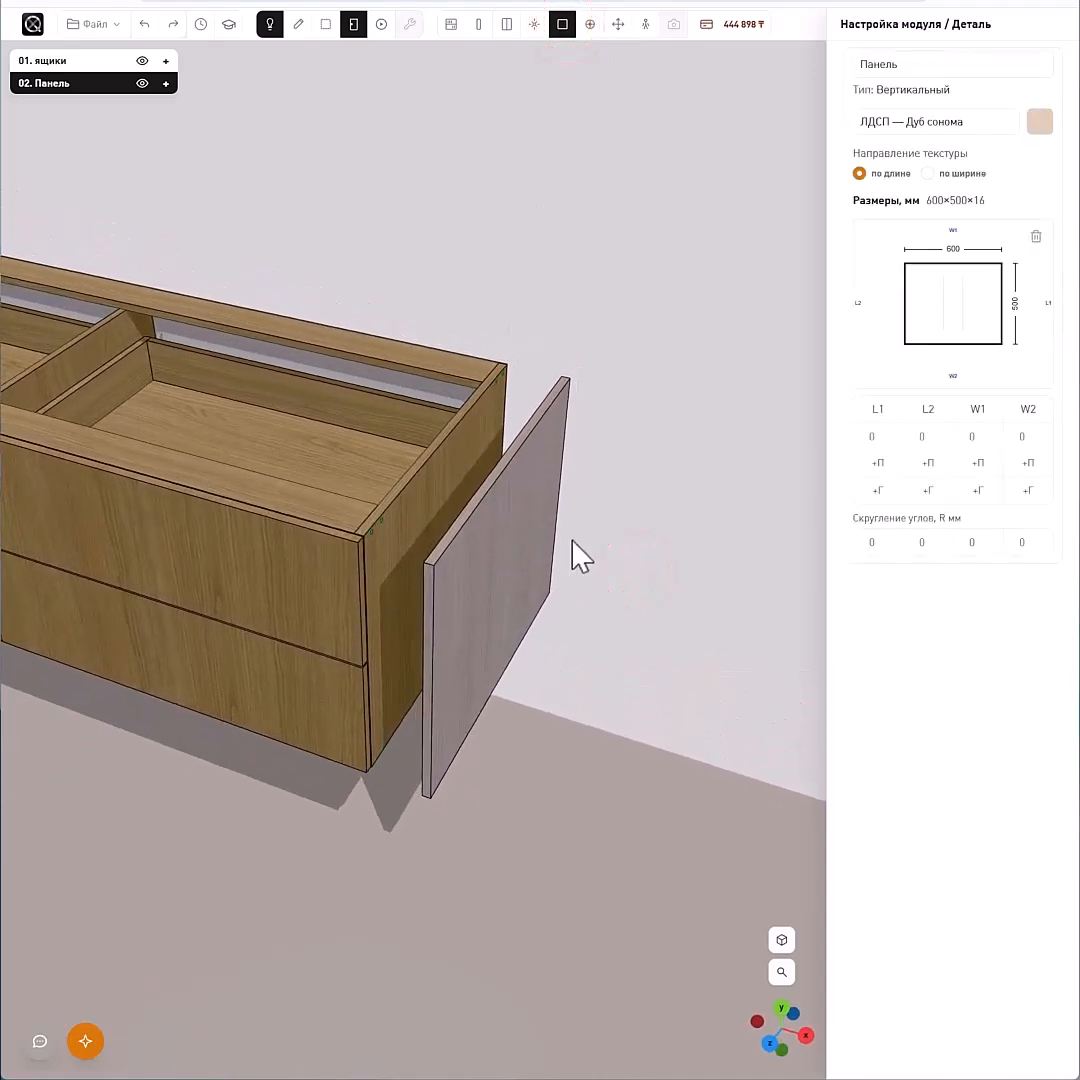
left_click(878, 410)
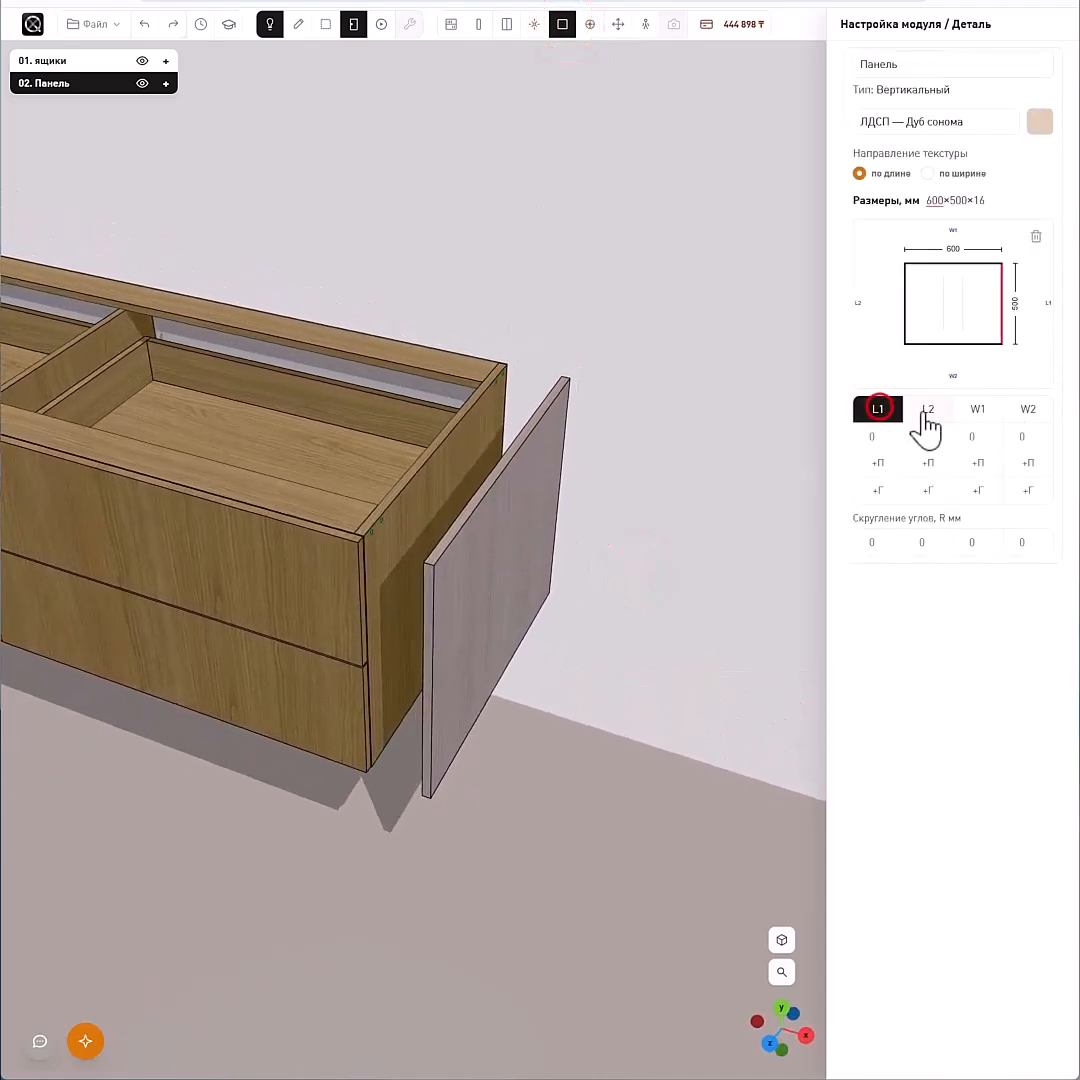
left_click(928, 410)
left_click(978, 410)
left_click(1028, 410)
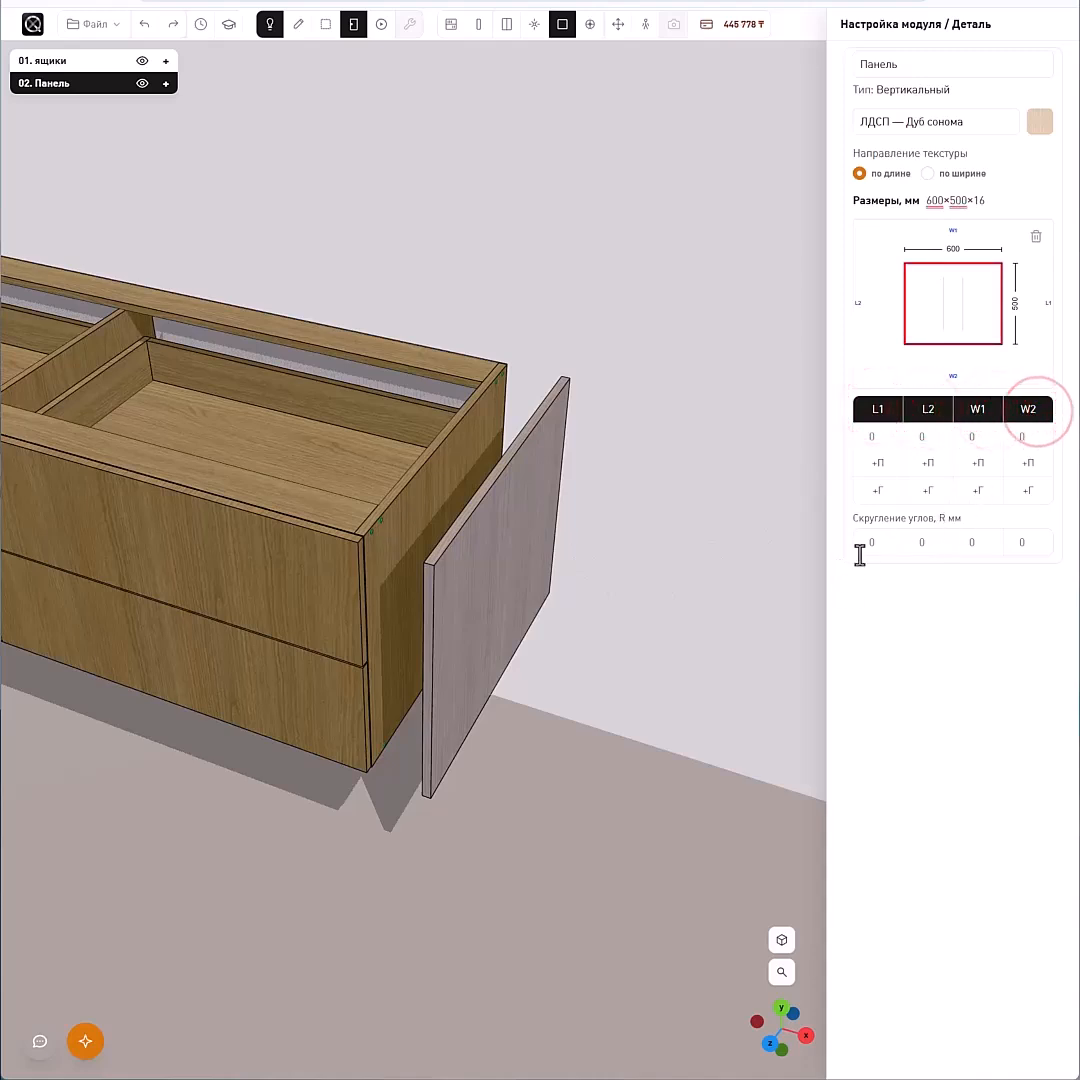
- Bend the end panel inward (Изнутри) along edge L1 with a 100 mm radius
left_click(879, 491)
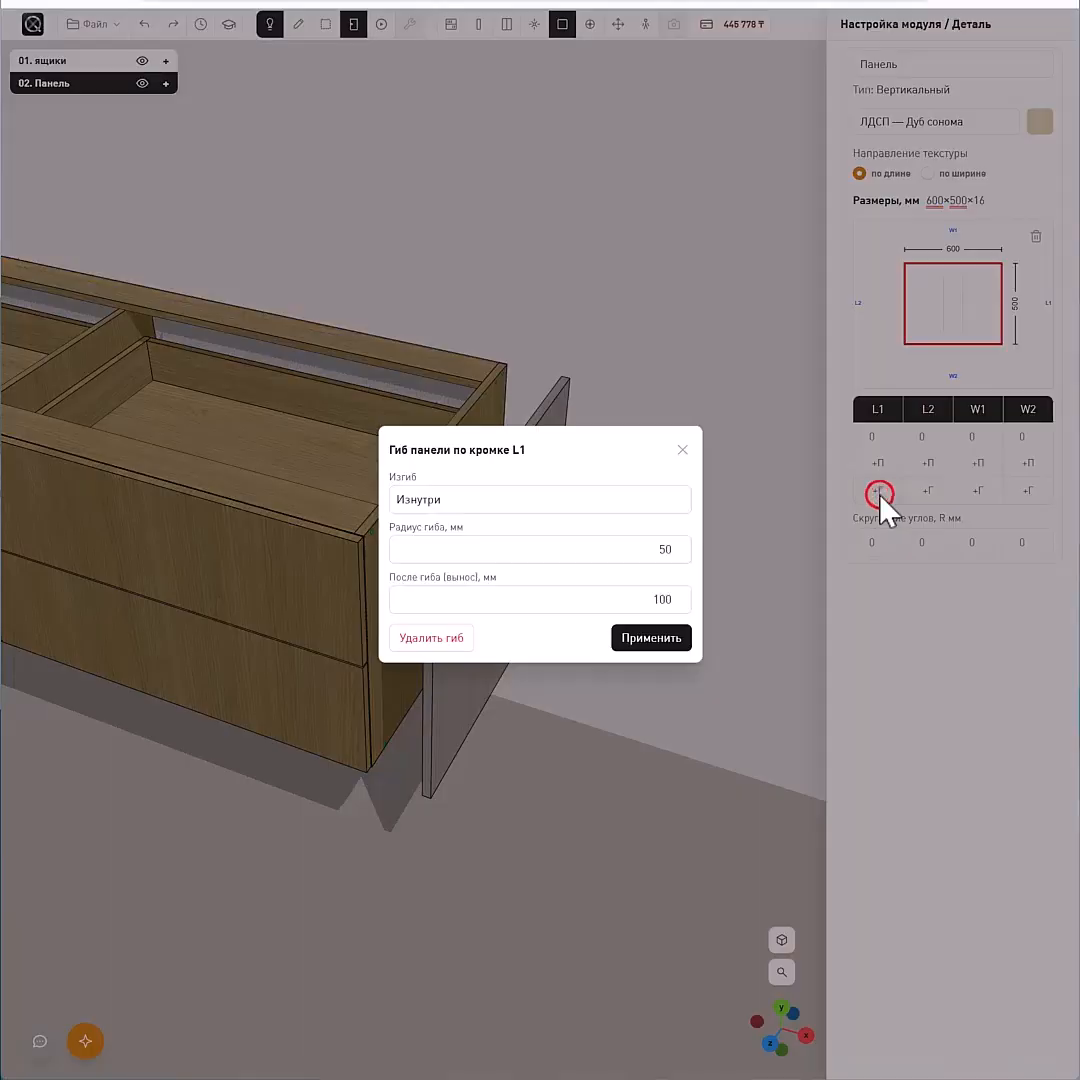
left_click(630, 549)
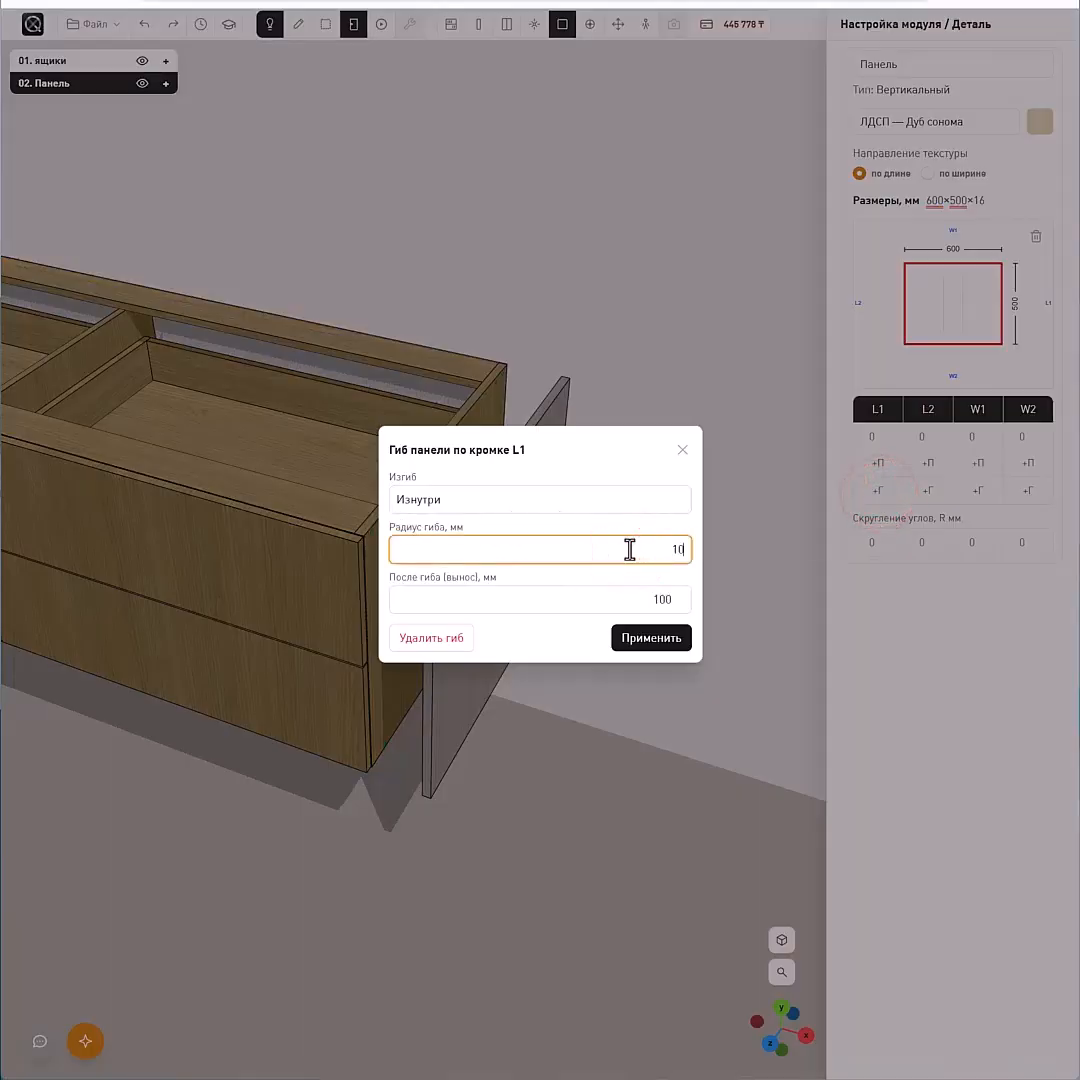
type("100")
left_click(646, 591)
left_click(658, 634)
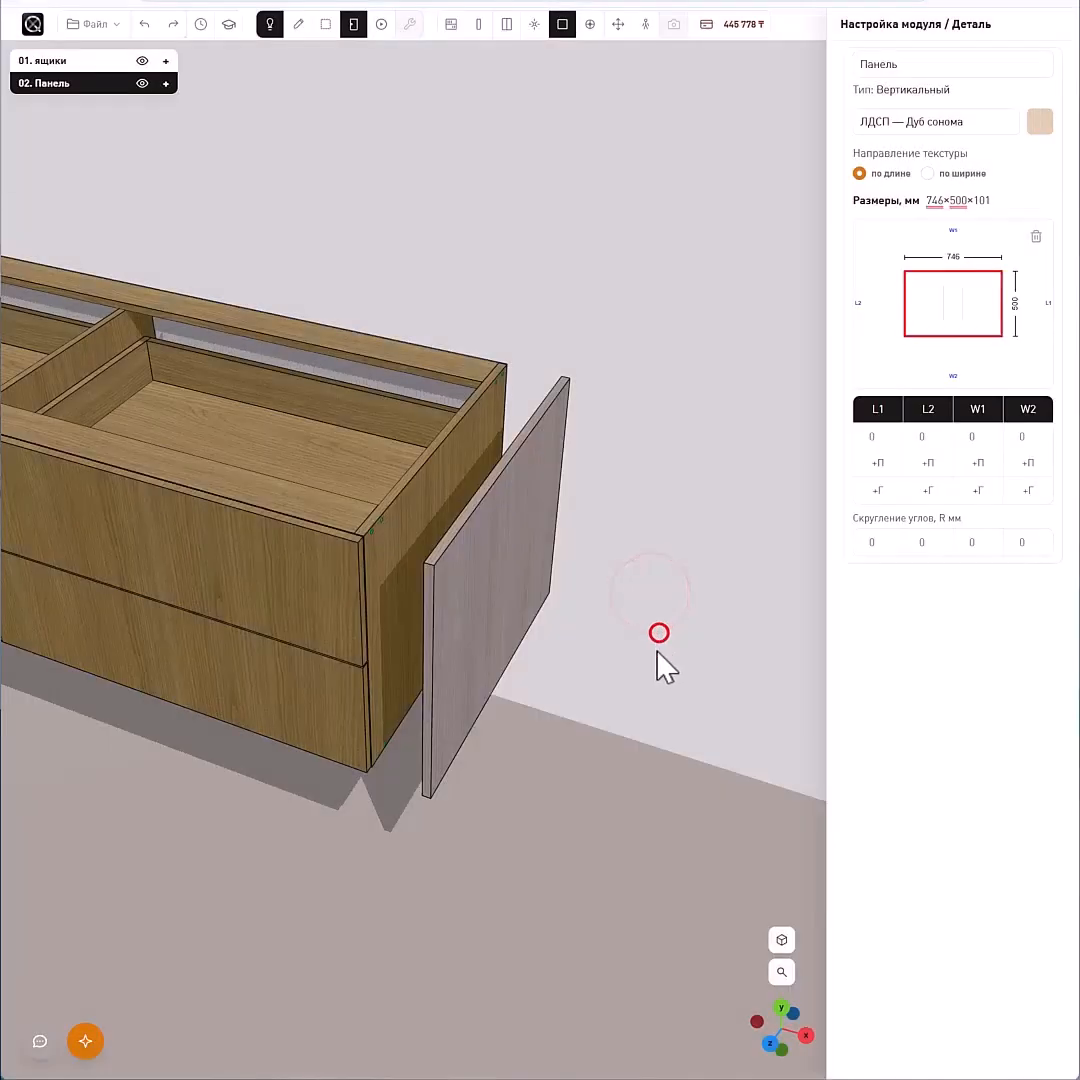
- Set the panel's L1 edge offset to -100 and move the bent panel flush against the cabinet's front corner
left_click(867, 430)
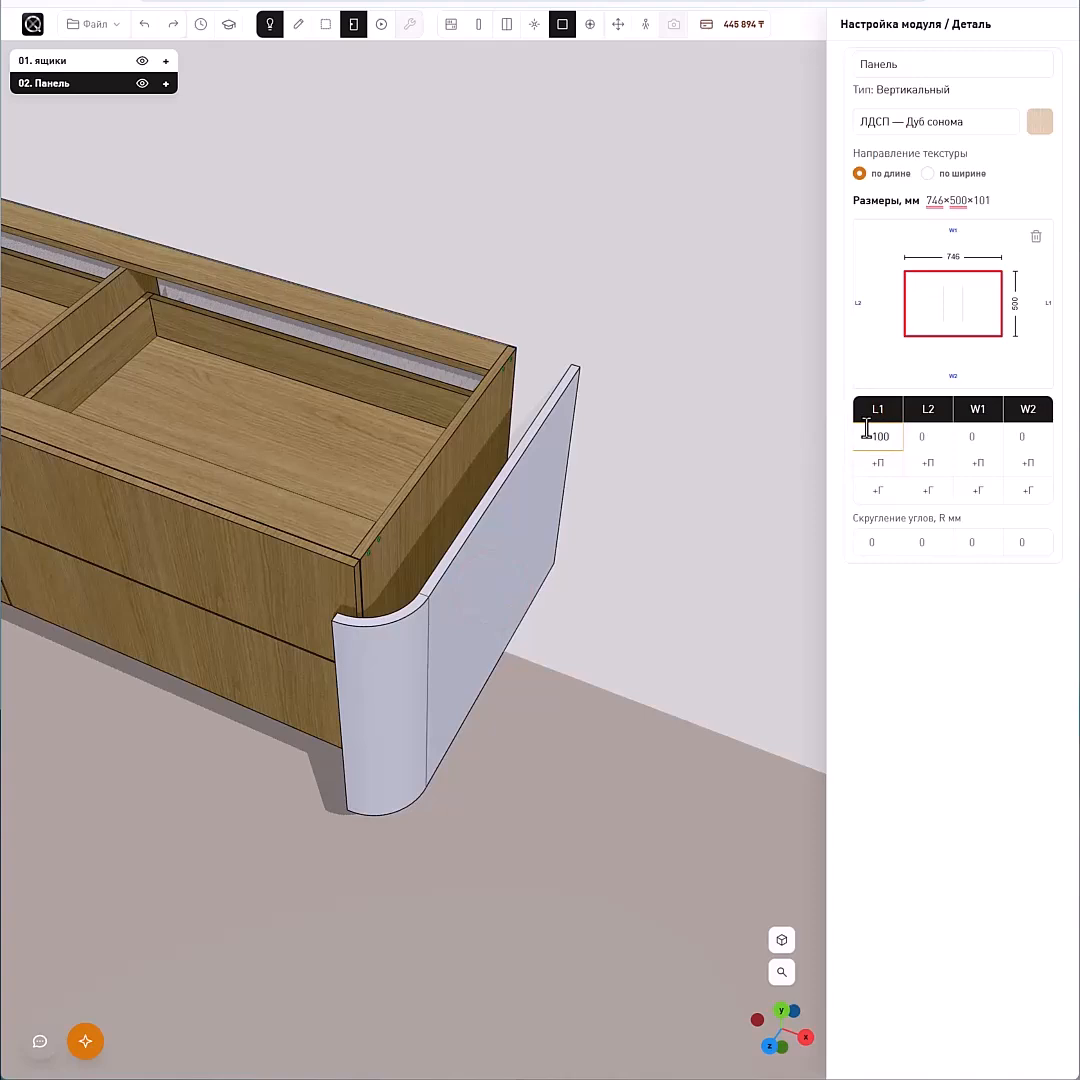
type("-100")
left_click(583, 718)
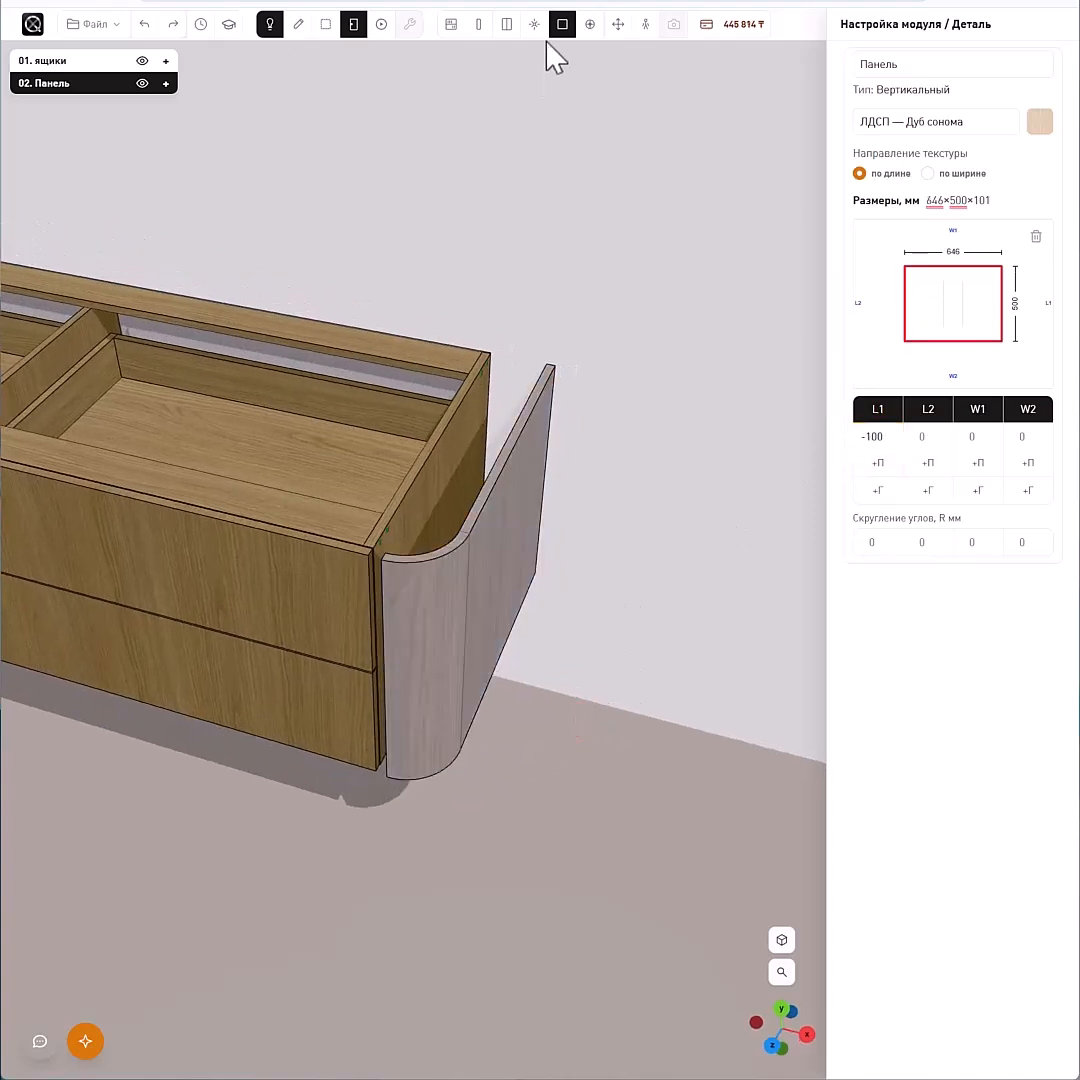
left_click(618, 24)
left_click_drag(545, 627, 662, 668)
- Duplicate the bent end panel and move the copy to the cabinet's left end
left_click(507, 24)
left_click(430, 554)
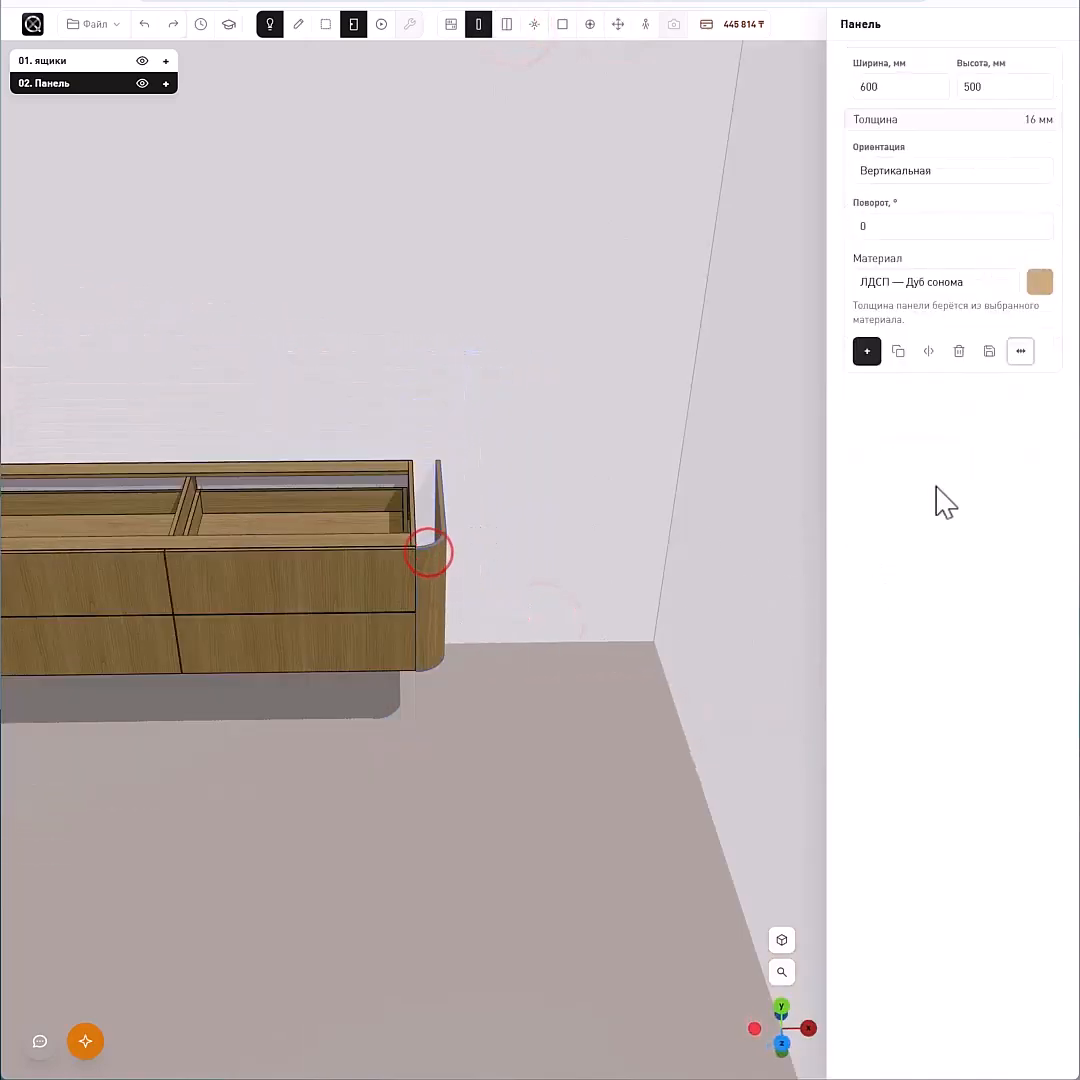
left_click(899, 351)
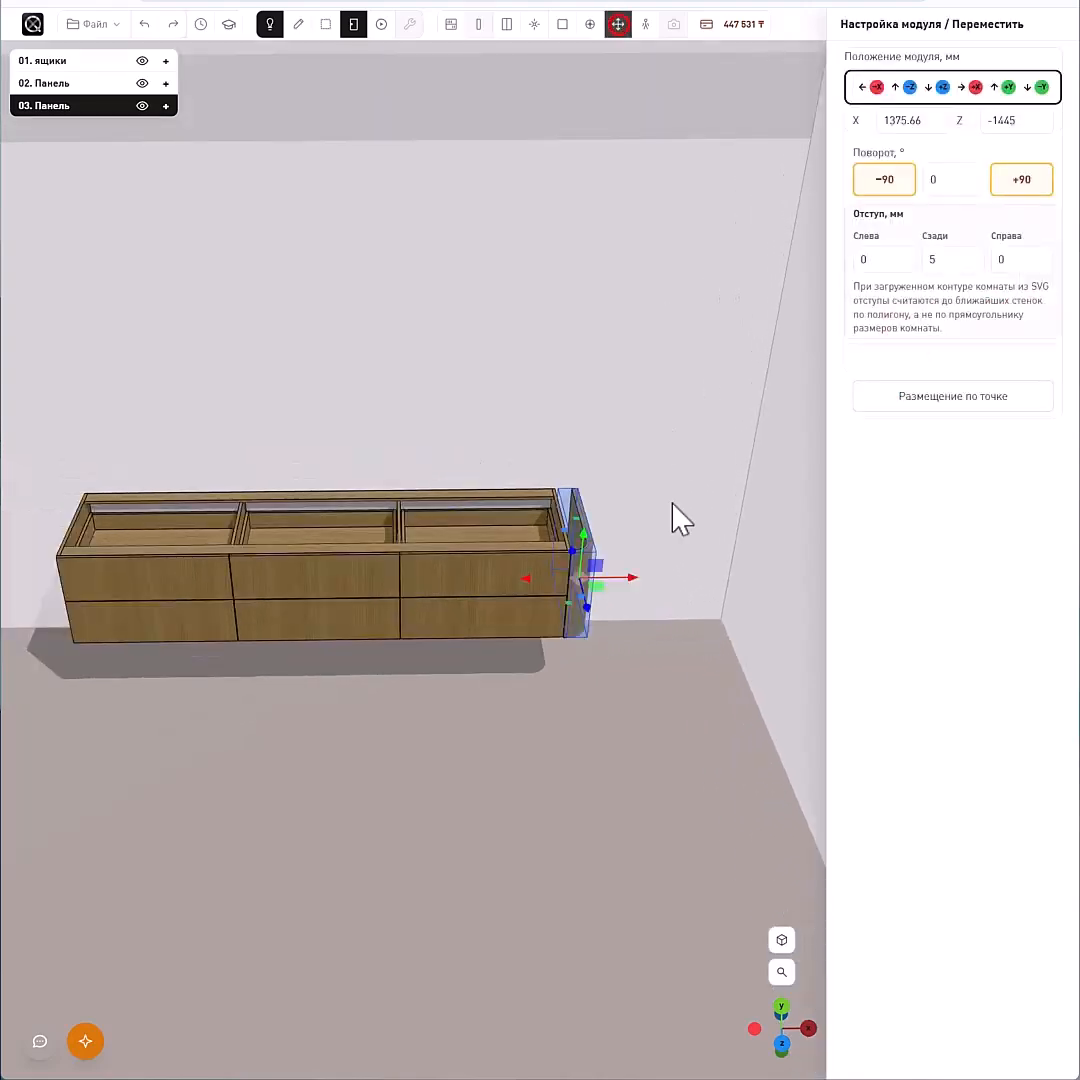
left_click_drag(628, 582, 151, 590)
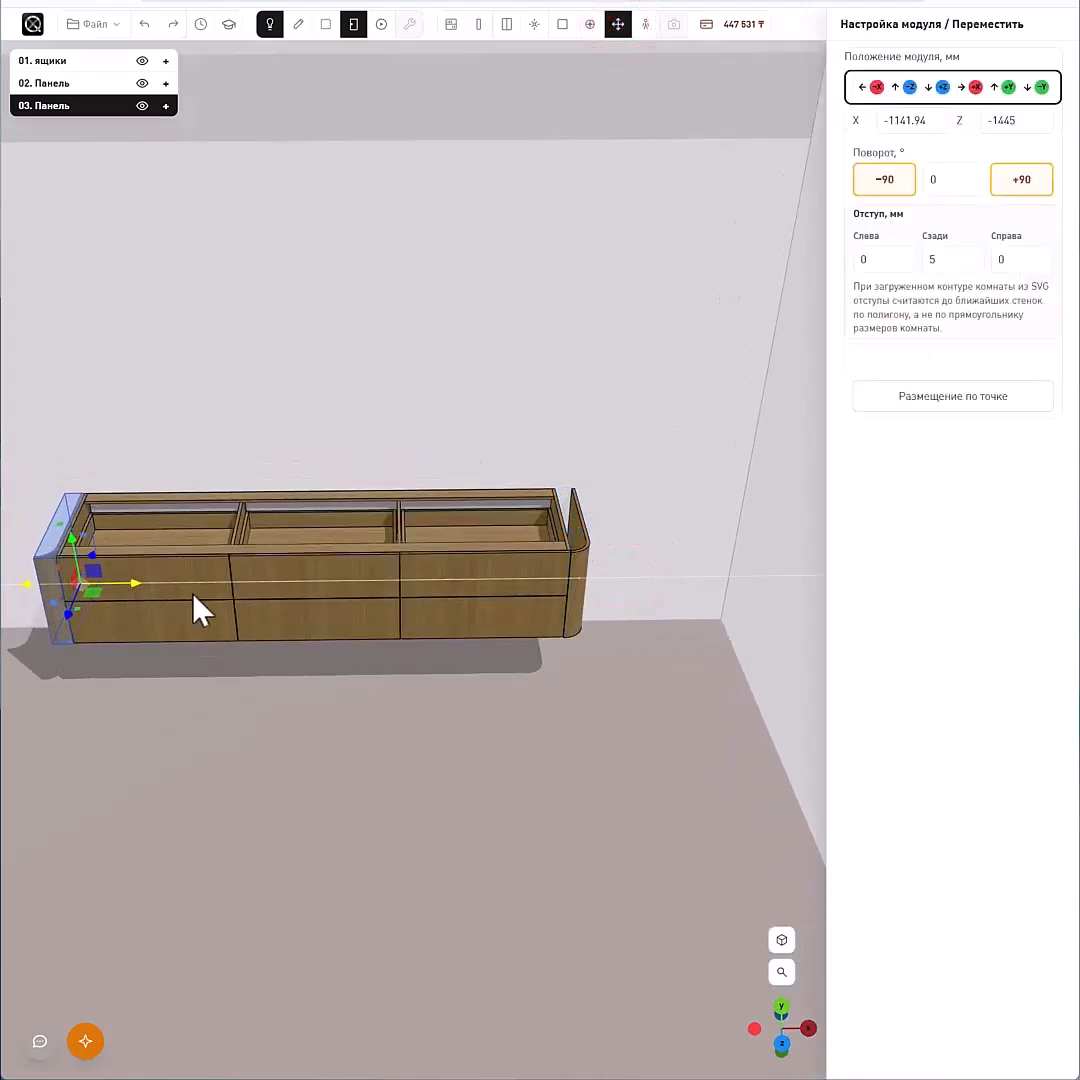
- Mirror the copied panel and fit it outside the cabinet's left end with its curve meeting the drawer fronts
right_click_drag(159, 687, 547, 711)
scroll(547, 711, "up", 8)
left_click_drag(501, 895, 662, 880)
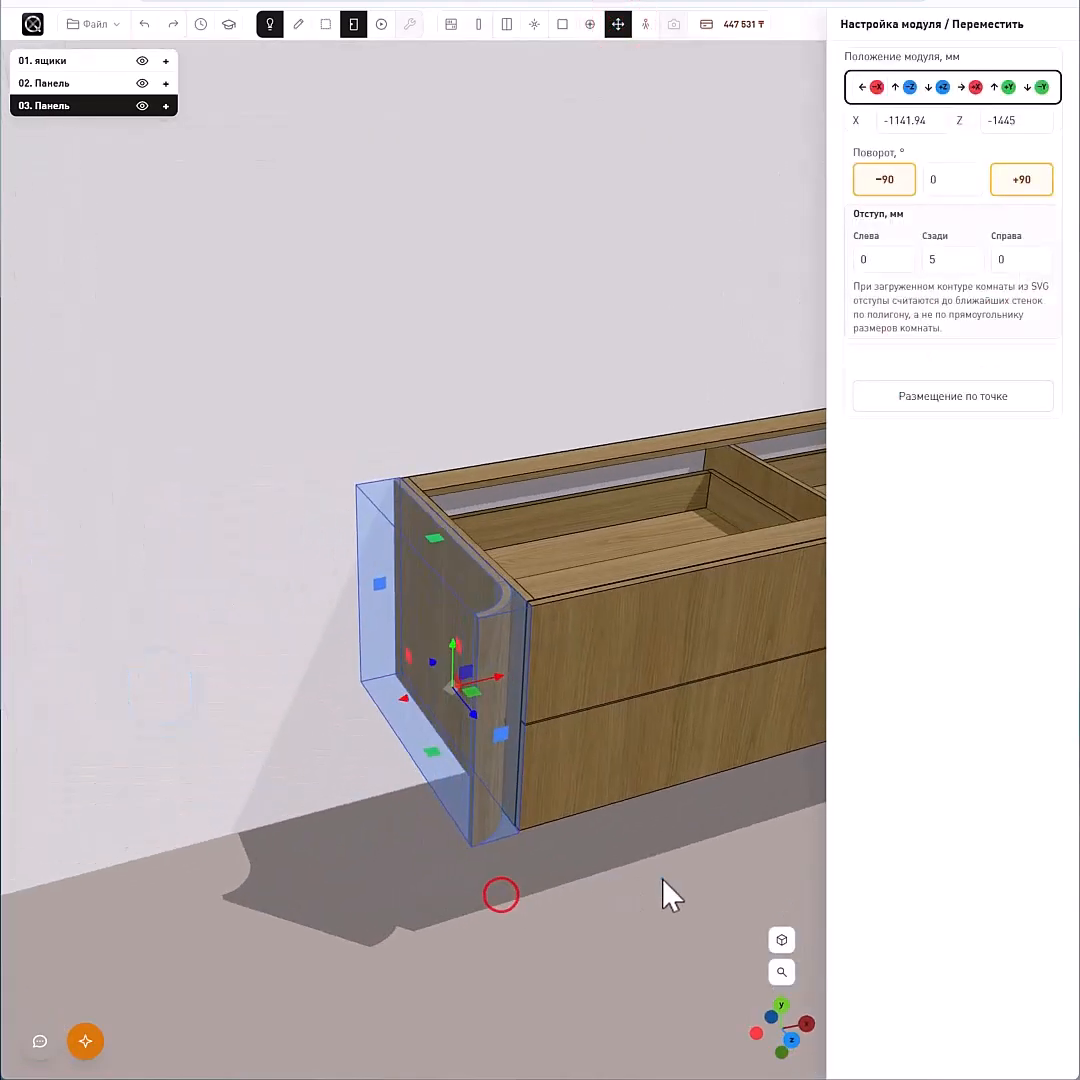
right_click_drag(662, 880, 606, 878)
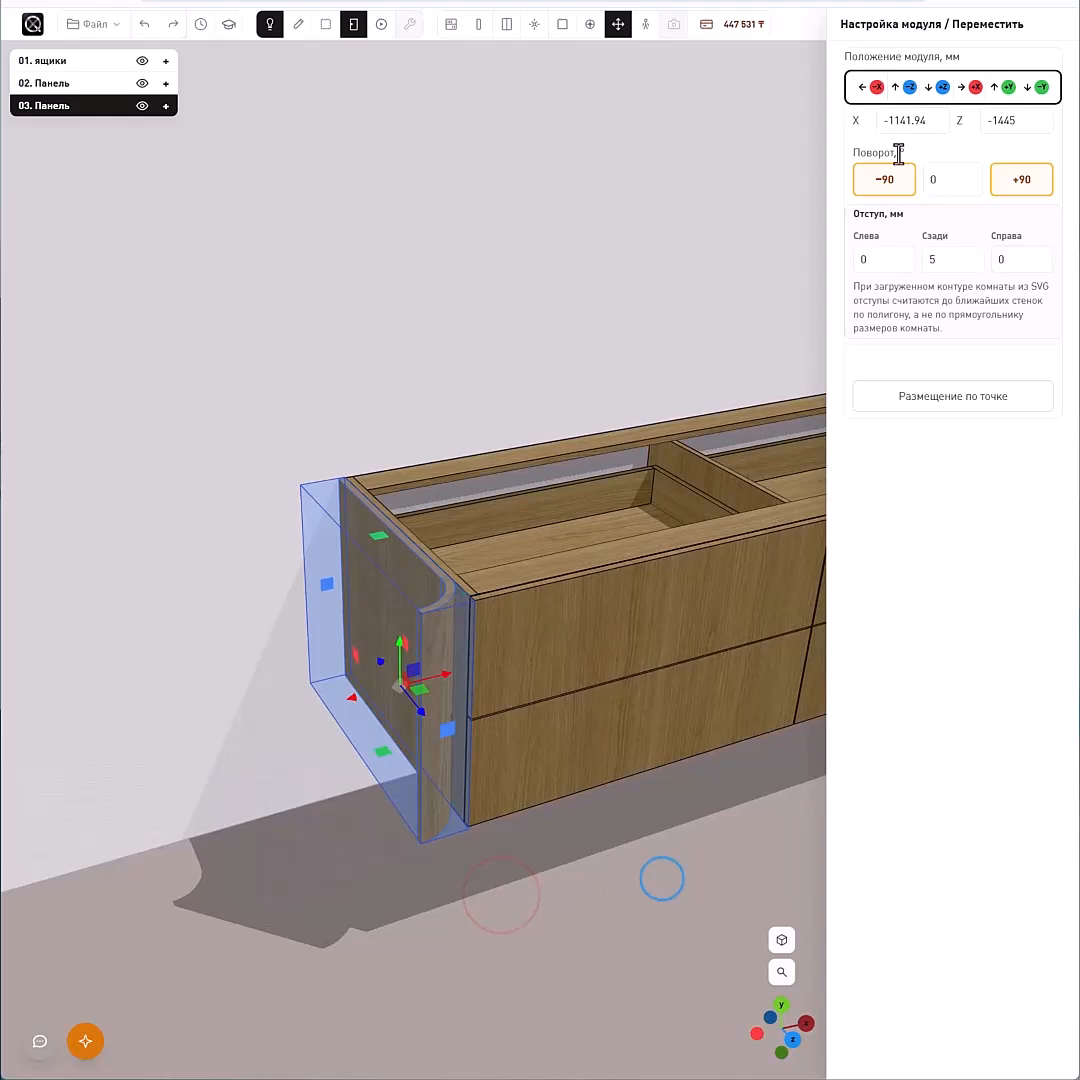
left_click(479, 24)
left_click(898, 351)
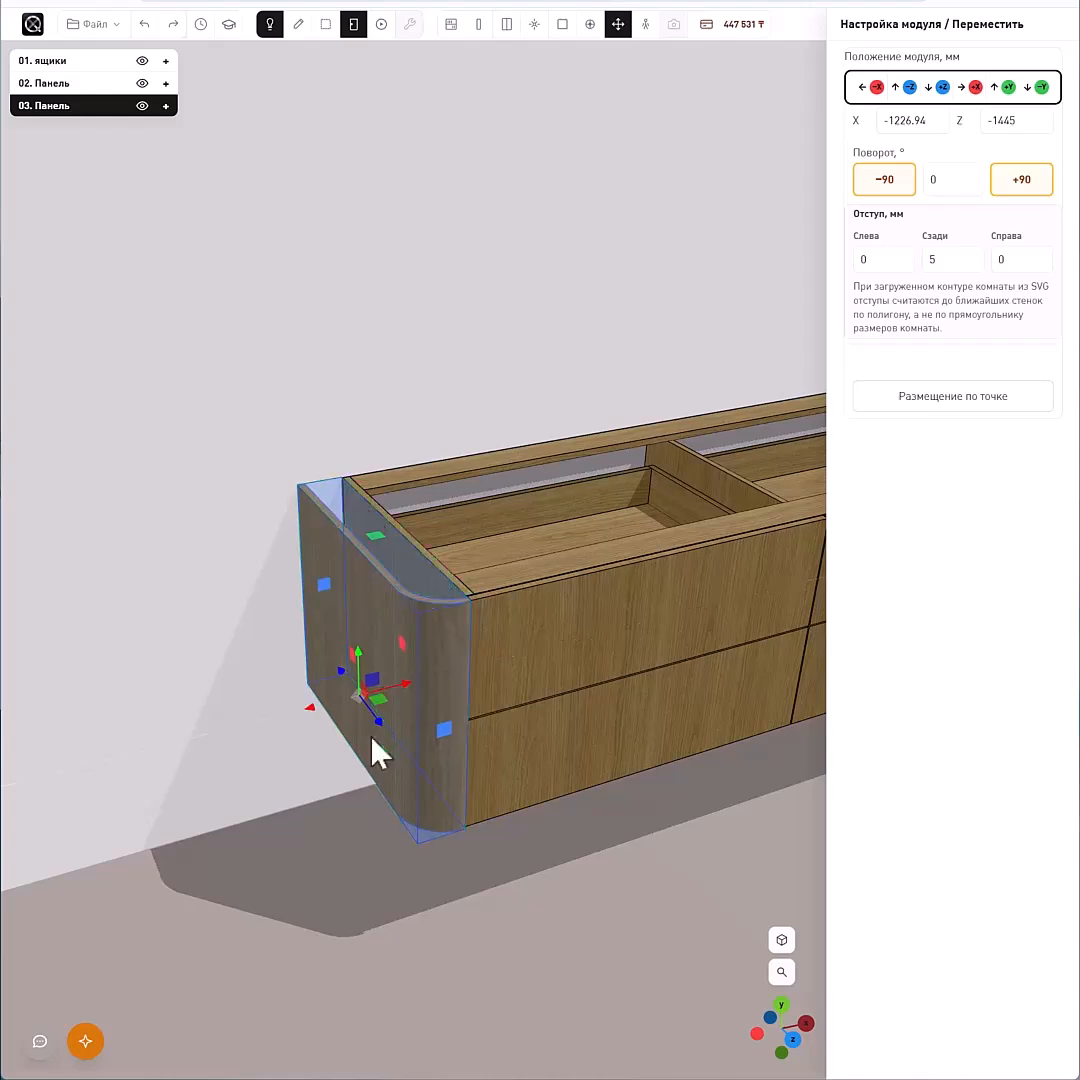
- Add another vertical 600 × 500 mm ЛДСП — Дуб сонома panel and raise it to the cabinet's level
left_click_drag(571, 885, 448, 888)
scroll(448, 888, "down", 6)
left_click(482, 24)
left_click(863, 348)
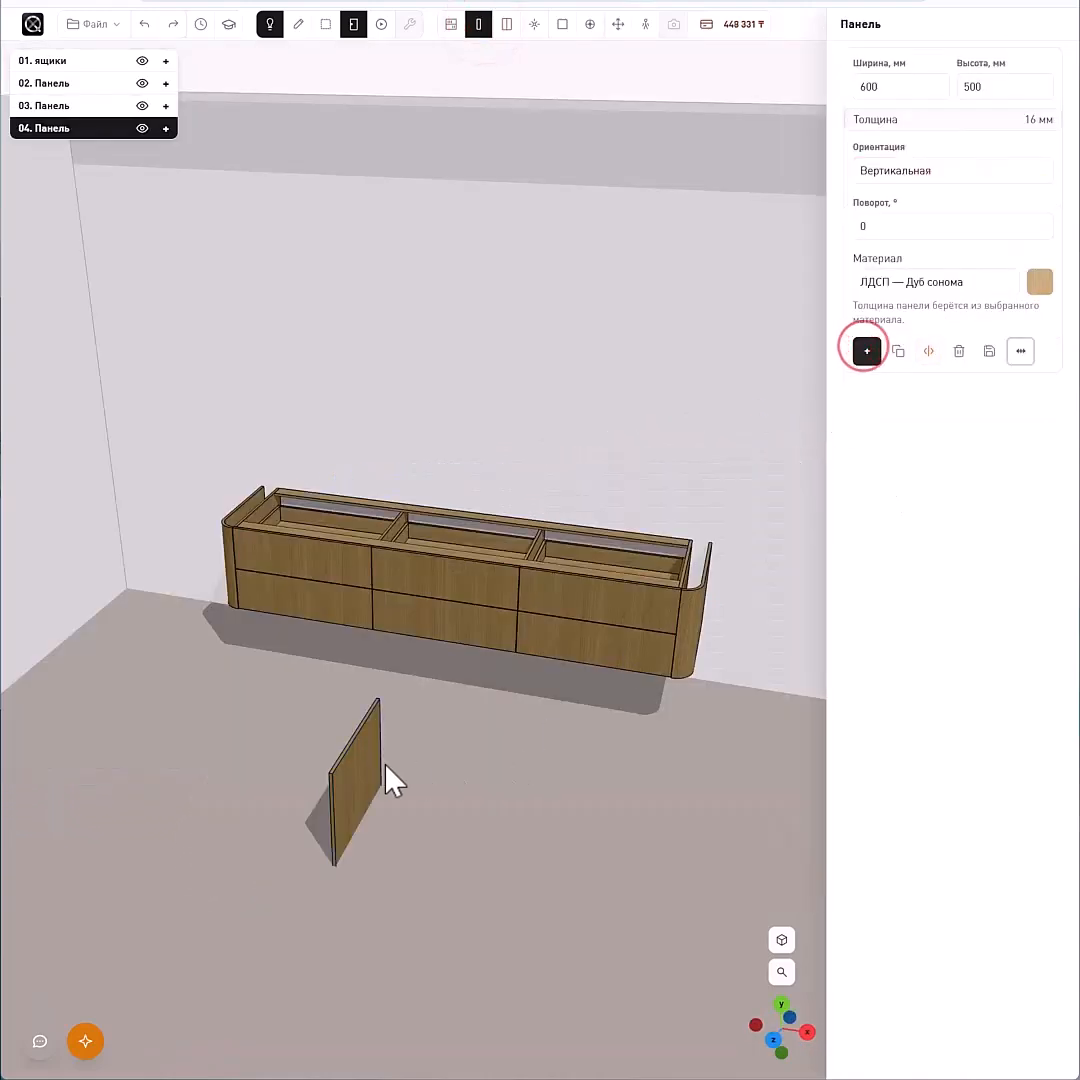
left_click(619, 25)
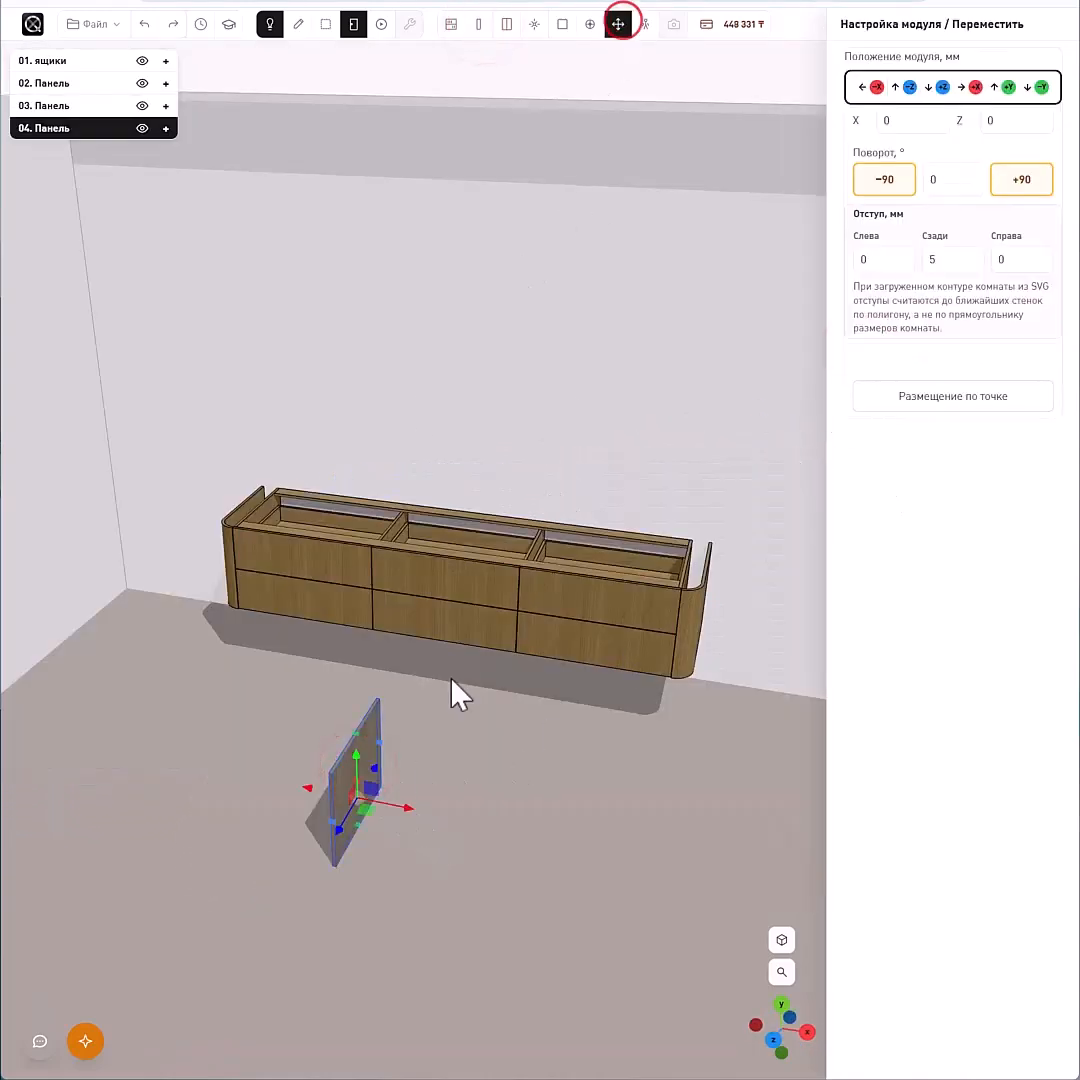
left_click_drag(348, 779, 352, 585)
- Change the raised panel's orientation to horizontal
left_click(479, 24)
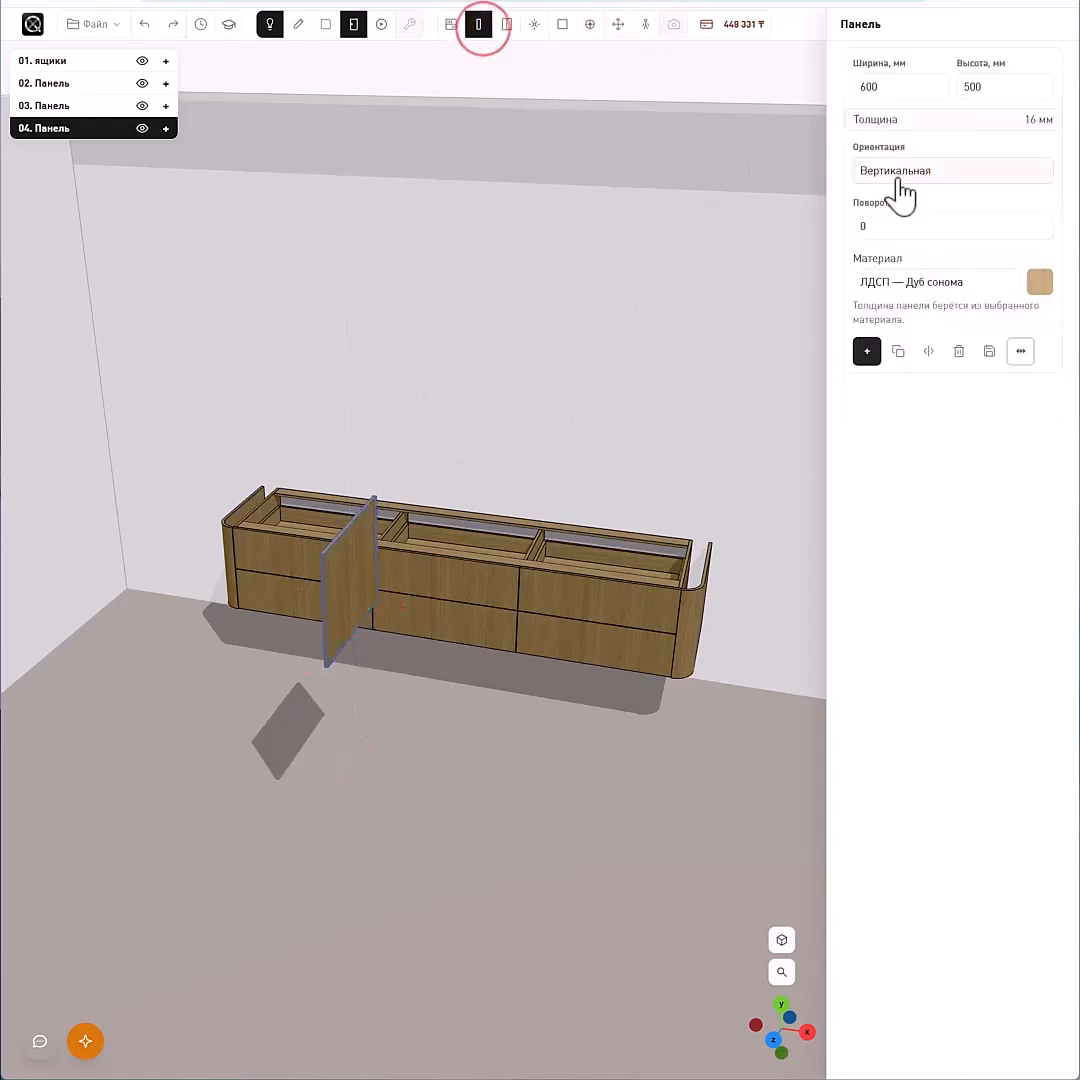
left_click(897, 171)
left_click(899, 232)
left_click(562, 24)
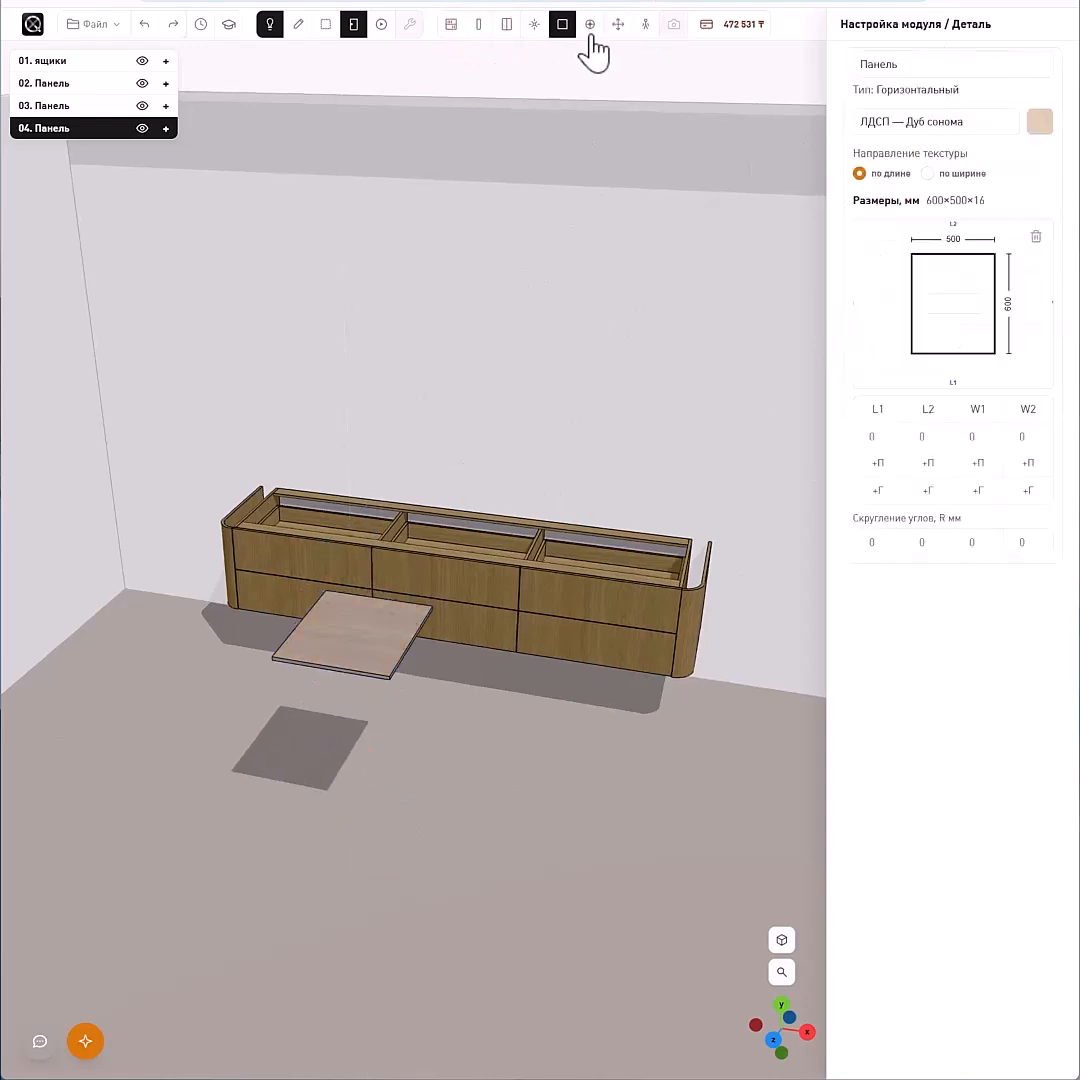
- Place the horizontal panel on top of the cabinet and stretch it to 2602 × 596 mm, covering both curved end panels
left_click(618, 24)
left_click_drag(366, 615, 494, 462)
left_click_drag(545, 548, 714, 580)
left_click_drag(738, 649, 672, 598)
scroll(672, 598, "up", 4)
left_click_drag(784, 555, 781, 612)
left_click_drag(537, 810, 494, 531)
left_click_drag(427, 506, 224, 651)
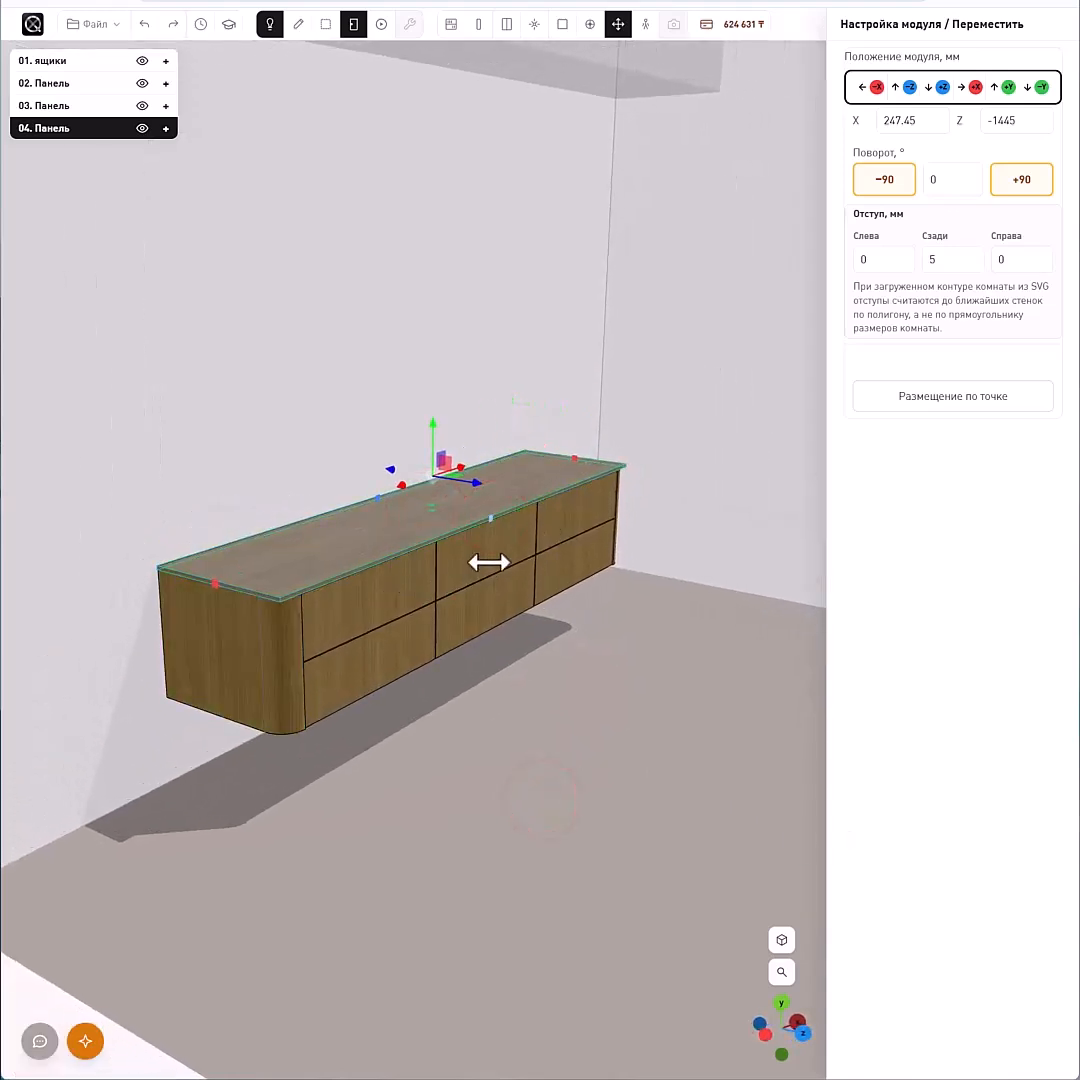
- Open the full materials library (Все материалы) for the top panel's material
left_click_drag(559, 730, 541, 830)
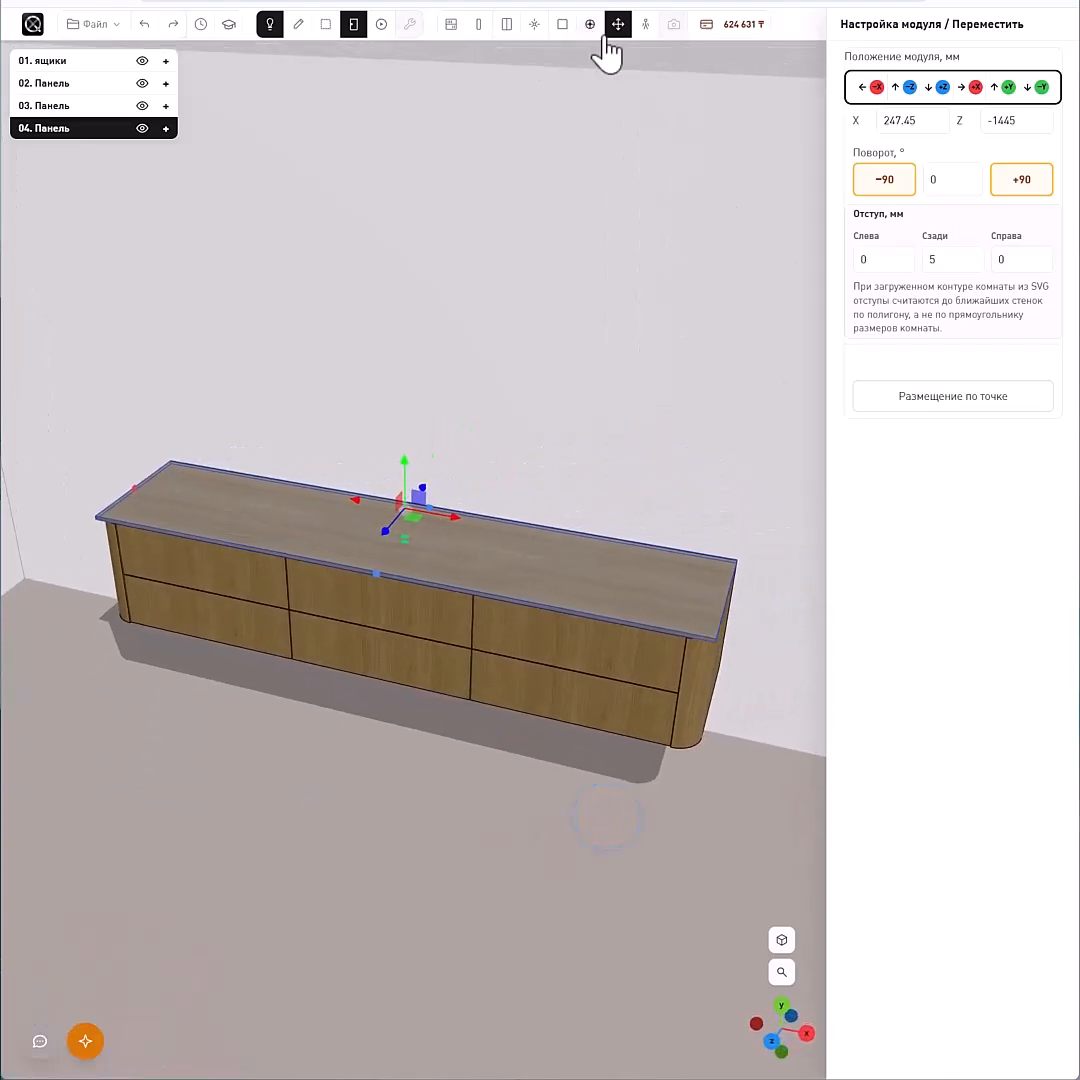
left_click(618, 24)
left_click(962, 282)
scroll(981, 371, "down", 2)
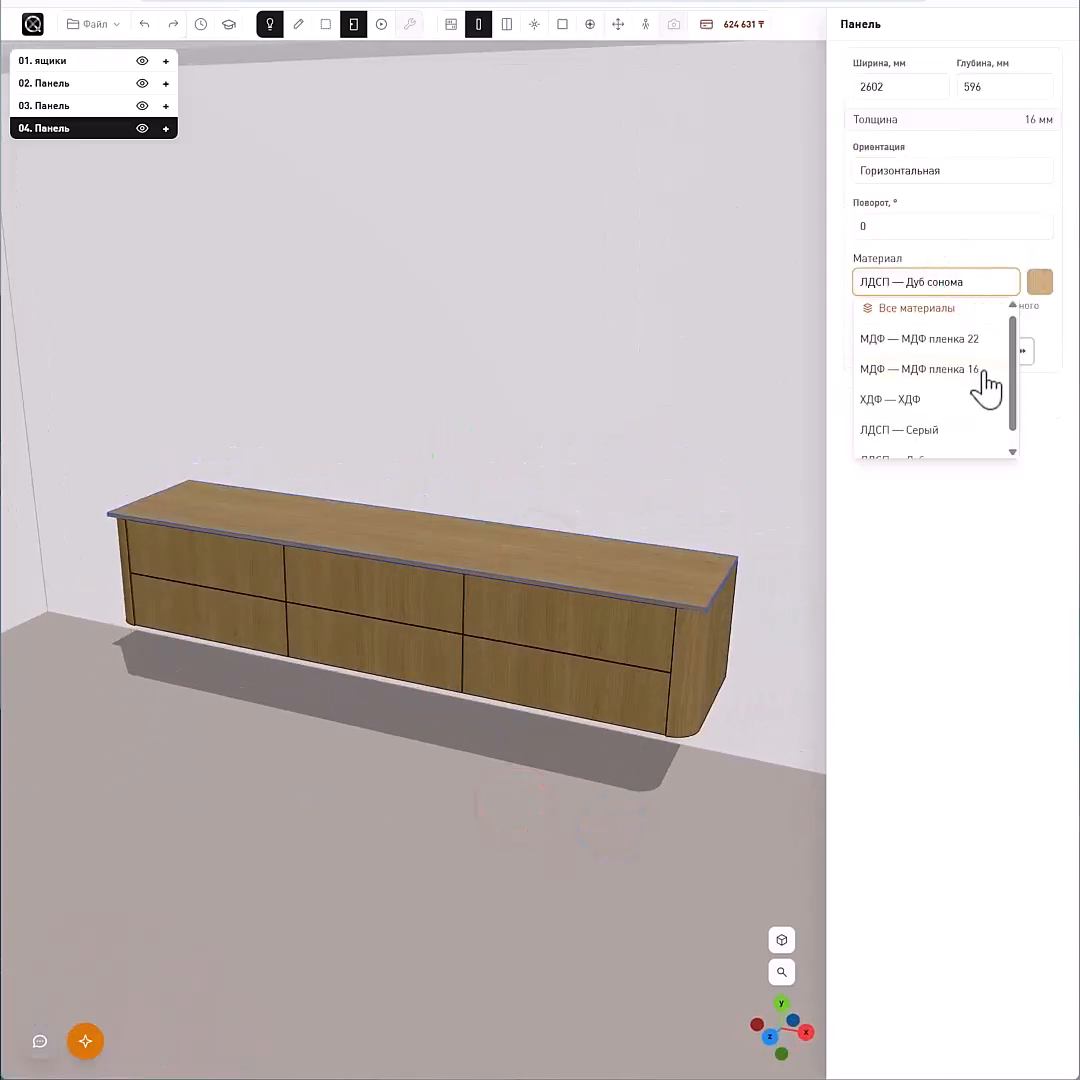
scroll(981, 368, "up", 2)
left_click(964, 314)
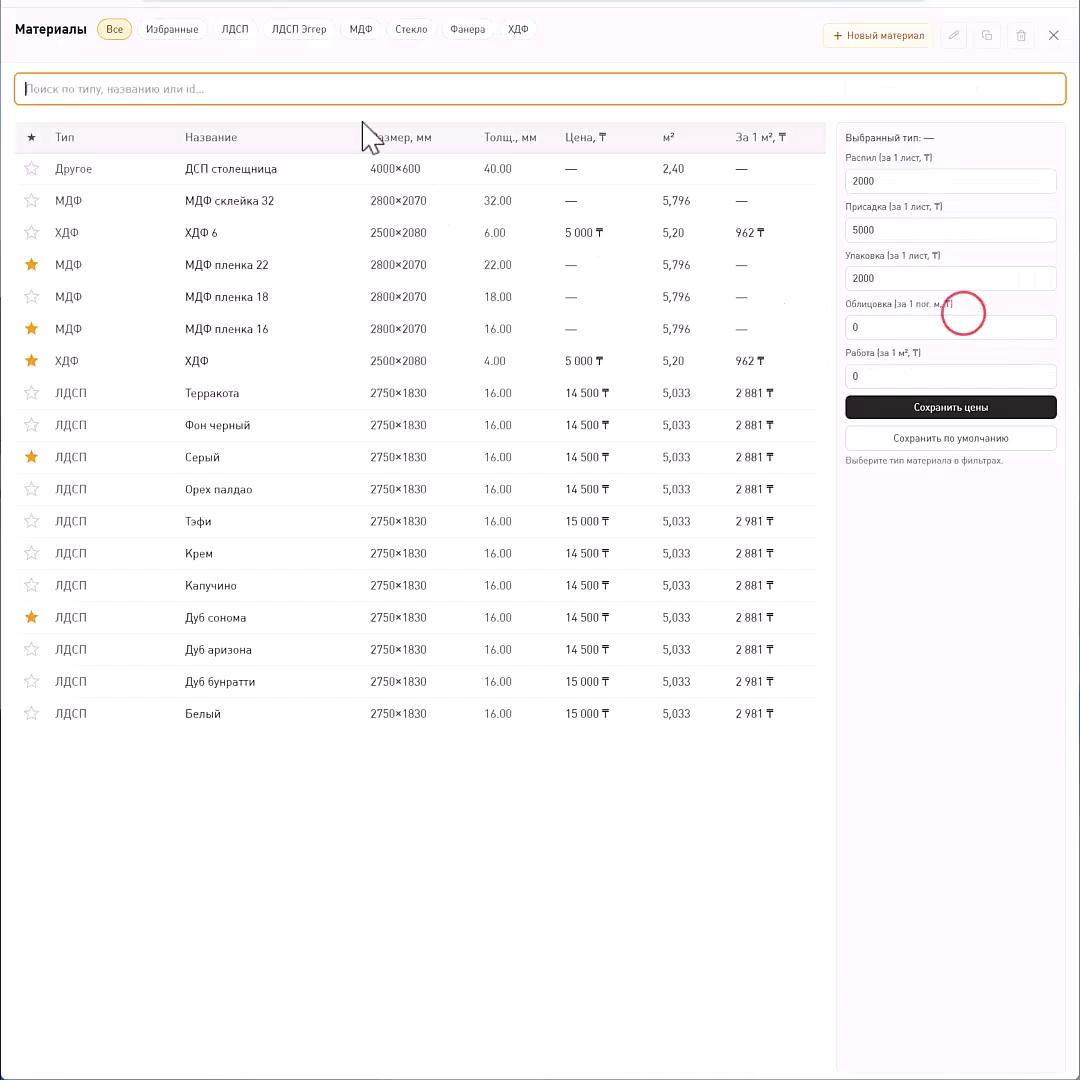
- Create a new МДФ material named МДФ краска in the materials library
left_click(362, 33)
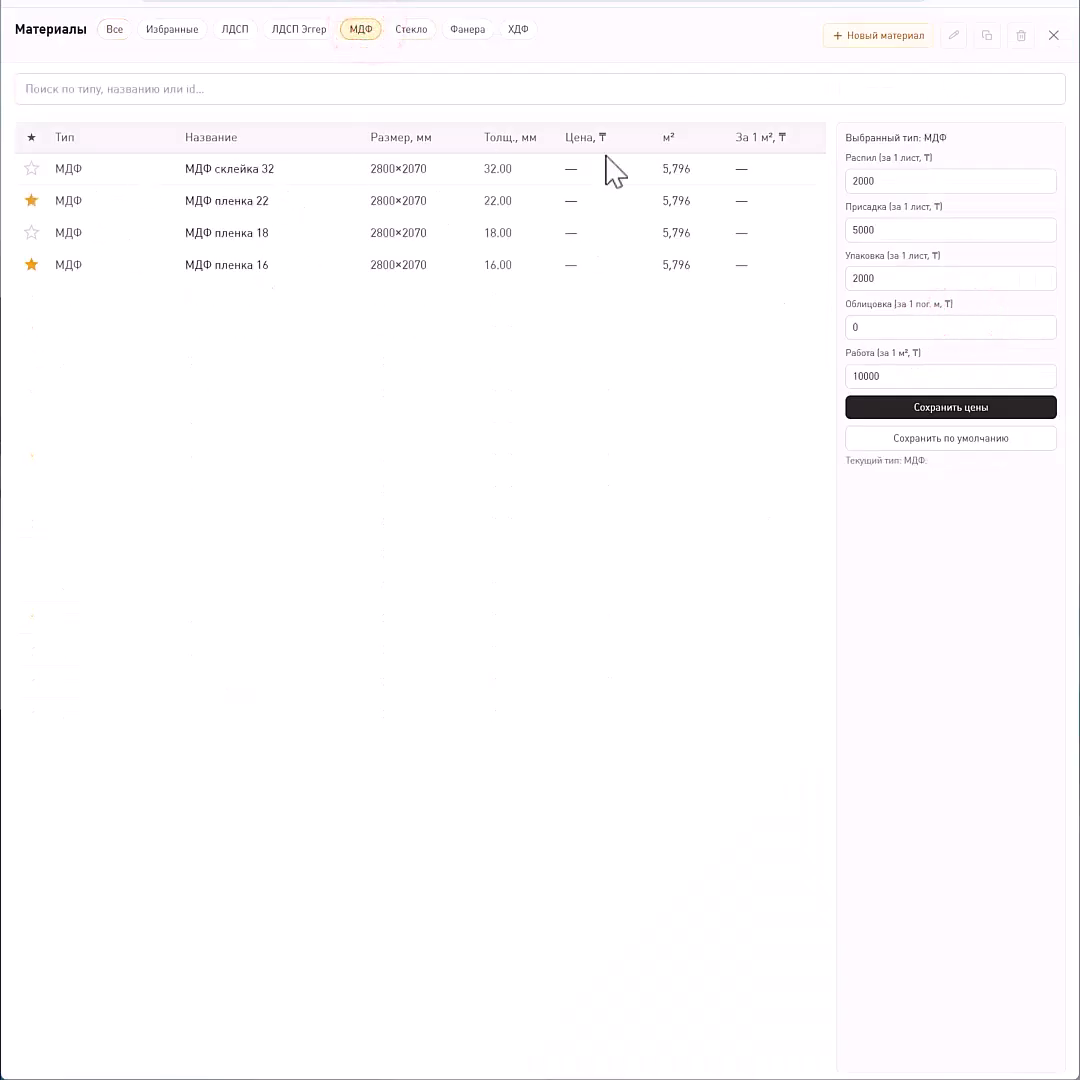
left_click(880, 40)
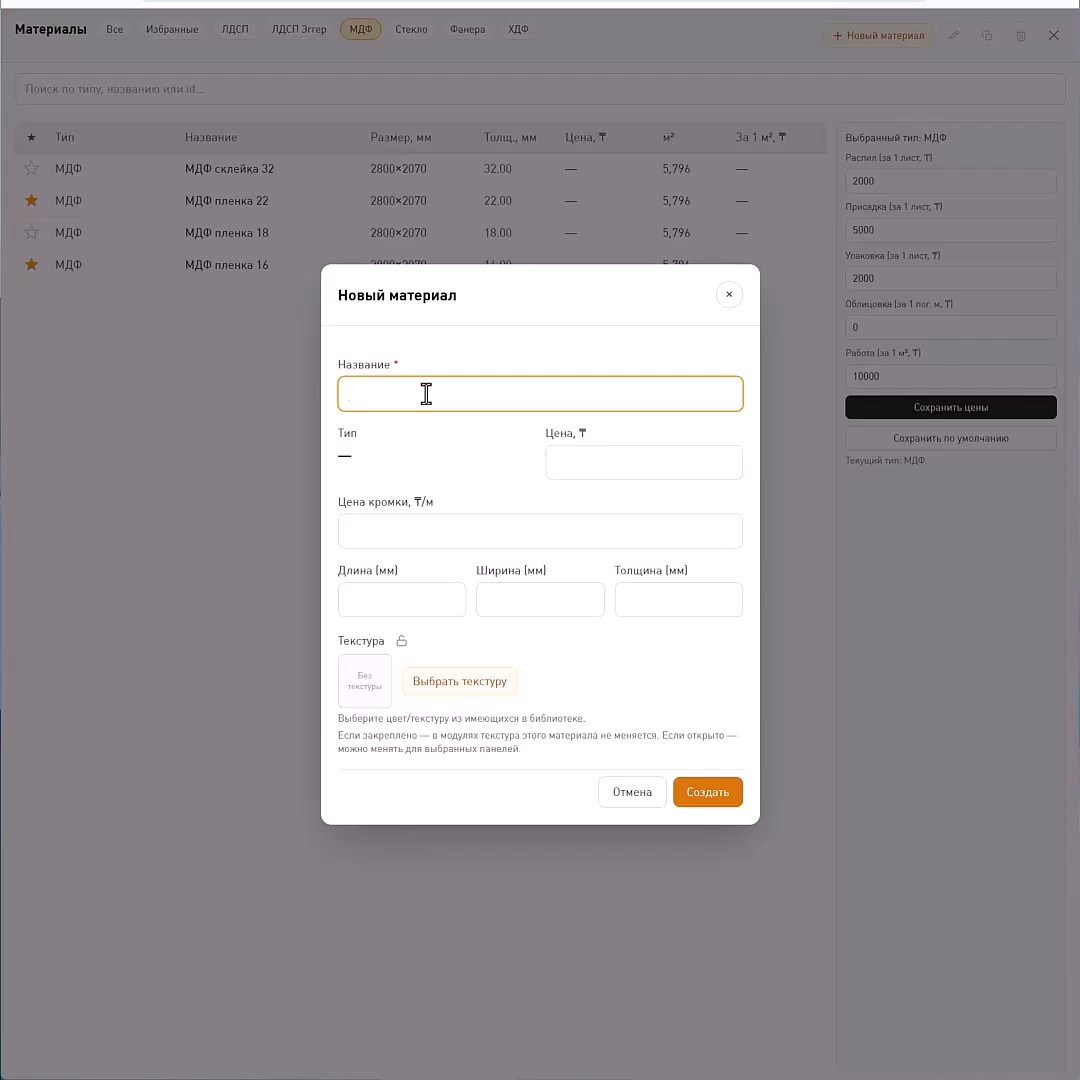
type("МДФ краска")
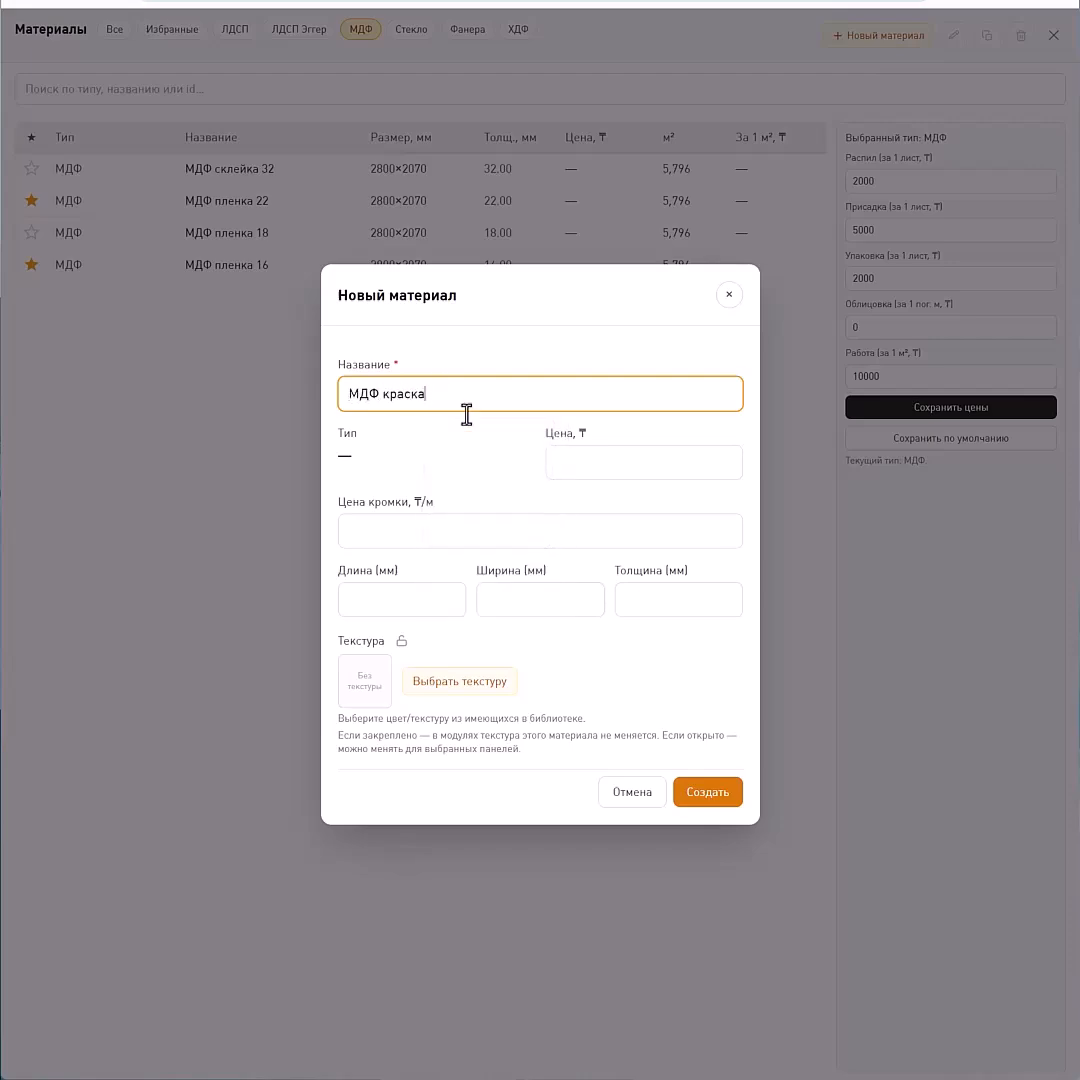
- Rename the МДФ краска material to МДФ краска 16, save it and leave the materials library
left_click(639, 170)
left_click(959, 34)
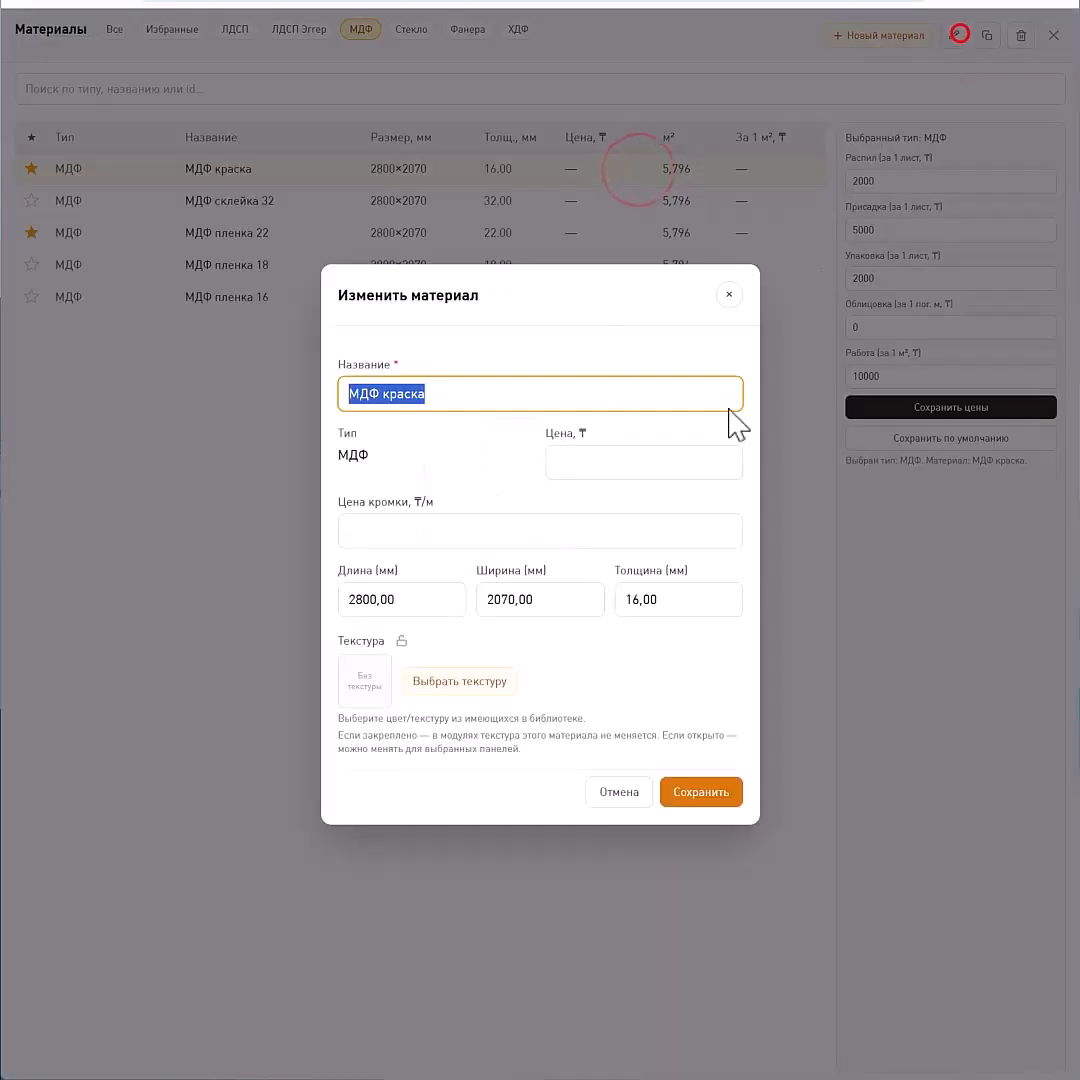
left_click(541, 398)
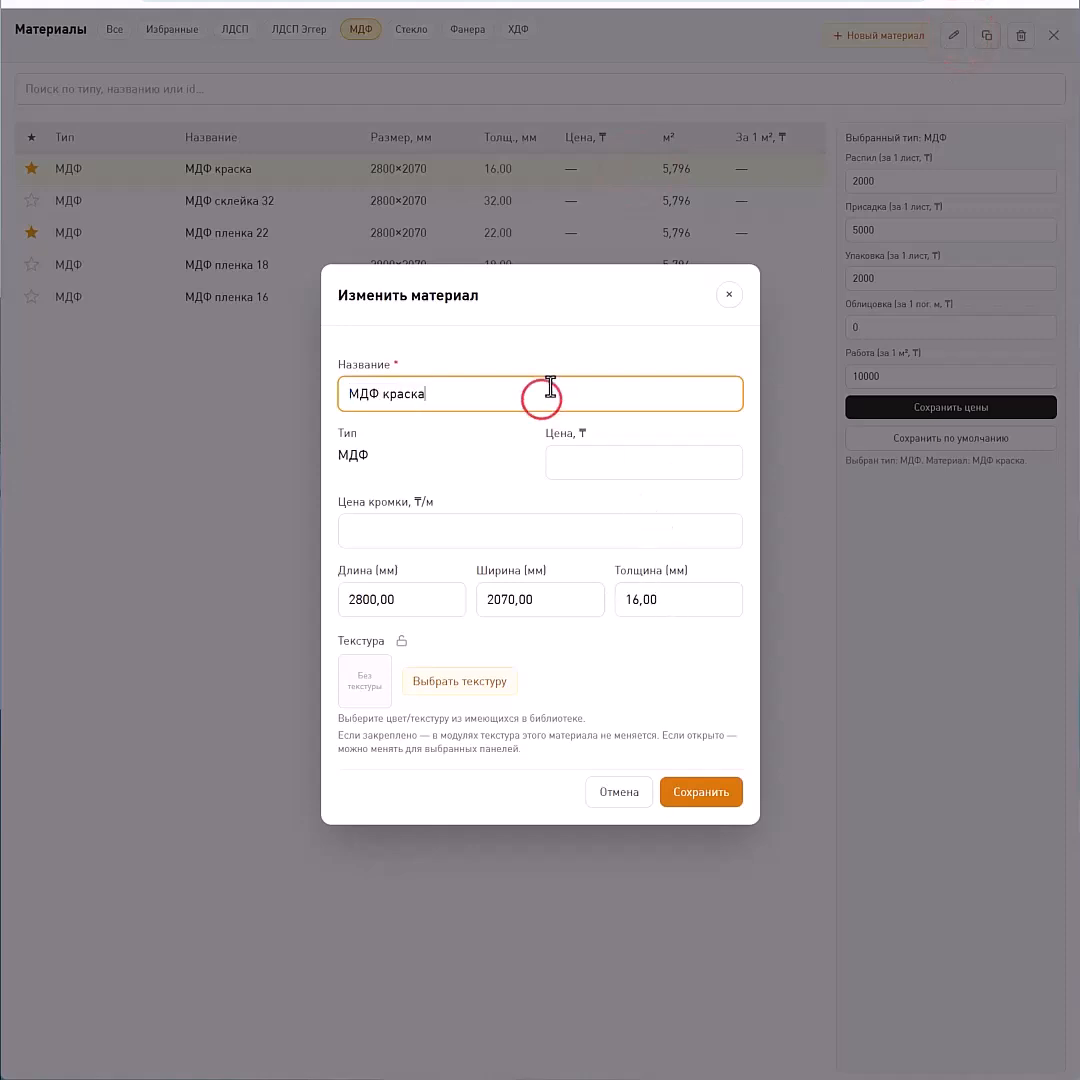
left_click(700, 797)
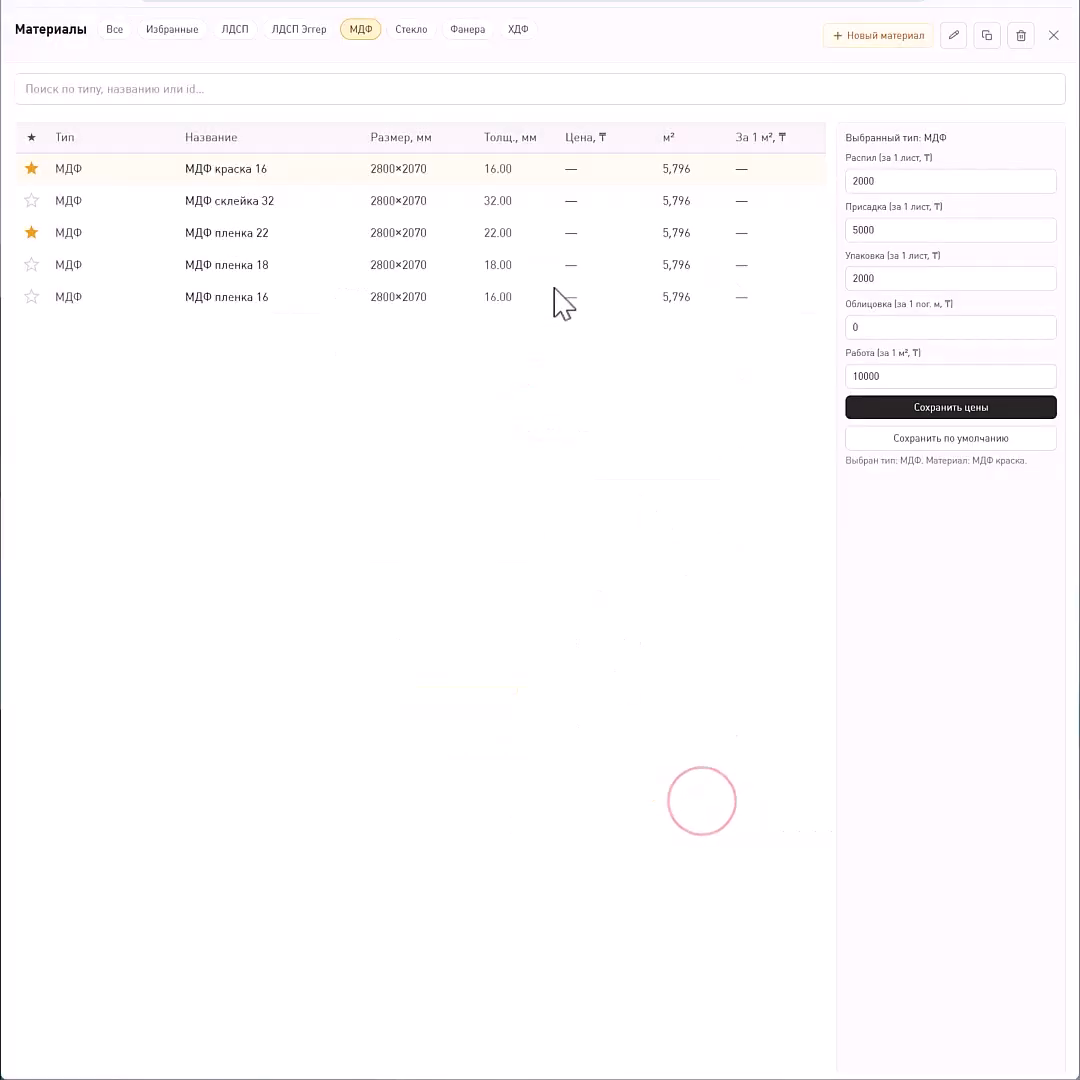
left_click(1053, 35)
- Assign МДФ — МДФ краска 16 to the top panel with the solid dark grey colour from the texture gallery
left_click(908, 282)
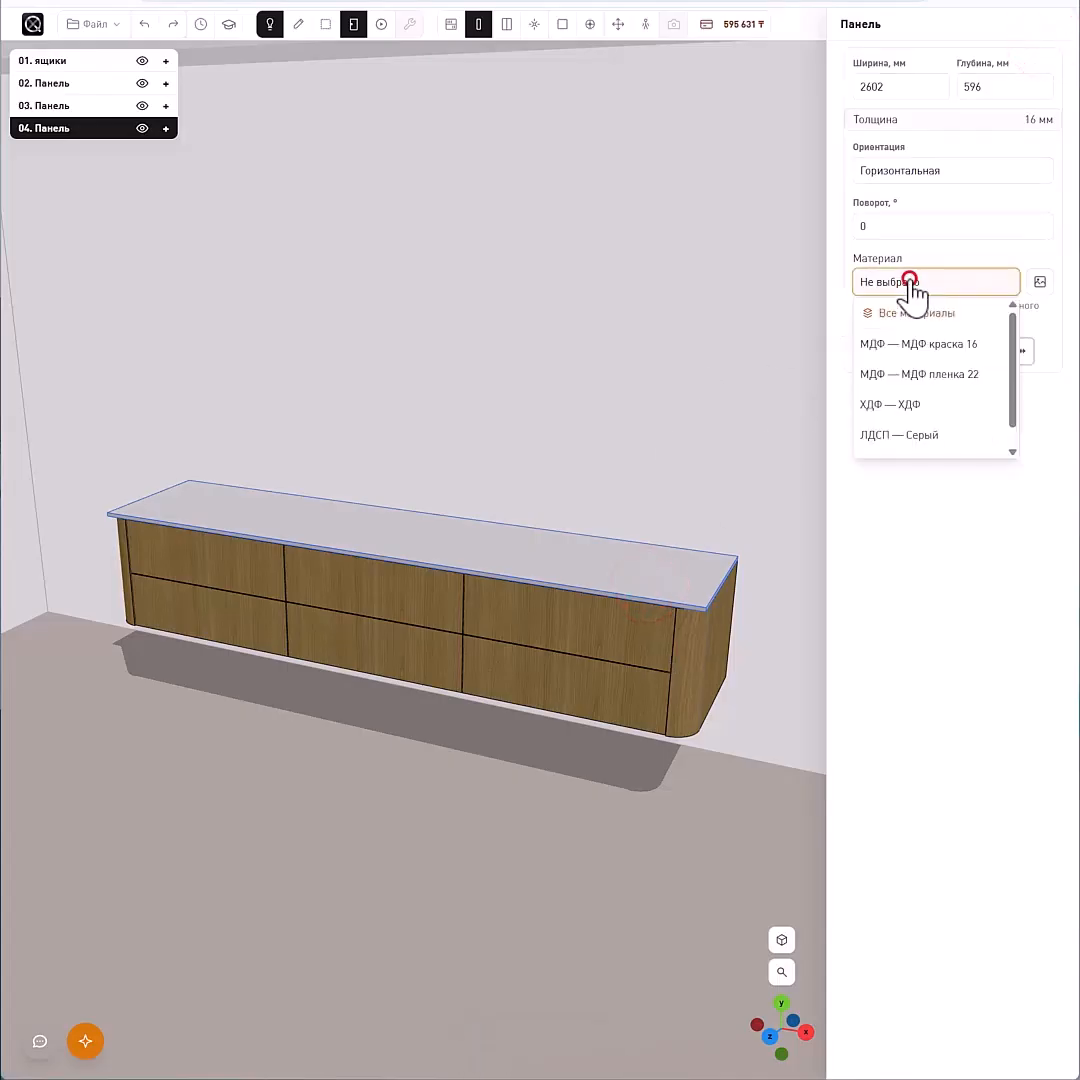
left_click(942, 321)
left_click(1040, 282)
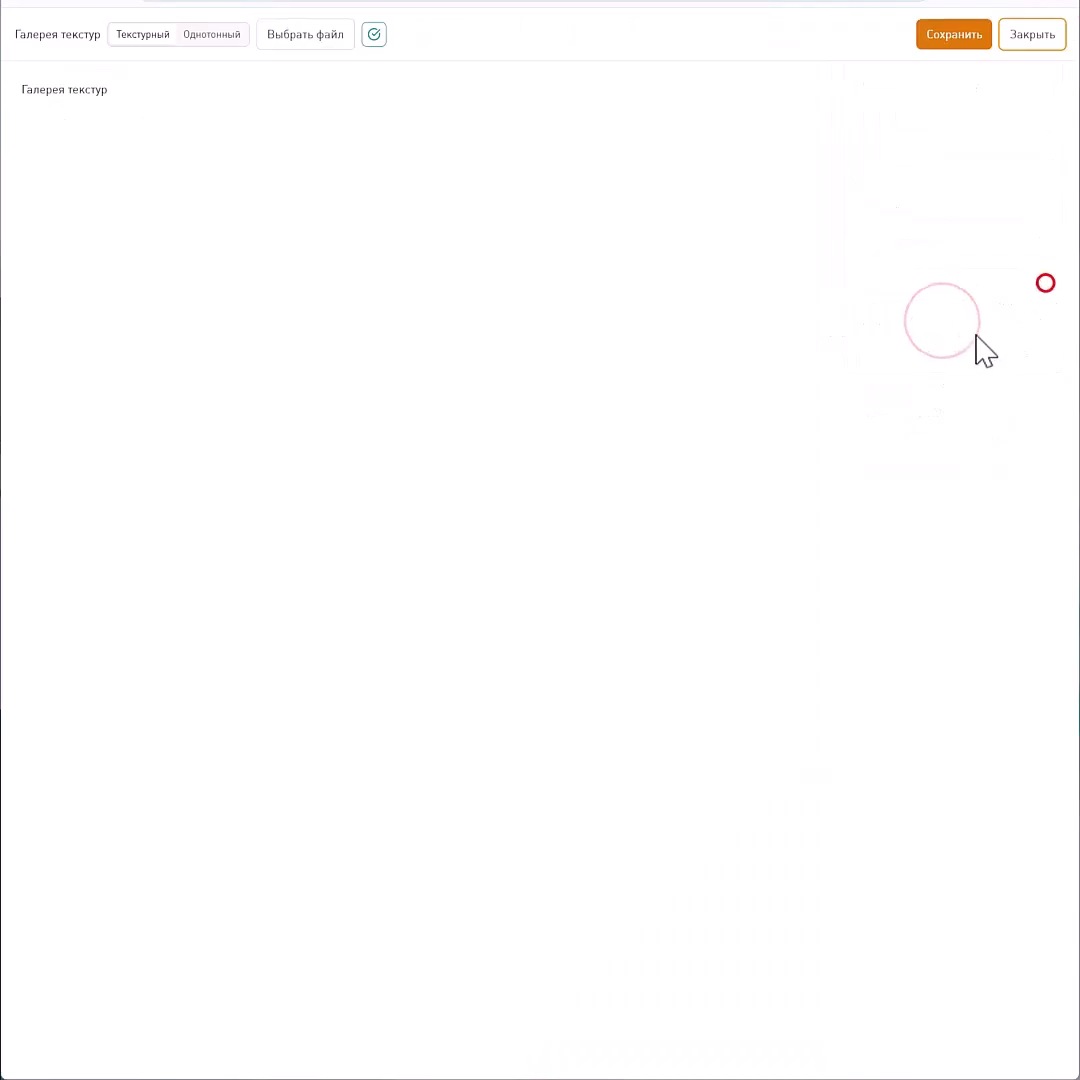
left_click(236, 34)
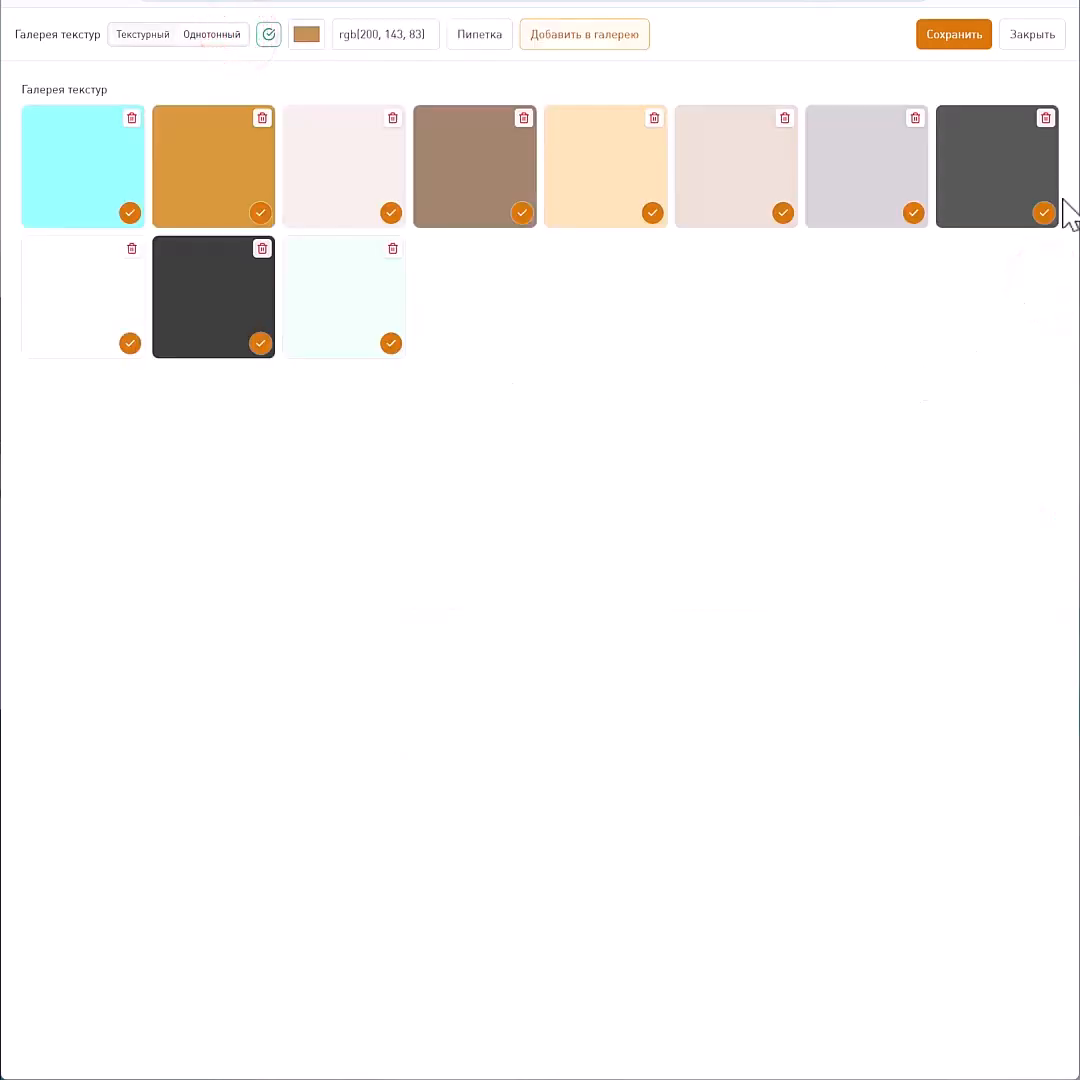
left_click(1042, 212)
- Round the top panel's two front corners to a 100 mm radius to match the curved end panels
left_click_drag(694, 559, 690, 687)
left_click(563, 24)
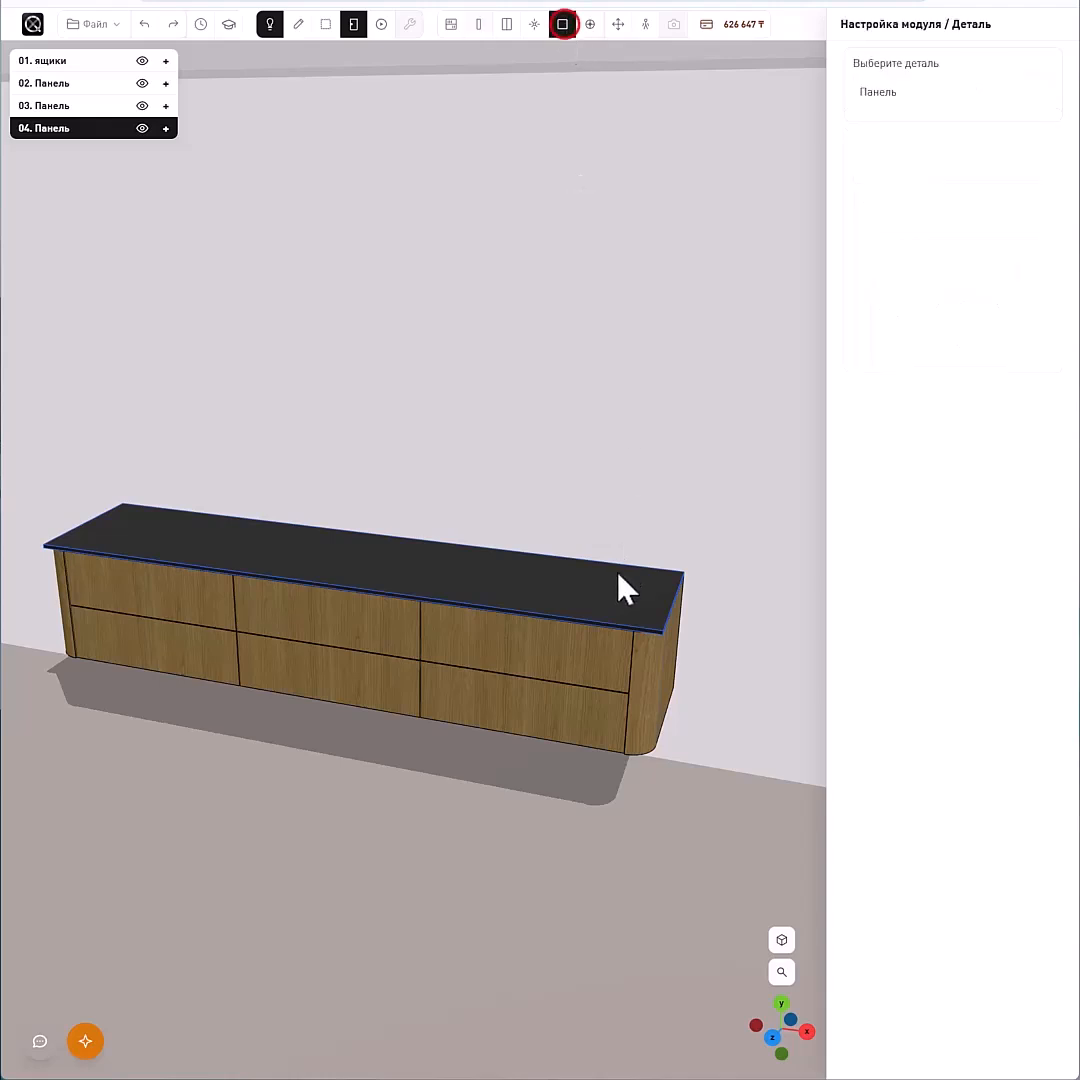
left_click(620, 601)
left_click(983, 604)
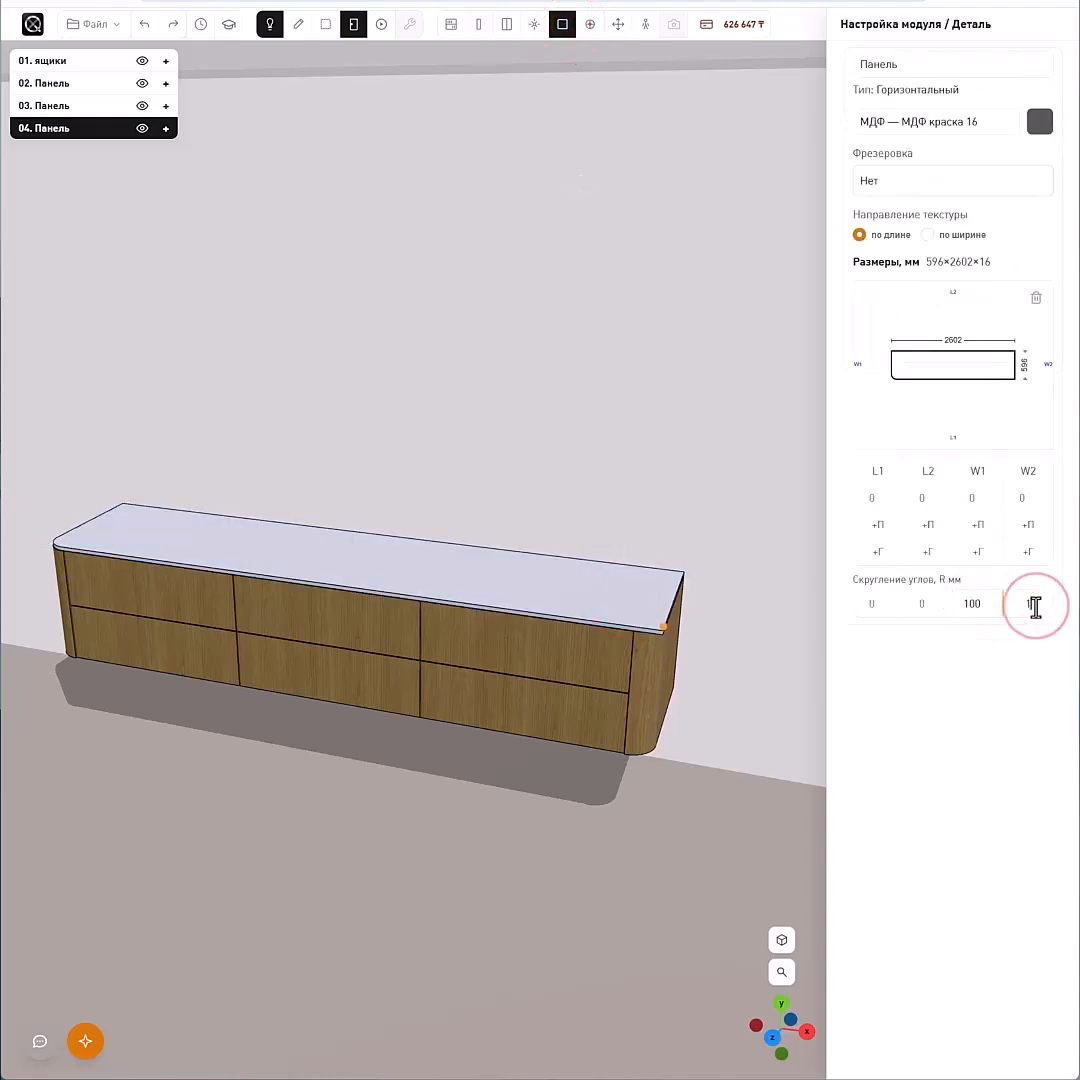
scroll(762, 745, "up", 3)
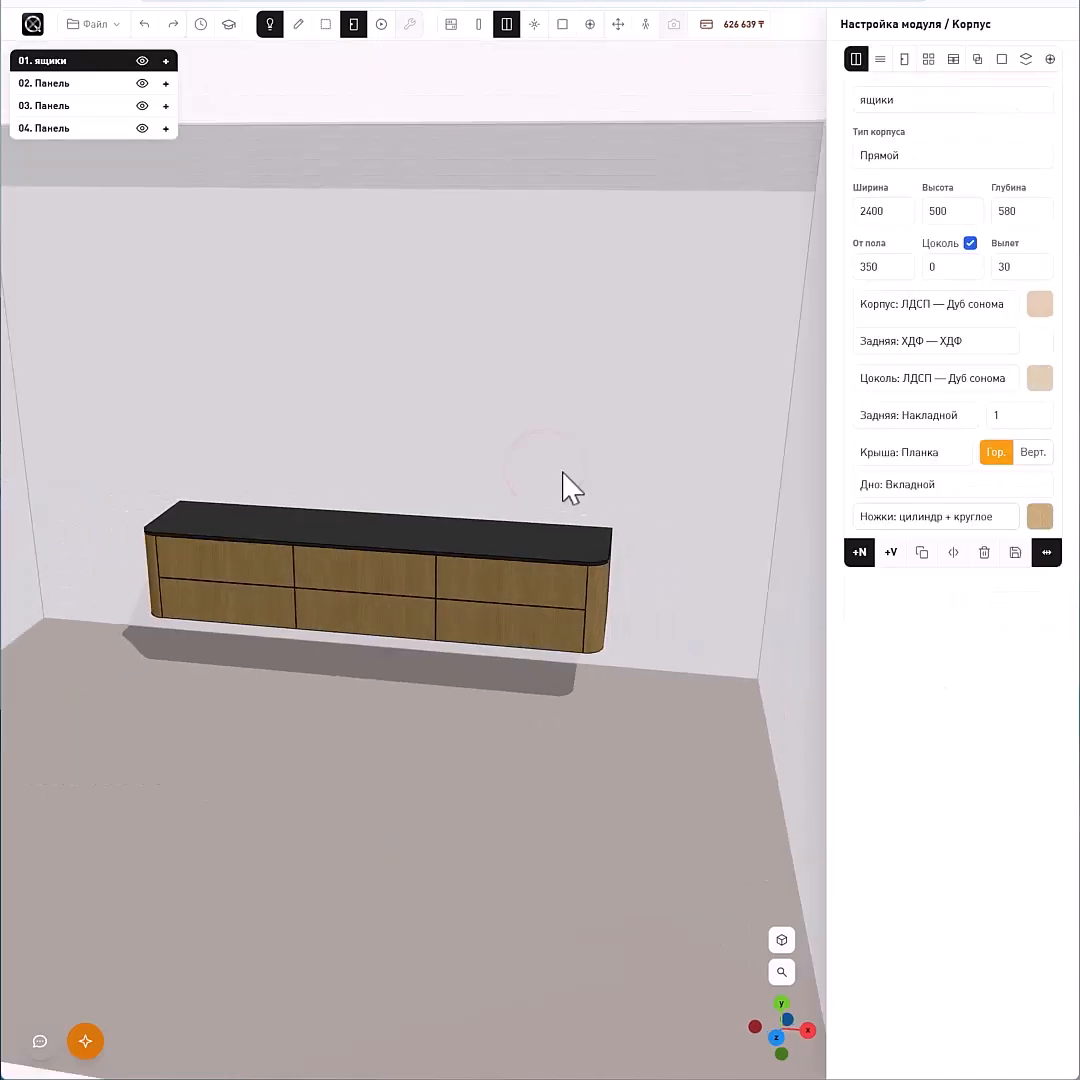
mouse_move(629, 448)
left_mouse_down()
mouse_move(637, 460)
mouse_move(605, 435)
mouse_move(628, 455)
left_mouse_up()
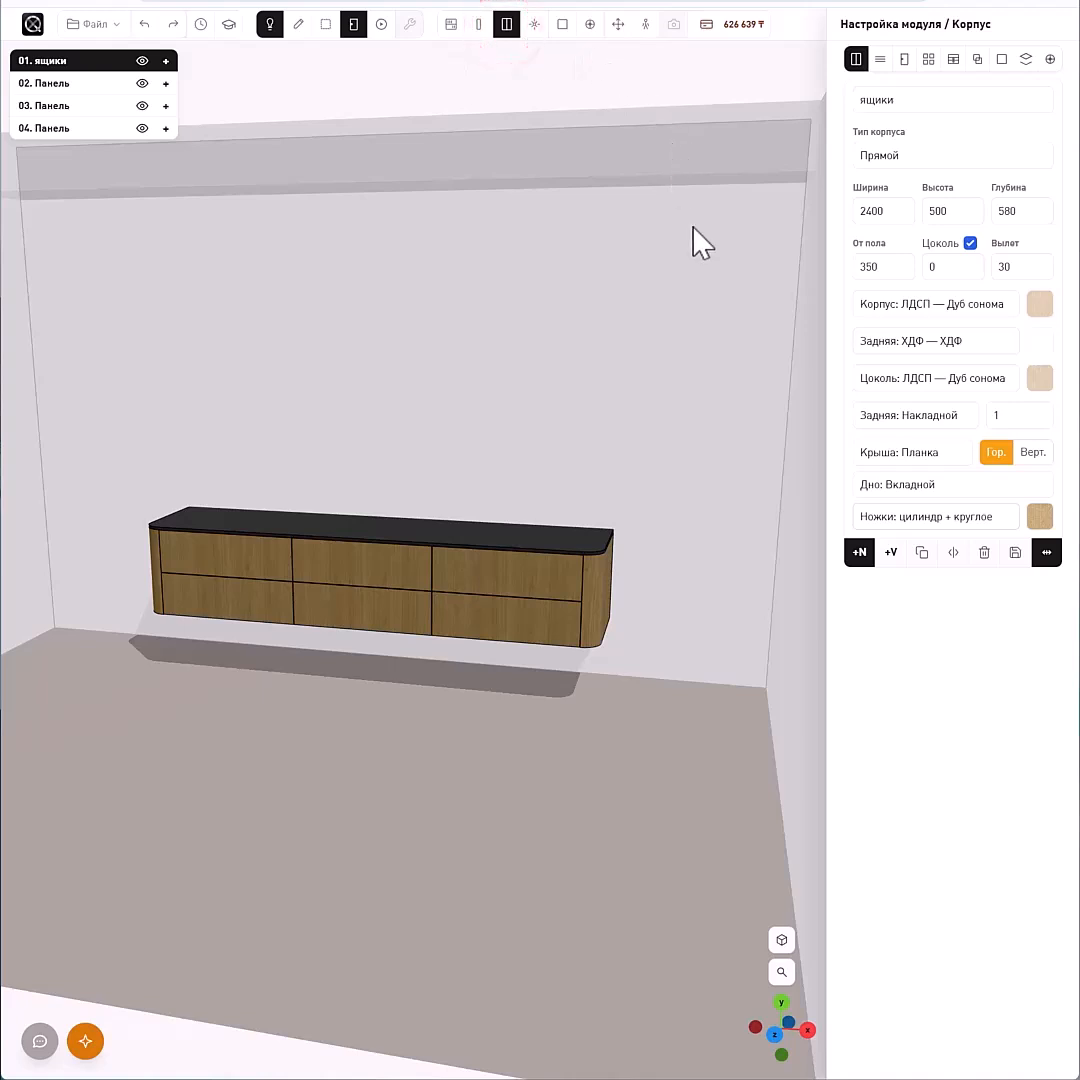
- Add a new straight ящики module, 2400 × 500 × 580 mm, in front of the wall-hung cabinet and select it
left_click(859, 553)
scroll(687, 588, "down", 3)
left_click_drag(668, 643, 635, 672)
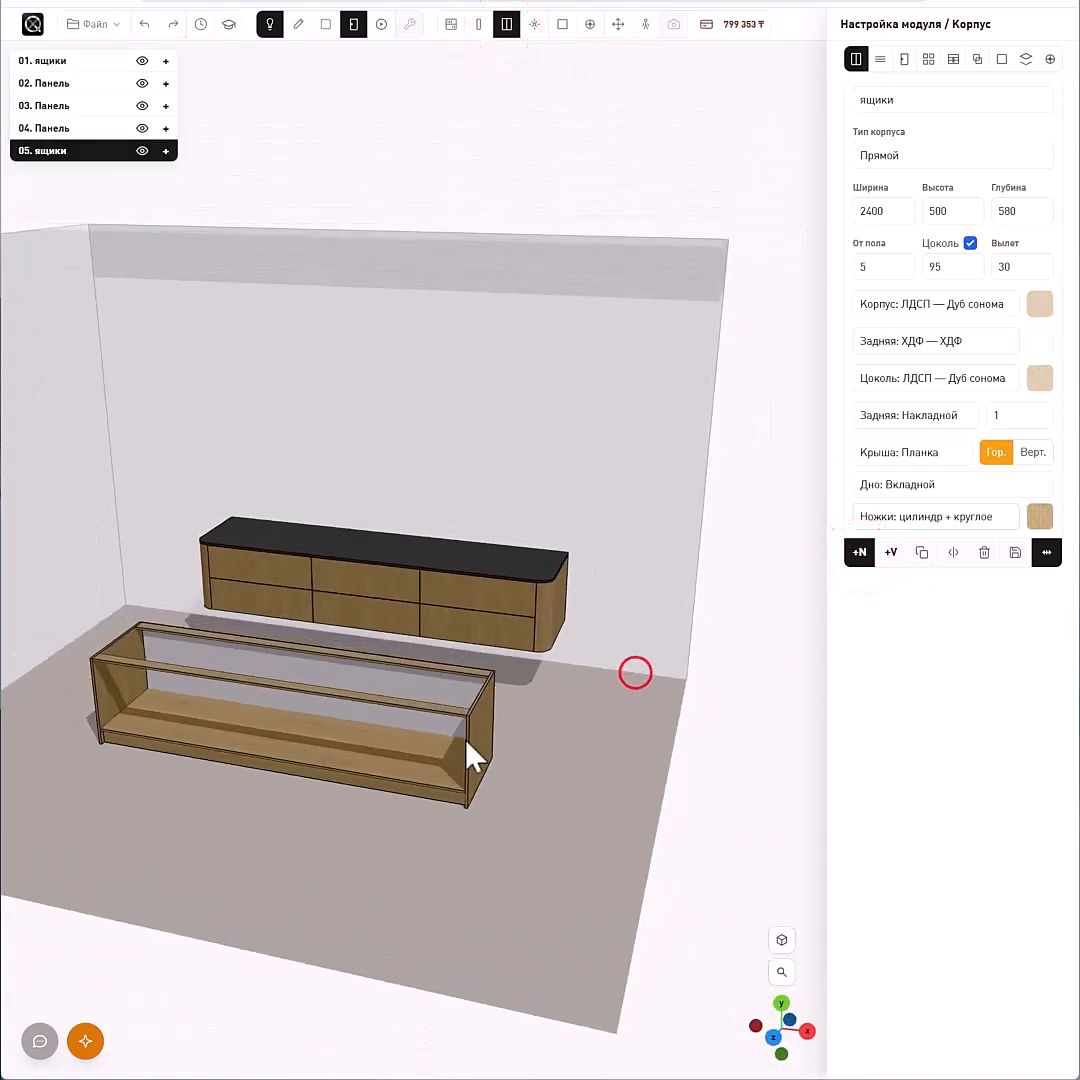
left_click(461, 739)
right_click_drag(555, 742, 603, 740)
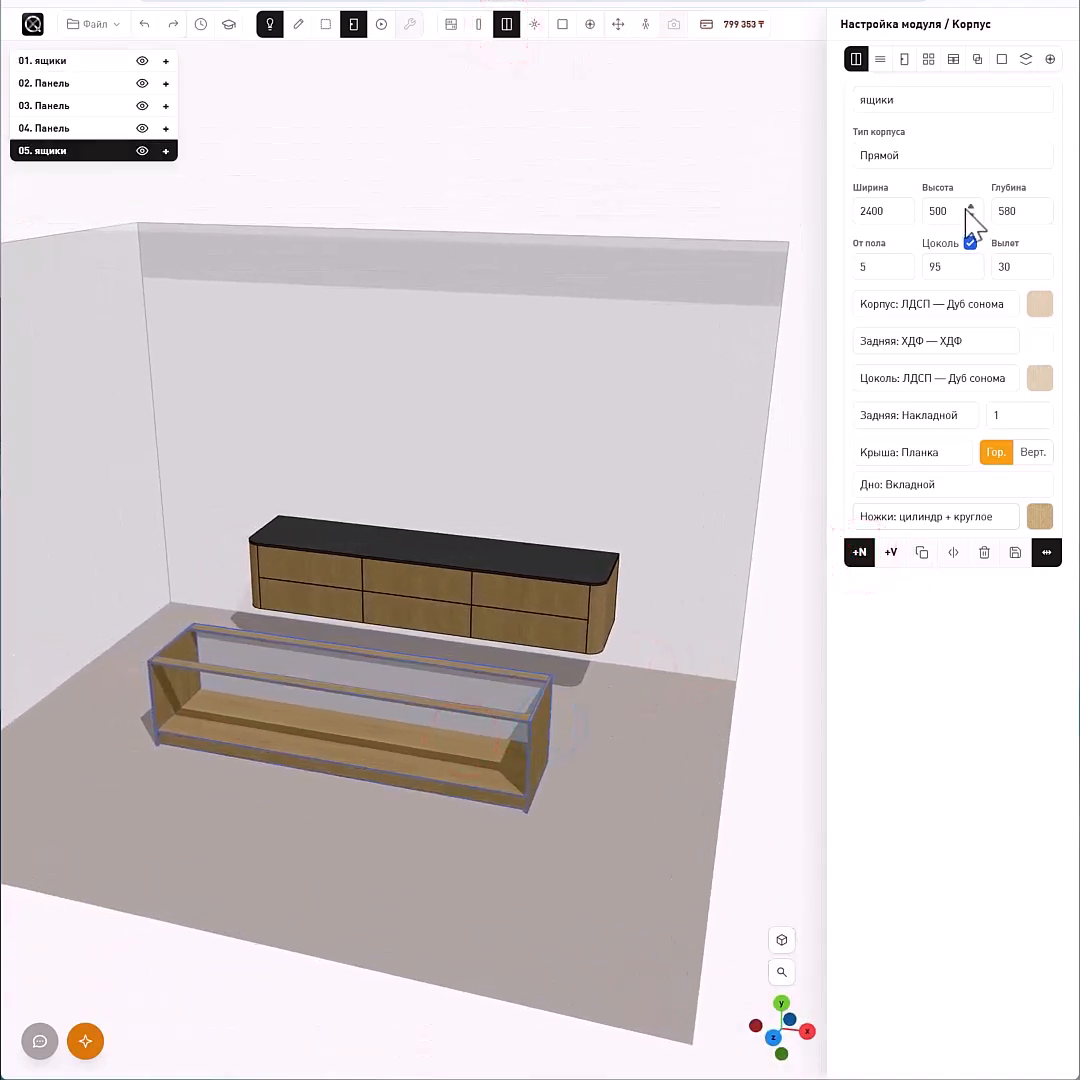
- Set the new module's roof to Вкладной, its bottom to Накладной and its plinth height to 50 mm
left_click(916, 463)
left_click(912, 485)
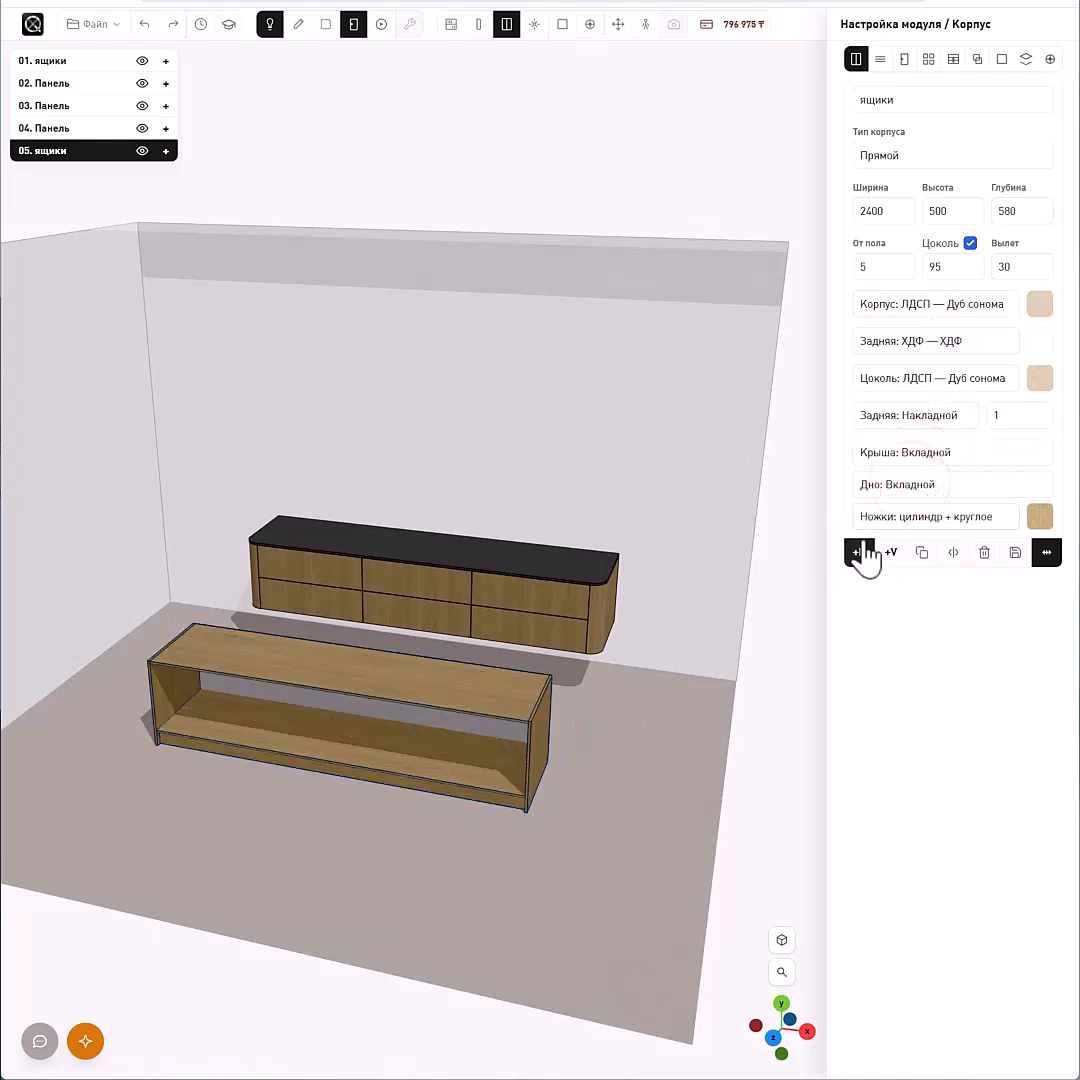
left_click(950, 484)
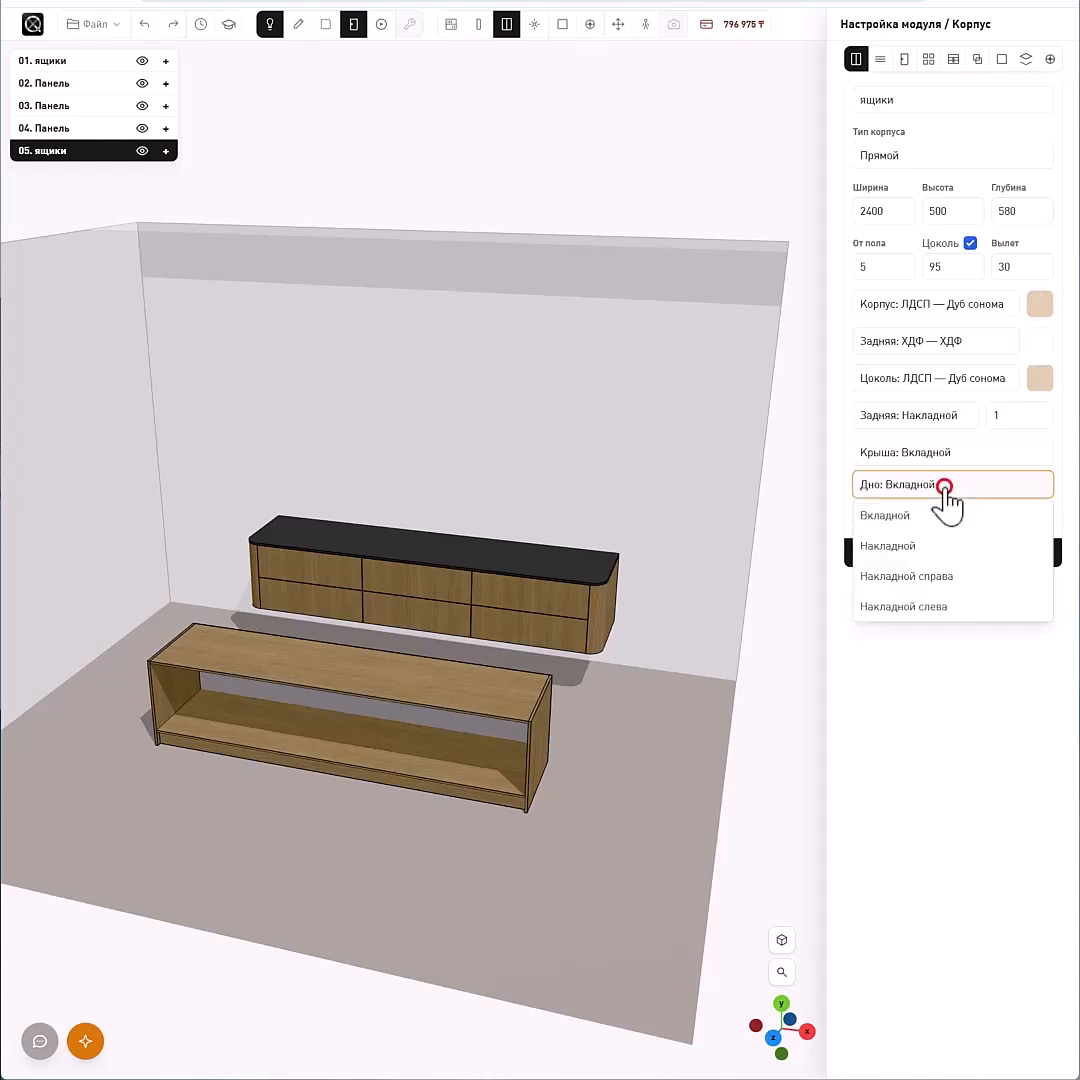
left_click(926, 547)
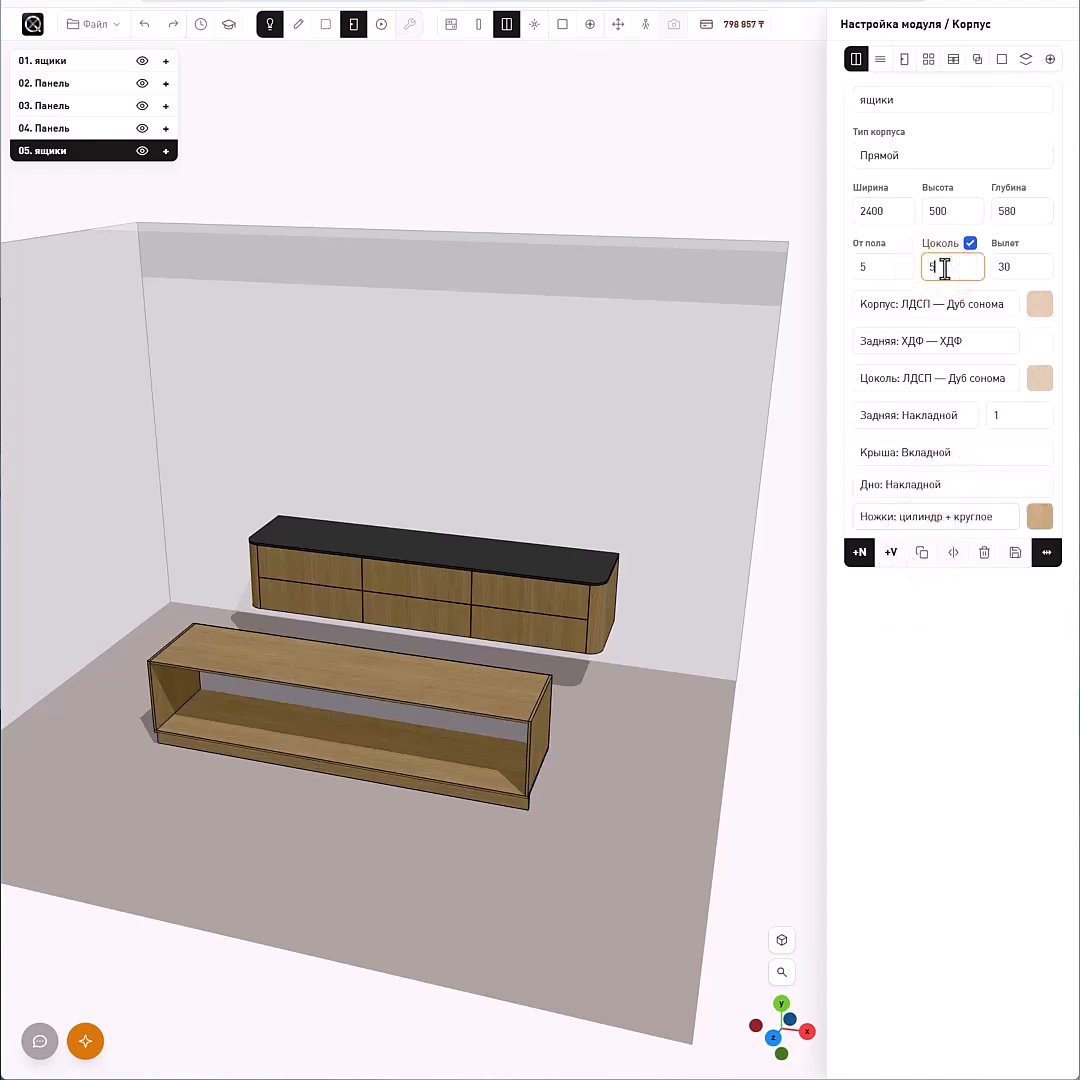
type("0")
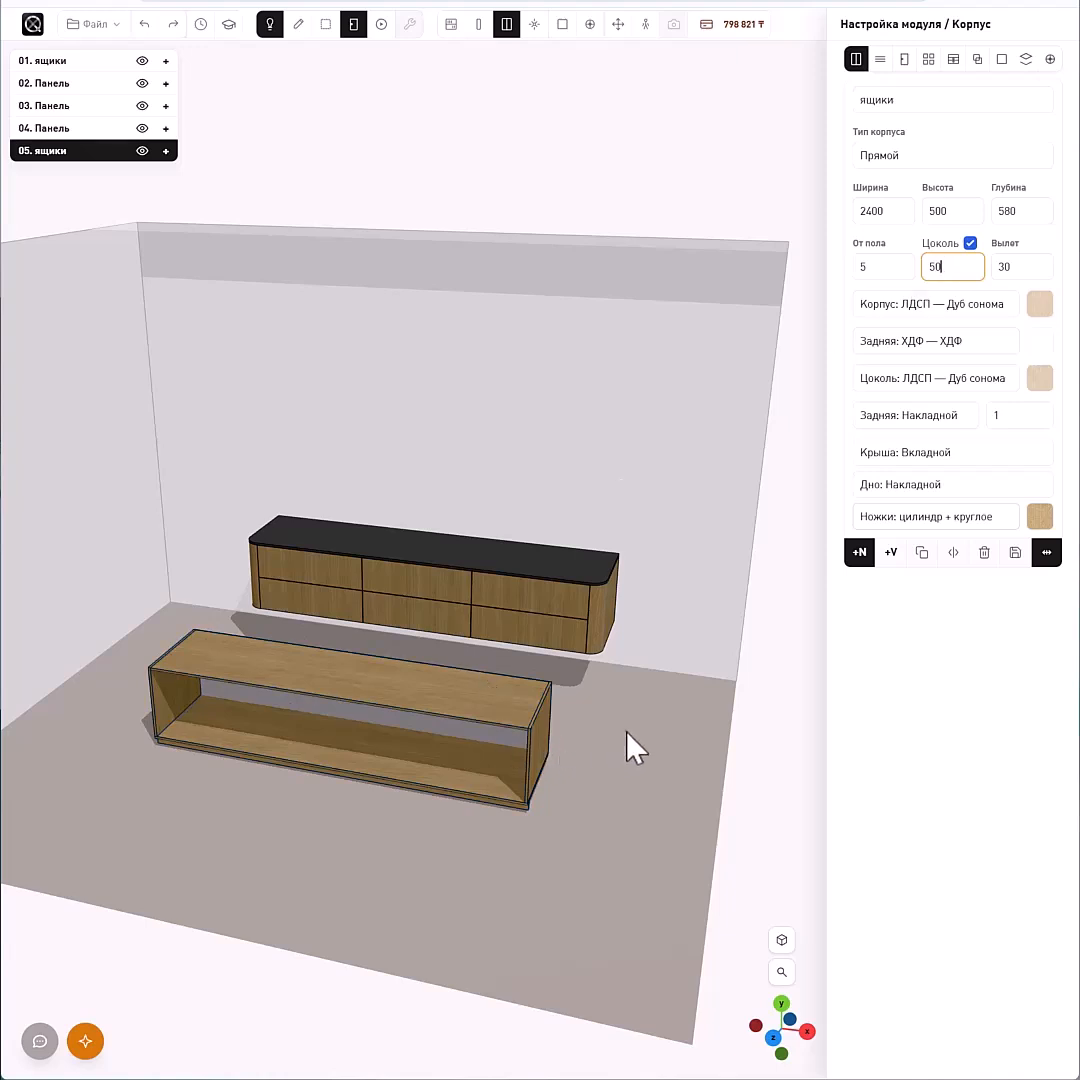
- Move the new module towards the wall-hung cabinet's right end, to about X 1050, Z -850 mm
mouse_move(624, 728)
left_mouse_down()
mouse_move(617, 759)
mouse_move(605, 740)
left_mouse_up()
left_click(517, 728)
left_click(618, 24)
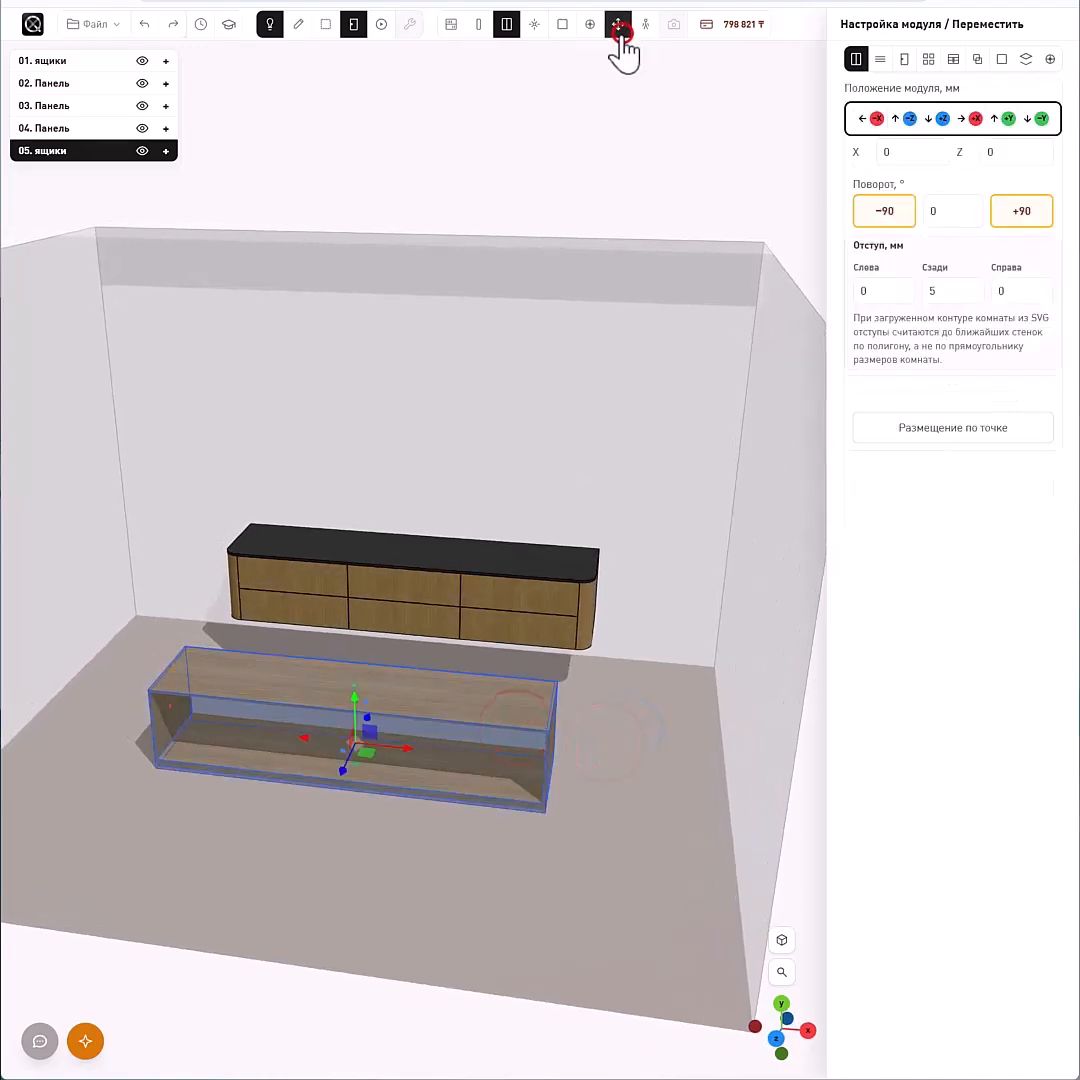
left_click_drag(371, 755, 588, 665)
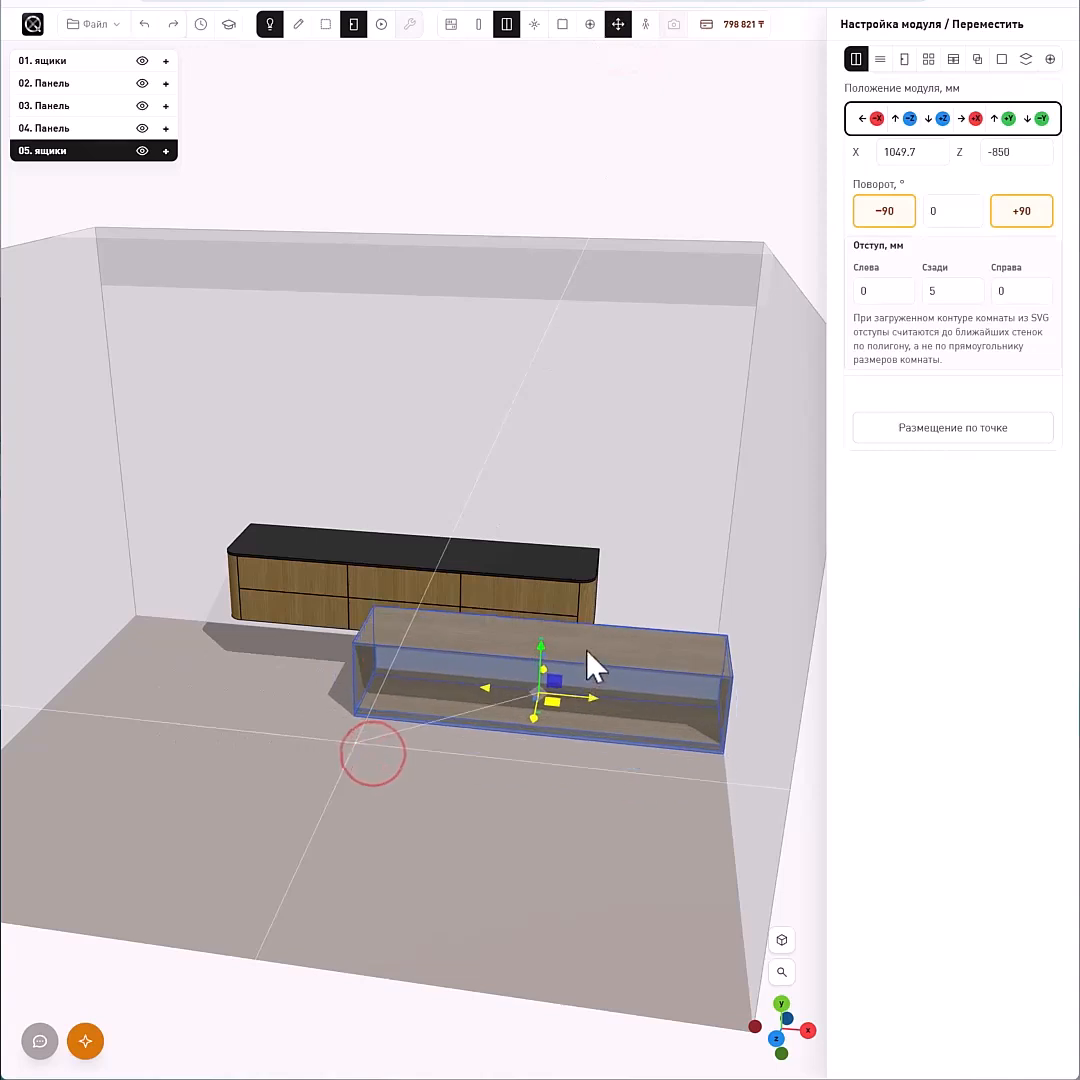
left_click_drag(492, 793, 591, 798)
- Set the new module's width to 550 mm
left_click_drag(737, 795, 762, 771)
left_click(856, 59)
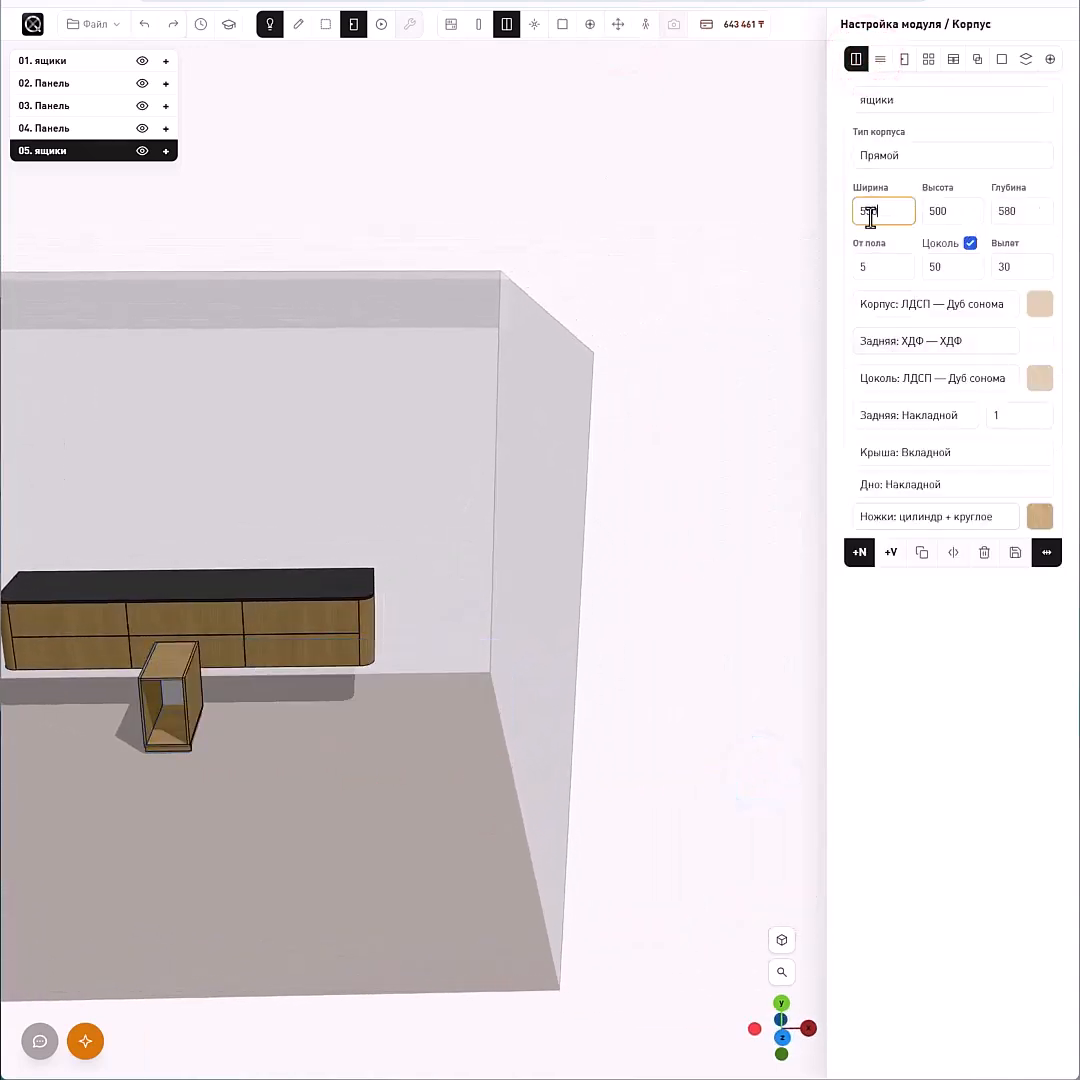
key("Return")
- Move the 550 mm module to the wall cabinet's right end at X 1642.96, Z -1455, and lower its height to 295 mm
left_click_drag(250, 834, 568, 708)
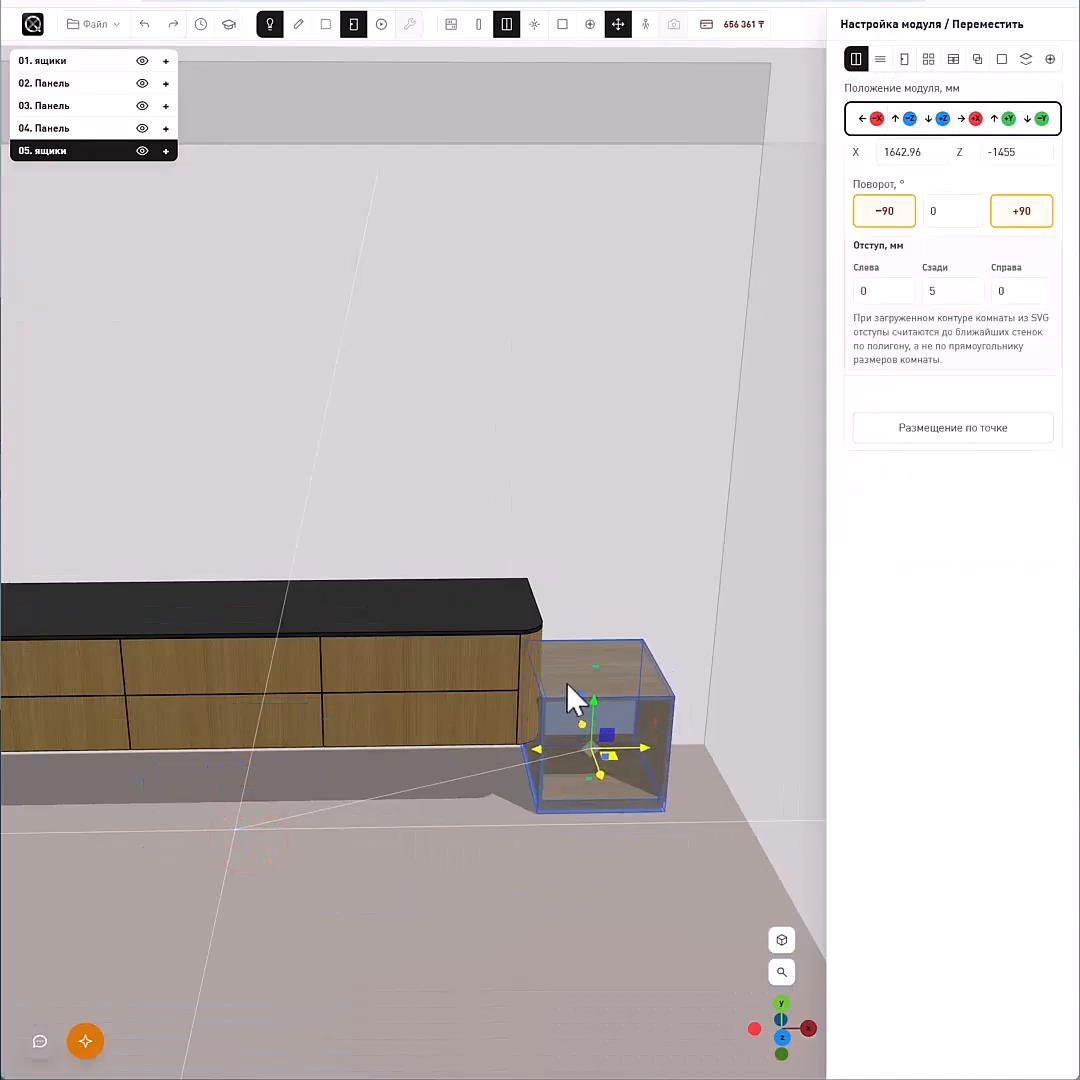
left_click_drag(571, 844, 608, 639)
left_click_drag(569, 798, 583, 767)
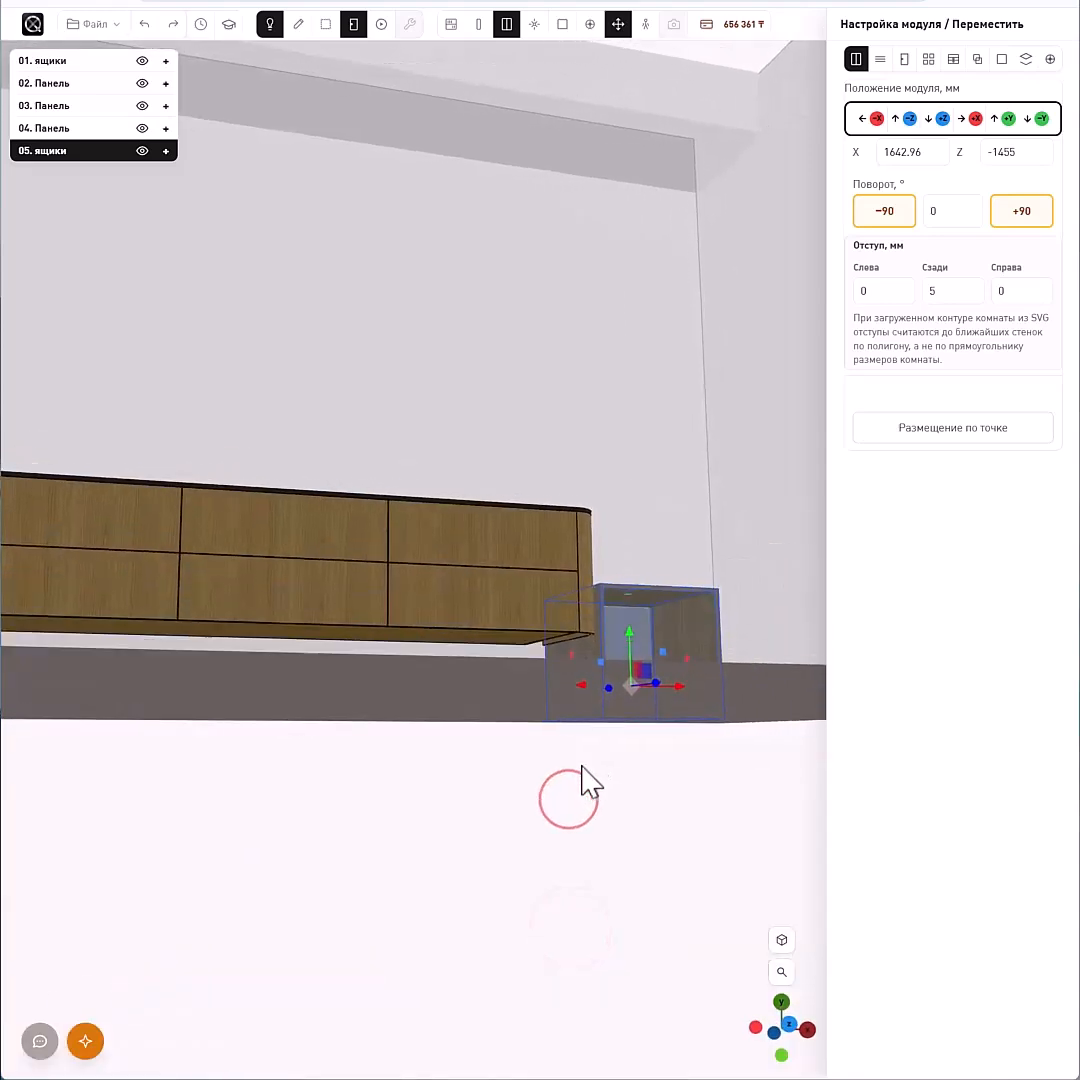
left_click_drag(634, 590, 492, 640)
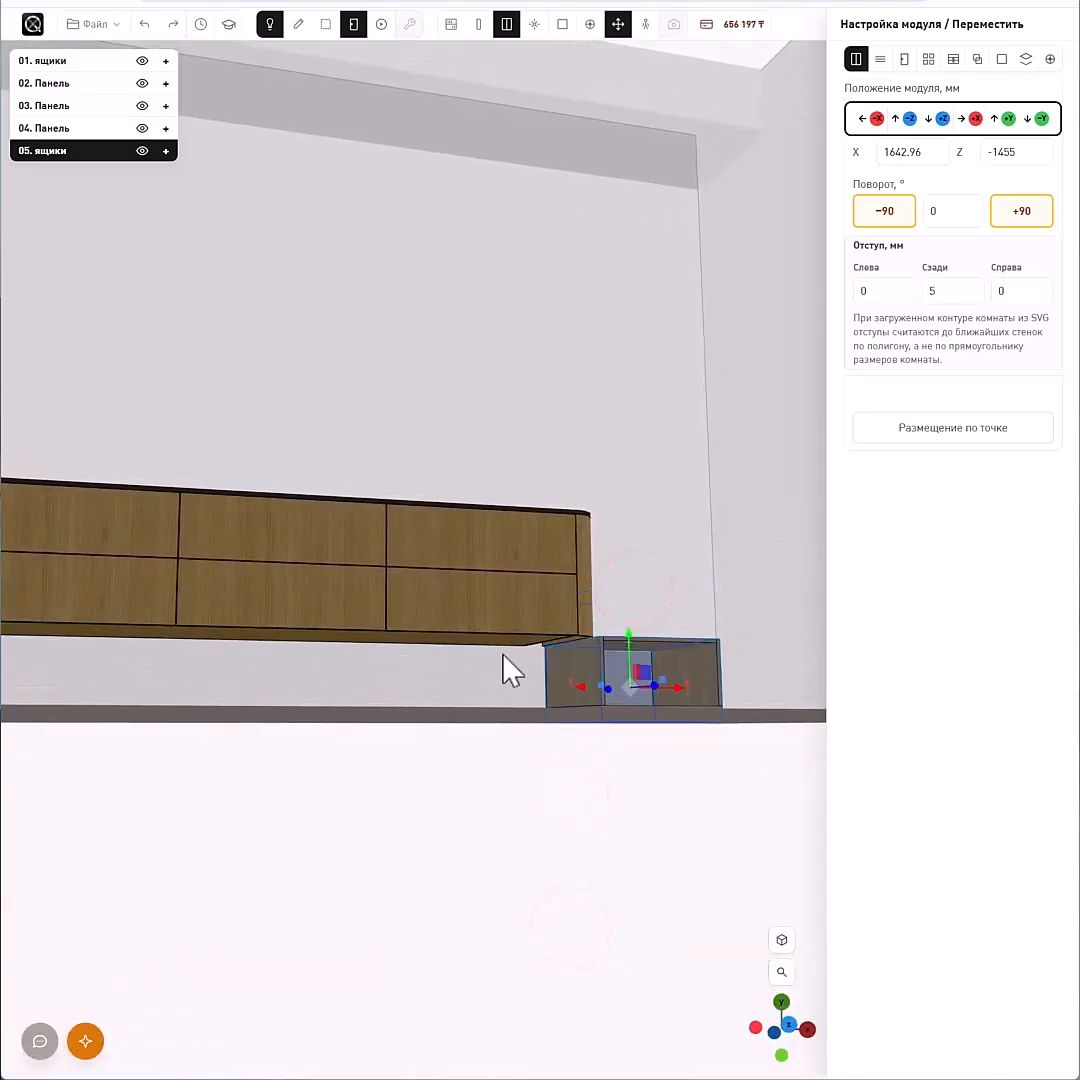
- Shift the low module under the wall cabinet's right end and set its depth to 400 mm
left_click_drag(594, 794, 546, 885)
left_click_drag(651, 752, 468, 646)
left_click_drag(651, 692, 480, 692)
left_click(571, 754)
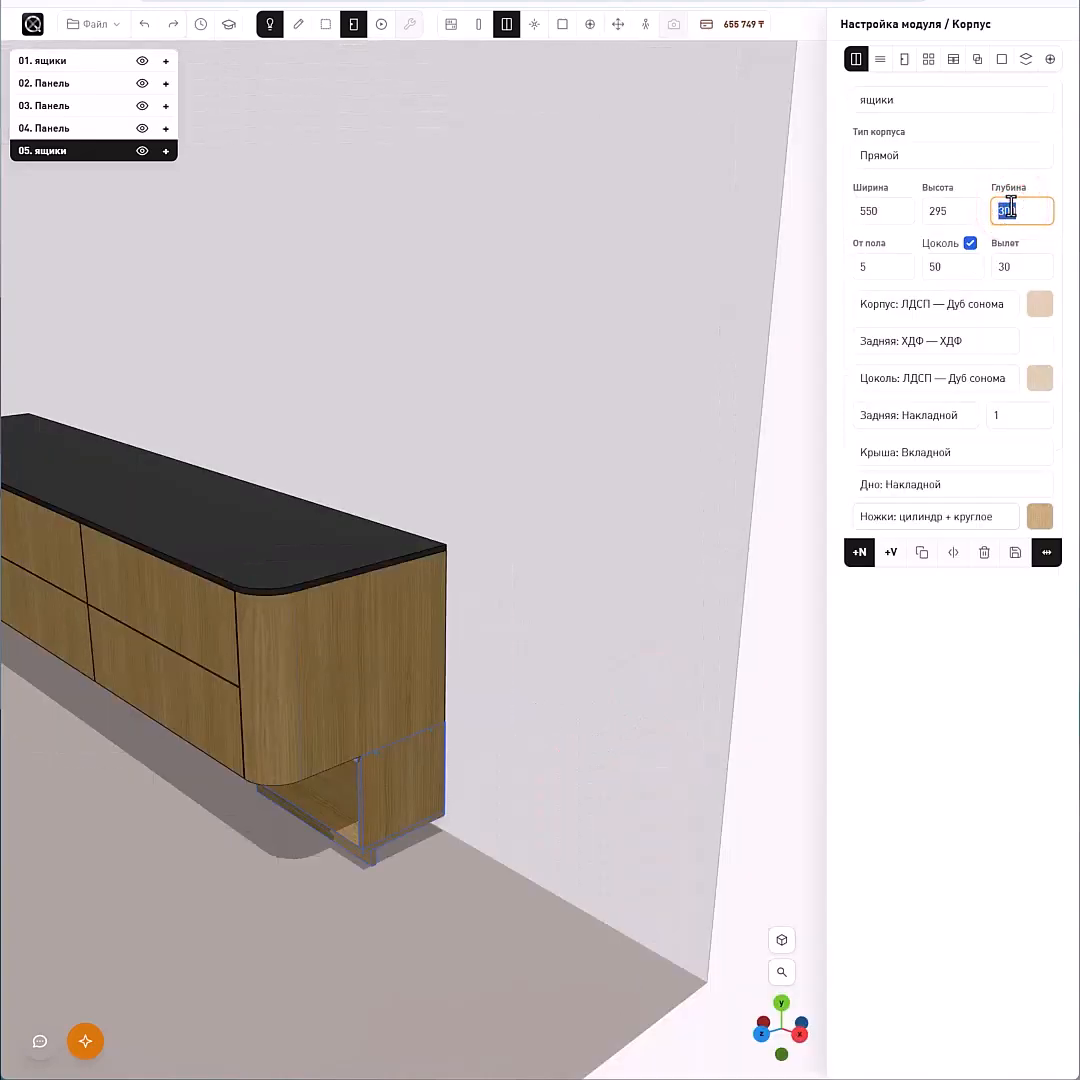
key("Return")
- Move the low module forward to Z -1545 so its back sits against the wall
left_click(372, 790)
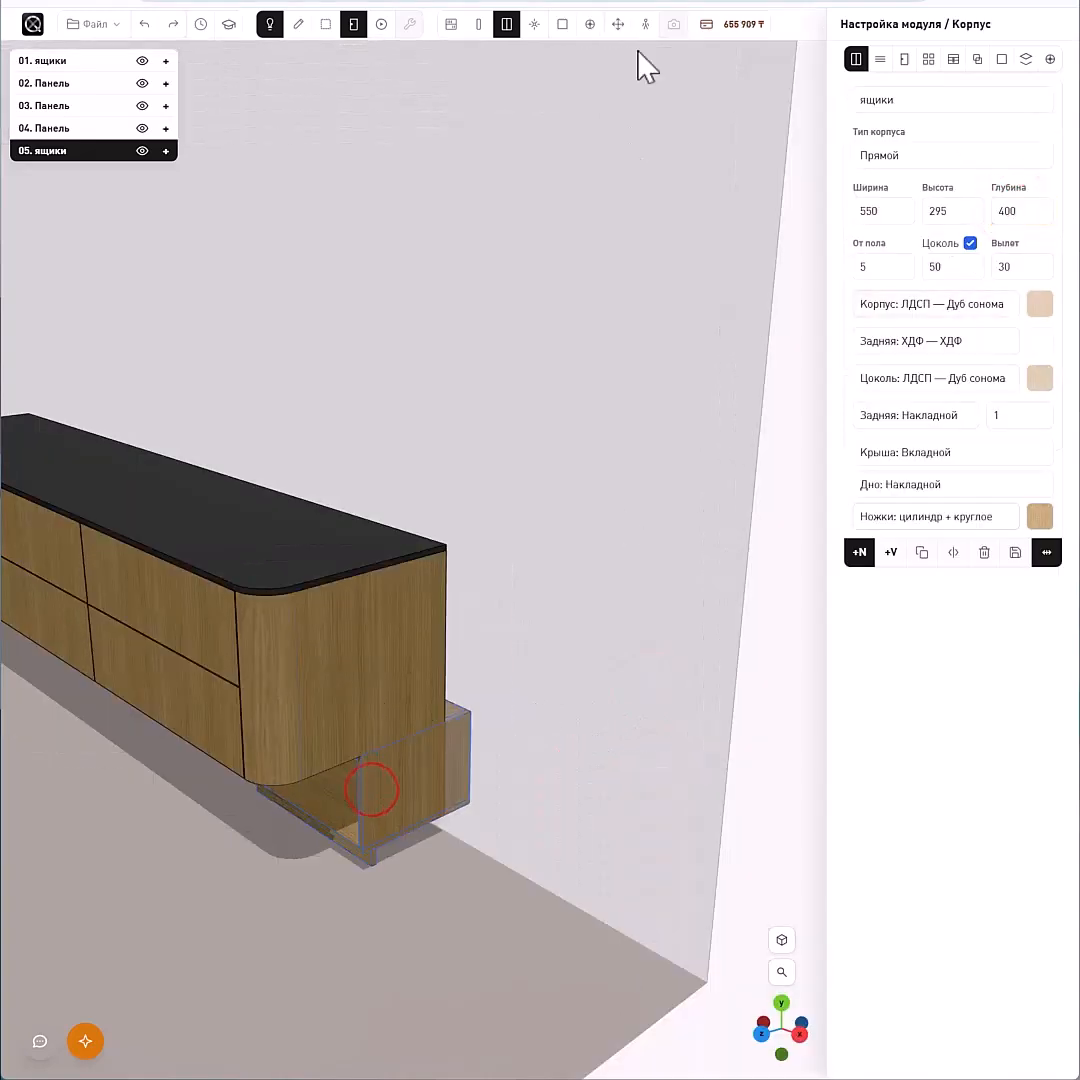
left_click(618, 24)
left_click_drag(342, 783, 390, 893)
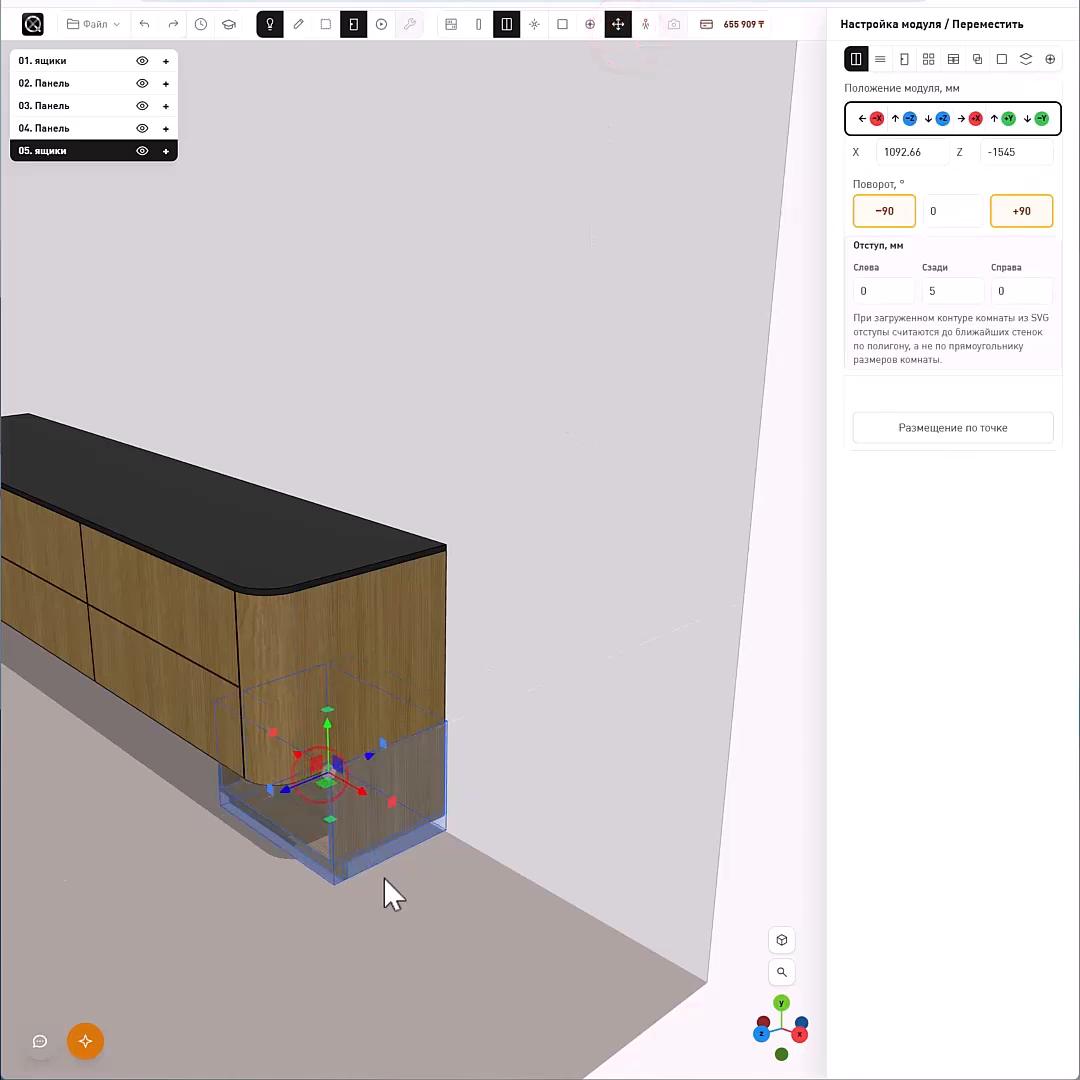
left_click(389, 908)
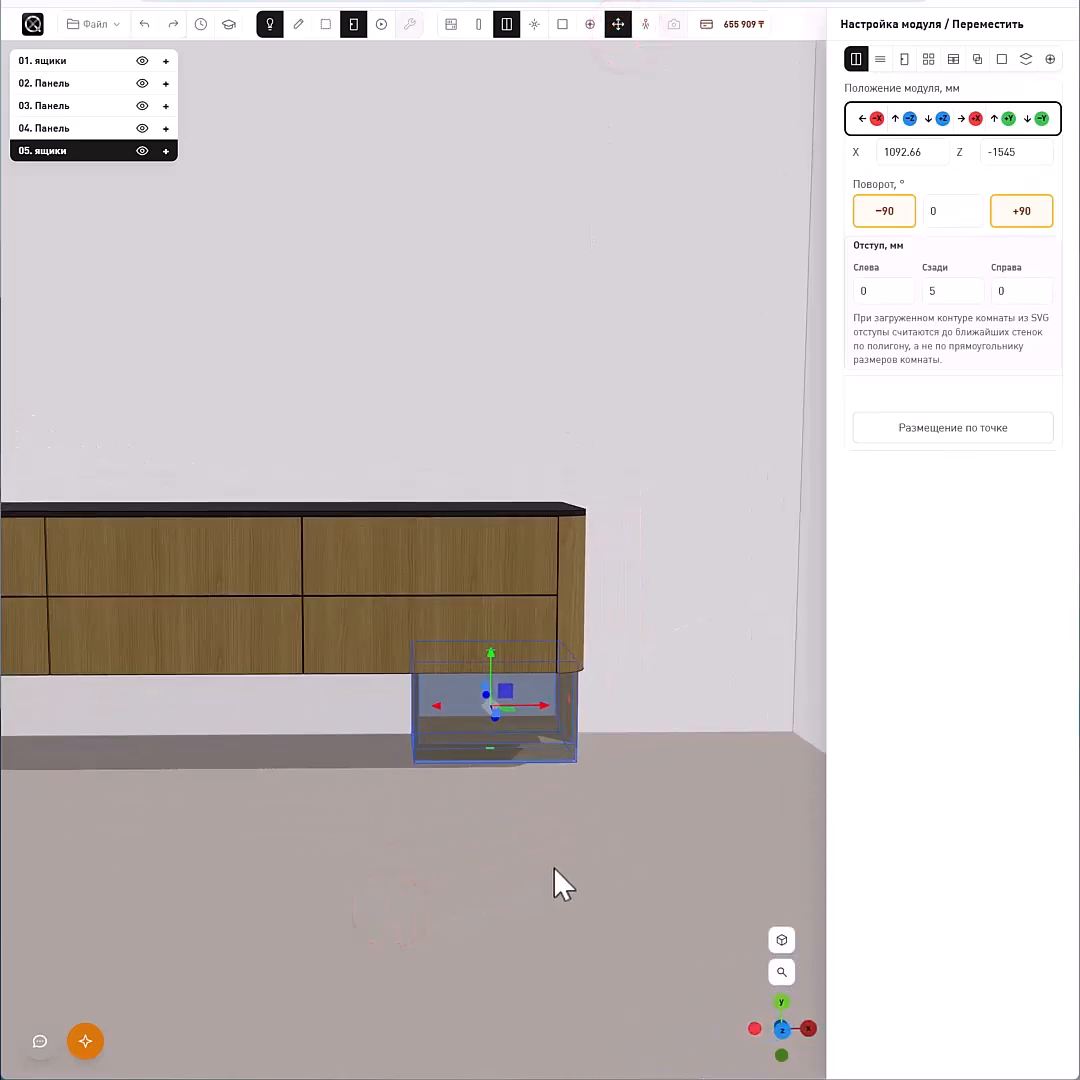
mouse_move(644, 752)
left_mouse_down()
mouse_move(608, 805)
mouse_move(569, 747)
mouse_move(665, 745)
left_mouse_up()
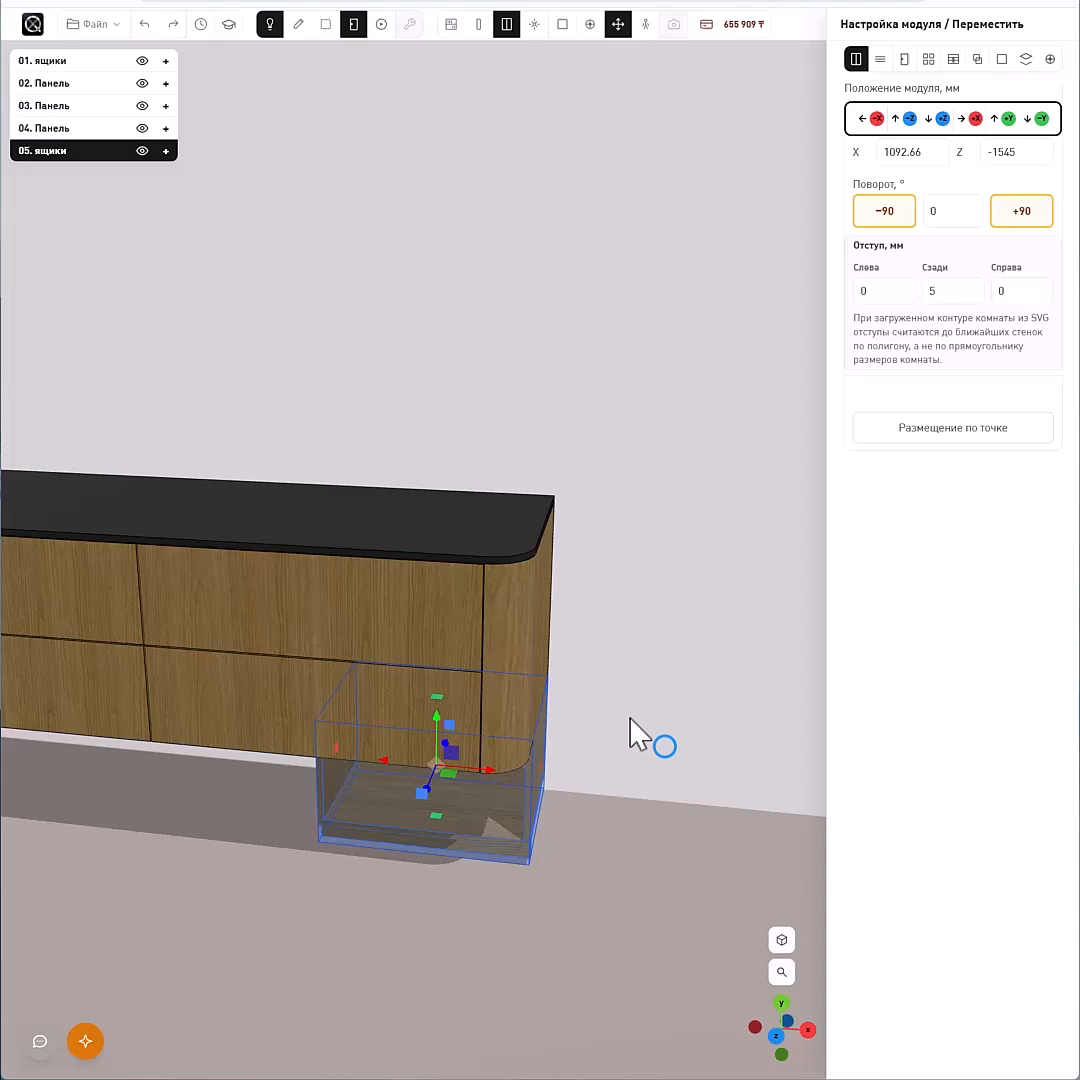
- Duplicate the 550 × 295 × 400 mm low module beside the original
left_click(866, 60)
left_click(922, 555)
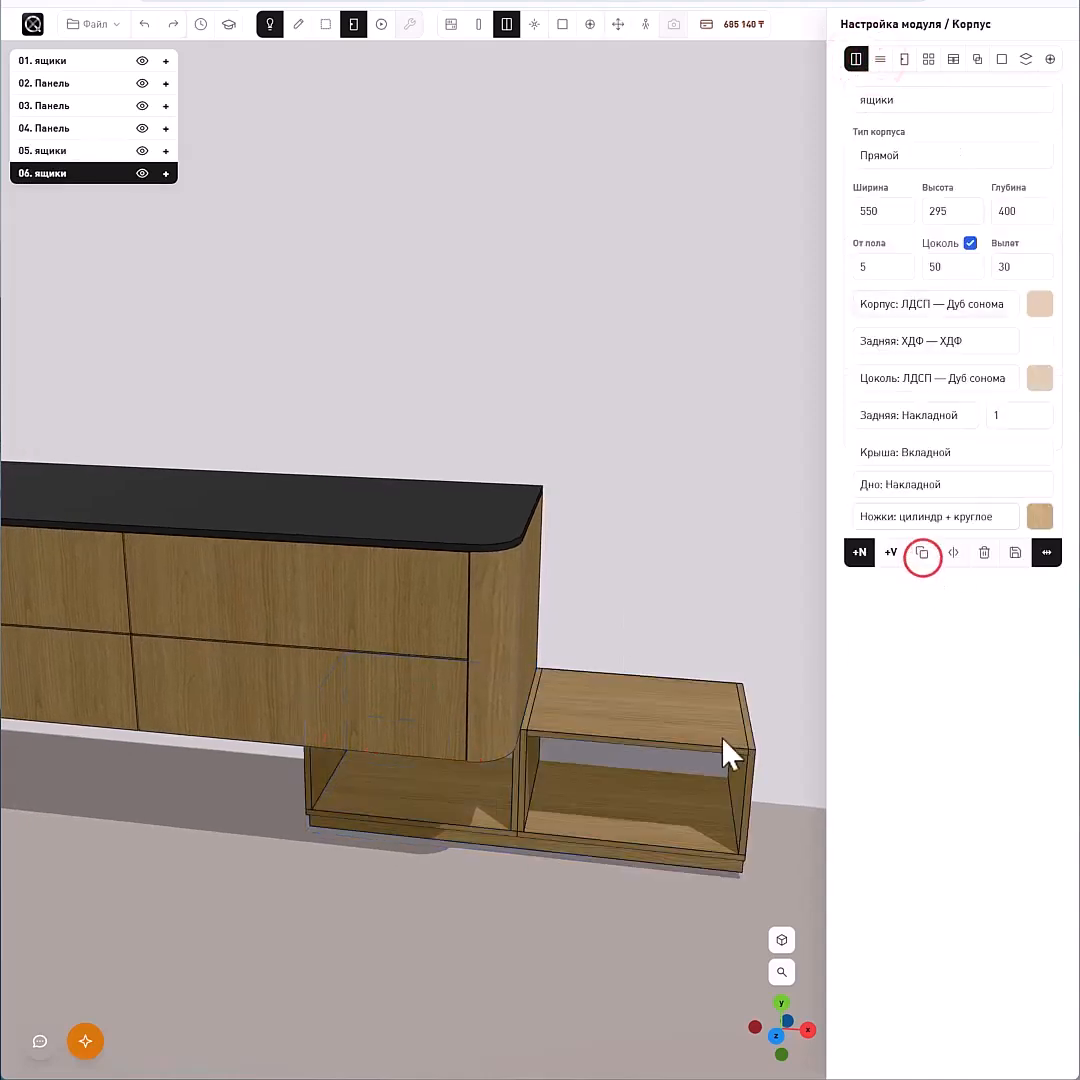
left_click(694, 646)
- Set the duplicated module's plinth material to МДФ — МДФ краска 16 with the solid pale pink colour from the gallery
left_click_drag(617, 767, 567, 812)
left_click_drag(651, 628, 548, 745)
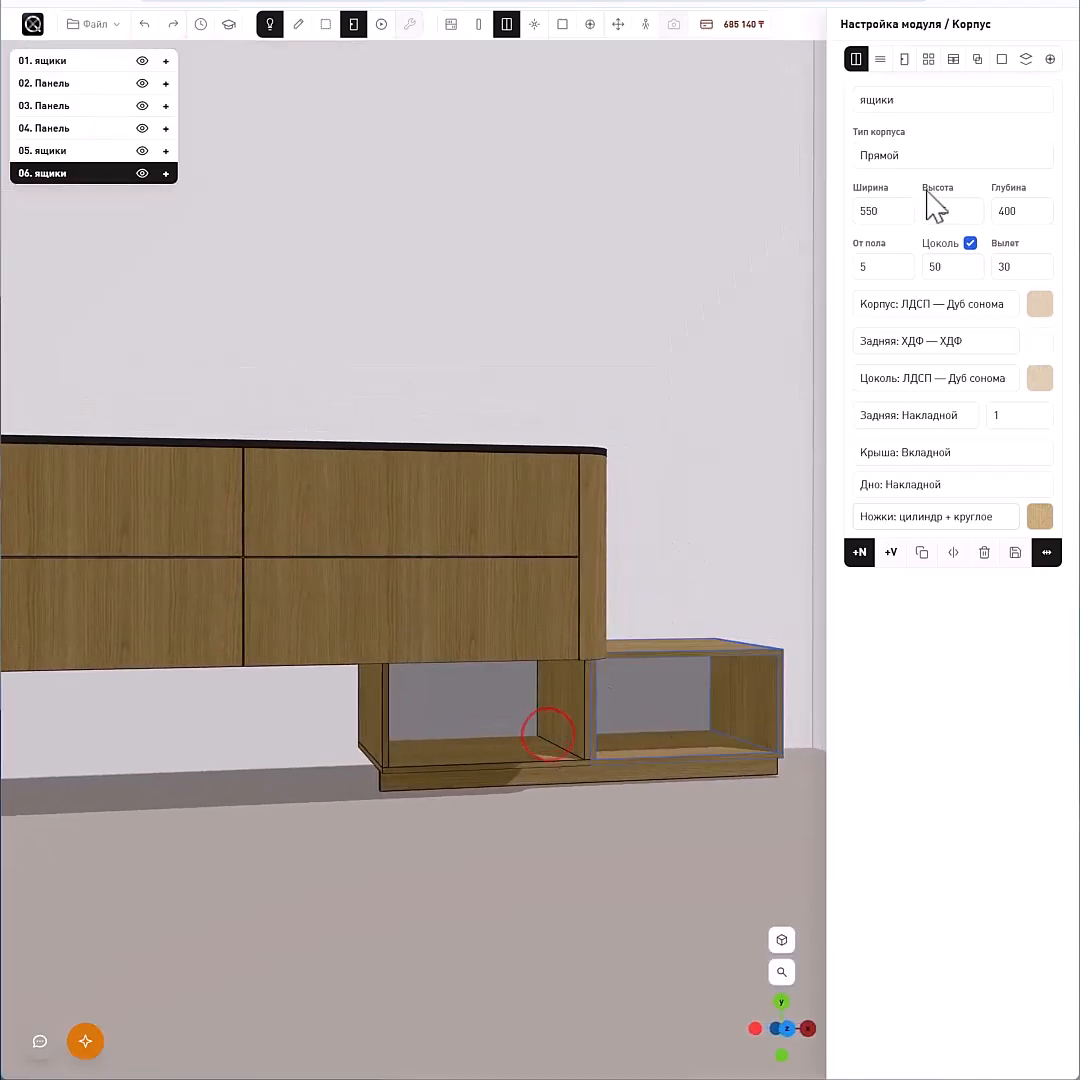
left_click(952, 380)
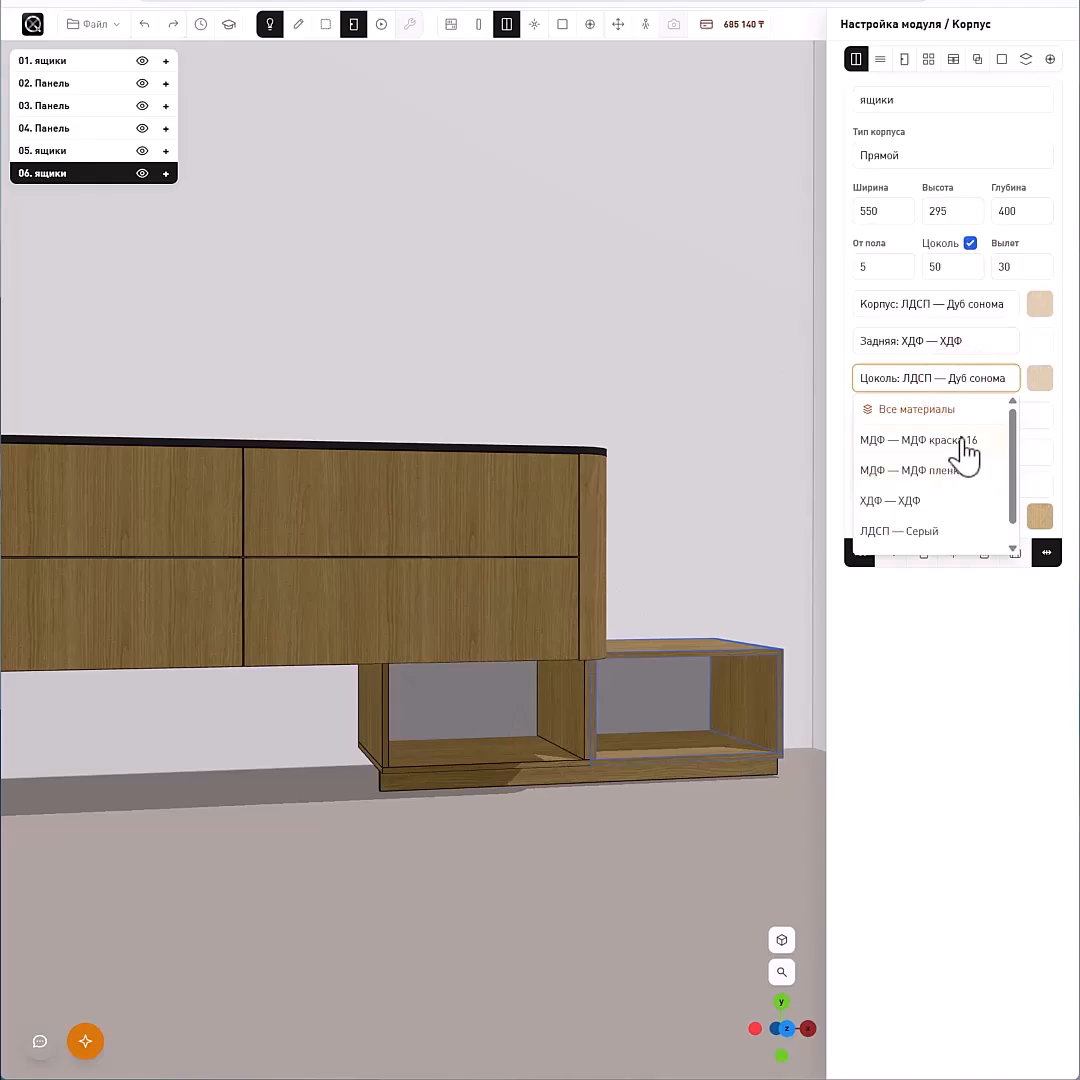
left_click(961, 440)
left_click(1040, 378)
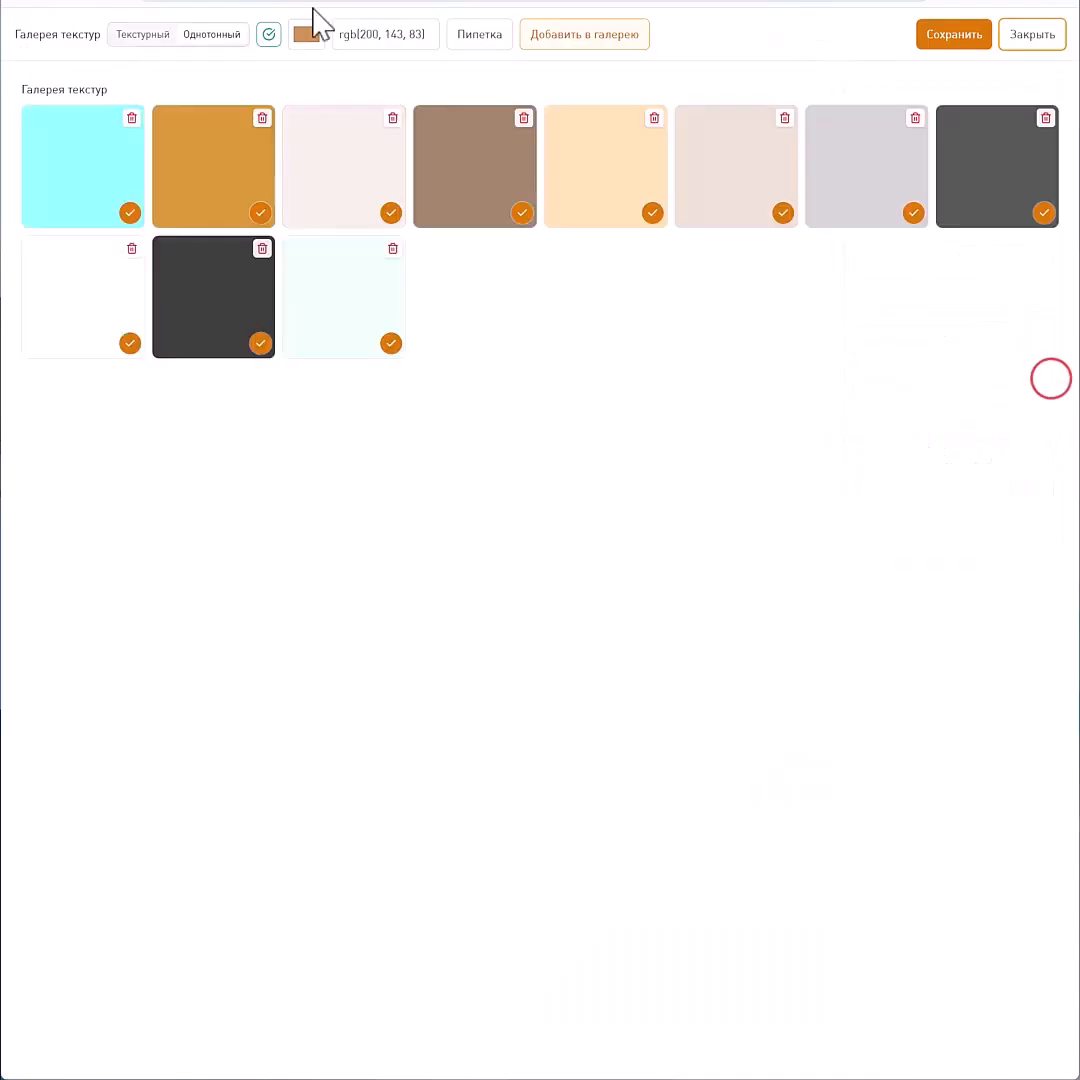
left_click(393, 214)
- Set the plinth material of the low module under the wall cabinet to МДФ — МДФ краска 16 with the solid pale pink colour
left_click(475, 752)
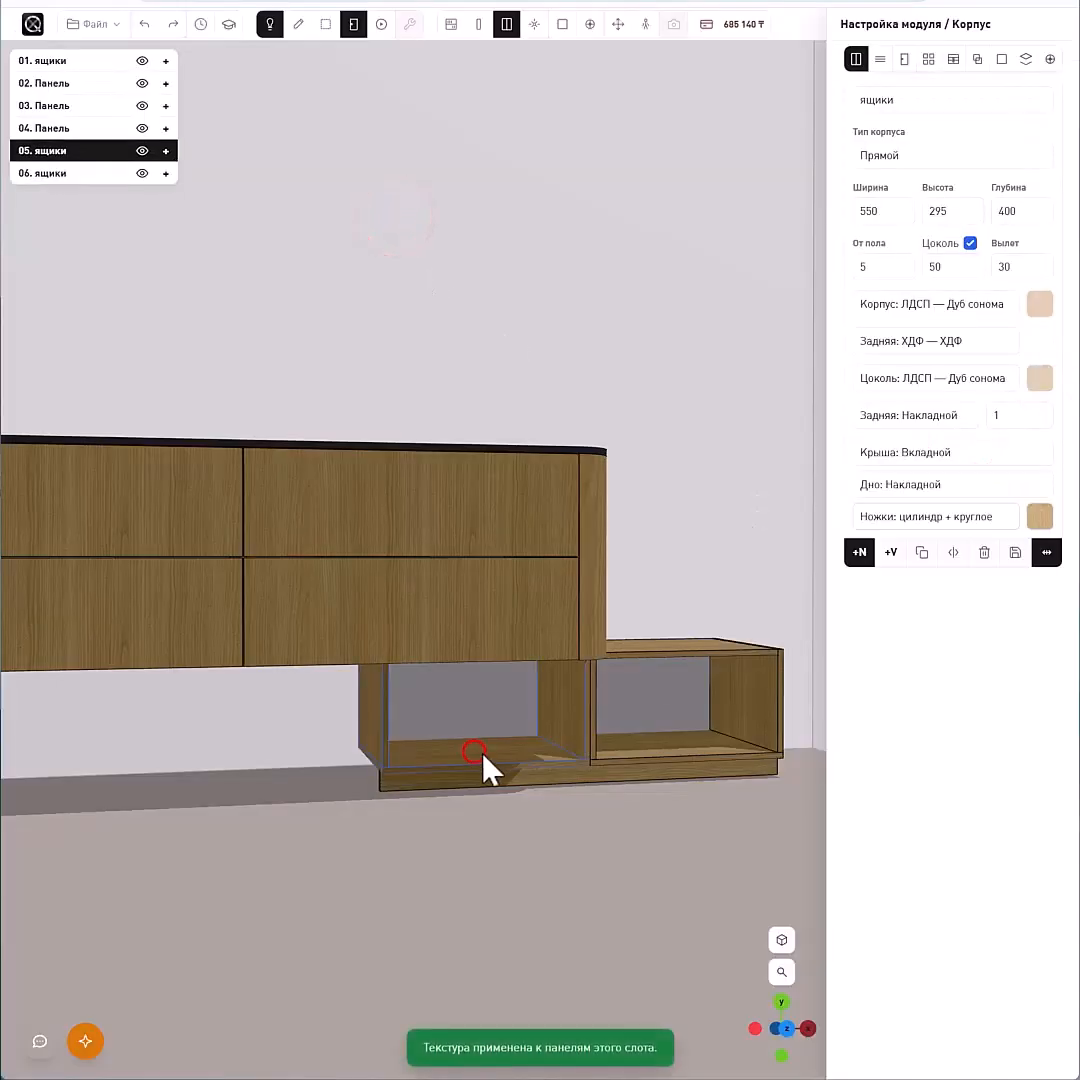
left_click(969, 381)
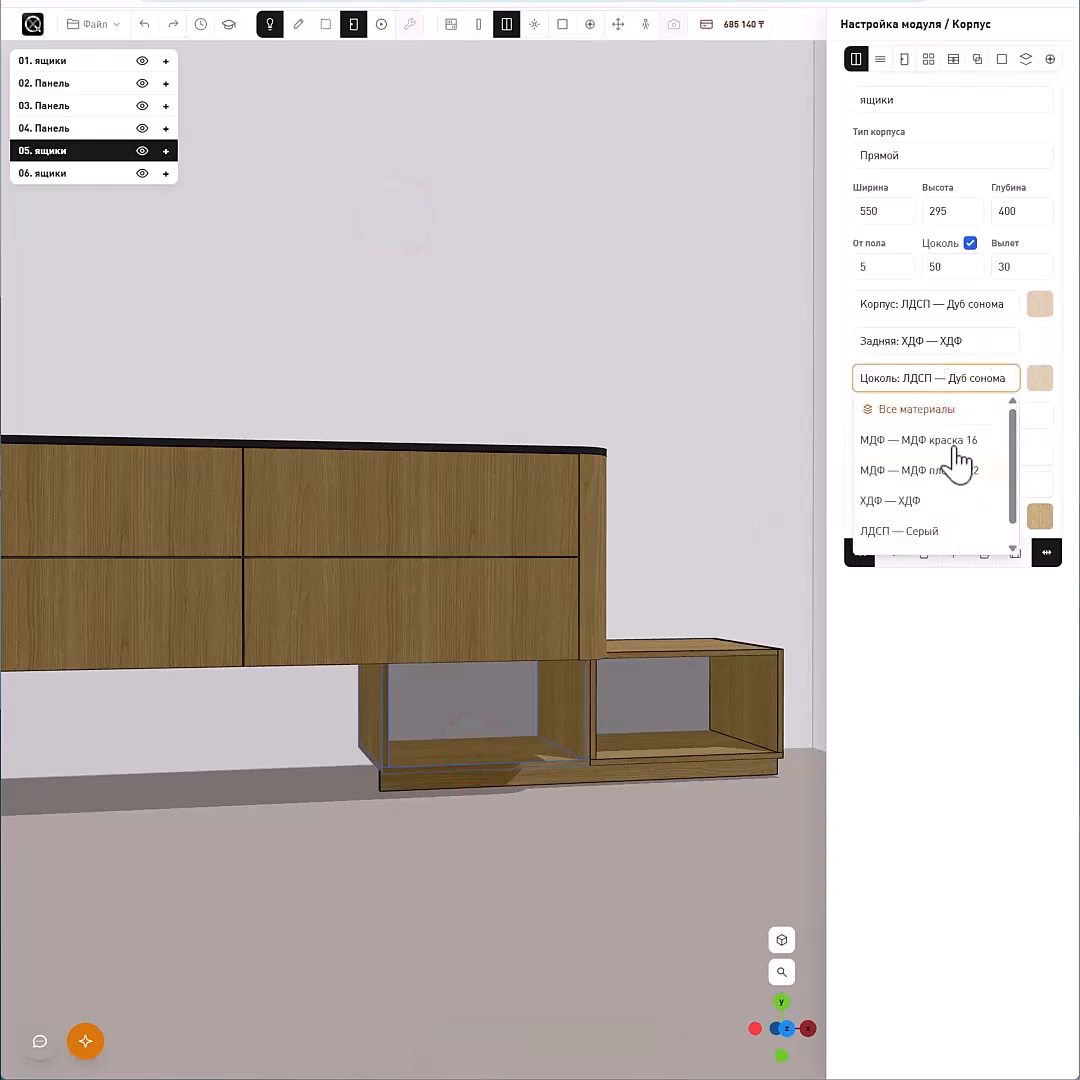
left_click(953, 440)
left_click(1040, 380)
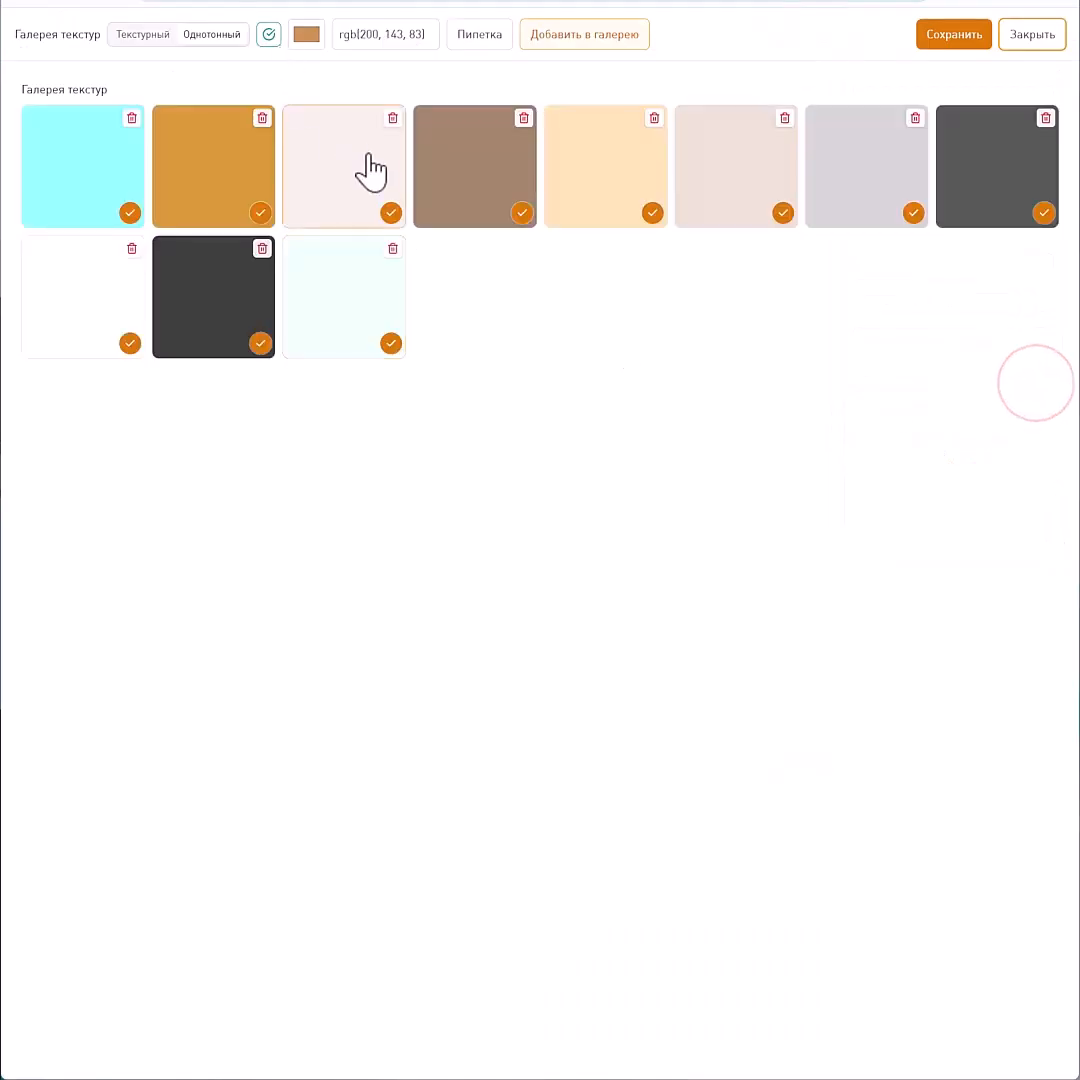
left_click(390, 215)
- Add a Нижний facade in МДФ — МДФ краска 16 with an RS330 handle to the low module under the wall cabinet
left_click_drag(723, 460, 663, 540)
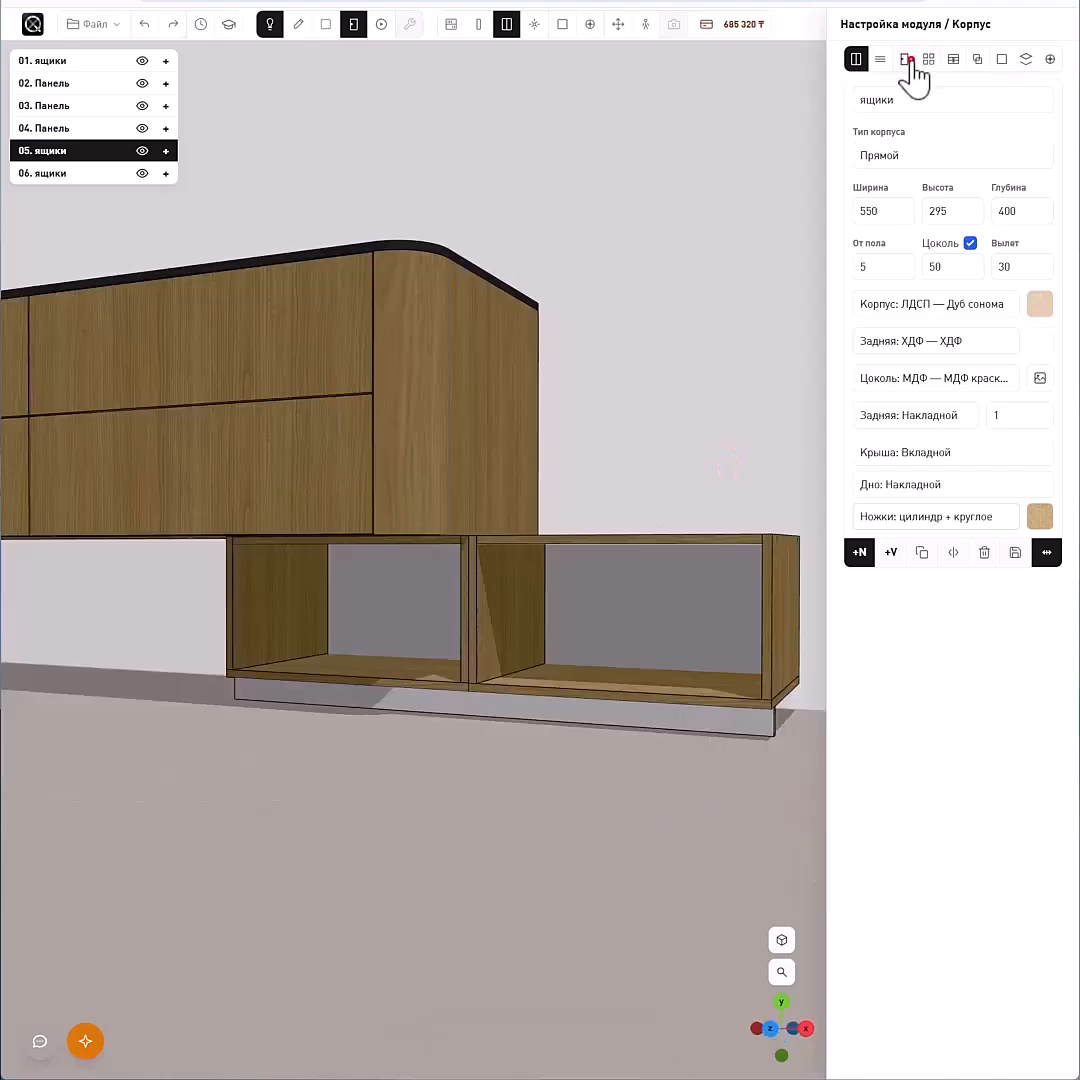
left_click(904, 59)
left_click(1047, 520)
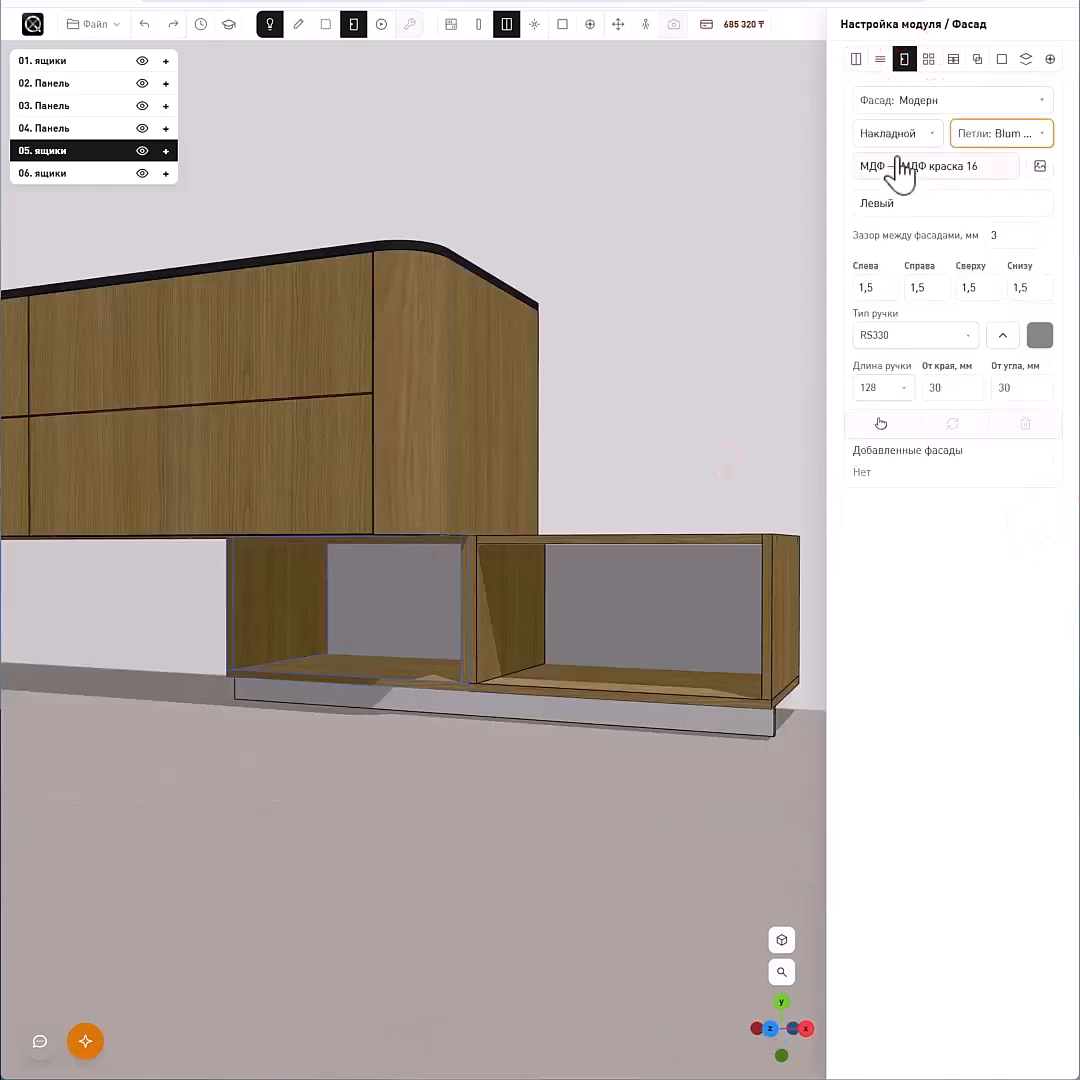
left_click(912, 203)
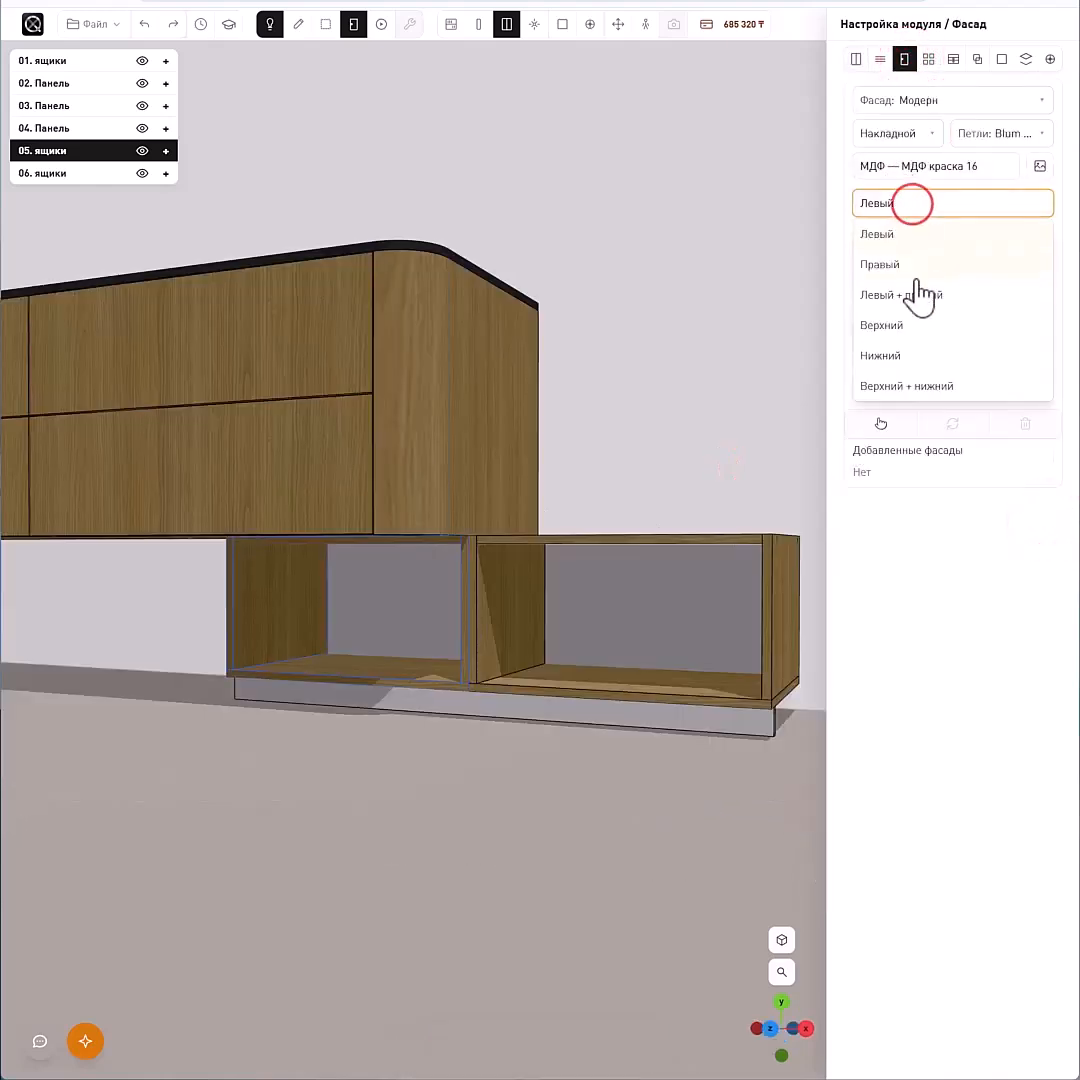
left_click(911, 358)
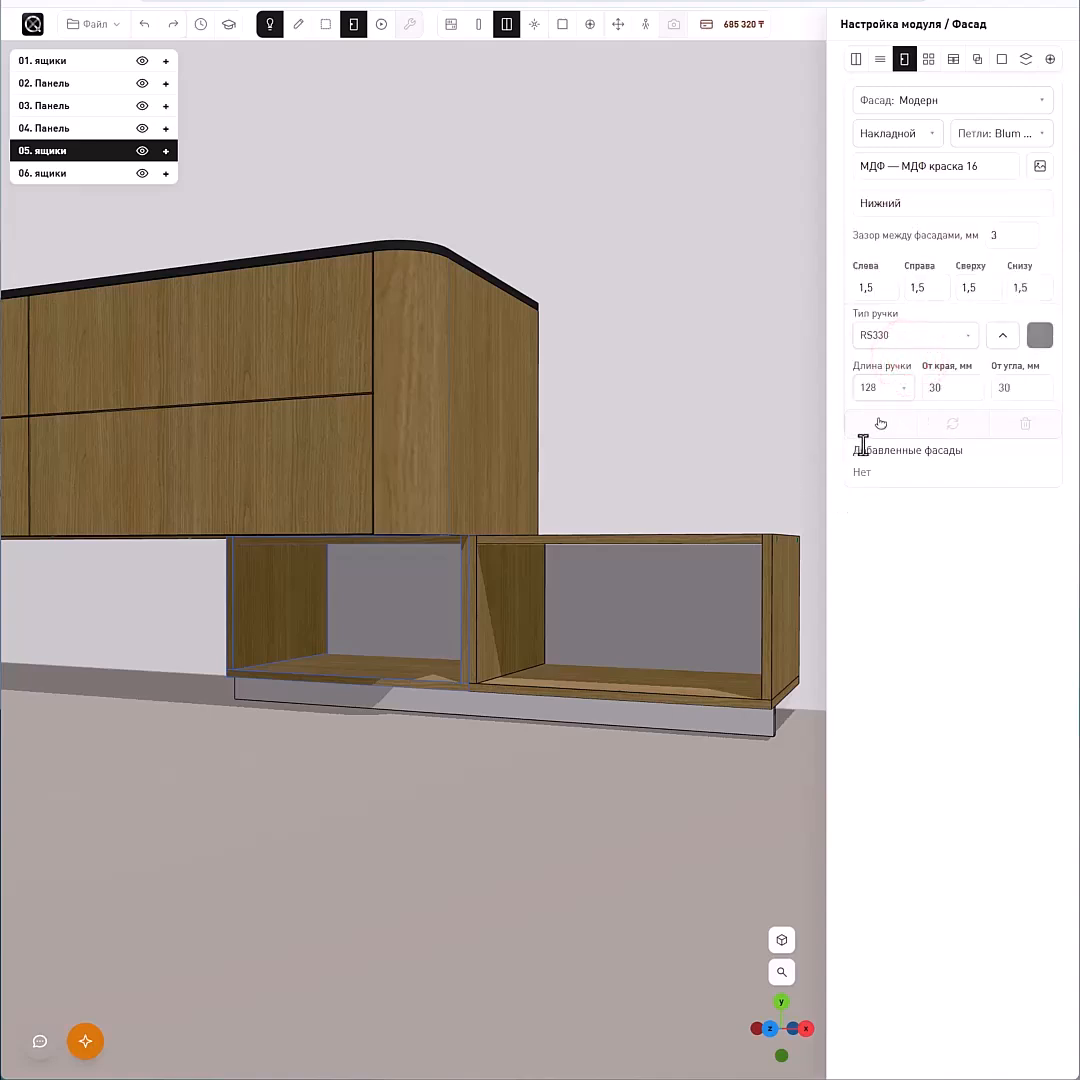
left_click(880, 423)
left_click(294, 576)
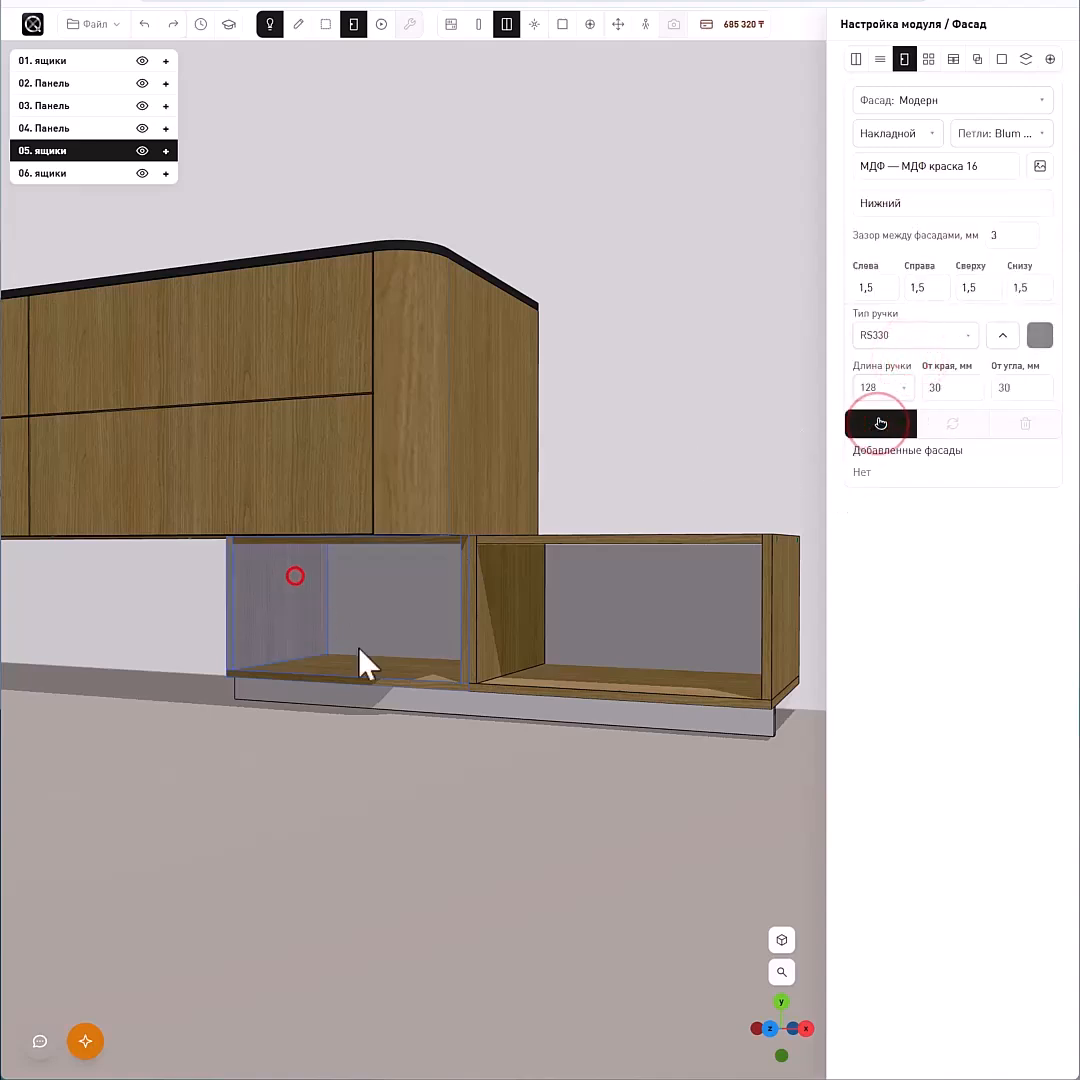
left_click(364, 663)
left_click_drag(394, 829, 605, 782)
left_click(658, 610)
left_click(600, 530)
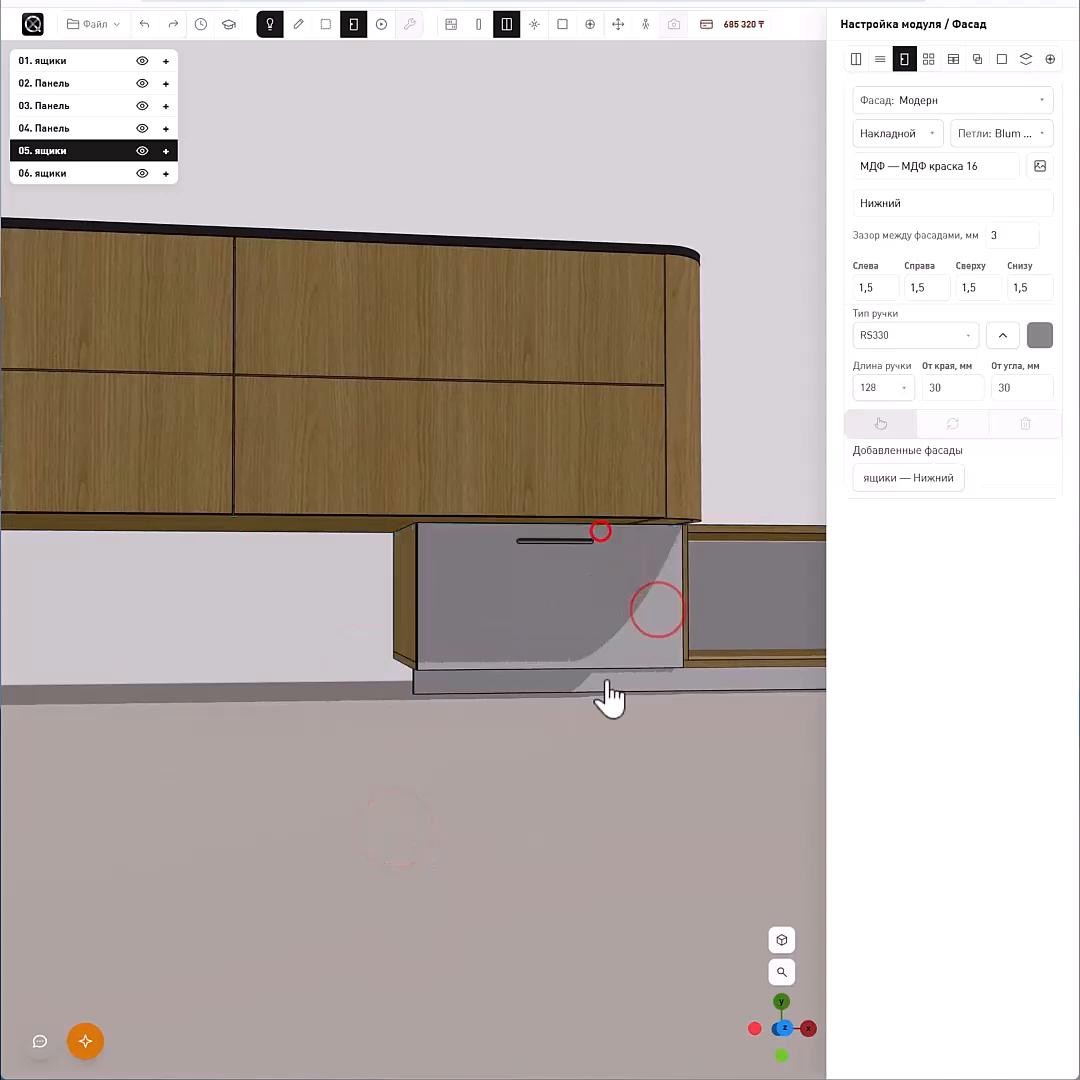
left_click(605, 591)
- Add a left false panel in МДФ — МДФ краска 16, width 420 and front offset -18, to the low module under the wall cabinet
left_click_drag(665, 781, 557, 826)
left_click(388, 858)
left_click_drag(376, 803, 501, 646)
left_click(493, 632)
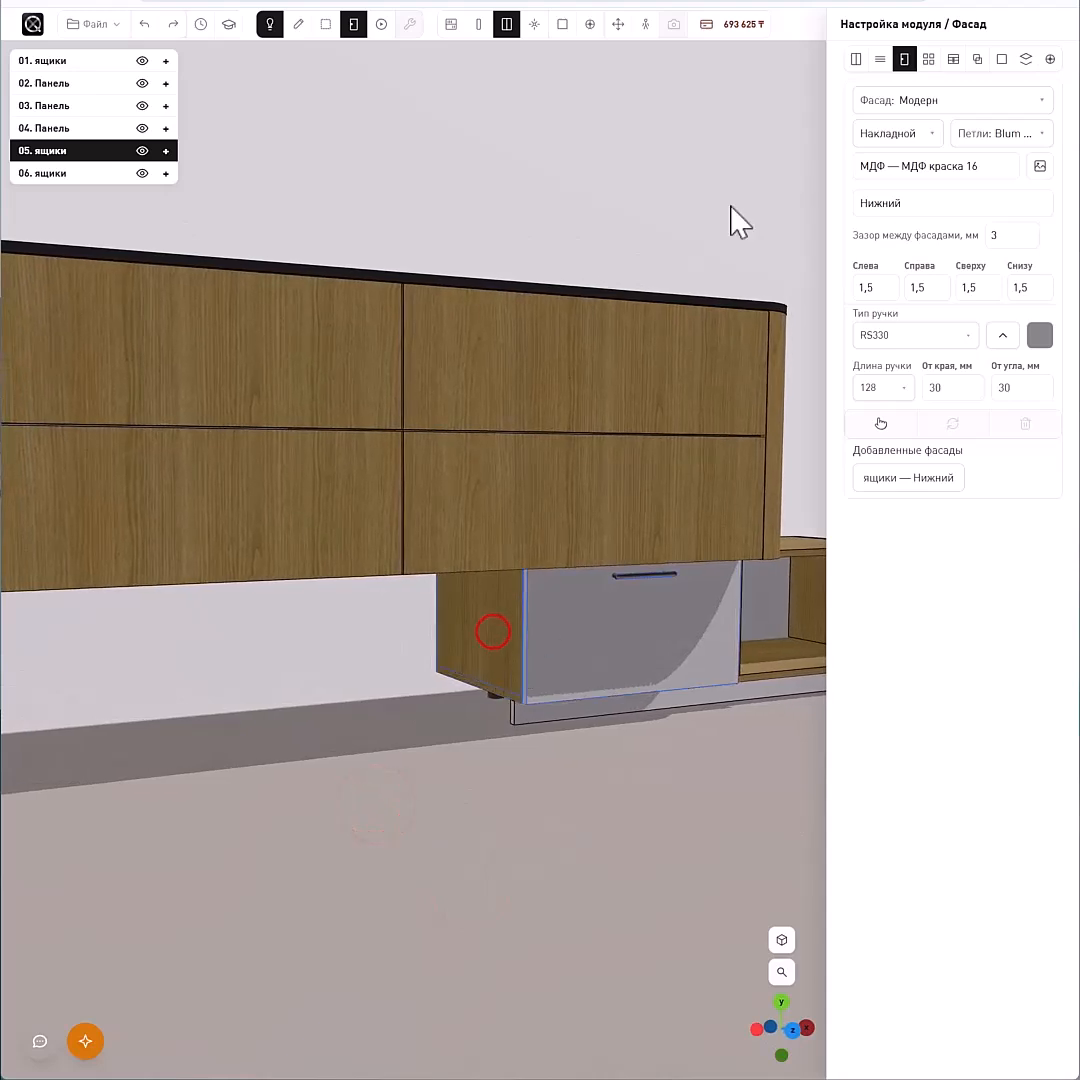
left_click(976, 62)
left_click(953, 98)
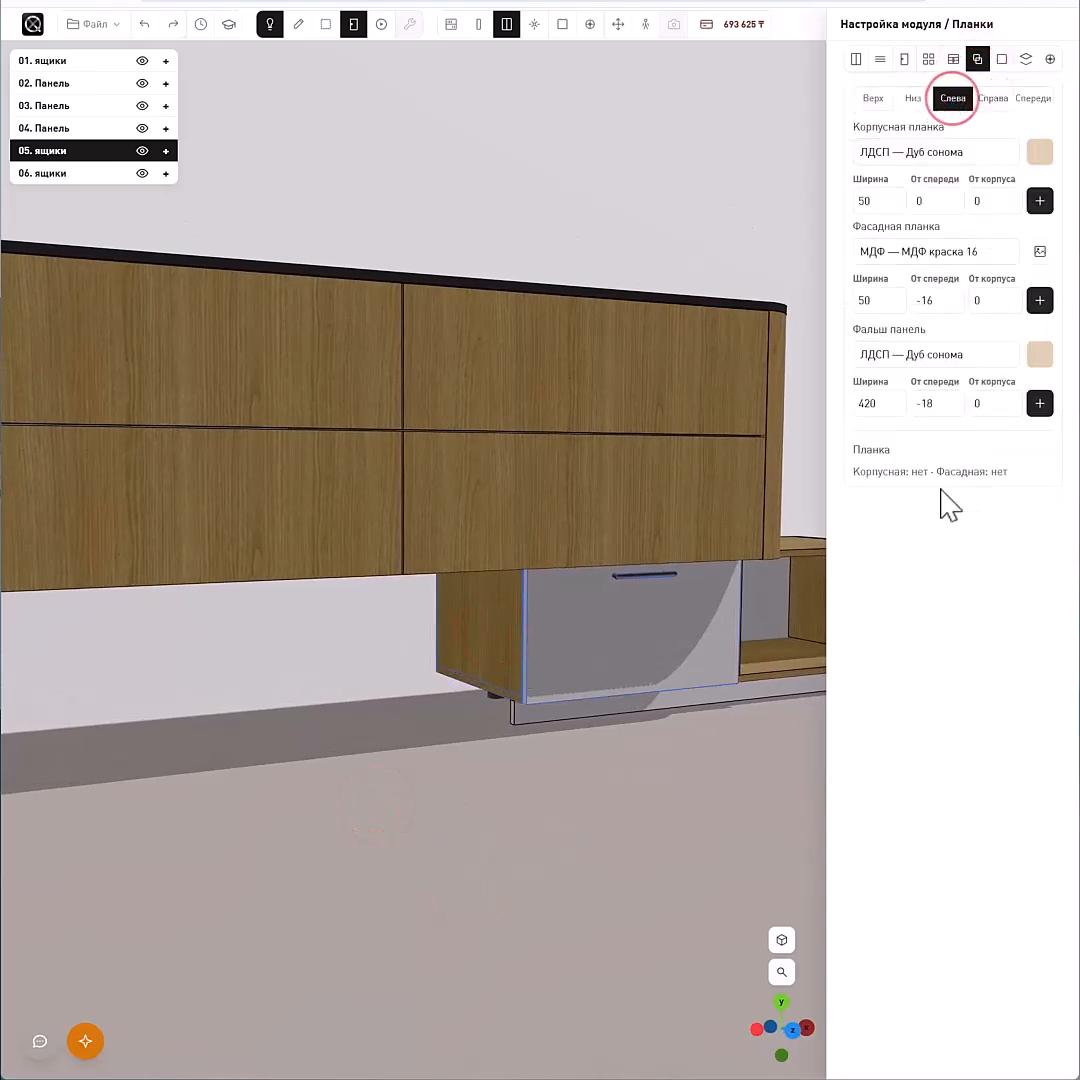
left_click(951, 352)
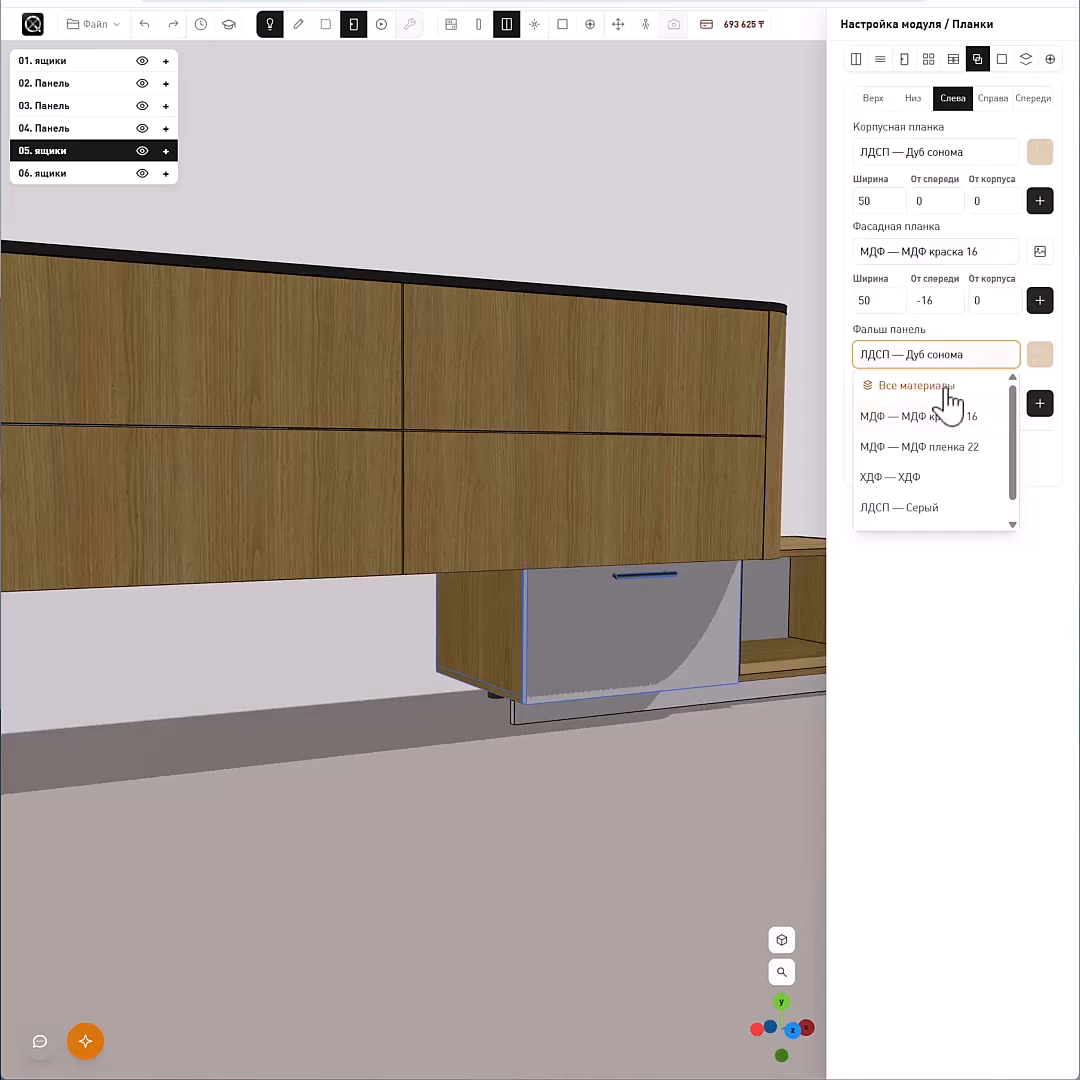
left_click(950, 418)
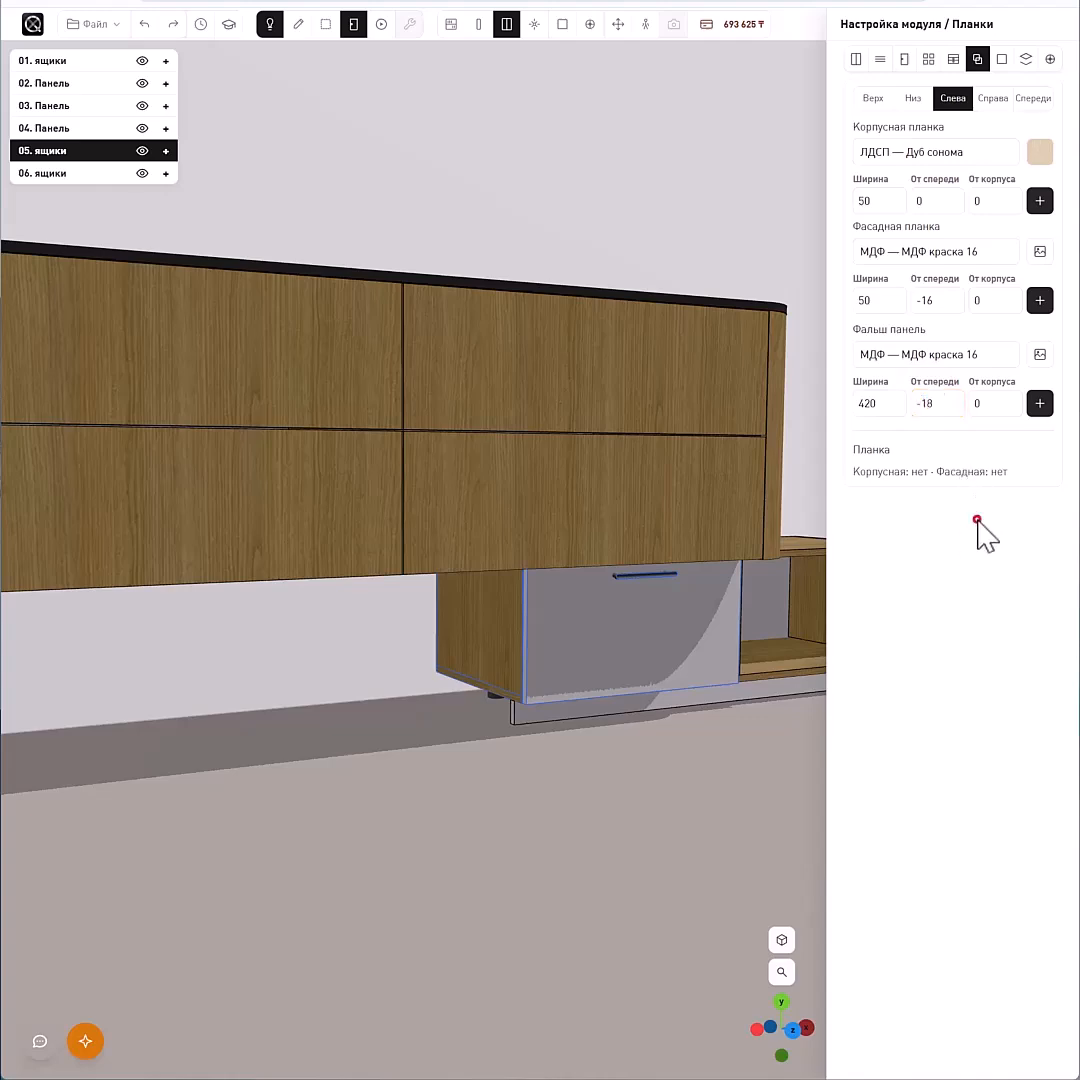
left_click(1040, 403)
left_click_drag(700, 755, 474, 729)
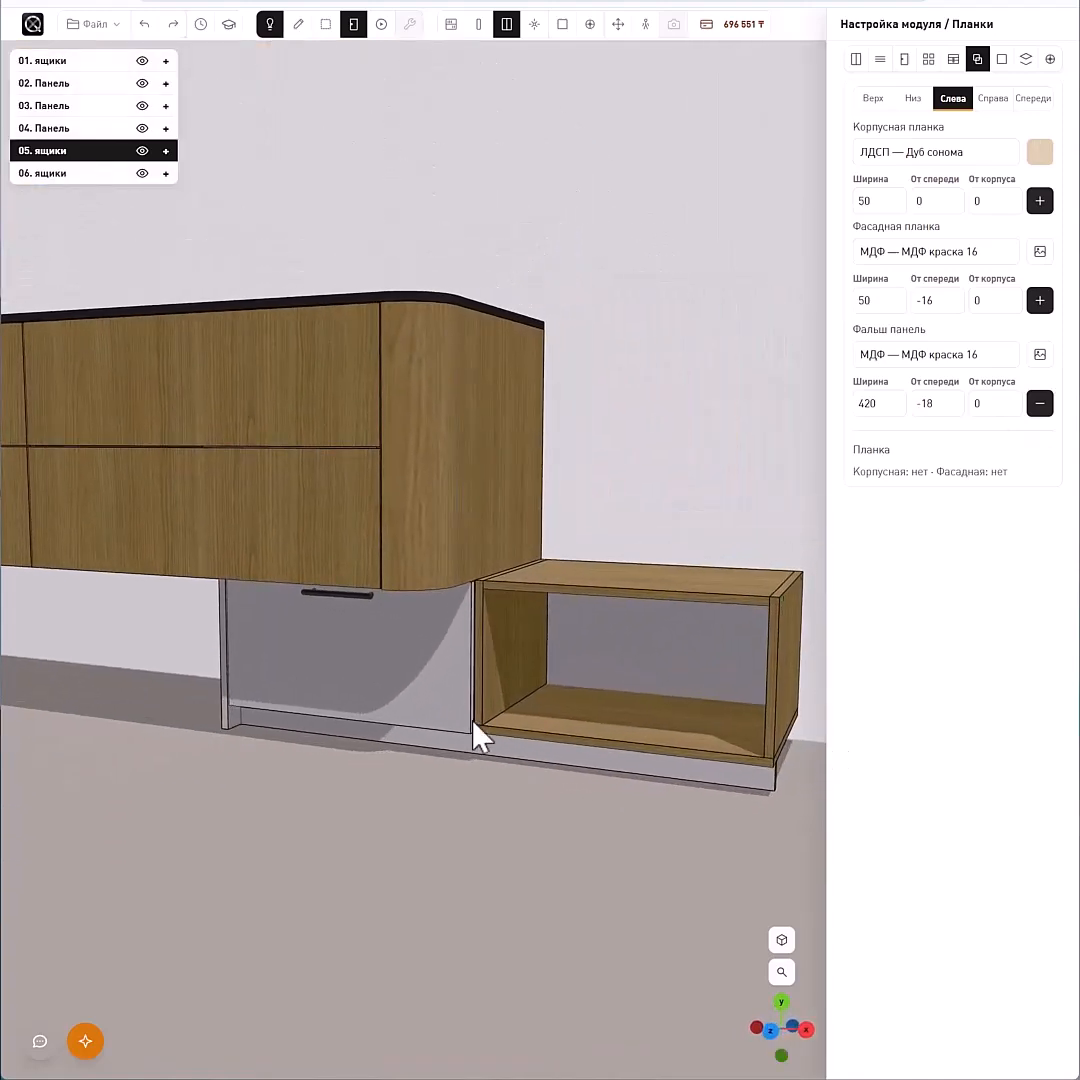
- Change the handle type of the low module's Нижний facade to Без ручки
left_click(428, 748)
left_click(905, 58)
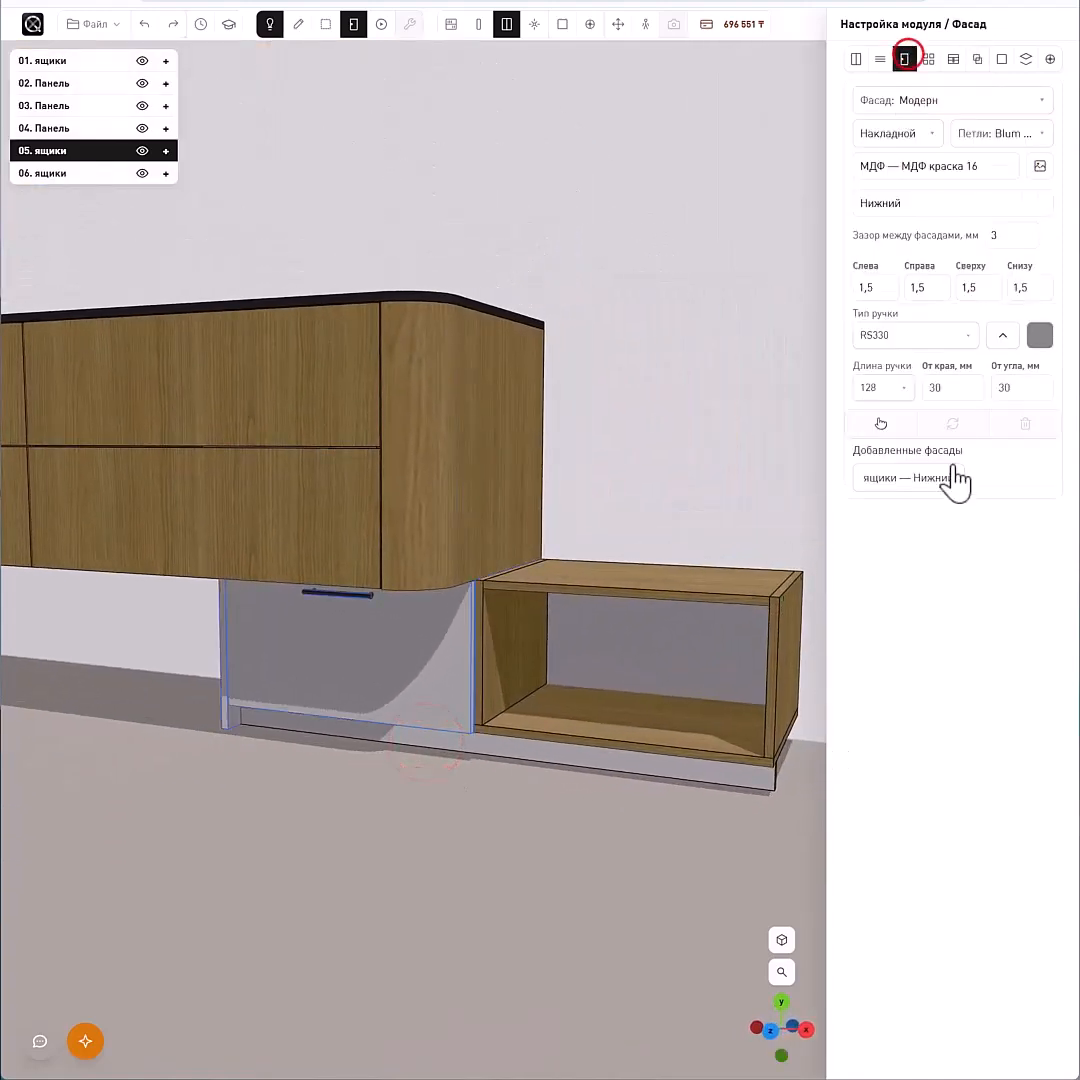
left_click(942, 481)
left_click(945, 342)
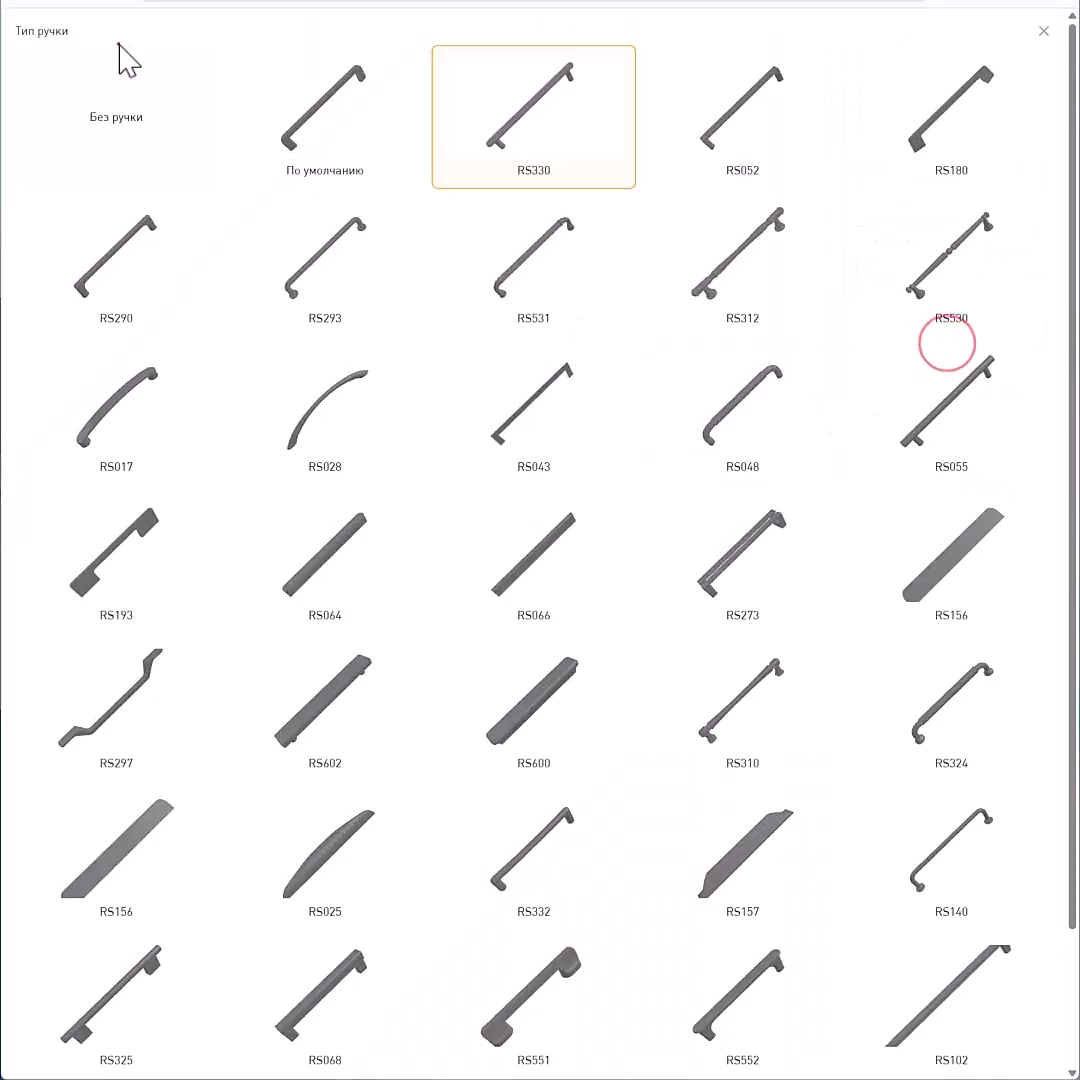
left_click(119, 46)
left_click(133, 105)
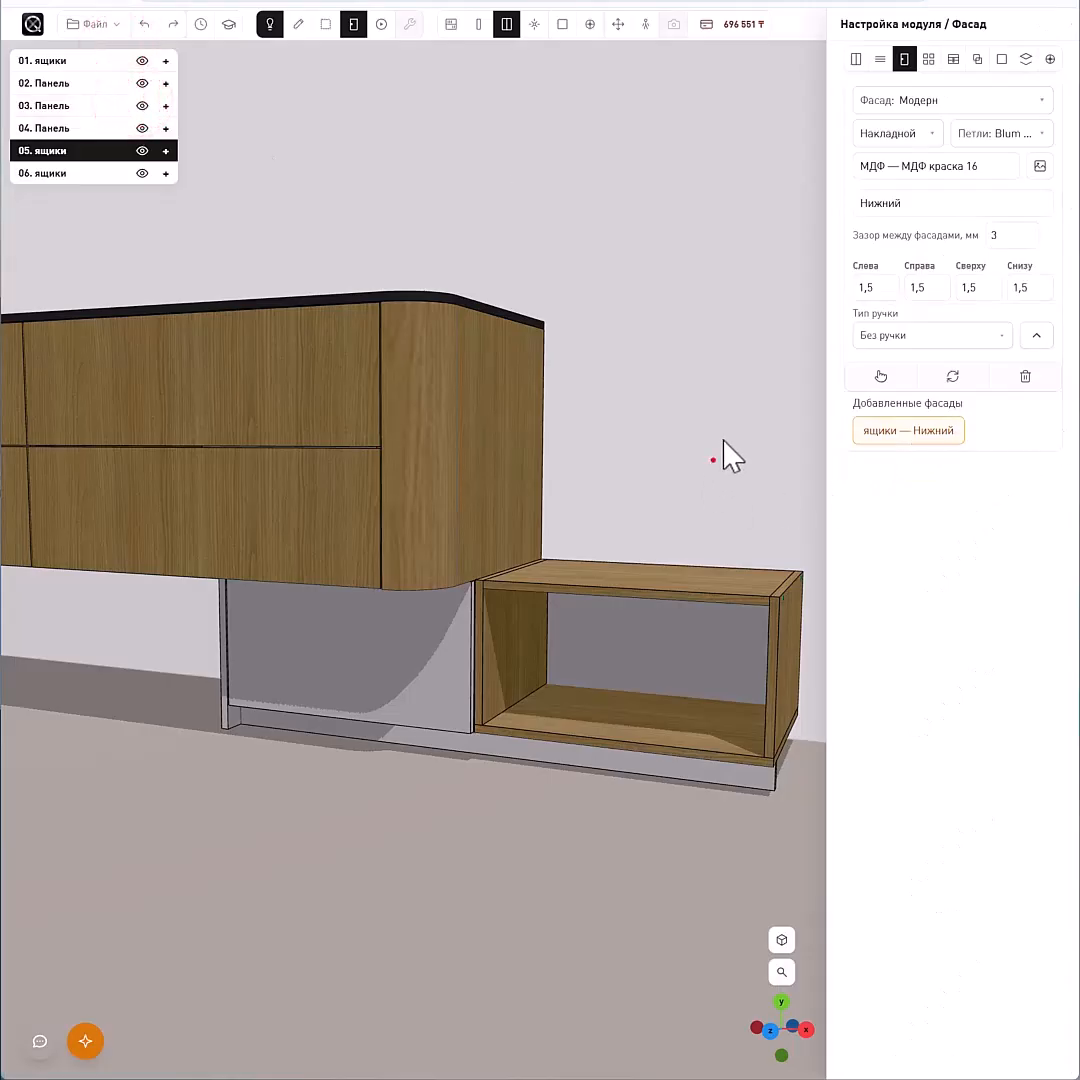
- Turn the open low module beside the wall cabinet into a tall one by setting its height to 2200 mm
mouse_move(724, 441)
left_mouse_down()
mouse_move(839, 475)
mouse_move(788, 552)
mouse_move(651, 558)
mouse_move(658, 535)
mouse_move(648, 565)
mouse_move(658, 497)
mouse_move(636, 512)
left_mouse_up()
scroll(644, 617, "up", 3)
left_click(639, 617)
scroll(626, 610, "down", 5)
left_click(857, 56)
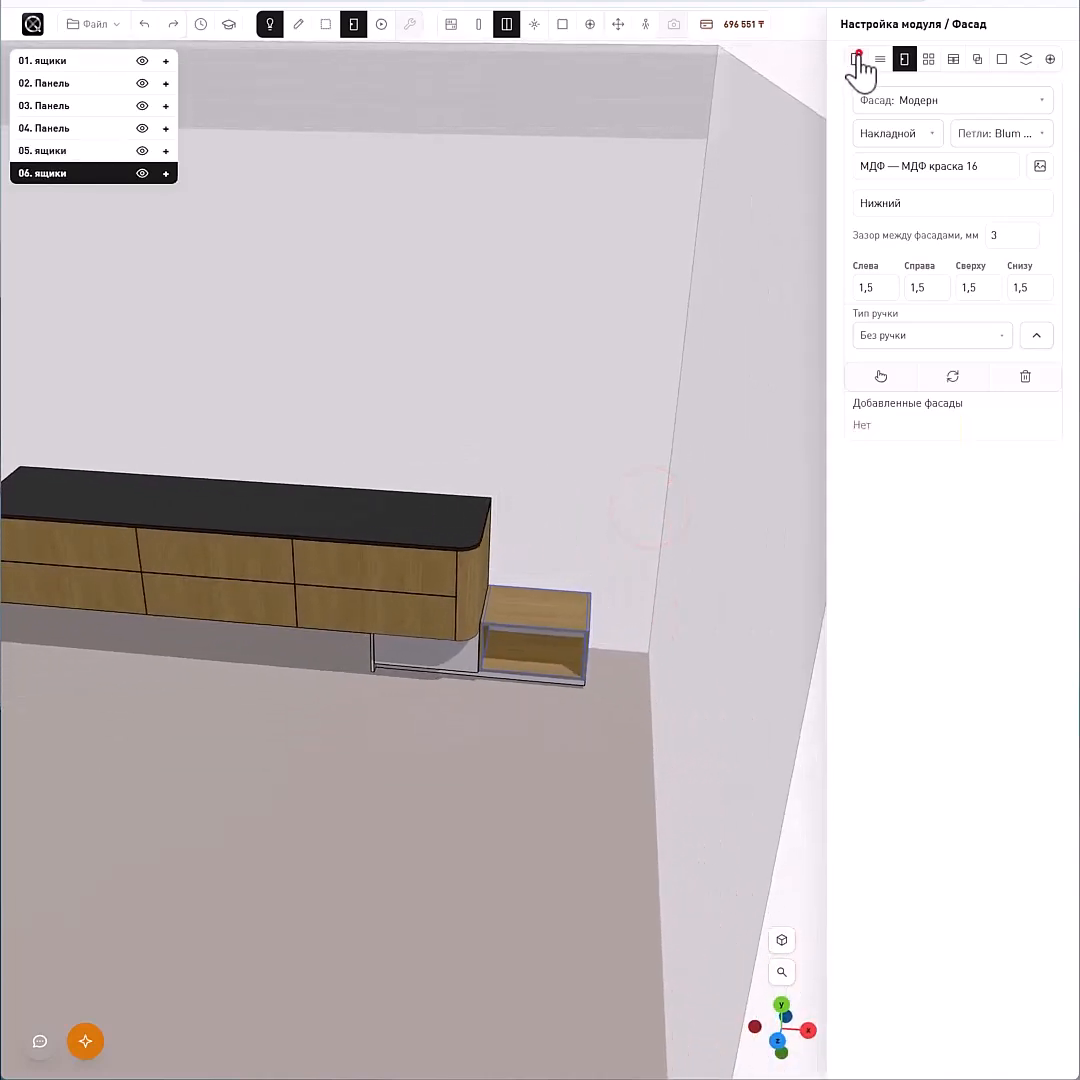
double_click(933, 207)
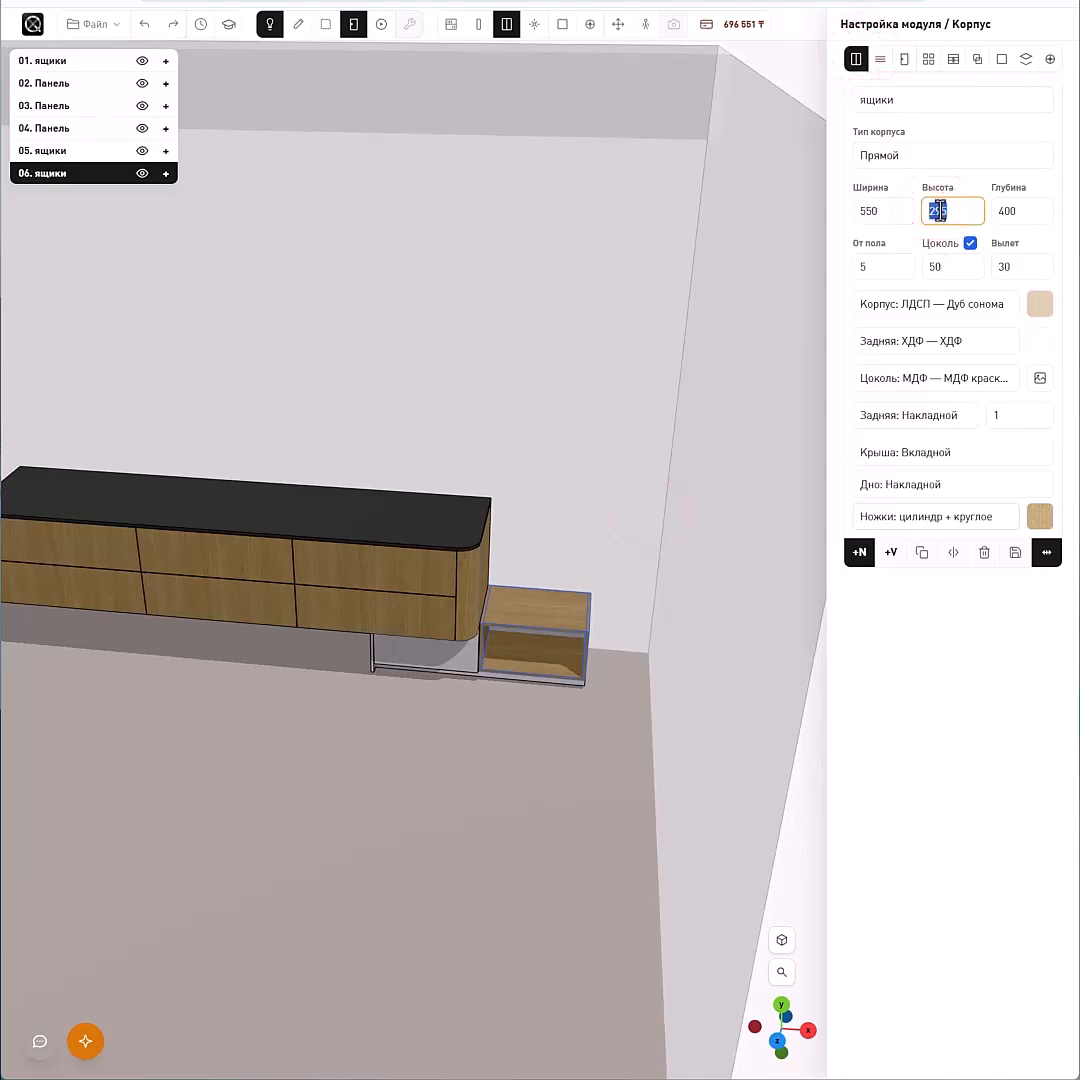
type("2700")
double_click(946, 208)
type("2200")
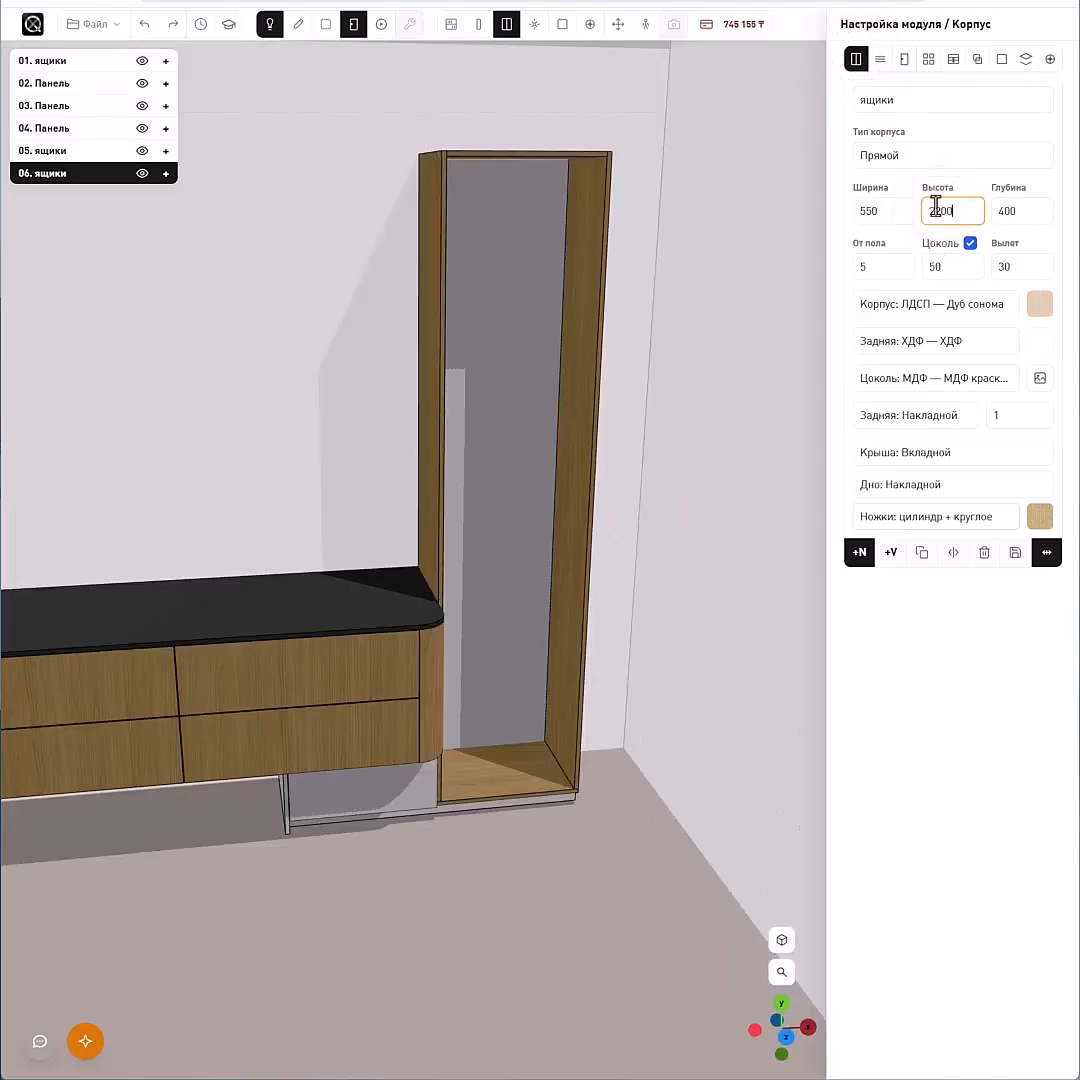
mouse_move(634, 410)
left_mouse_down()
mouse_move(600, 407)
mouse_move(605, 364)
mouse_move(620, 429)
mouse_move(577, 446)
mouse_move(620, 448)
mouse_move(583, 441)
mouse_move(588, 429)
left_mouse_up()
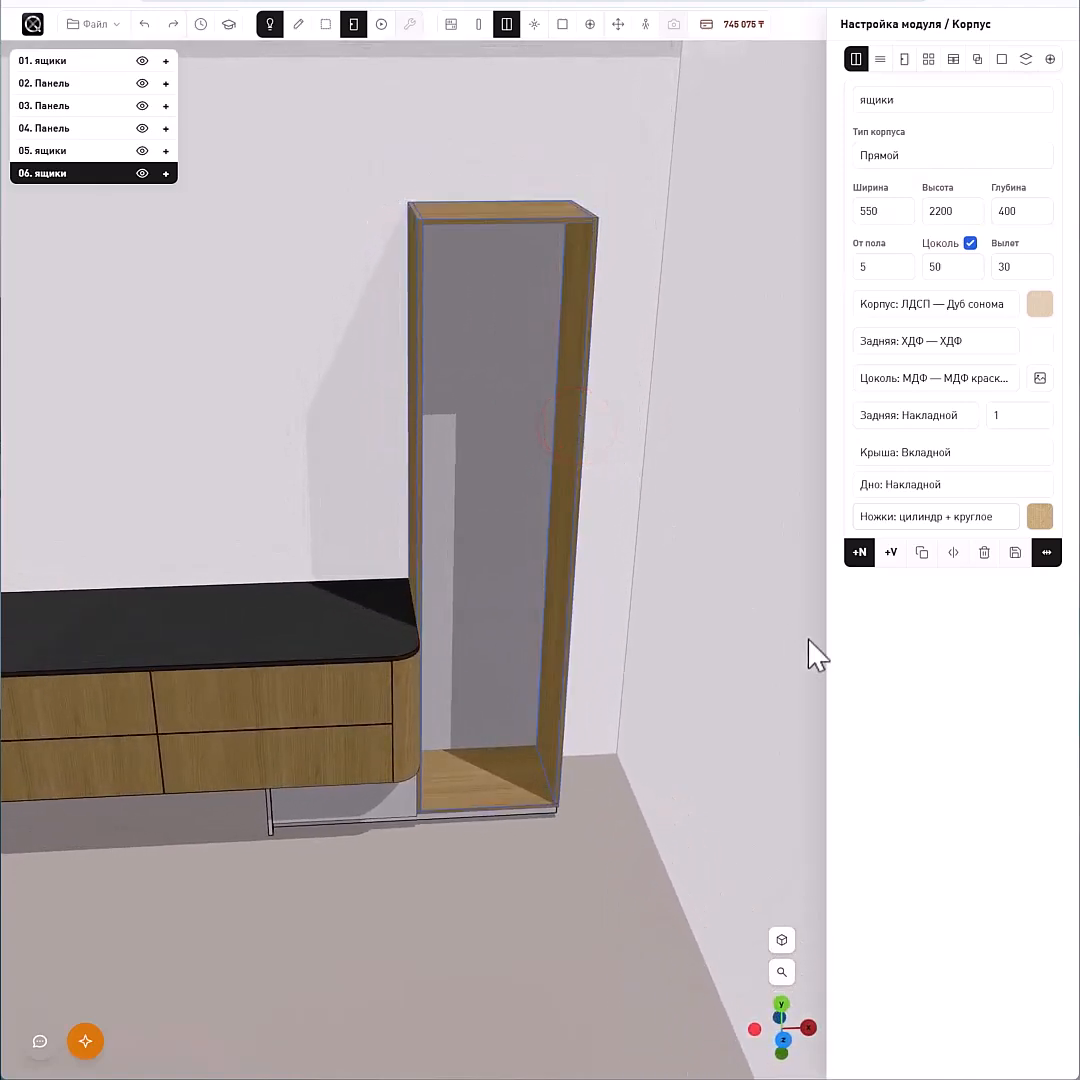
- Add an upper module 700 mm high on top of the 2200 mm tall module
left_click(892, 557)
scroll(627, 571, "down", 3)
right_click_drag(635, 402, 632, 508)
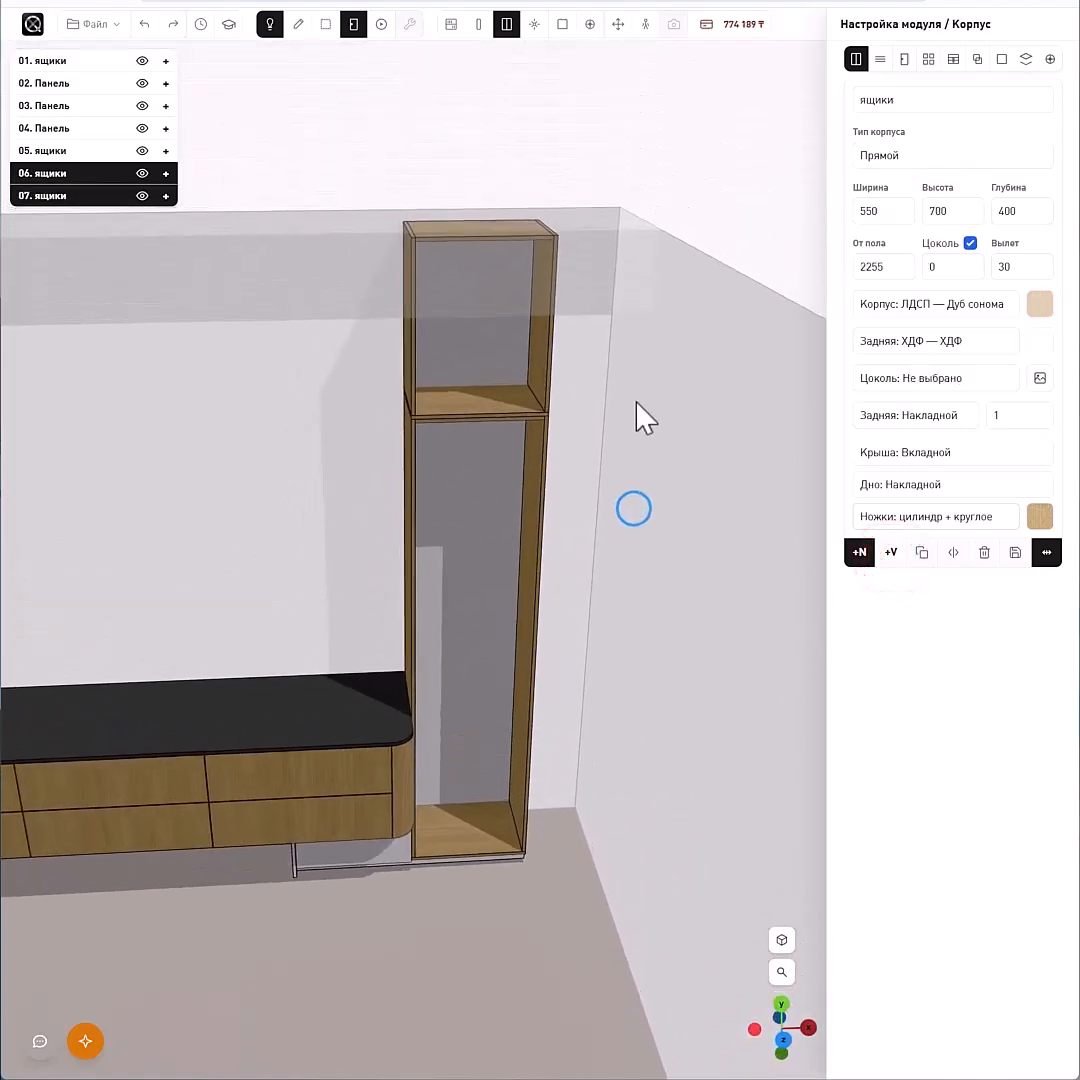
scroll(680, 395, "up", 5)
right_click_drag(733, 388, 668, 488)
left_click_drag(665, 492, 680, 350)
right_click_drag(678, 347, 634, 505)
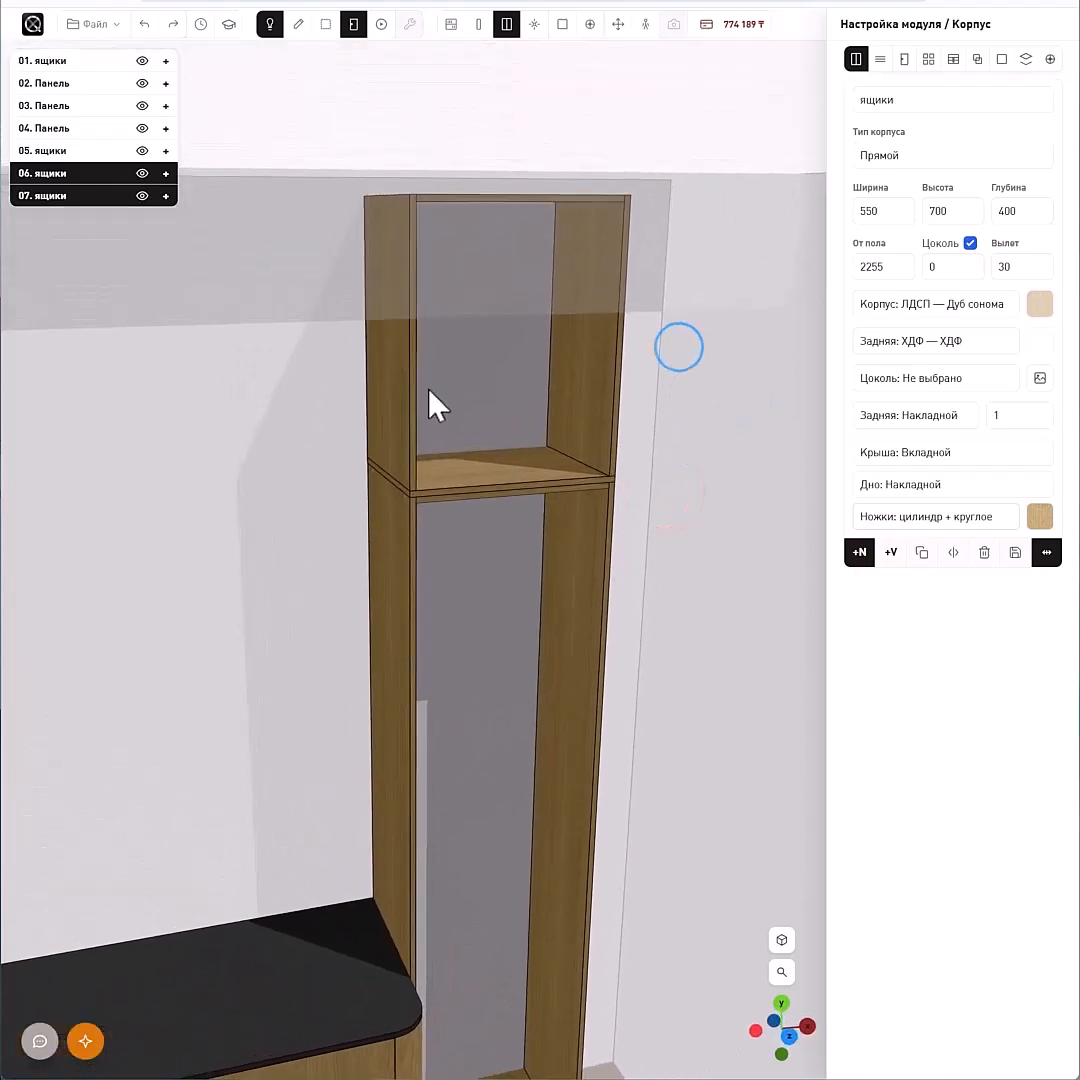
- Shorten the upper module to 466 mm and lower the joint with the tall module to 2234 mm above the floor
left_click(408, 394)
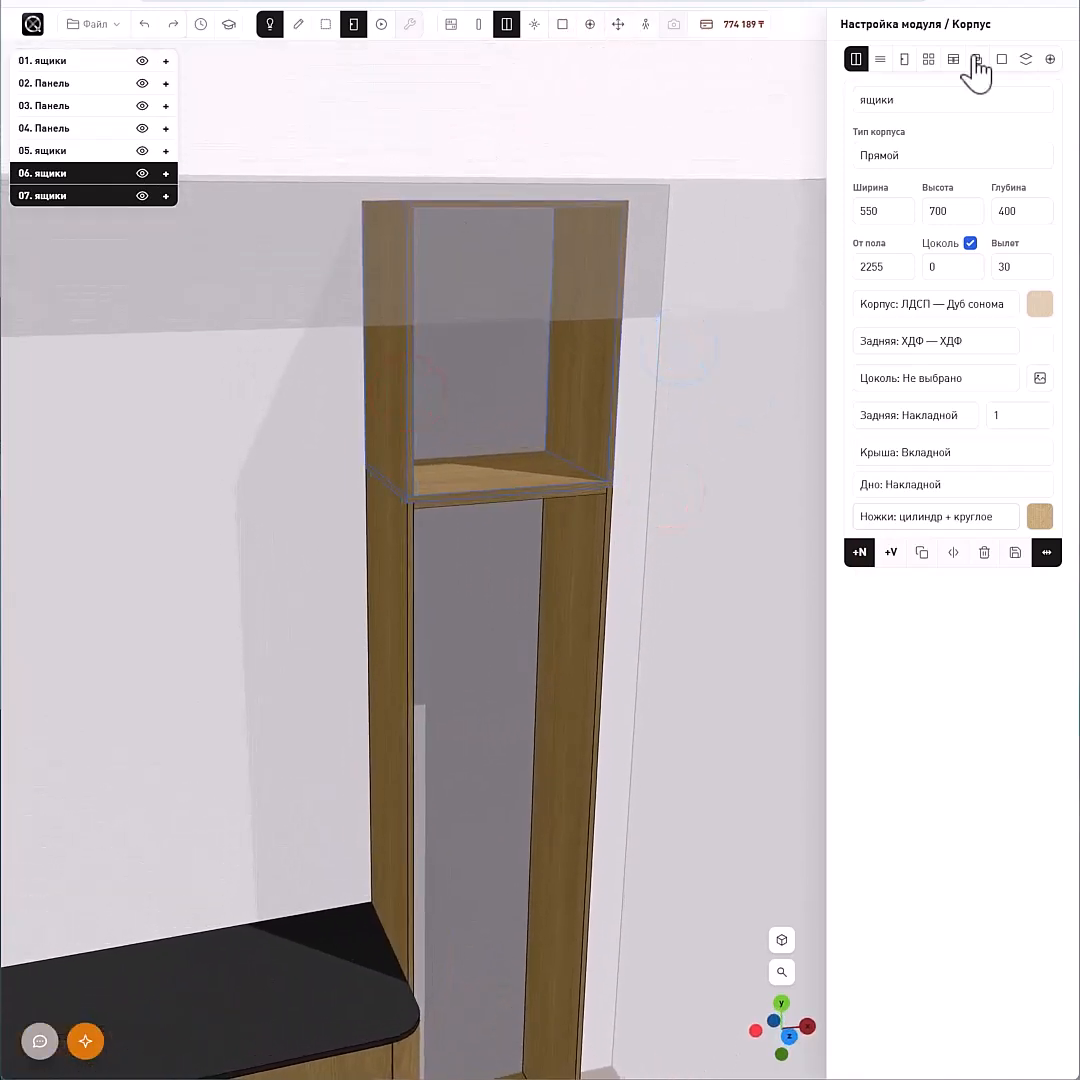
left_click(617, 25)
left_click_drag(662, 412, 660, 446)
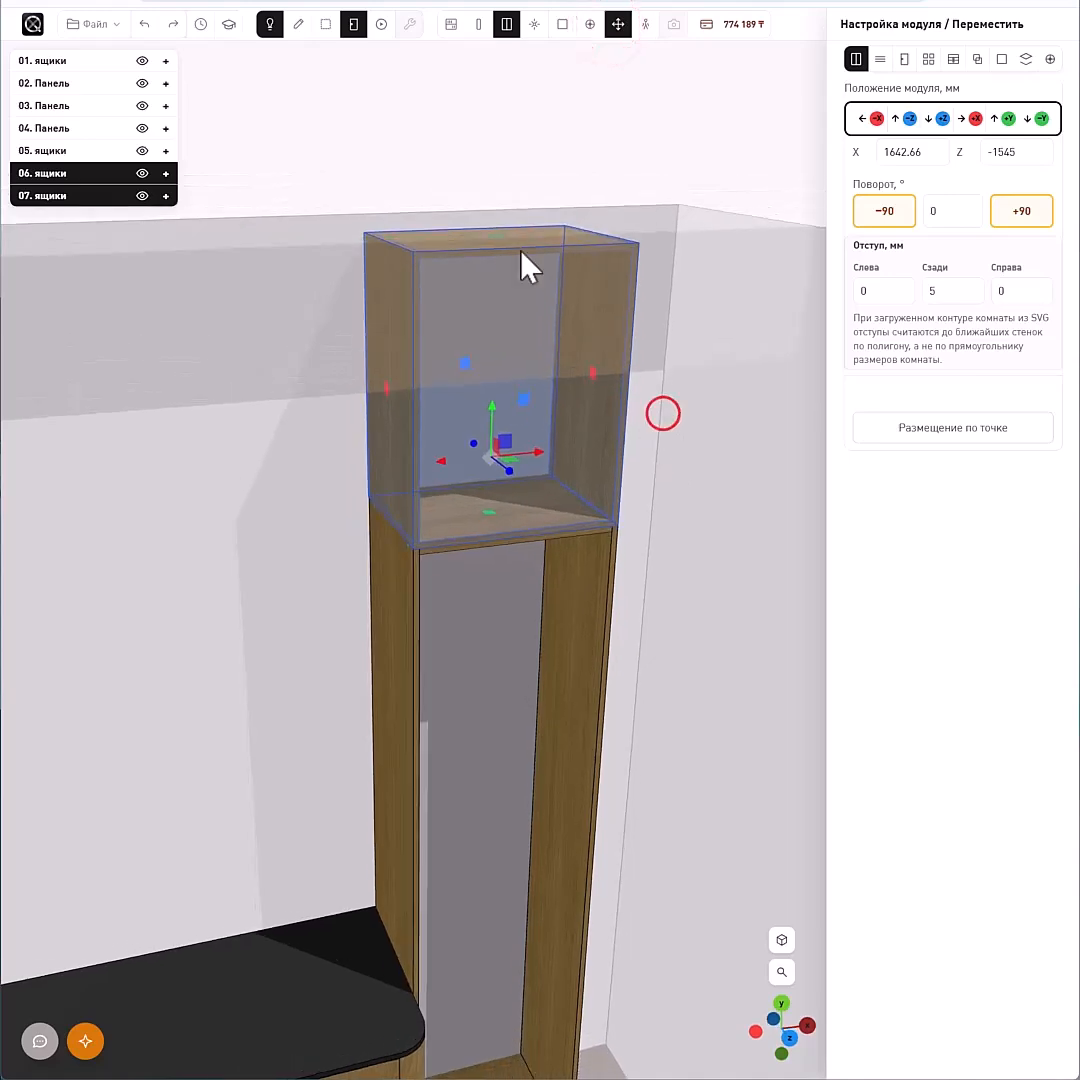
left_click_drag(499, 239, 682, 341)
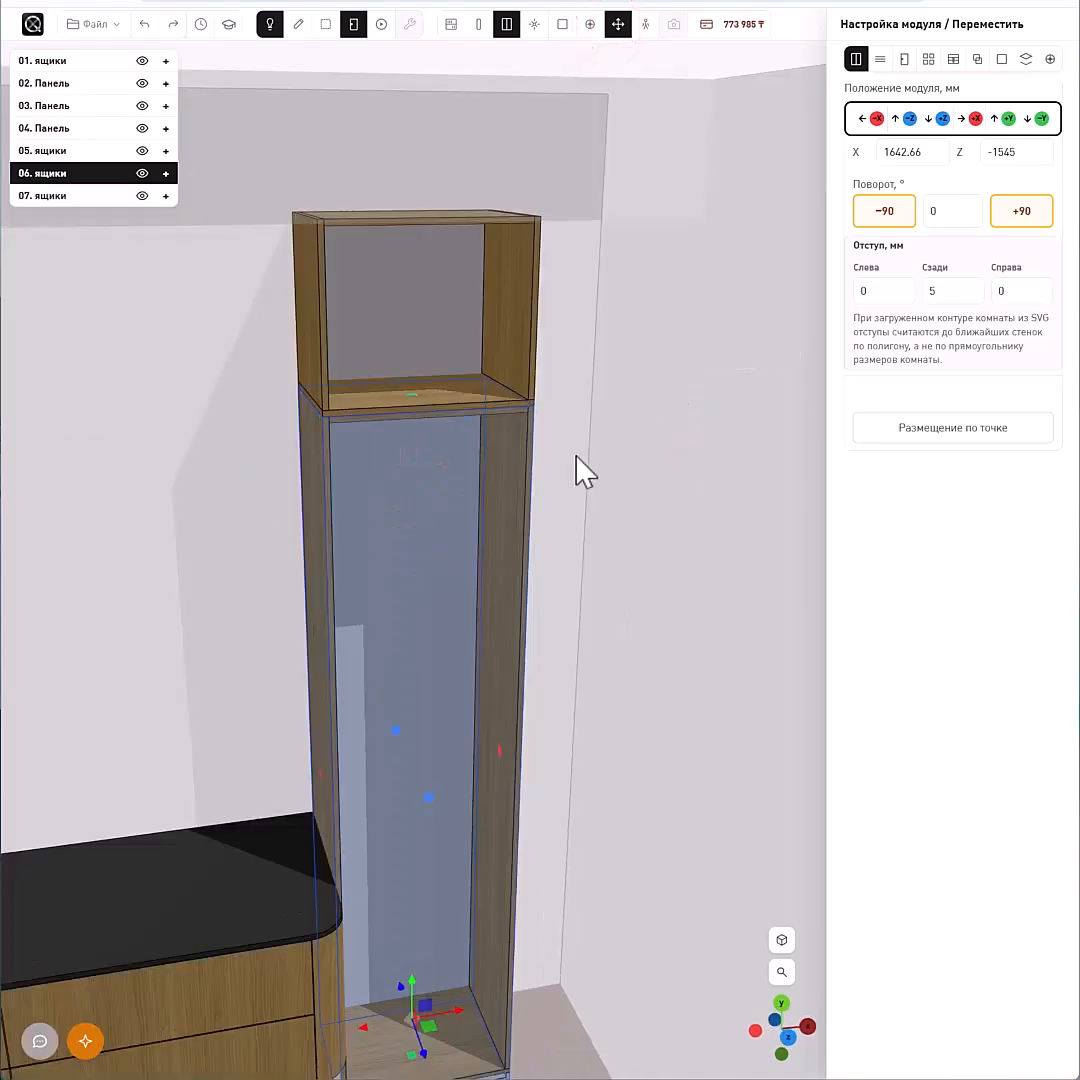
mouse_move(566, 466)
left_mouse_down()
mouse_move(595, 463)
mouse_move(571, 470)
mouse_move(566, 487)
mouse_move(563, 470)
left_mouse_up()
left_click_drag(633, 476, 639, 482)
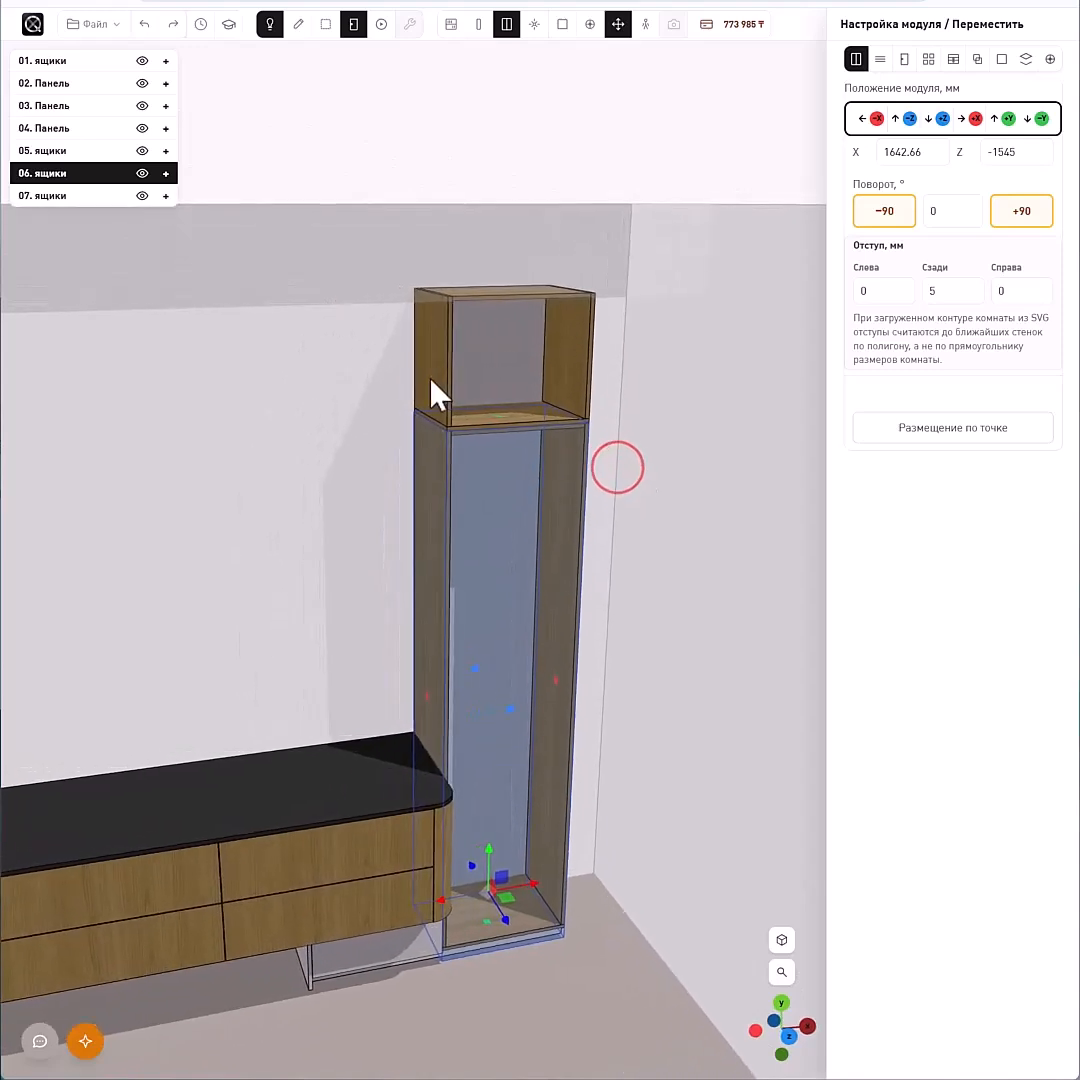
- Duplicate the upper module and move the copy to its other side, above the wall cabinet, at X 1092.36
left_click(436, 393)
left_click(855, 60)
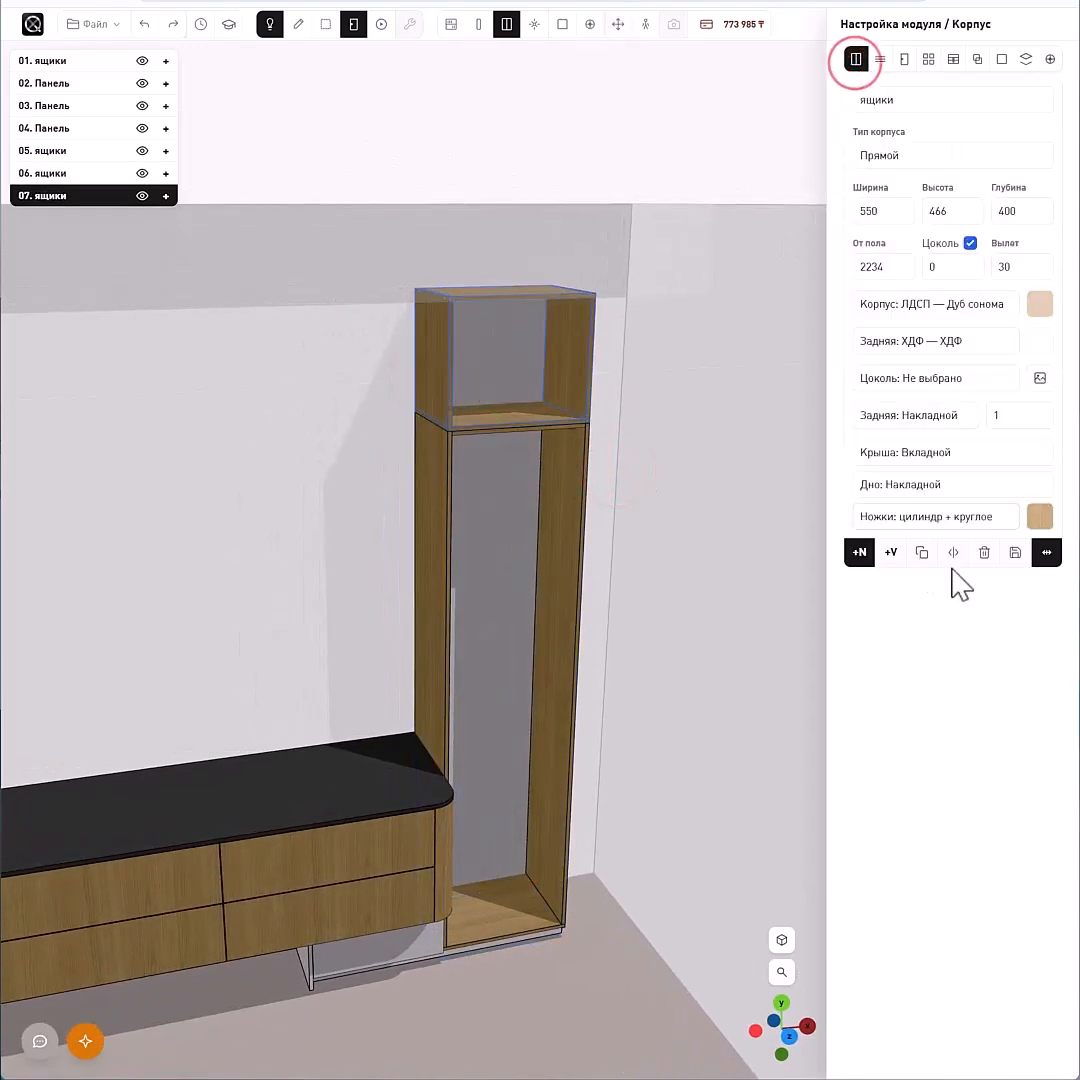
left_click(920, 552)
left_click_drag(705, 550, 668, 562)
left_click(591, 409)
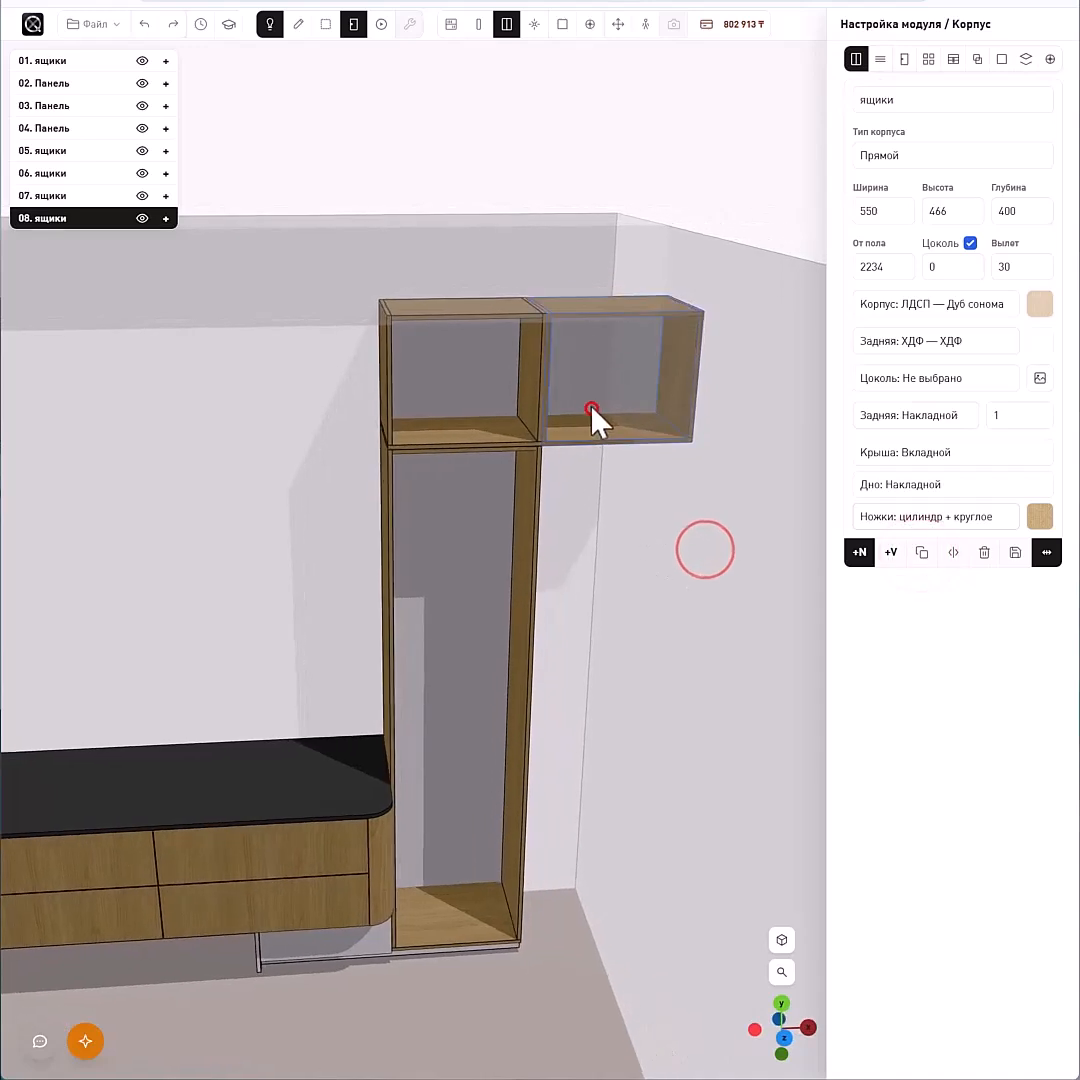
left_click(619, 24)
left_click_drag(647, 391, 368, 397)
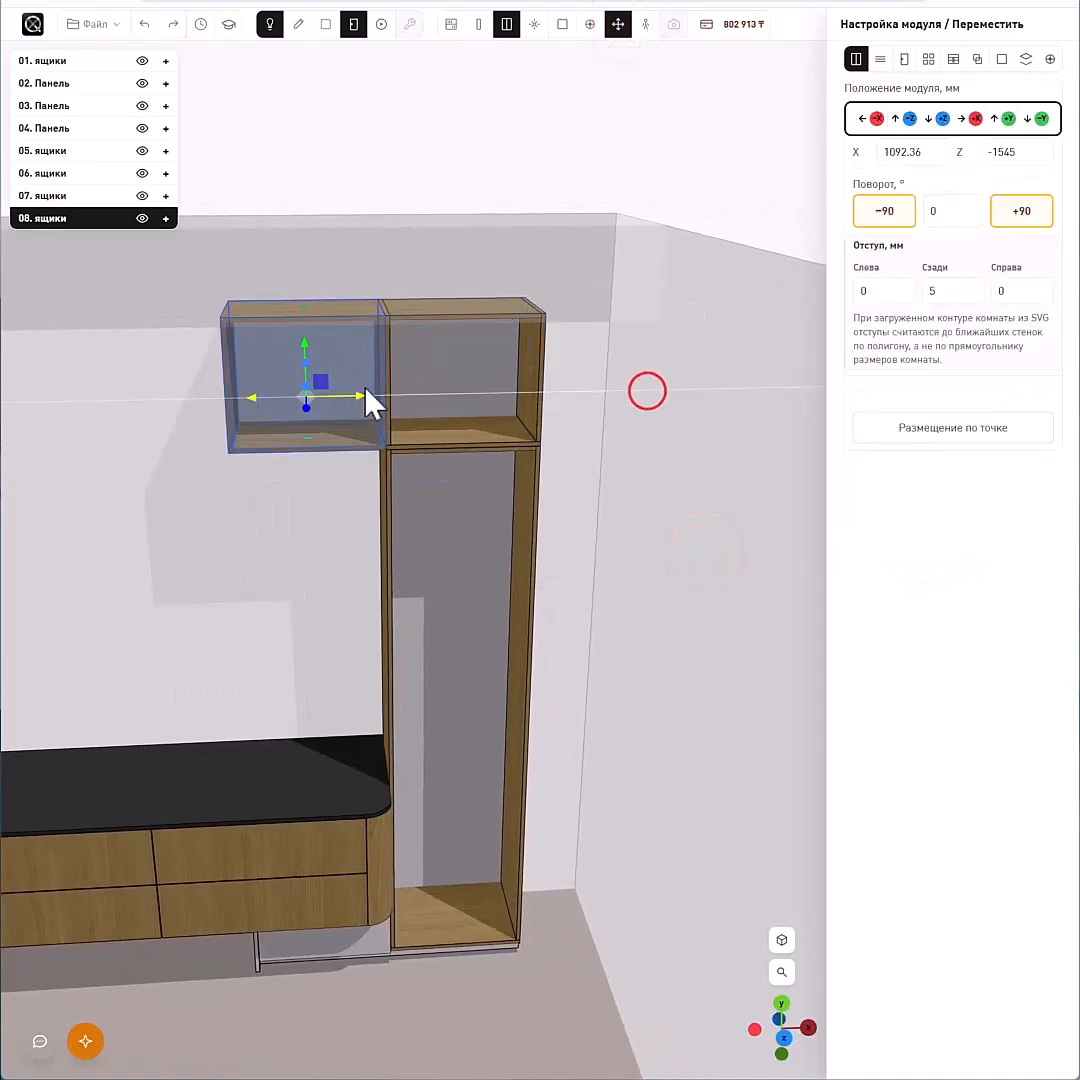
- Stretch the duplicated upper module downward until its bottom rests on the wall cabinet's black top
left_click_drag(316, 447, 318, 788)
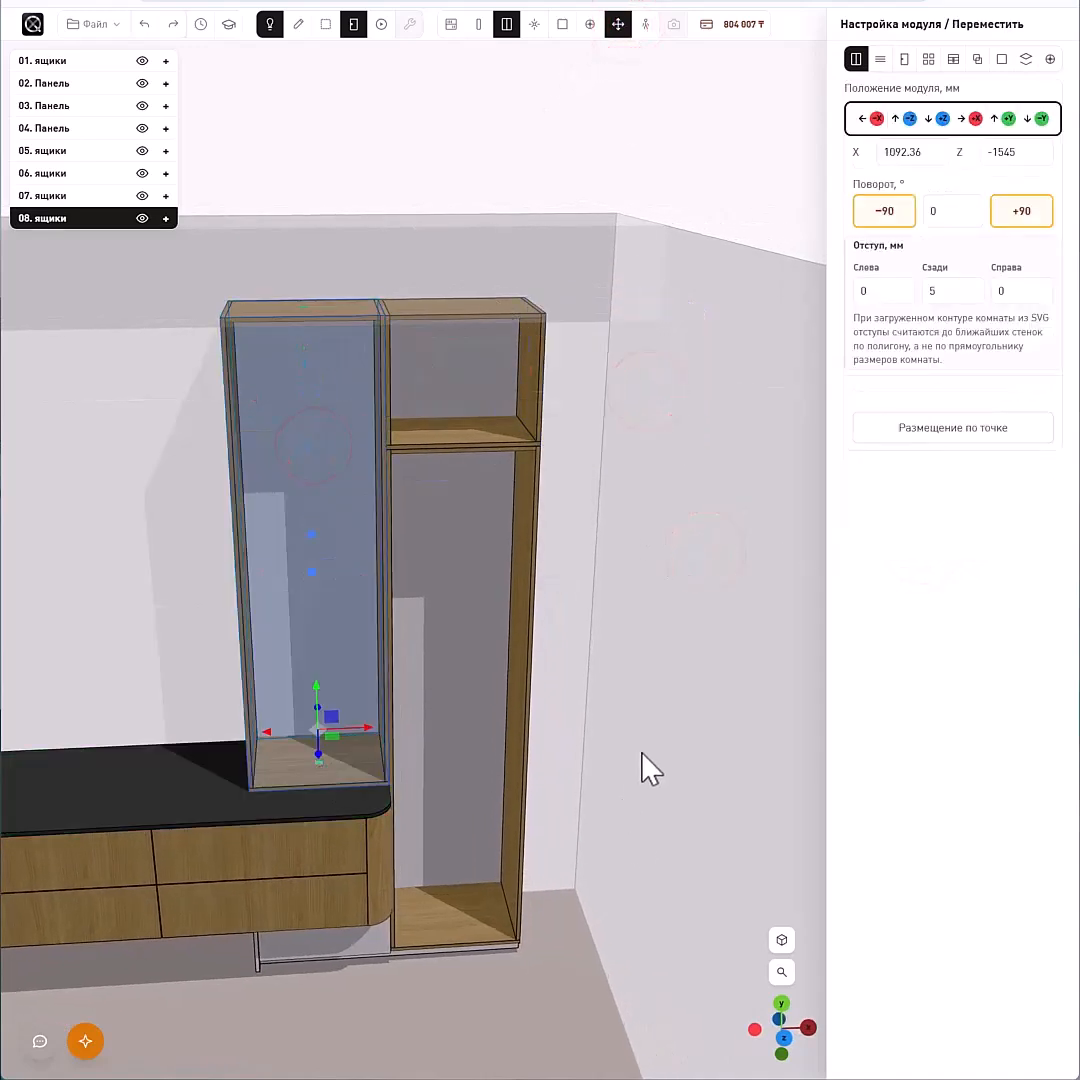
left_click_drag(595, 708, 740, 545)
scroll(740, 545, "up", 4)
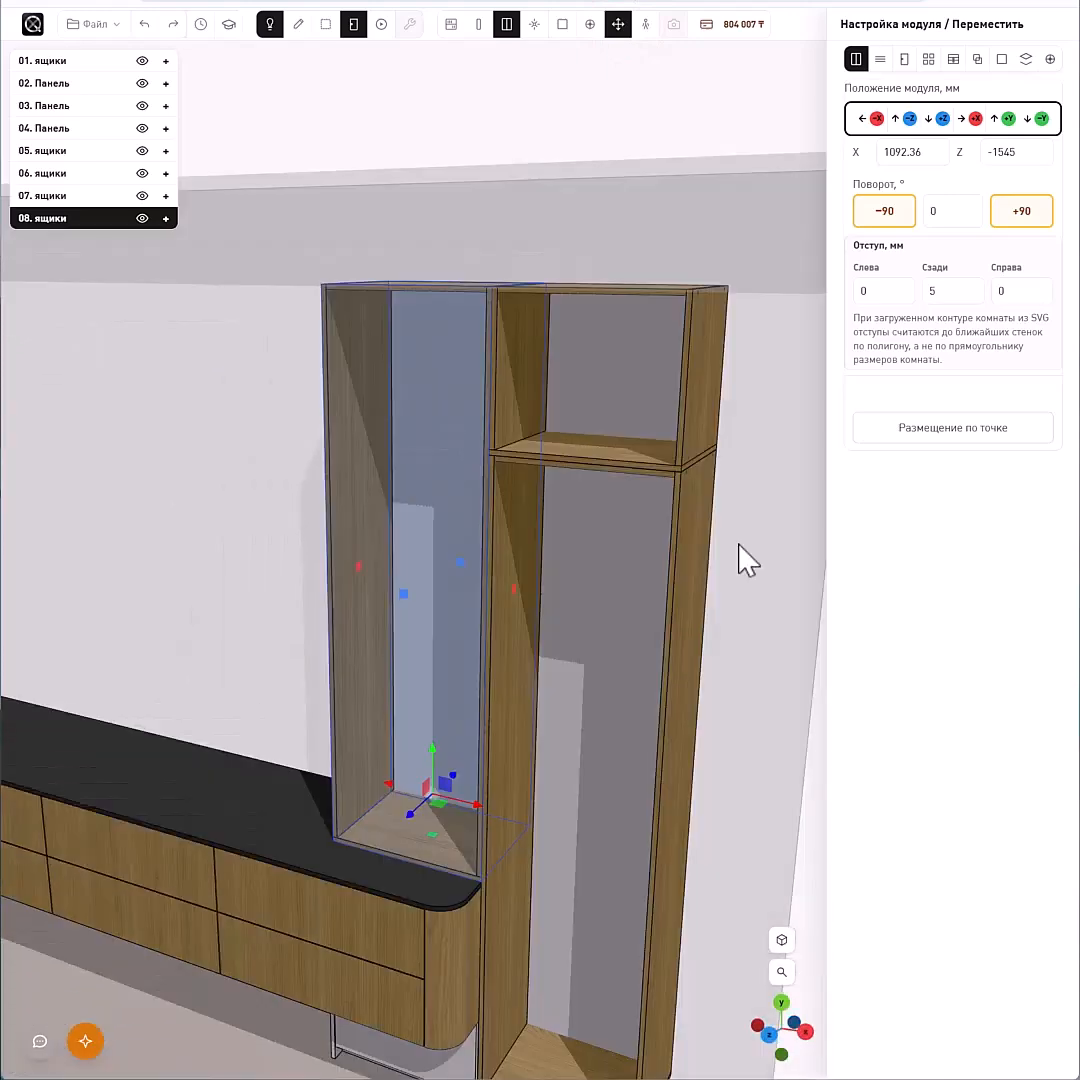
- Divide the module standing on the cabinet top with three evenly spaced ЛДСП — Дуб сонома shelves
key("s")
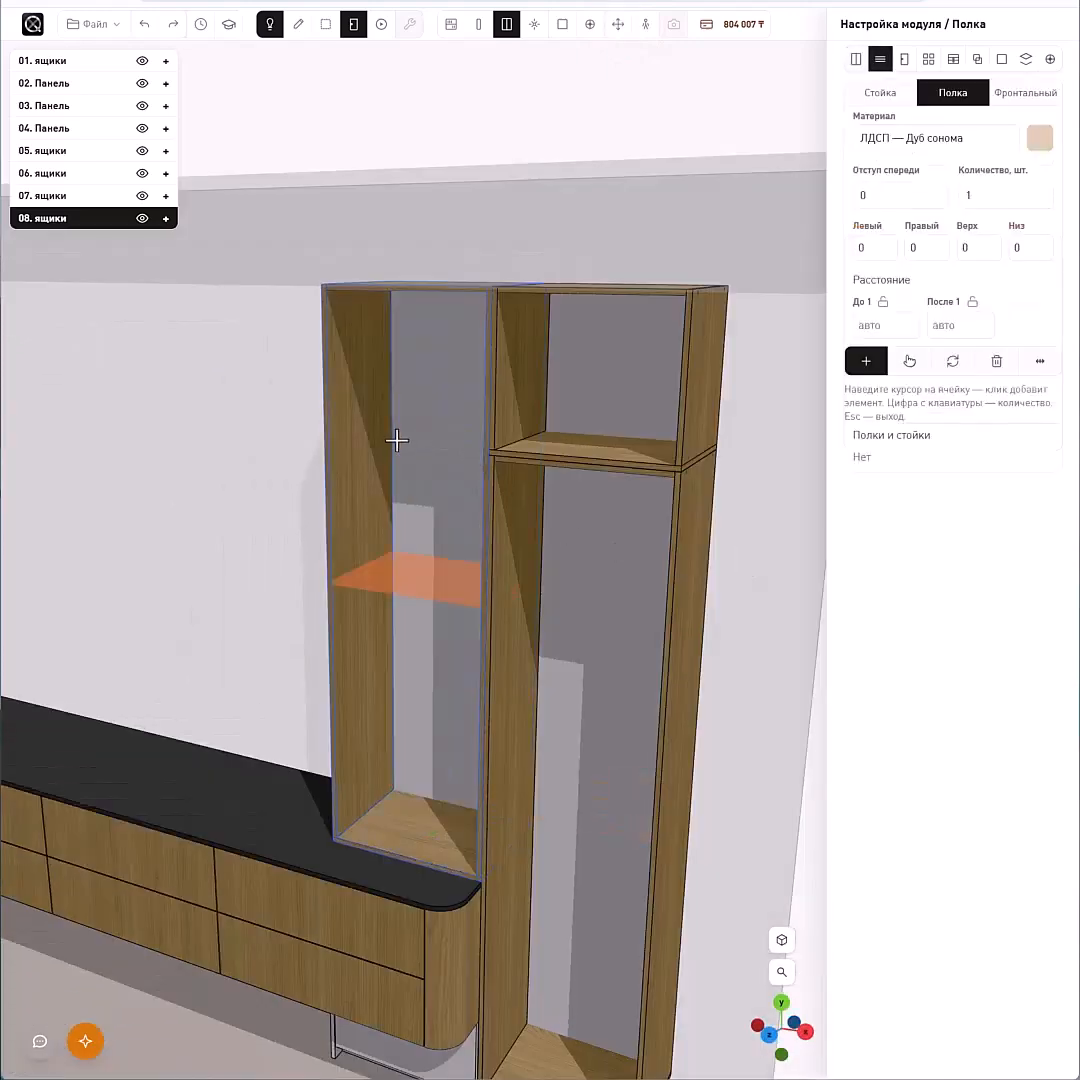
key("3")
left_click(447, 423)
- Divide the tall cabinet below the upper module with five evenly spaced ЛДСП — Дуб сонома shelves
right_click_drag(687, 427, 737, 338)
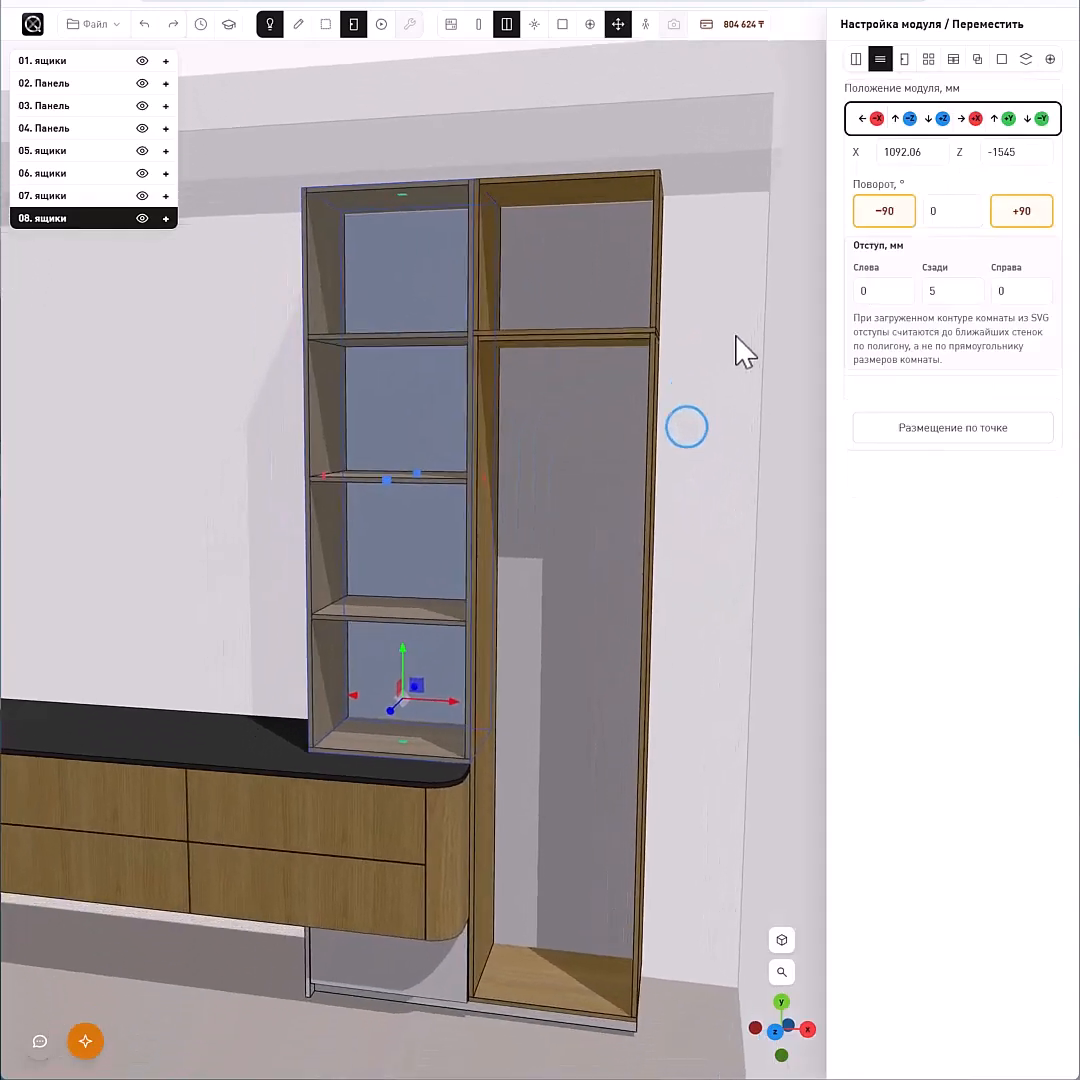
left_click_drag(733, 364, 641, 524)
left_click(664, 525)
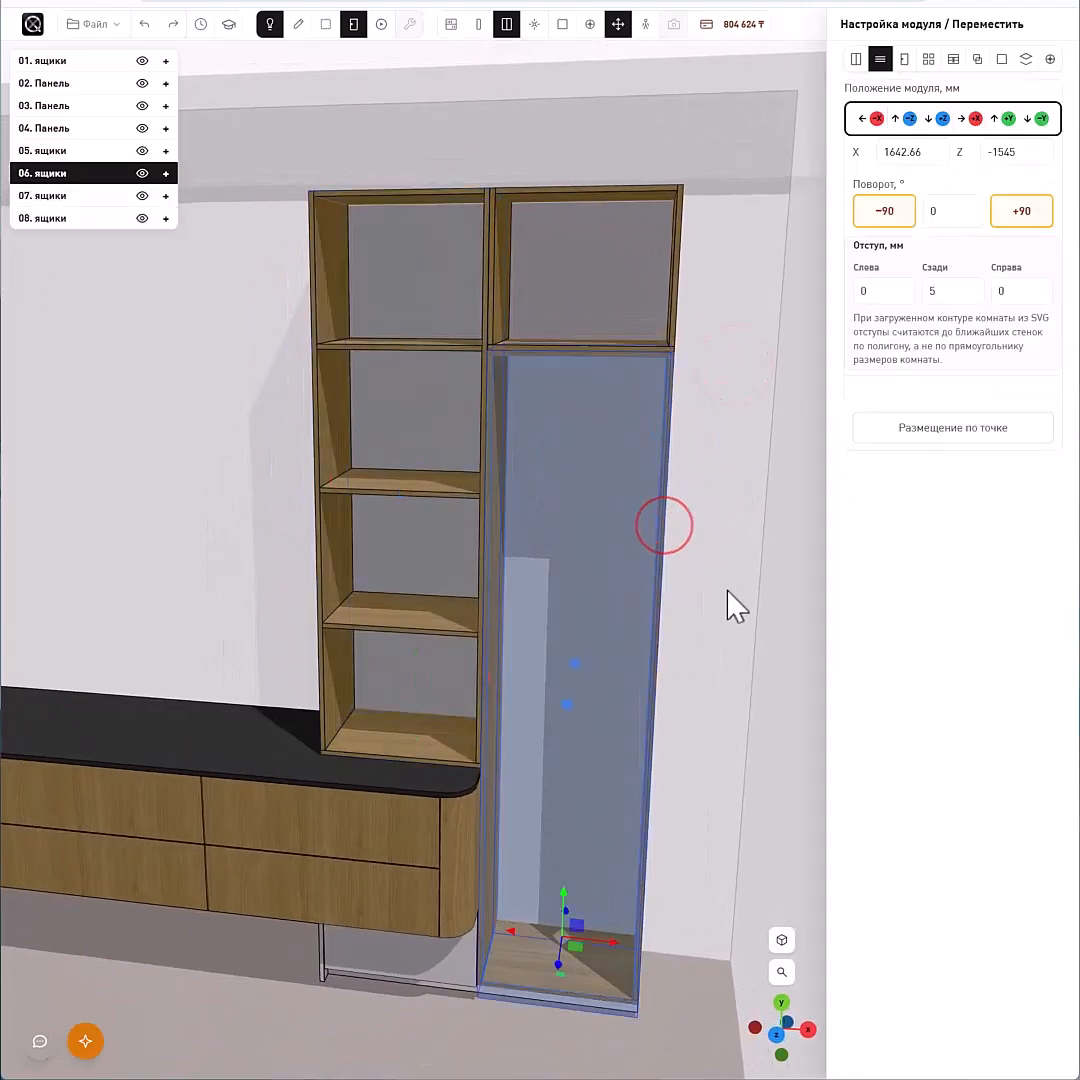
left_click_drag(736, 584, 745, 640)
left_click(880, 60)
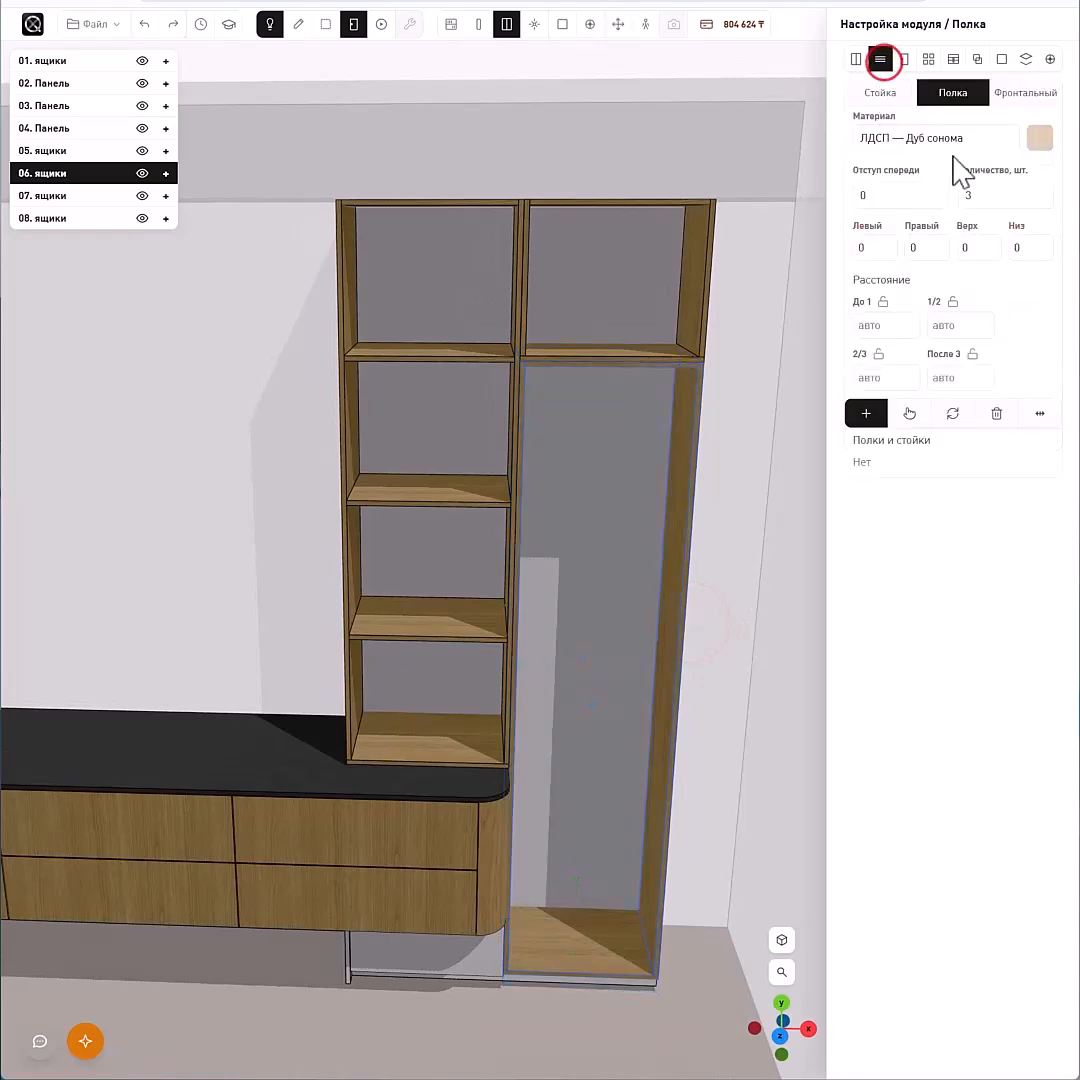
left_click(868, 414)
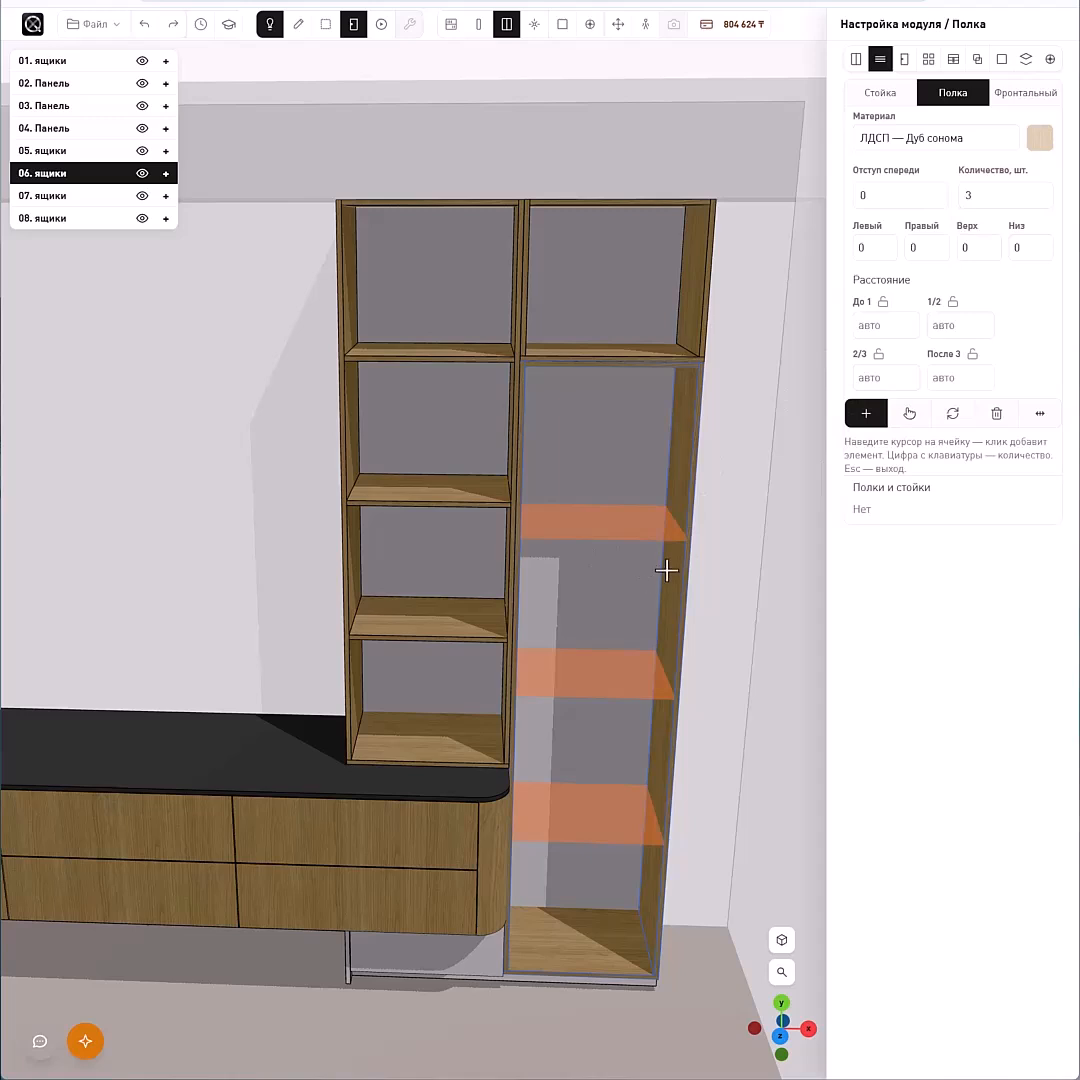
key("5")
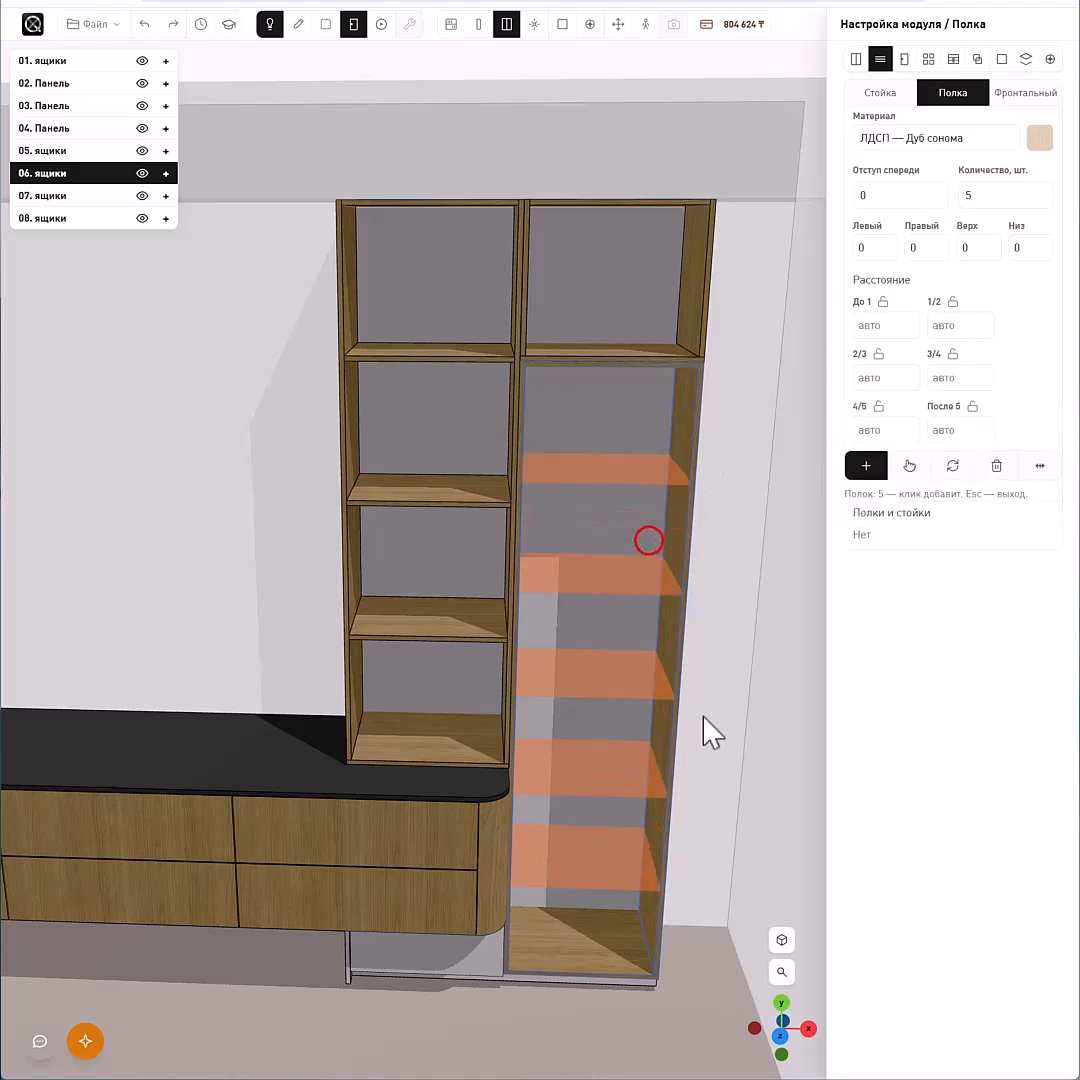
left_click(649, 540)
mouse_move(731, 734)
left_mouse_down()
mouse_move(702, 692)
mouse_move(718, 706)
left_mouse_up()
right_click_drag(718, 706, 706, 673)
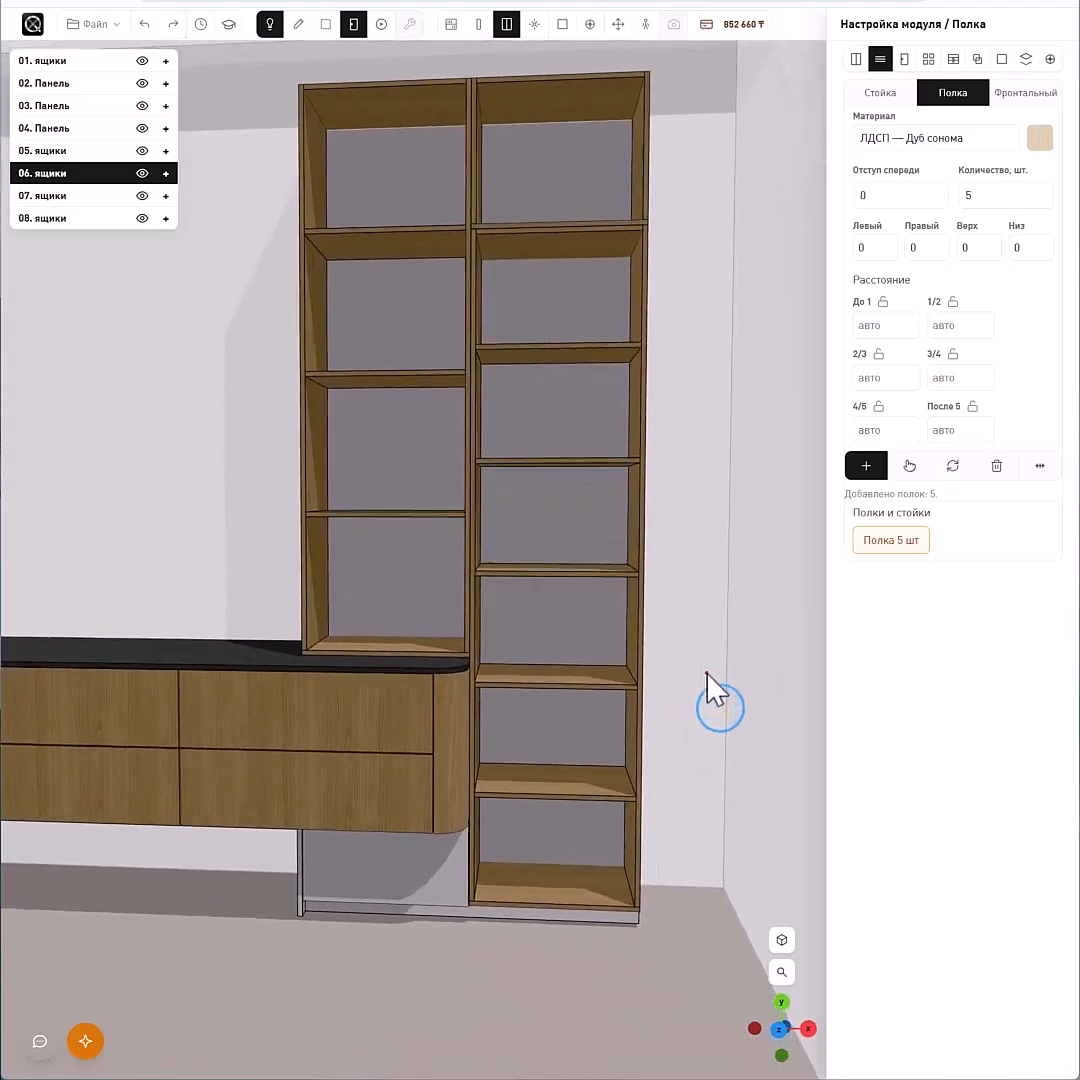
- Reduce the tall cabinet's shelf group to four and set the spacing between shelves 1 and 2 to 500 mm
left_click(913, 522)
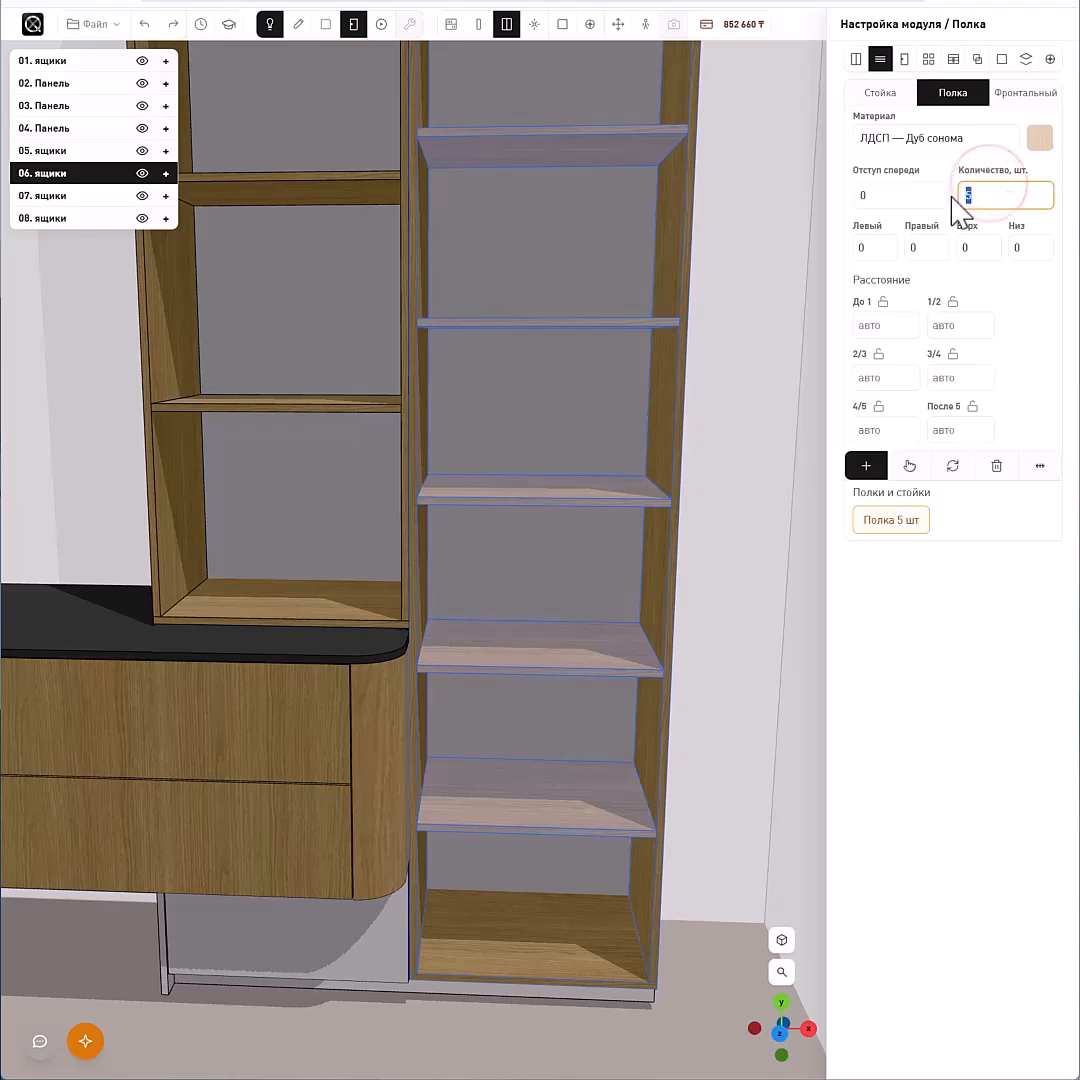
type("4")
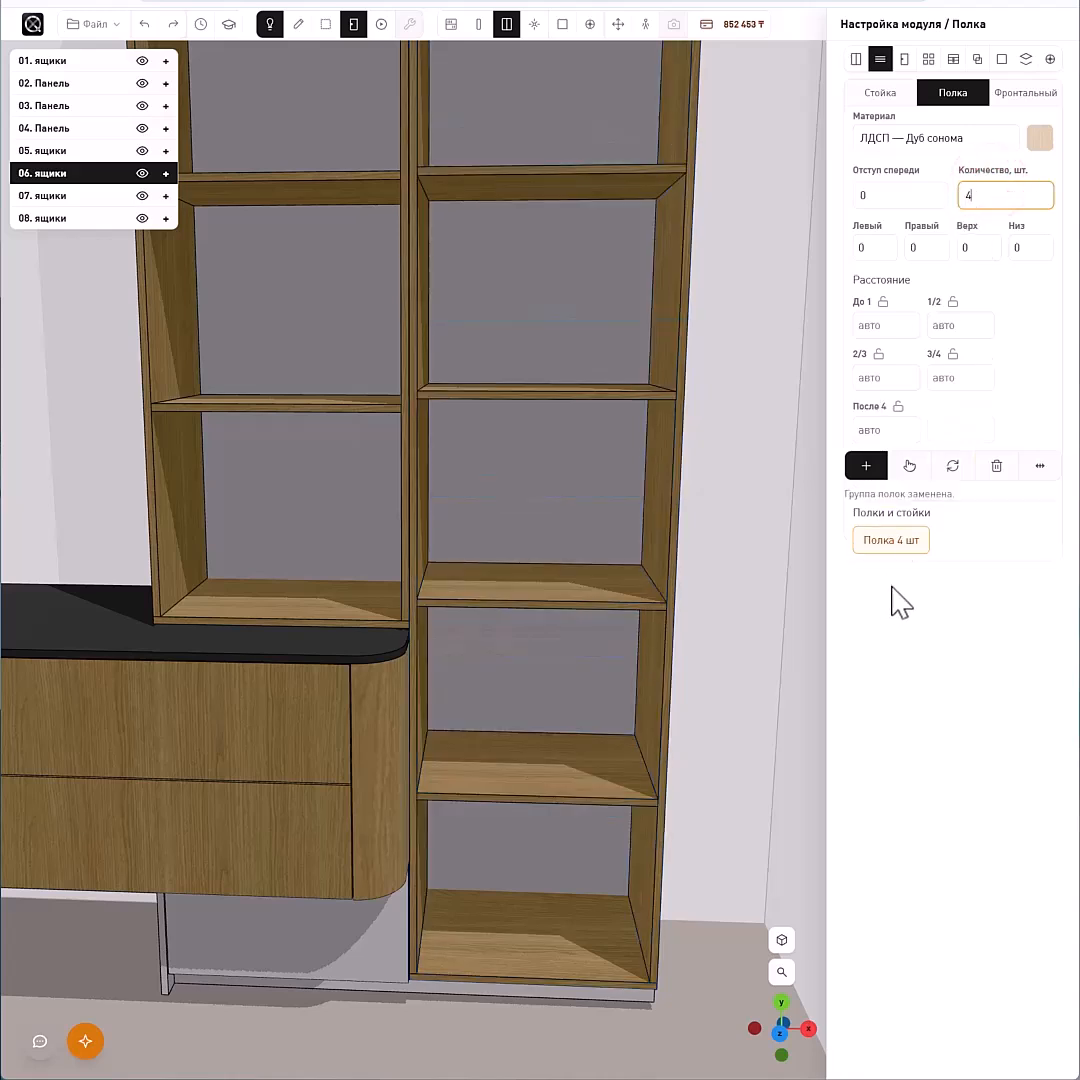
left_click(889, 520)
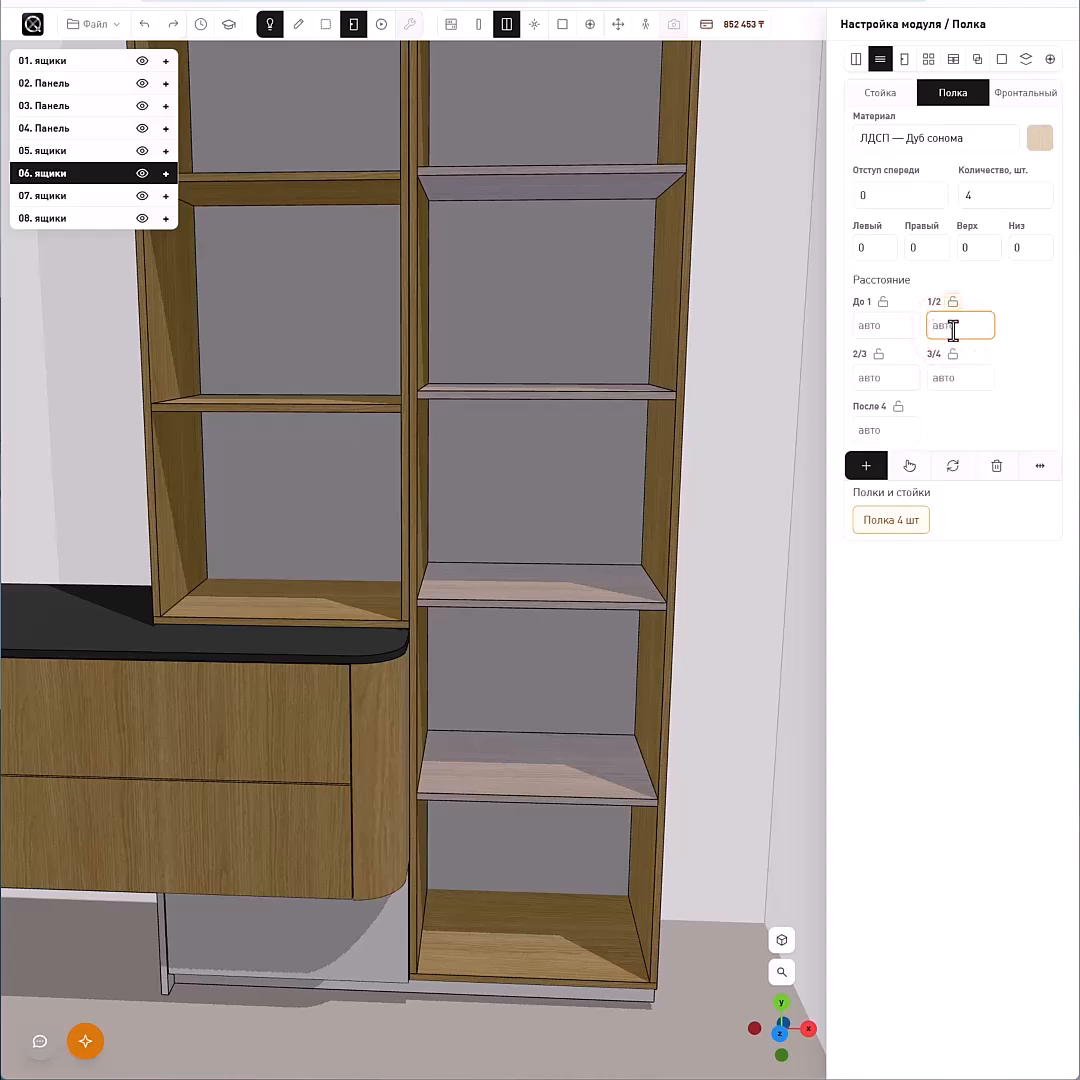
left_click(954, 468)
left_click_drag(514, 640, 703, 660)
right_click_drag(703, 660, 675, 680)
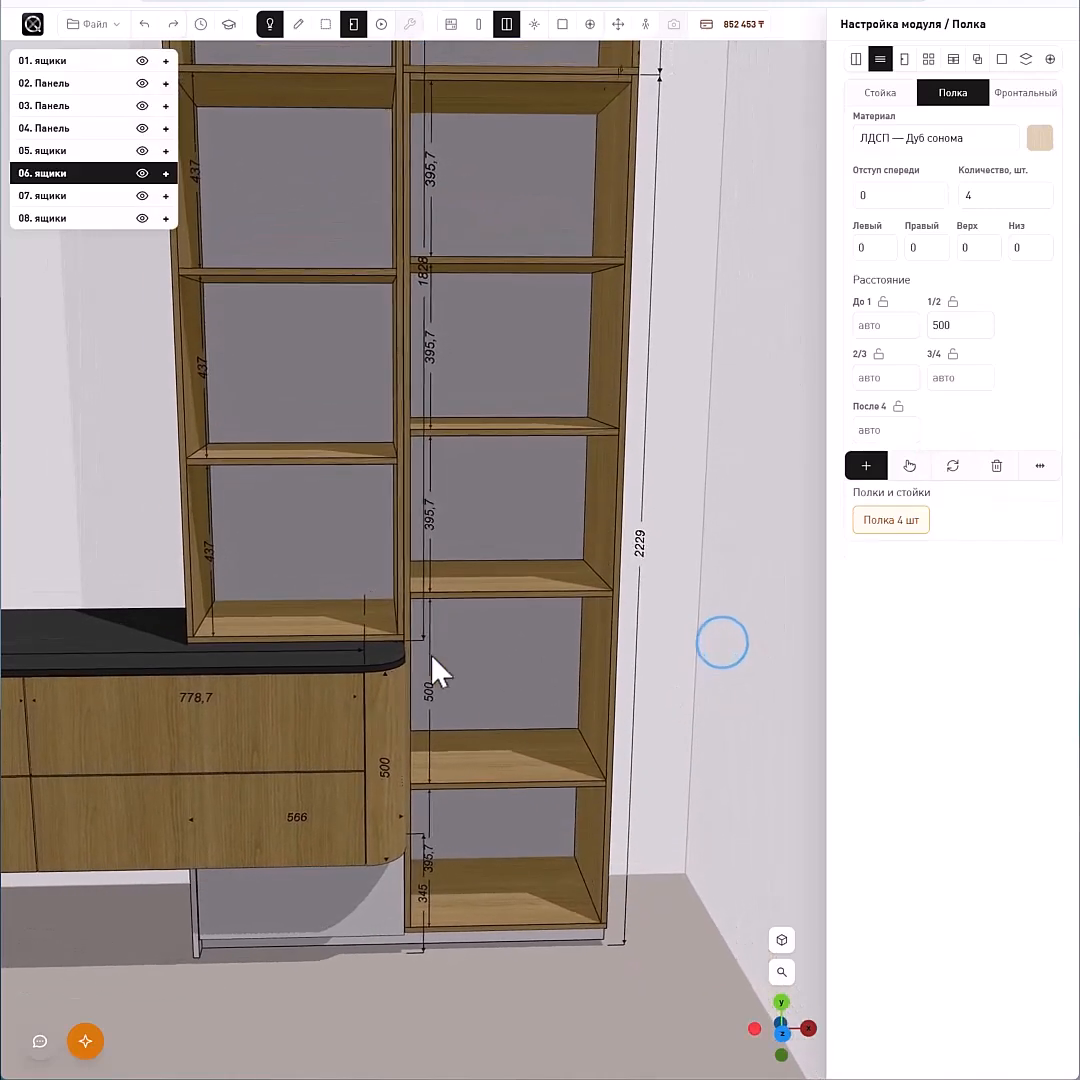
- Set the spacing between shelves 1 and 2 of the tall cabinet to 550 mm
left_click_drag(760, 697, 738, 702)
left_click(901, 513)
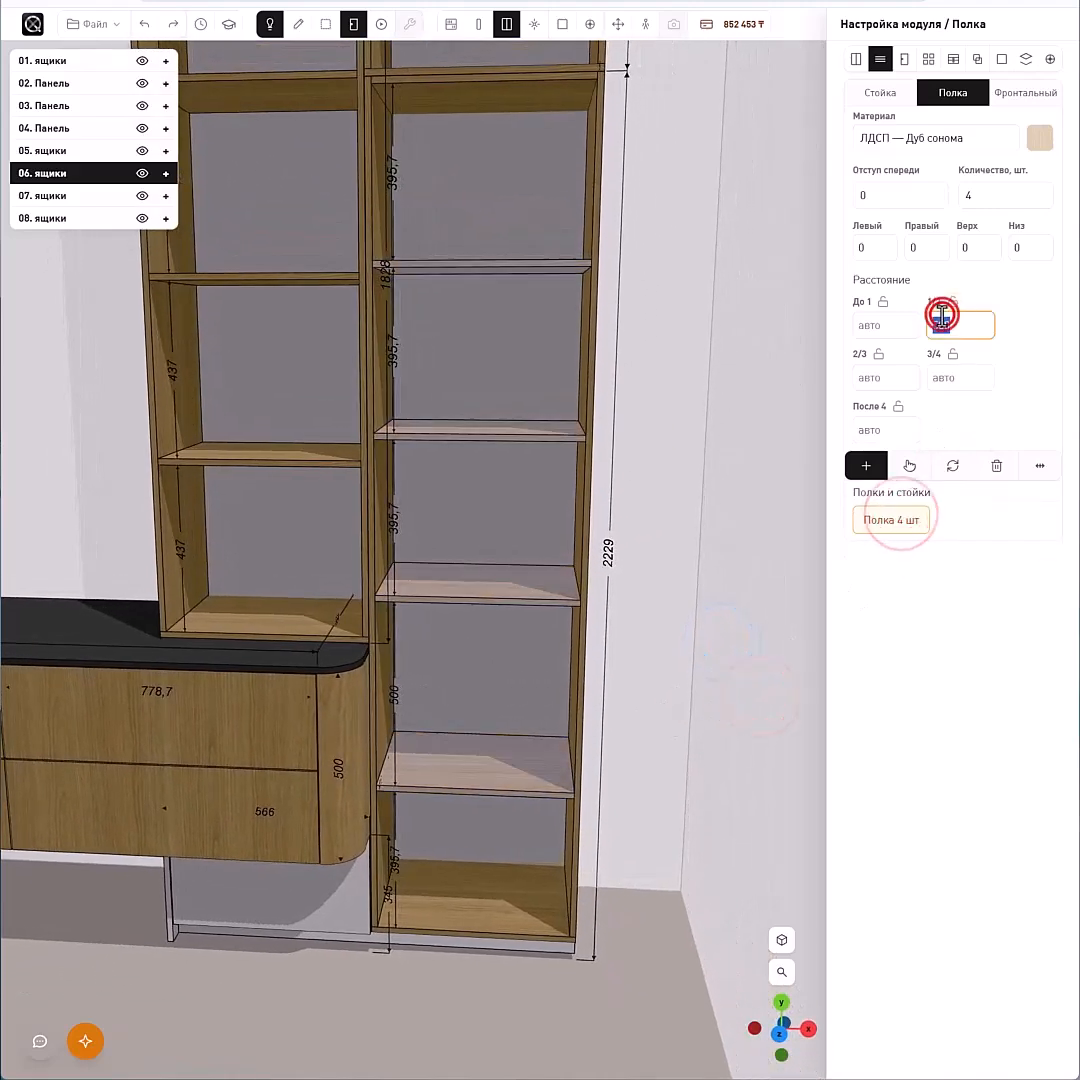
left_click(952, 465)
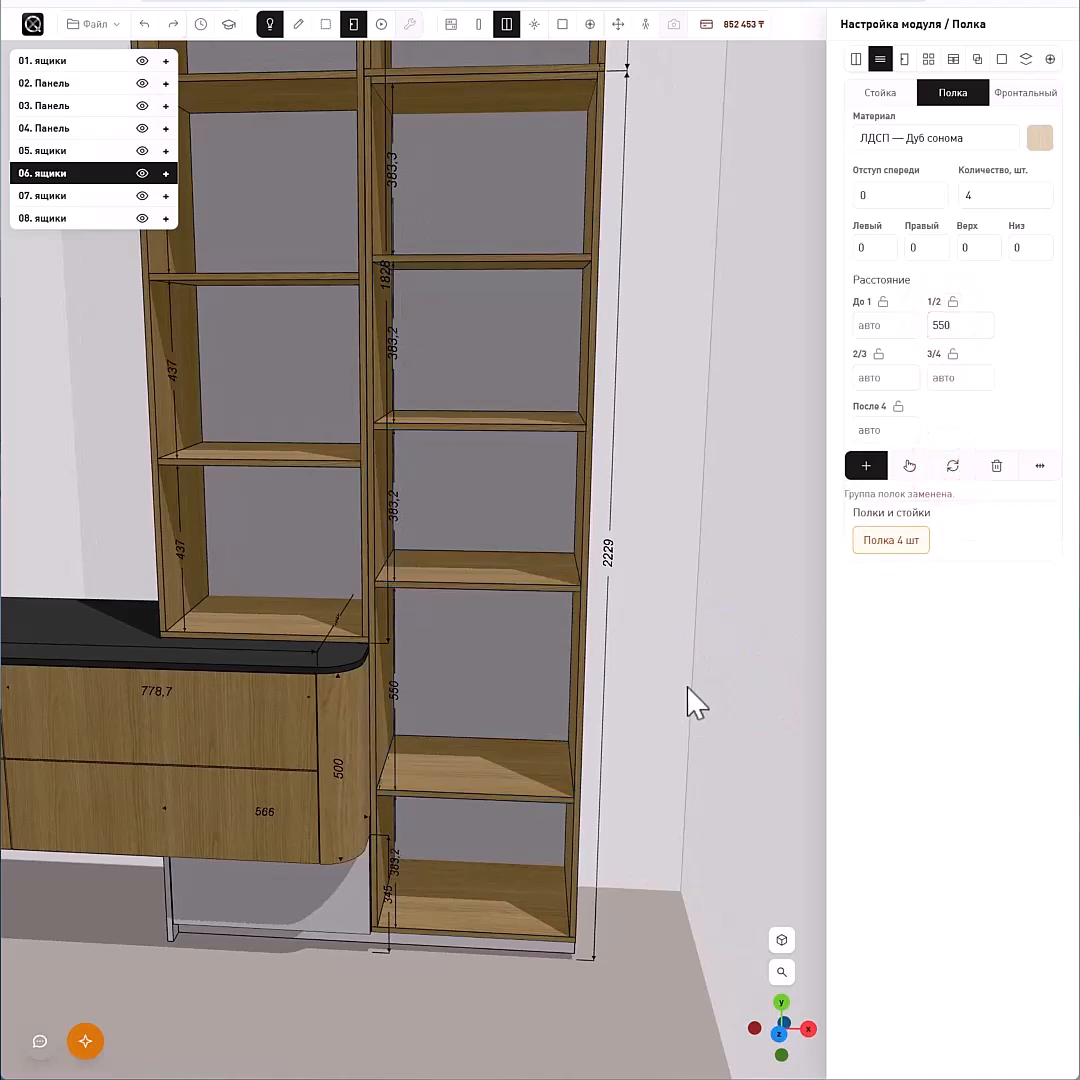
key("Escape")
left_click_drag(653, 702, 718, 730)
right_click_drag(718, 730, 712, 742)
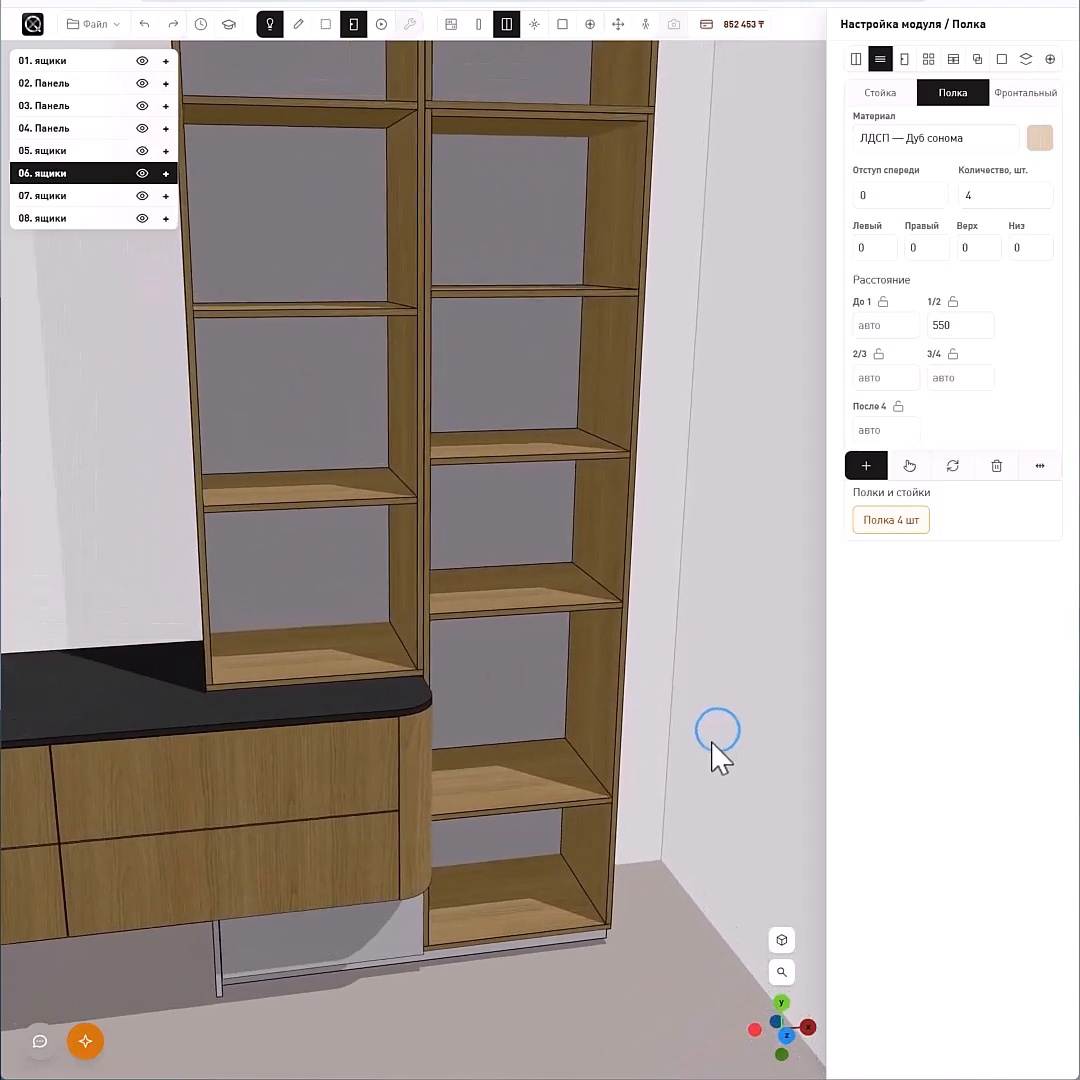
- Choose a different front material for the inset Тандем Blum drawer and apply the drawer configuration
left_click(951, 59)
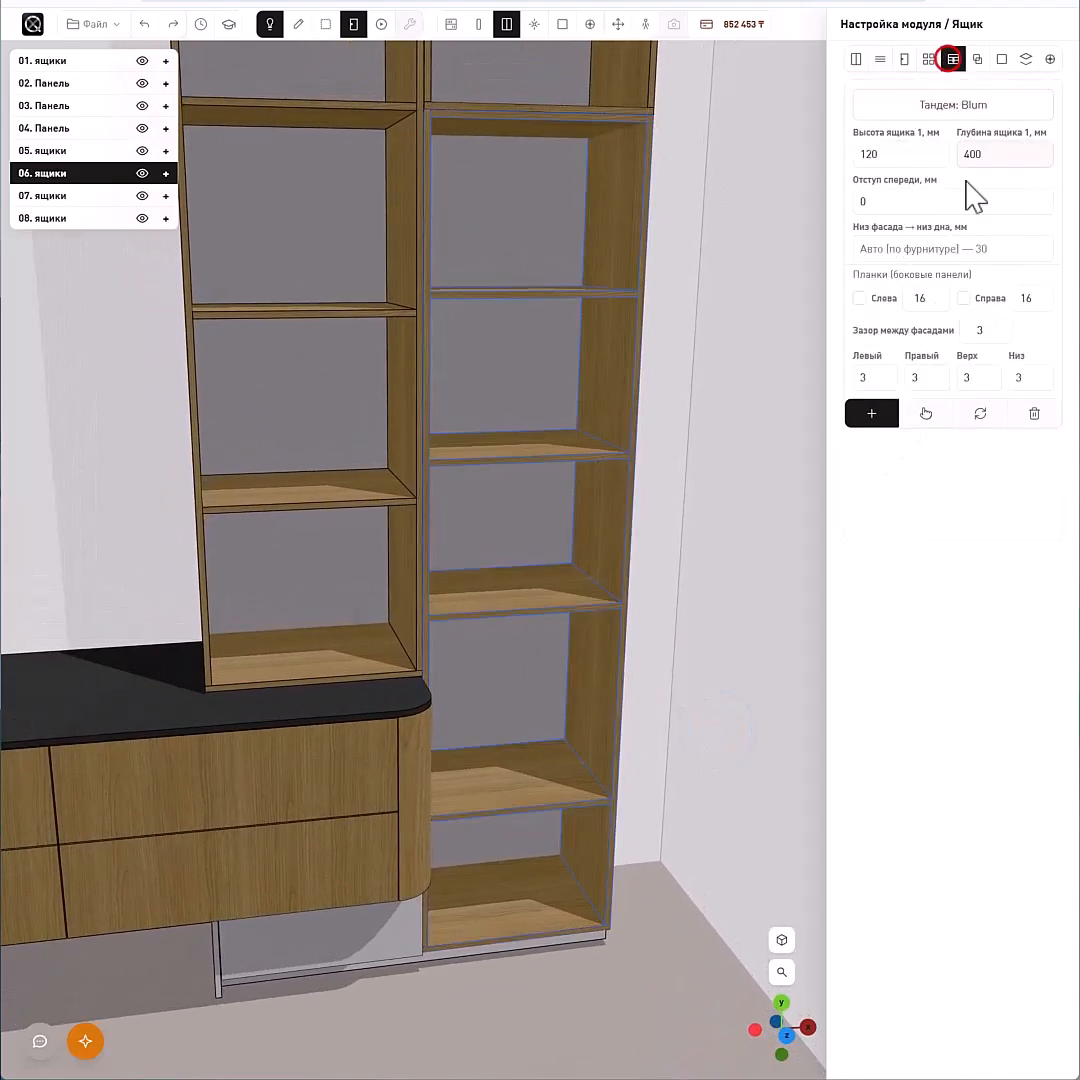
left_click(925, 106)
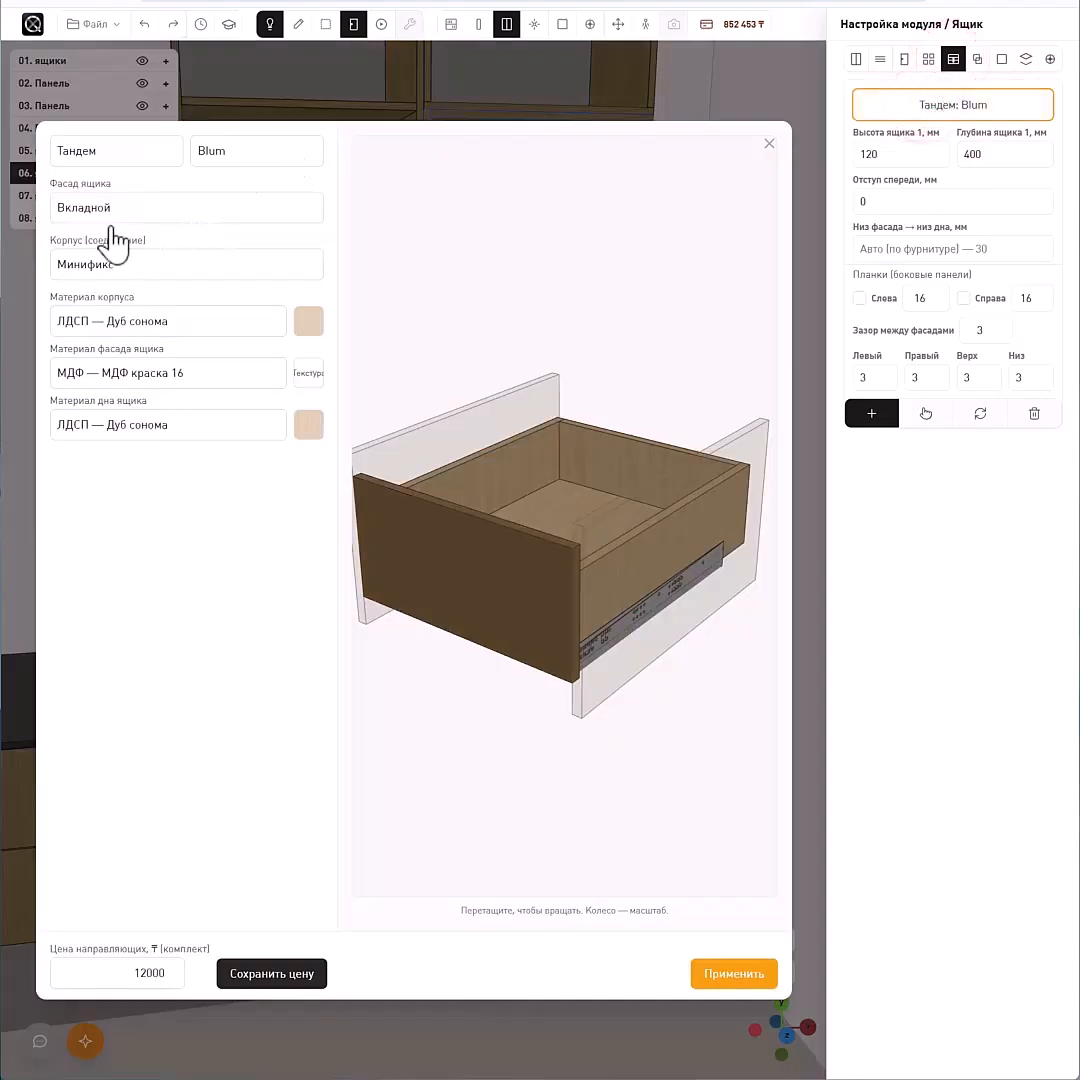
left_click(170, 380)
left_click(323, 372)
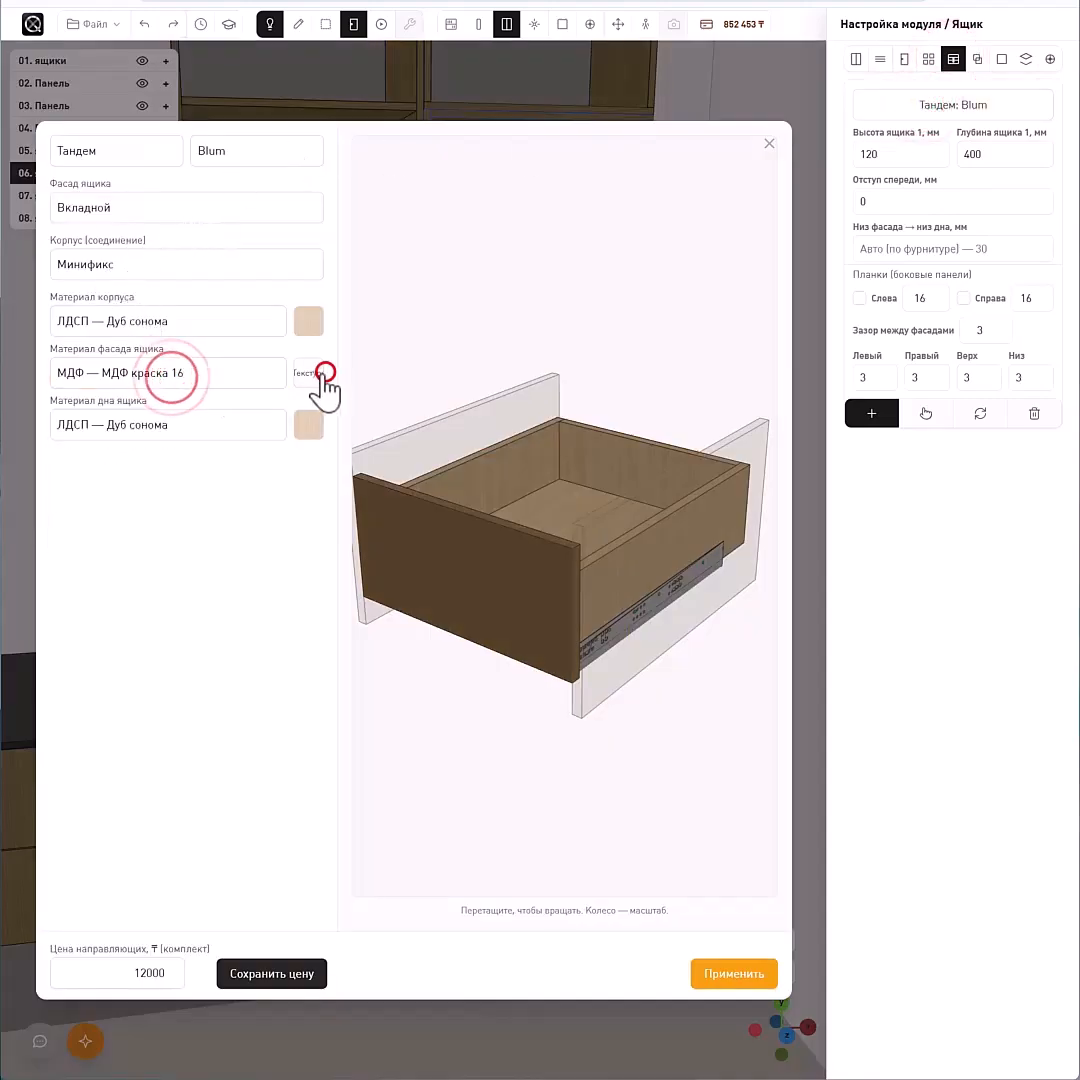
left_click(228, 373)
left_click(216, 537)
left_click(734, 973)
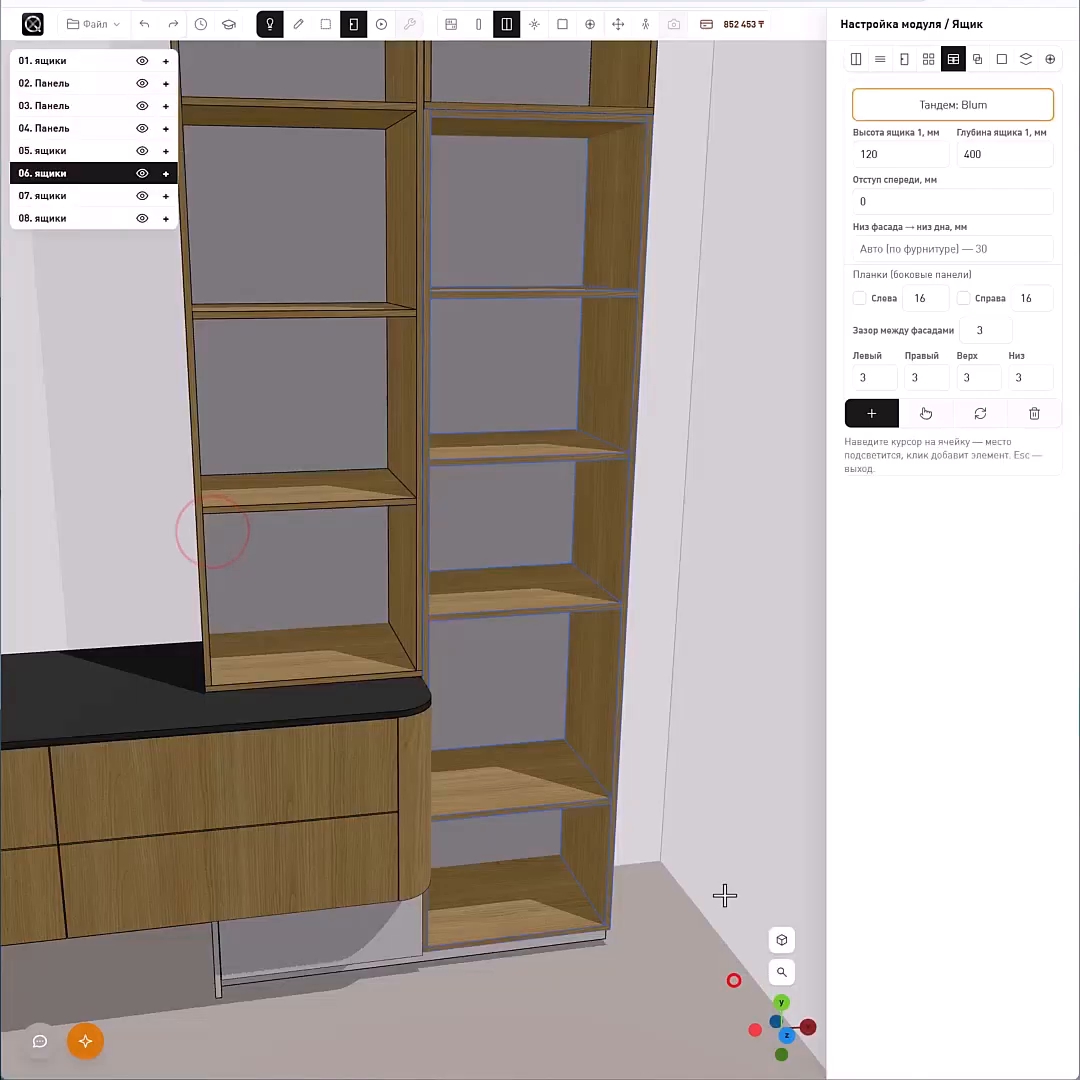
- Add four drawers to the 550 mm compartment between the tall cabinet's two lowest shelves
left_click(562, 665)
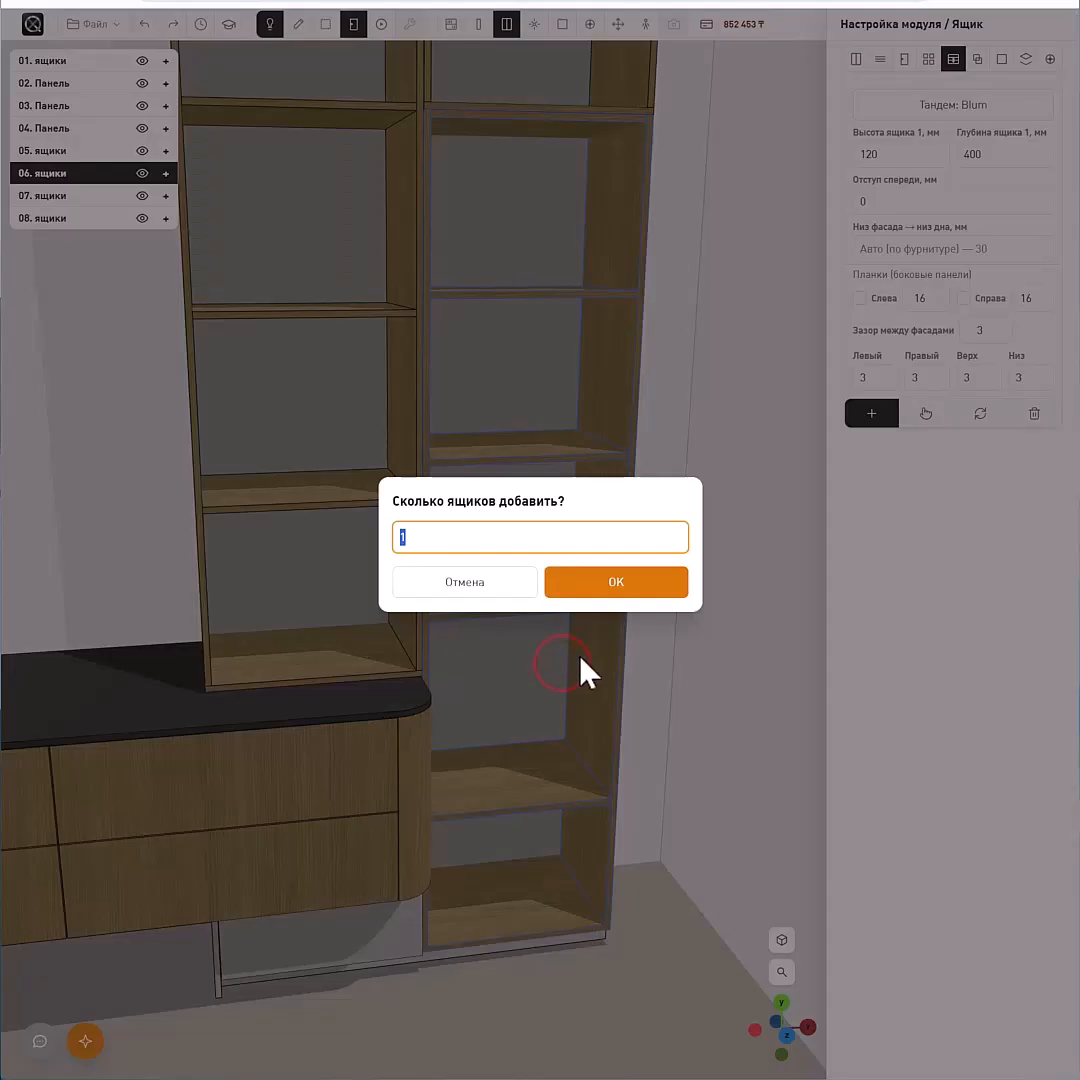
type("4")
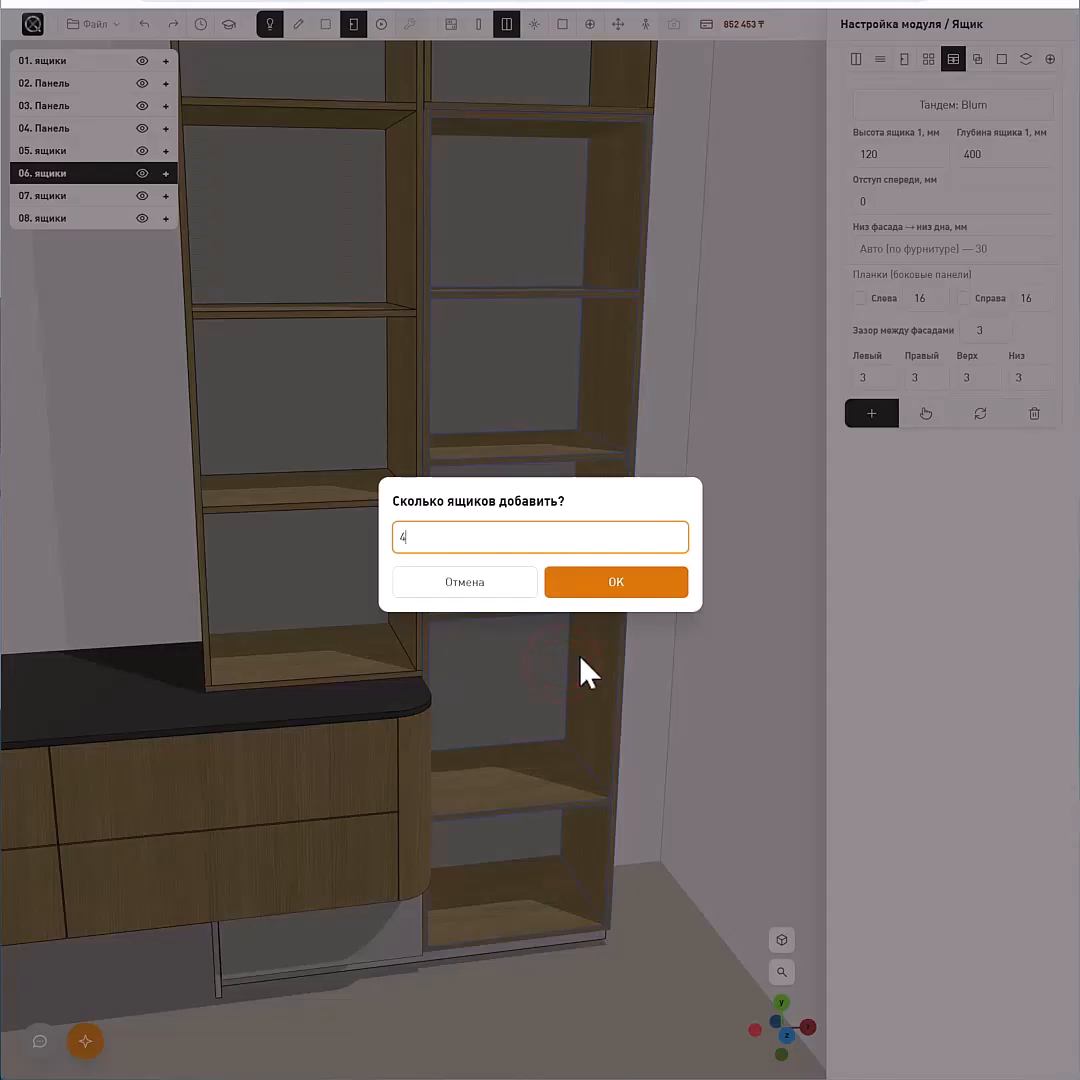
left_click(608, 585)
left_click(268, 24)
left_click_drag(689, 576, 559, 646)
- Enable the 16 mm filler strip on the right side of the four drawers and update the drawer group
left_click(966, 443)
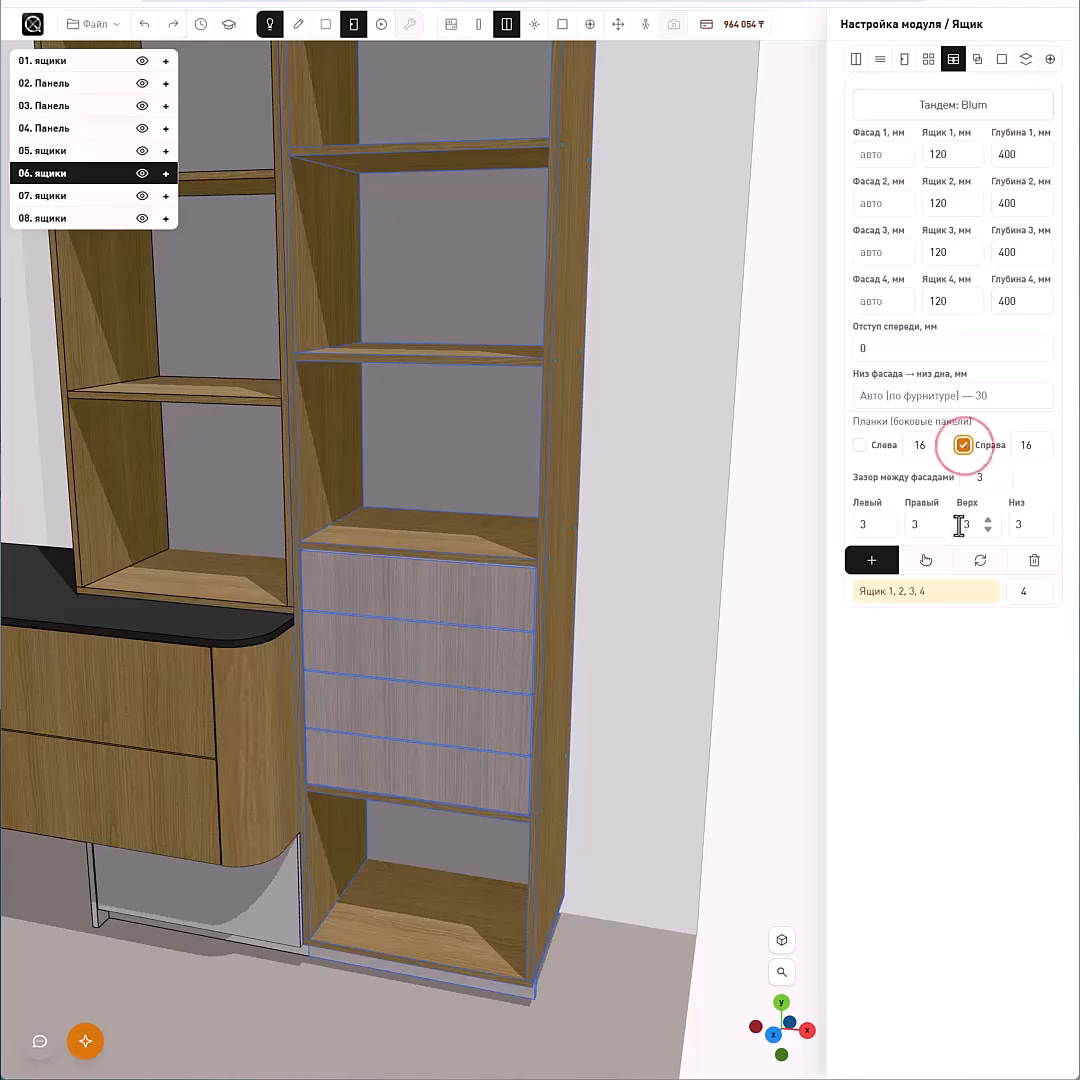
left_click(980, 560)
left_click_drag(591, 690, 595, 600)
left_click(268, 24)
left_click_drag(712, 585, 676, 565)
scroll(677, 562, "down", 5)
right_click_drag(671, 492, 690, 630)
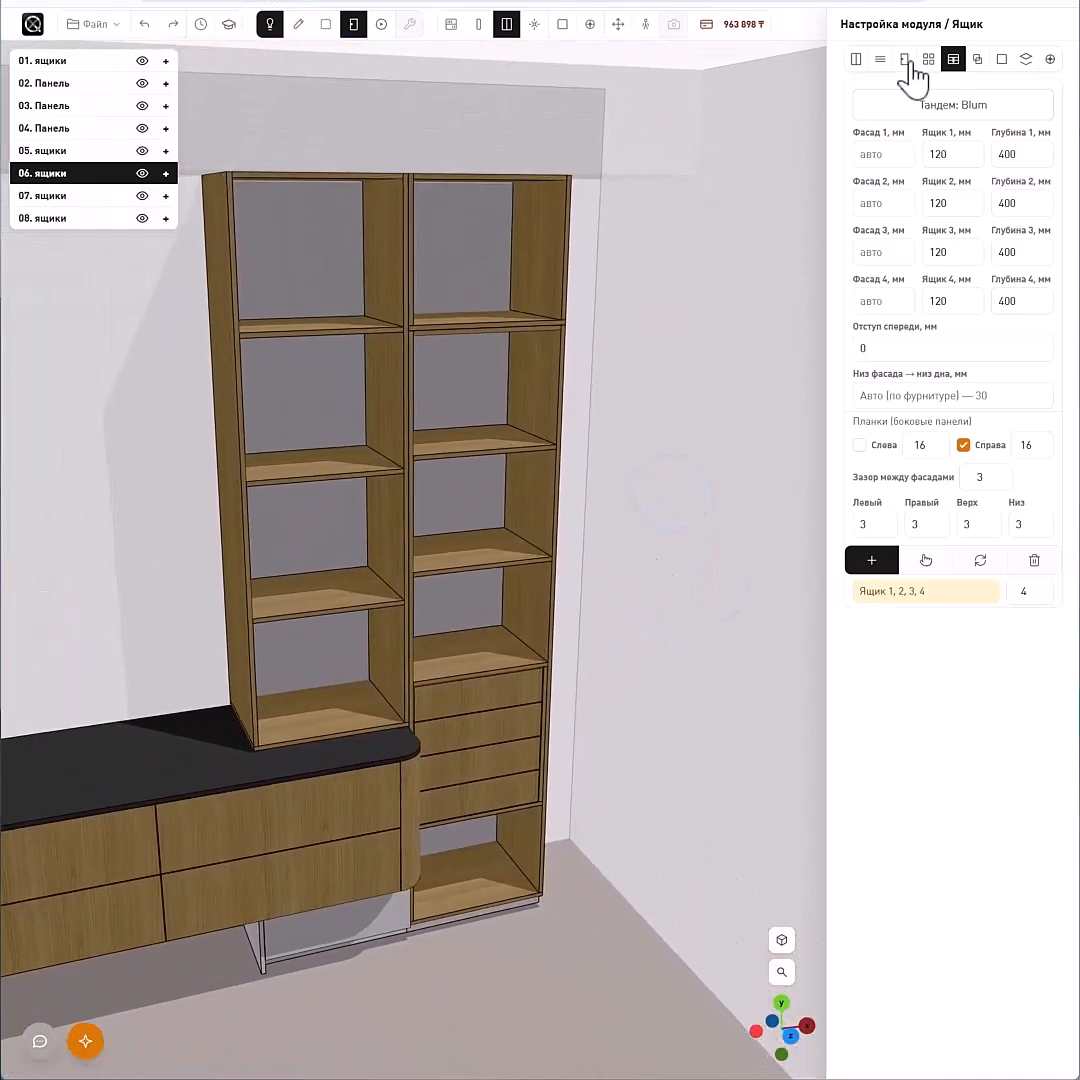
- Give the Модерн overlay front in МДФ краска 16 the solid pale pink colour from the texture gallery
left_click(904, 59)
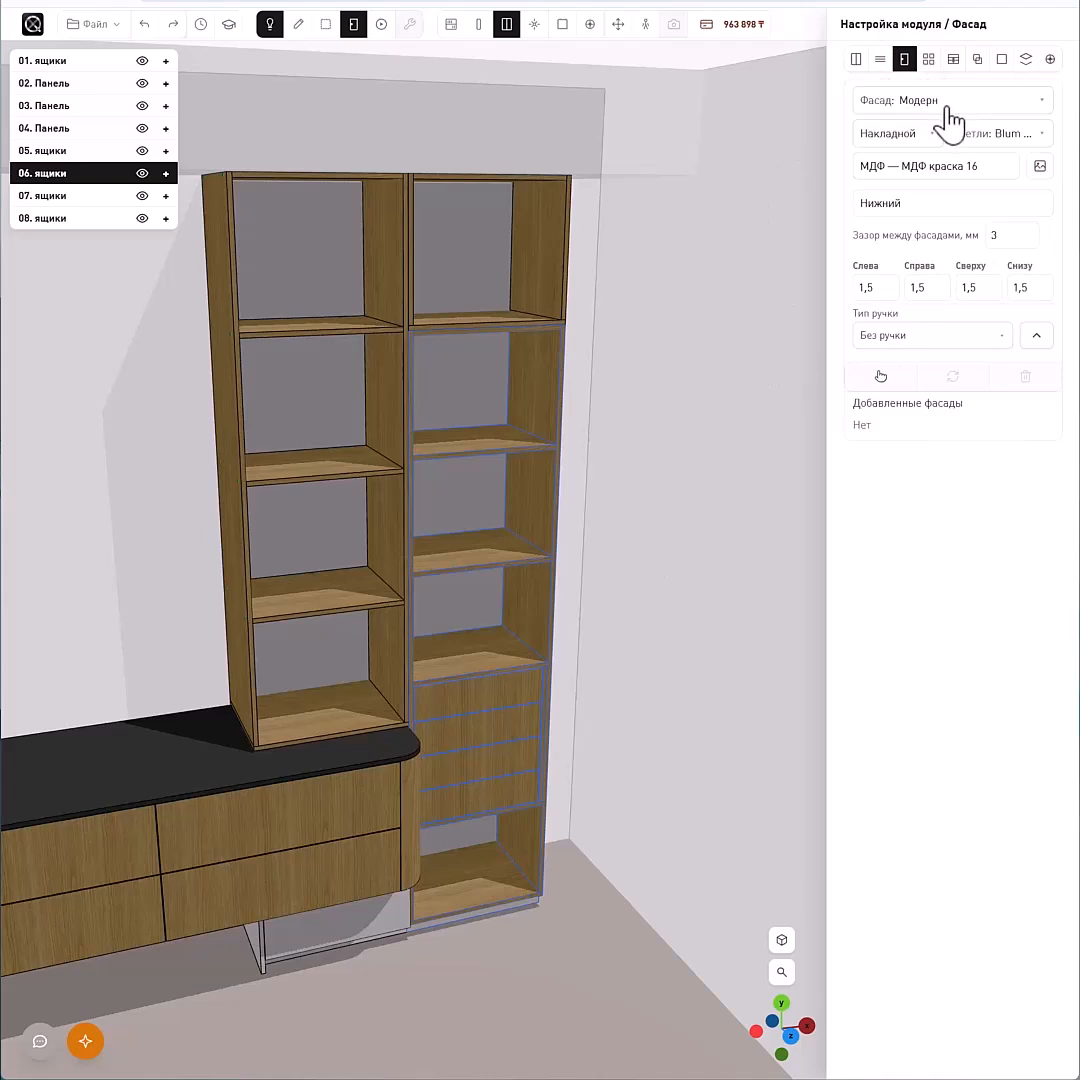
left_click(1042, 168)
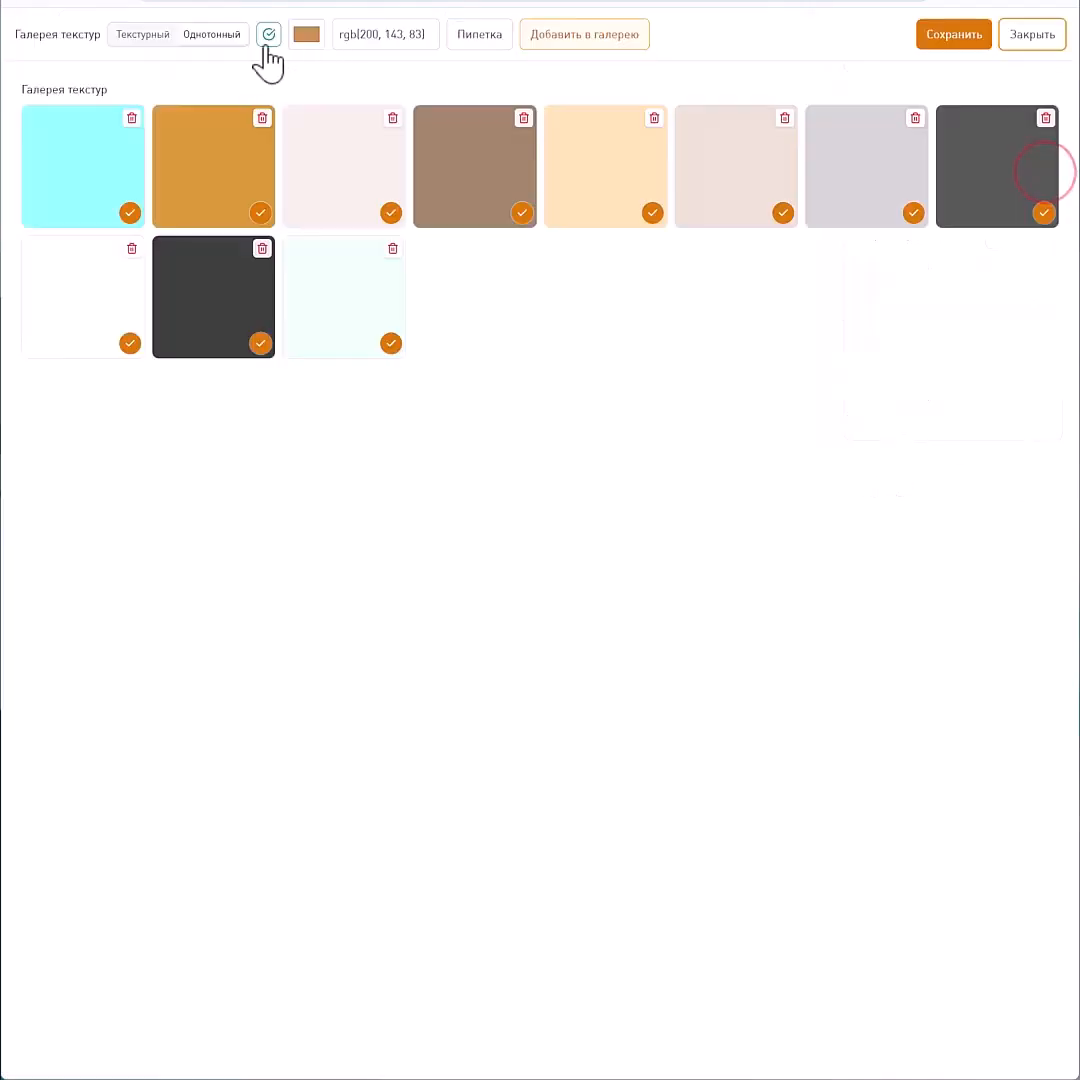
left_click(391, 212)
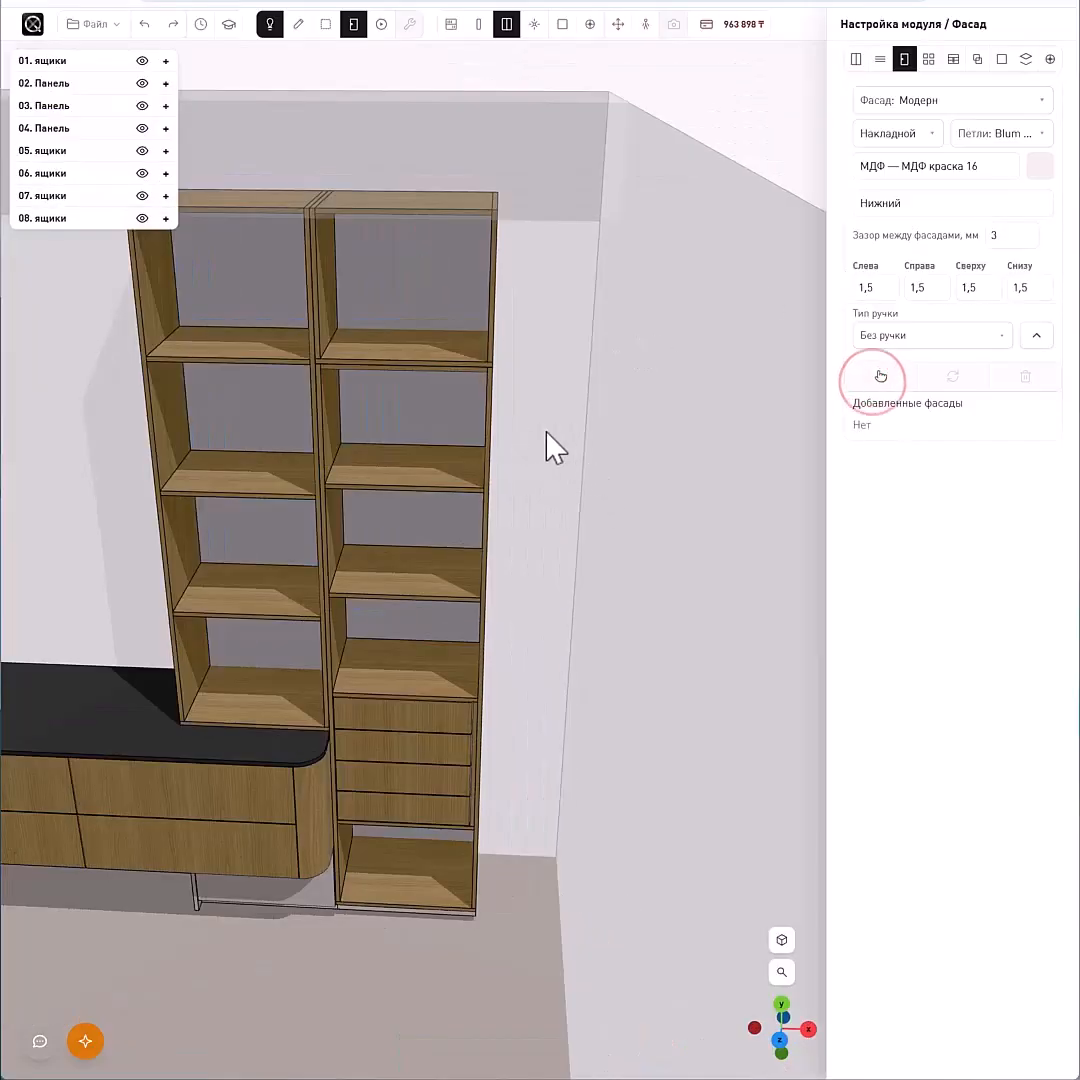
- Cover the tall cabinet with one overlay front spanning from its top compartment to its bottom compartment
left_click(549, 437)
left_click(900, 377)
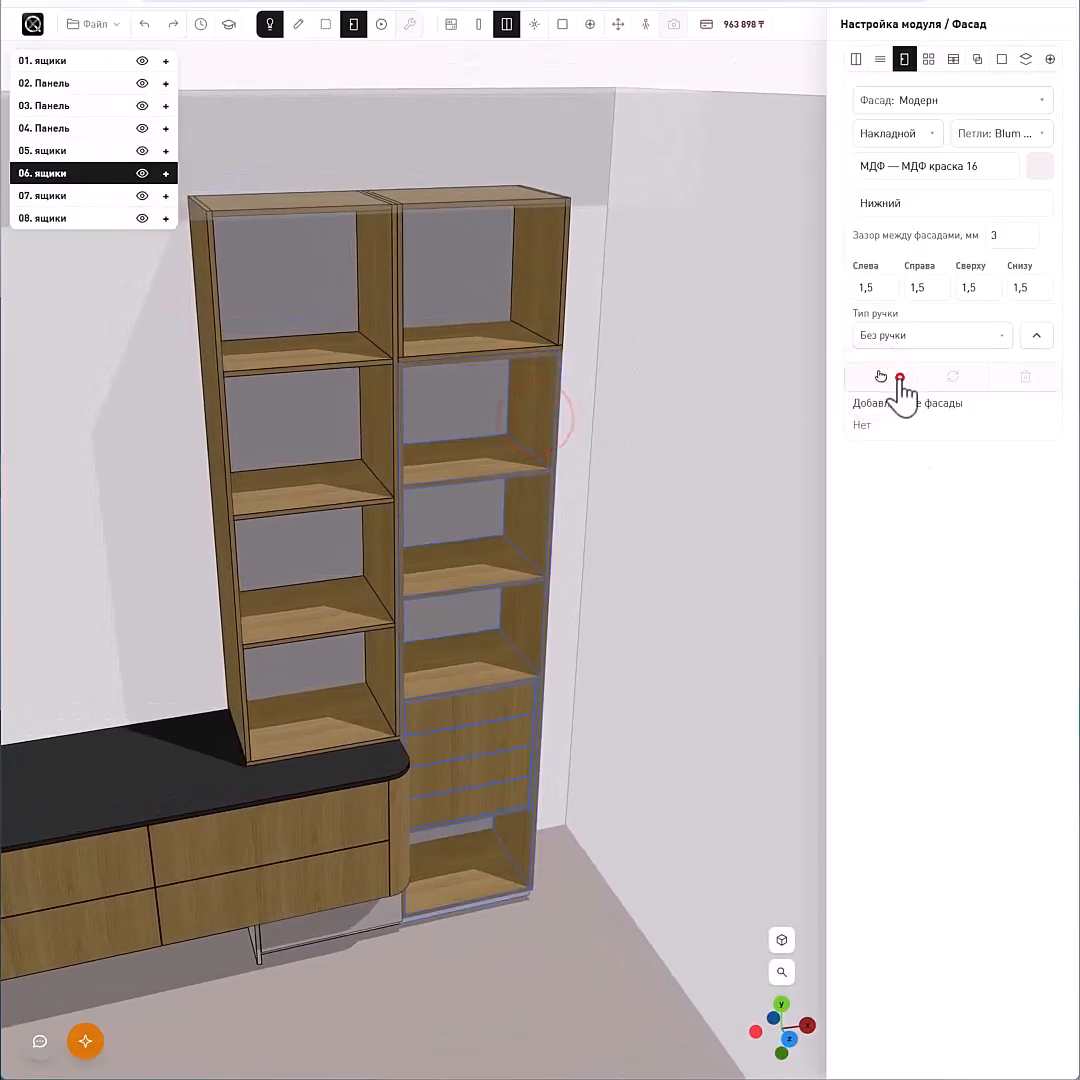
left_click(547, 400)
left_click(463, 861)
left_click_drag(680, 735, 334, 525)
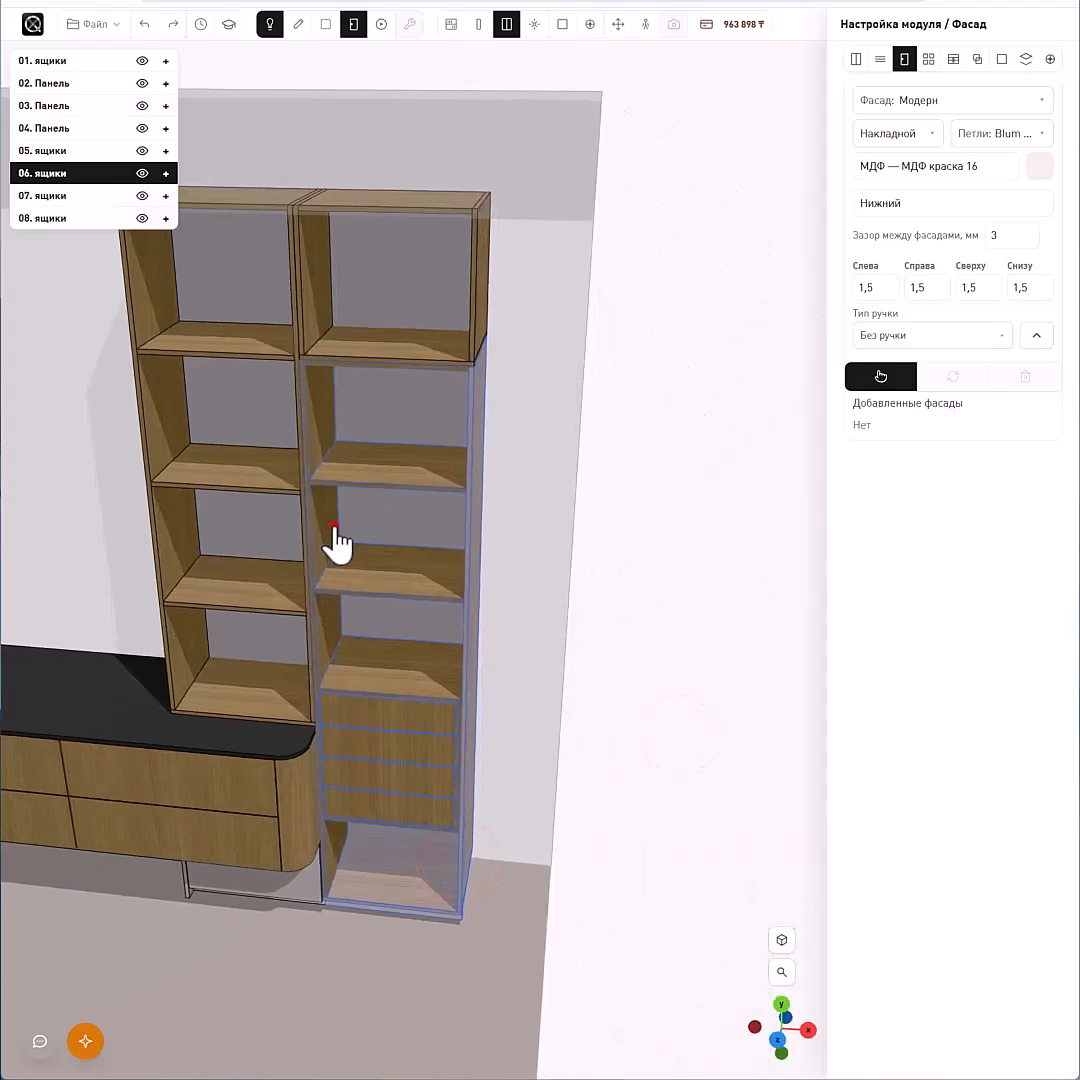
left_click(334, 525)
left_click_drag(595, 580, 618, 465)
- Switch the model to the transparent line display and set the tall cabinet's front to Левый opening
left_click(407, 295)
left_click_drag(552, 403, 703, 395)
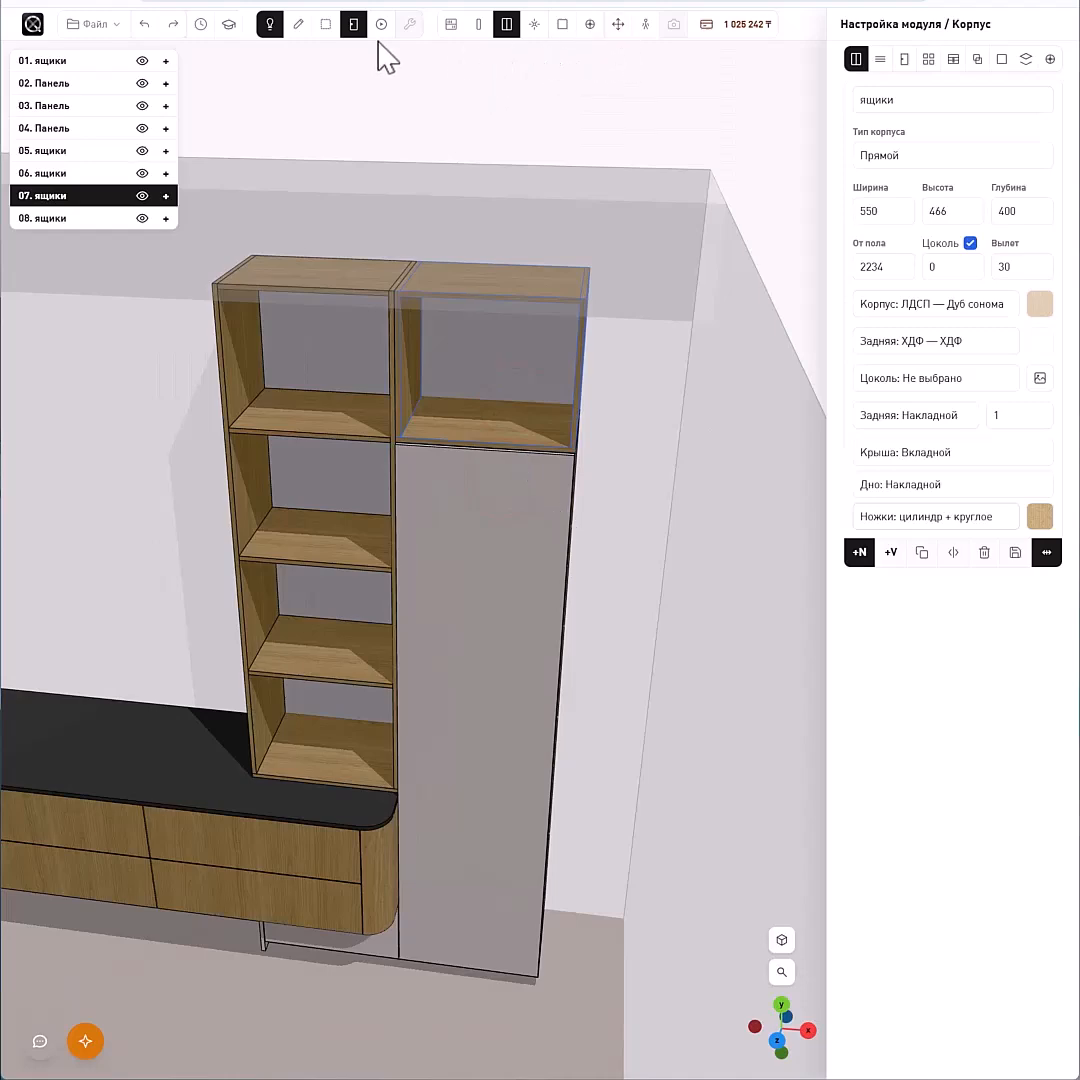
left_click(303, 24)
mouse_move(608, 446)
left_mouse_down()
mouse_move(651, 429)
mouse_move(692, 371)
left_mouse_up()
left_click(612, 433)
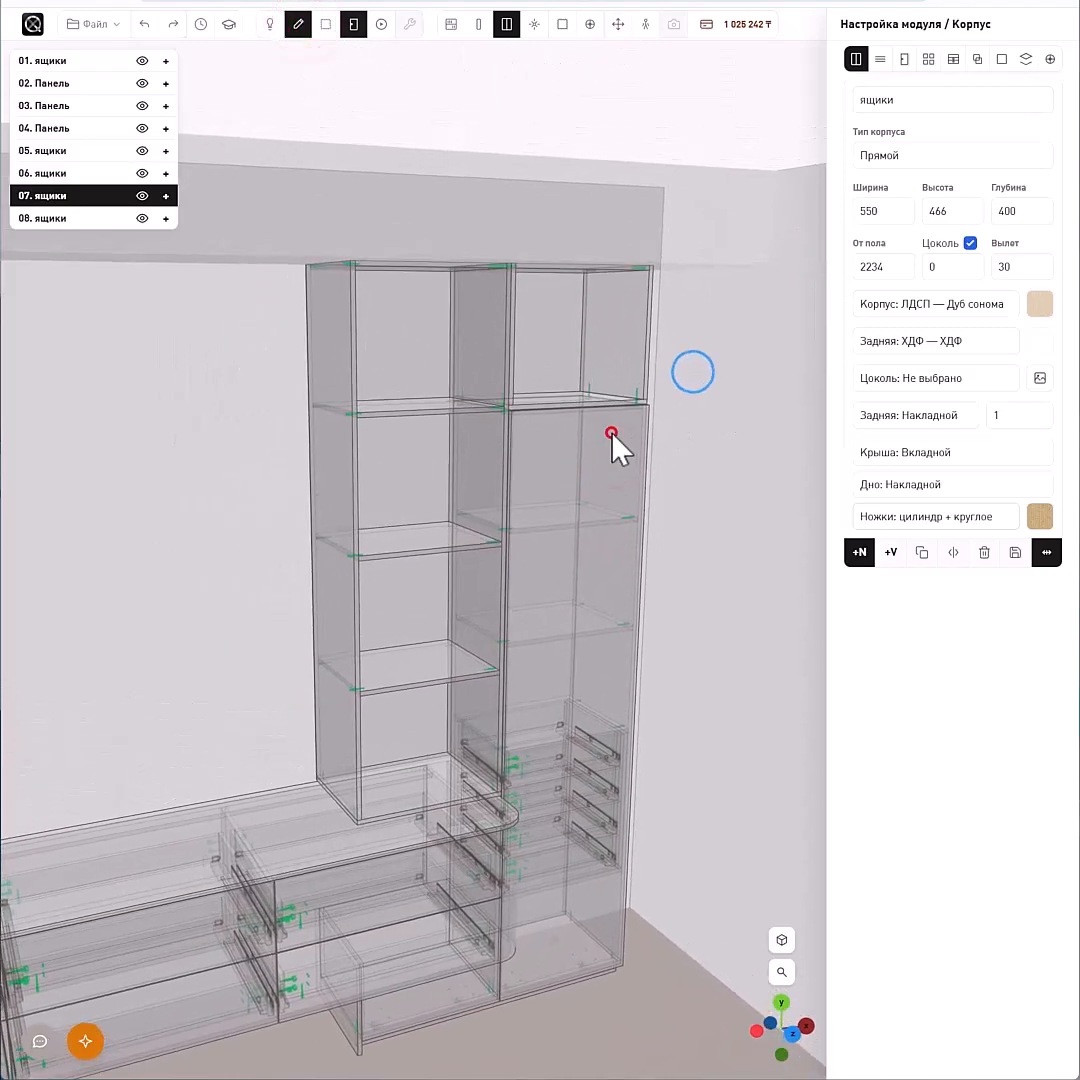
left_click(904, 59)
left_click(933, 431)
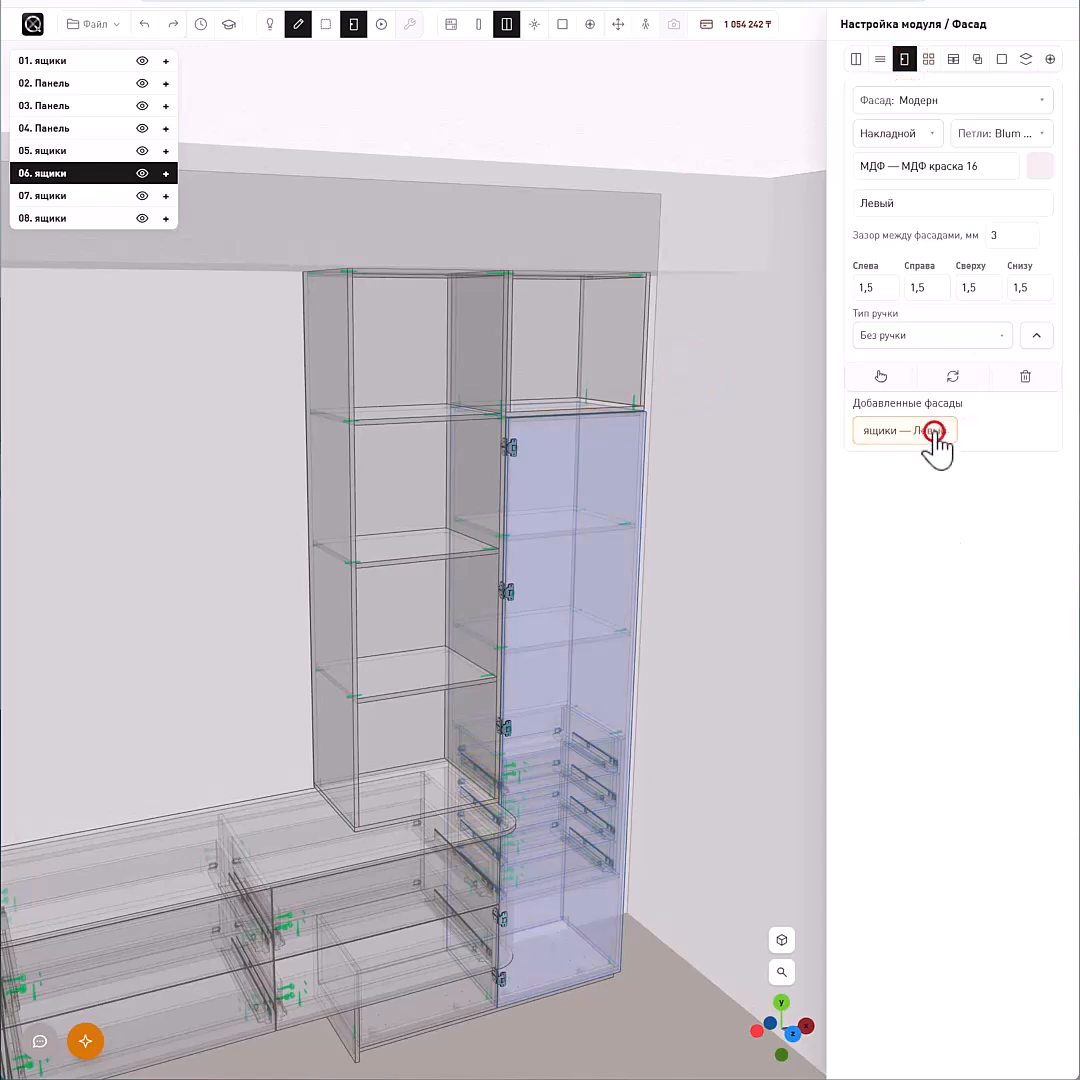
- Change the tall cabinet's front to Правый opening and extend it over the upper module with a top offset of -465
left_click(901, 207)
left_click(874, 265)
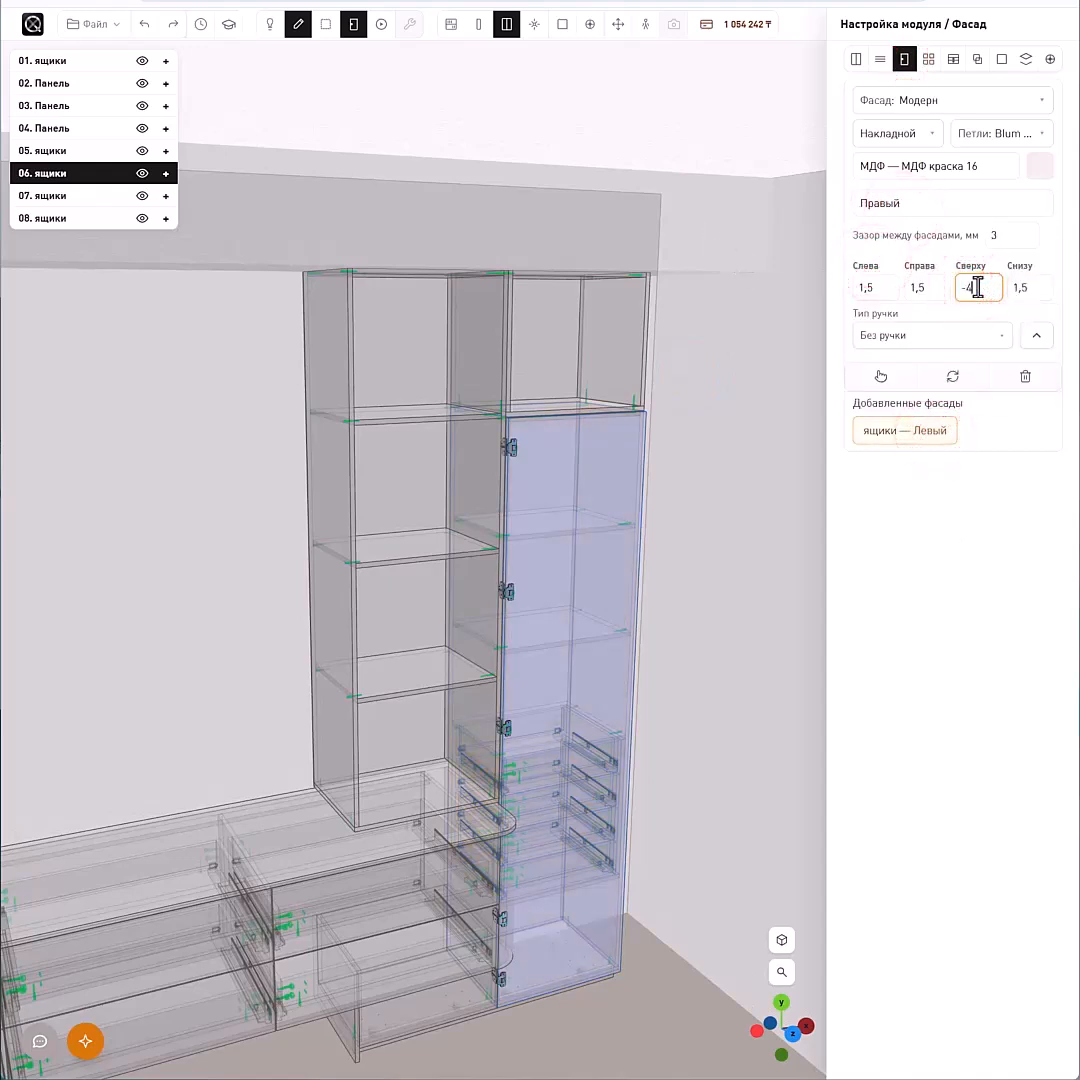
left_click(955, 375)
left_click_drag(705, 583, 583, 573)
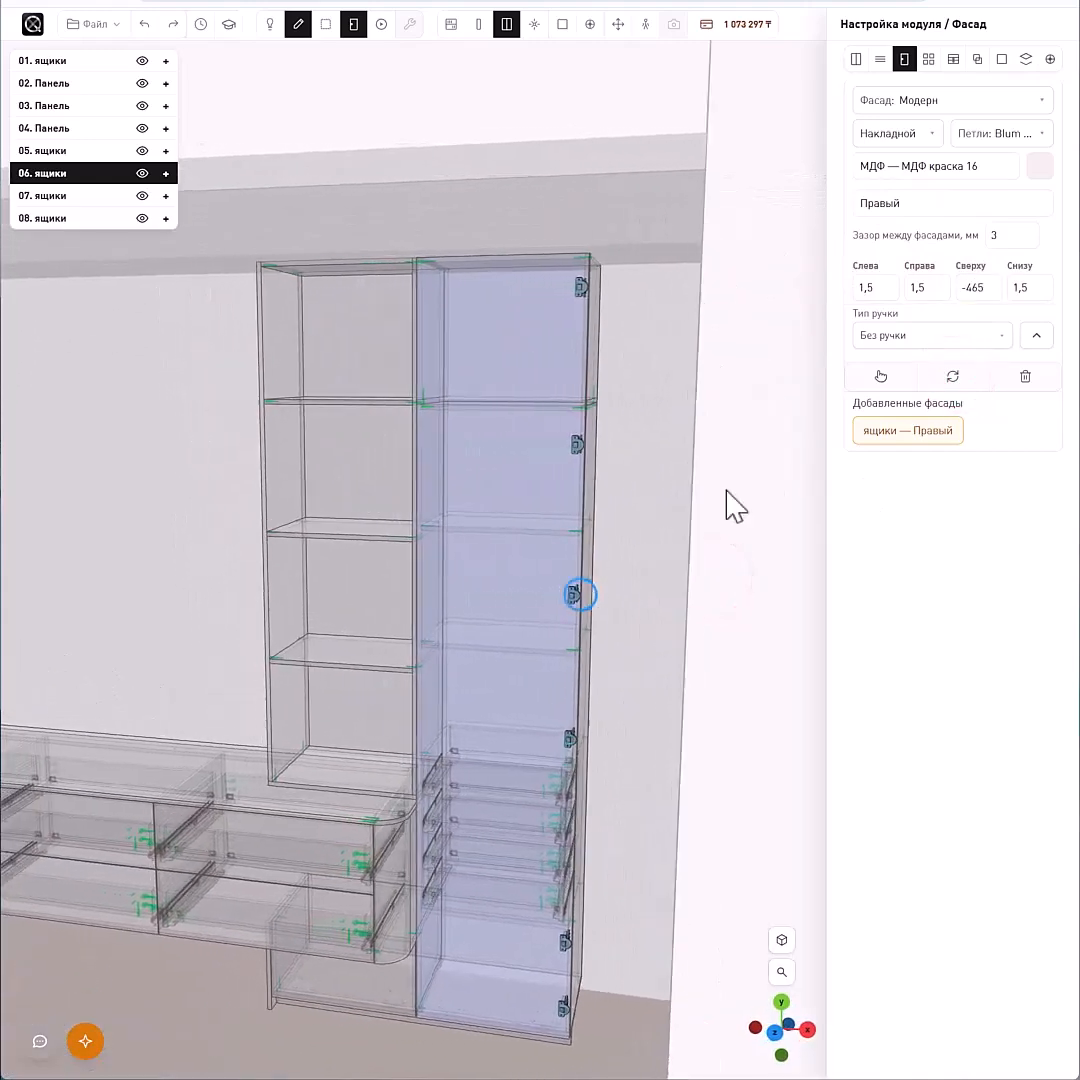
- Cover the shelf column above the wall cabinet with a full-height Левый front with 1,5 mm offsets and swing it open
left_click(904, 200)
left_click(900, 235)
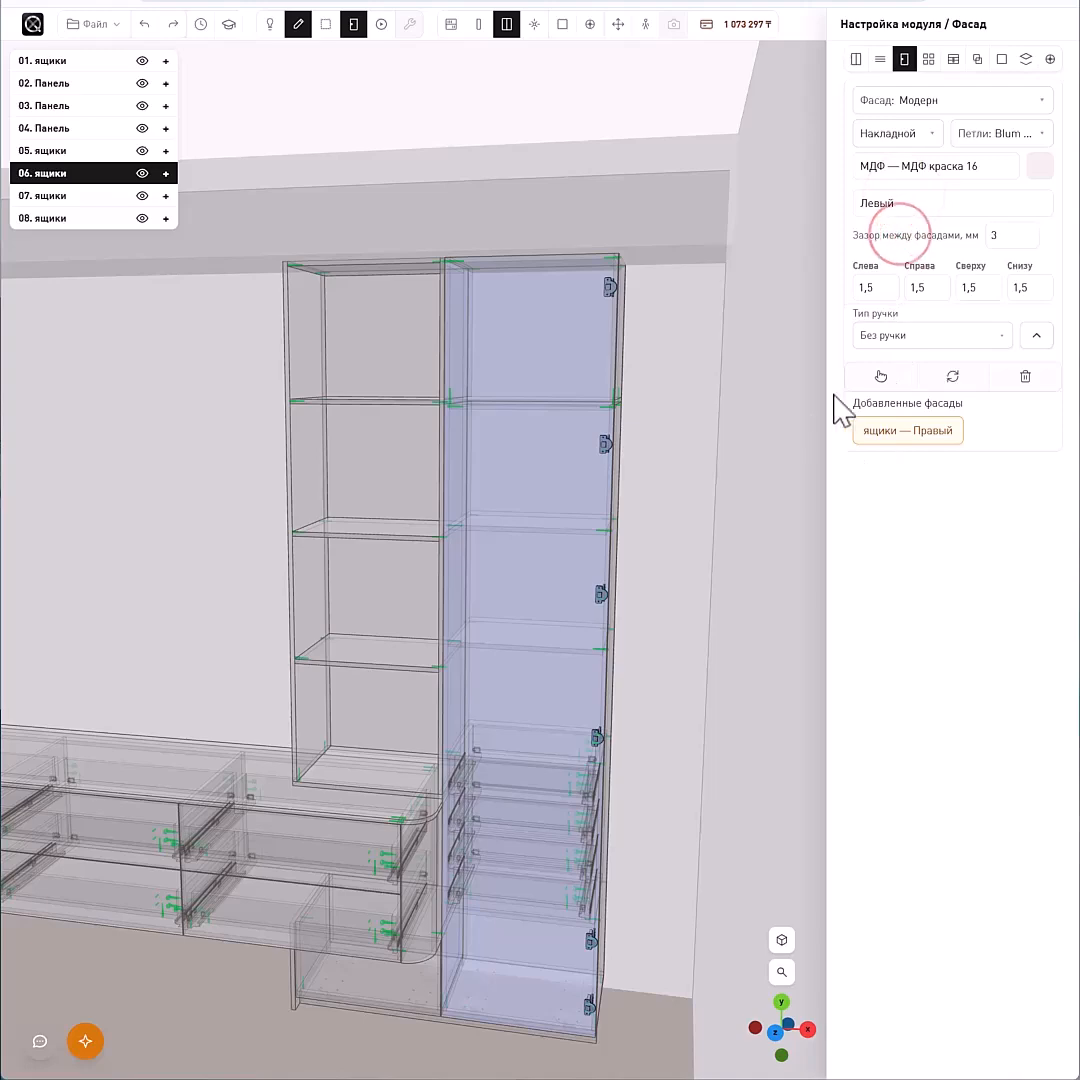
left_click(299, 299)
left_click(340, 260)
left_click_drag(101, 547, 530, 493)
left_click(525, 476)
left_click(482, 755)
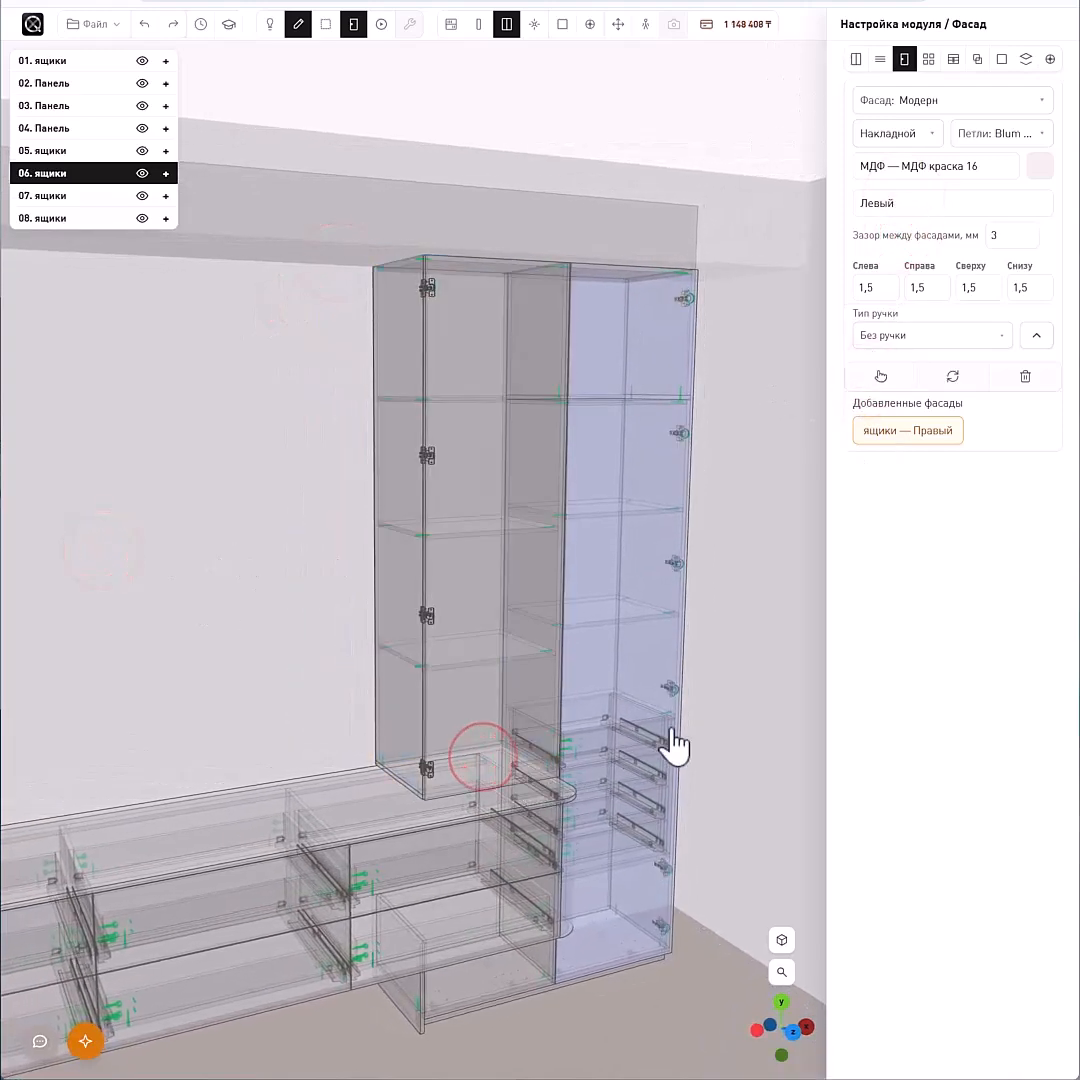
left_click_drag(753, 549, 673, 518)
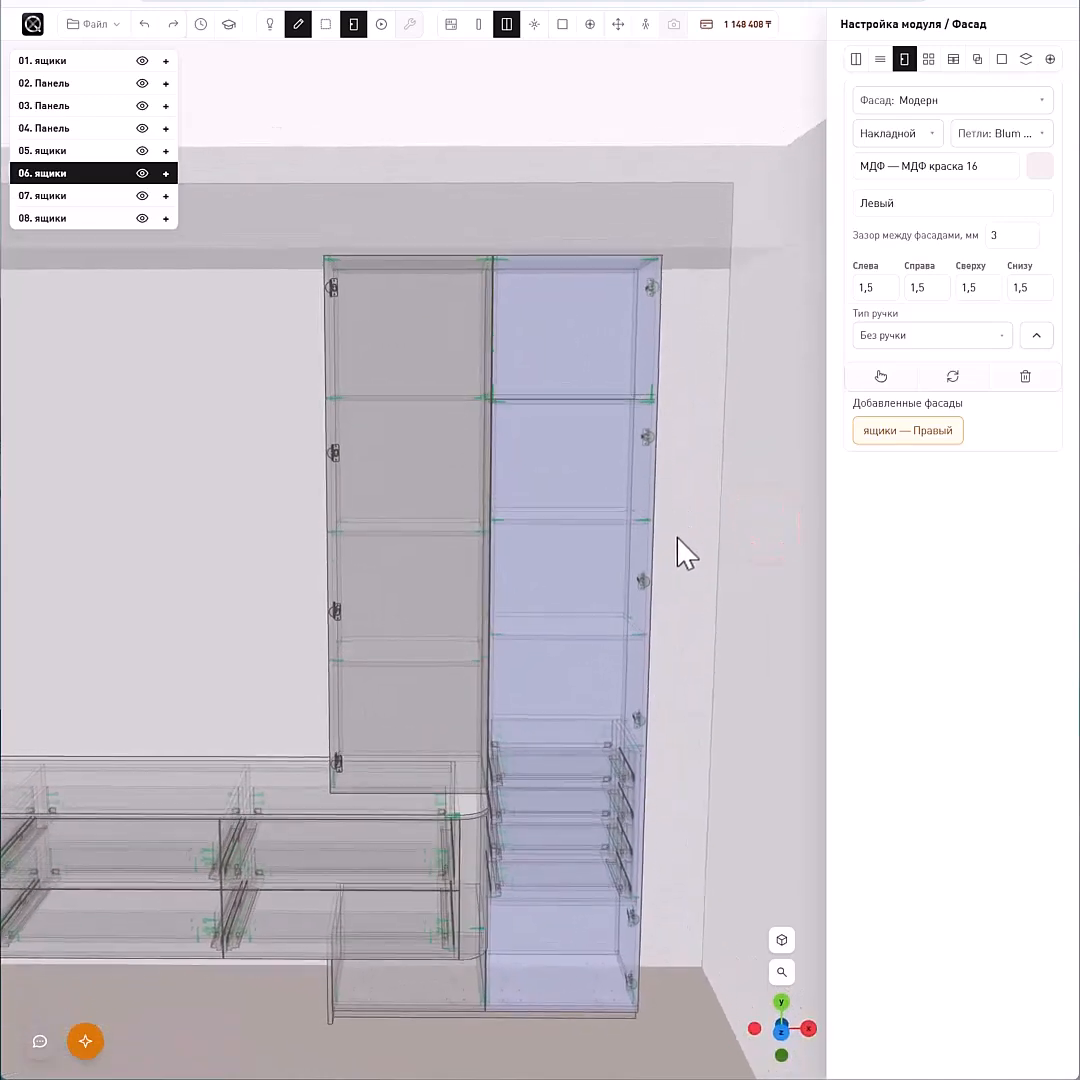
left_click(453, 407)
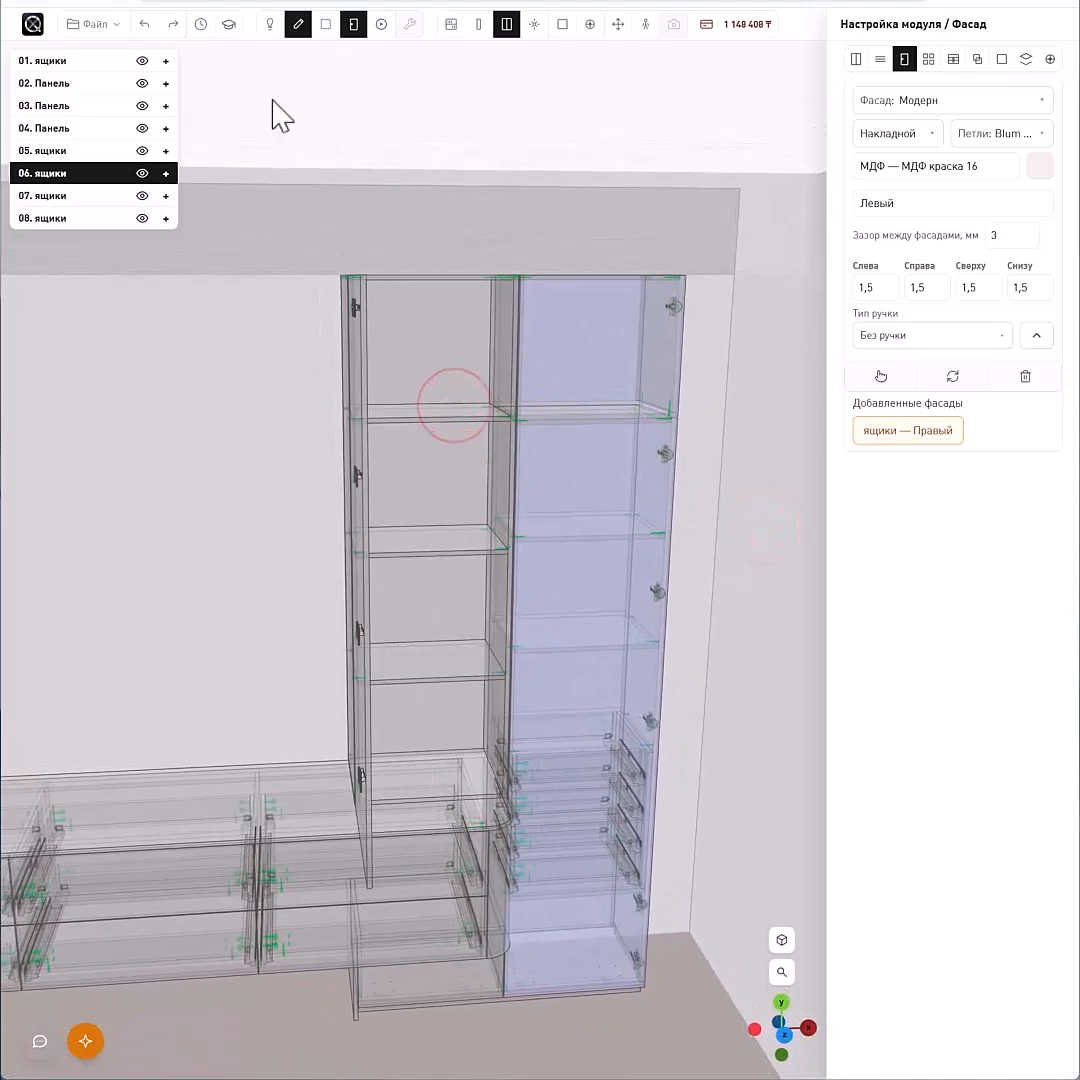
- Switch the model to the shaded, textured display and close the shelf column's front
left_click(269, 23)
left_click_drag(509, 222, 277, 393)
left_click(272, 380)
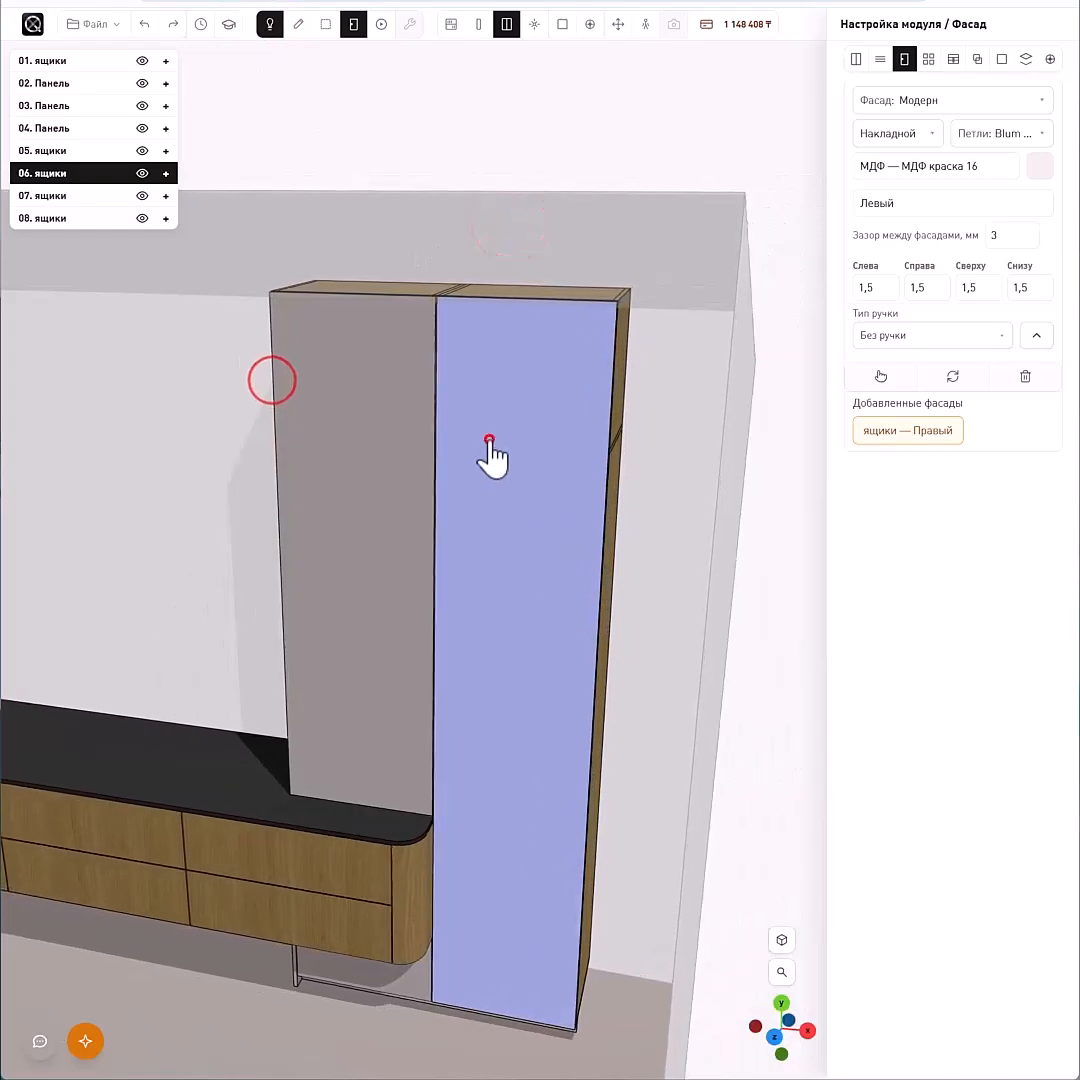
- Swing open the tall cabinet's front to examine its shelves, inner drawers and hinges, and close it again
left_click(489, 440)
left_click(590, 506)
left_click_drag(655, 585, 680, 580)
left_click(629, 519)
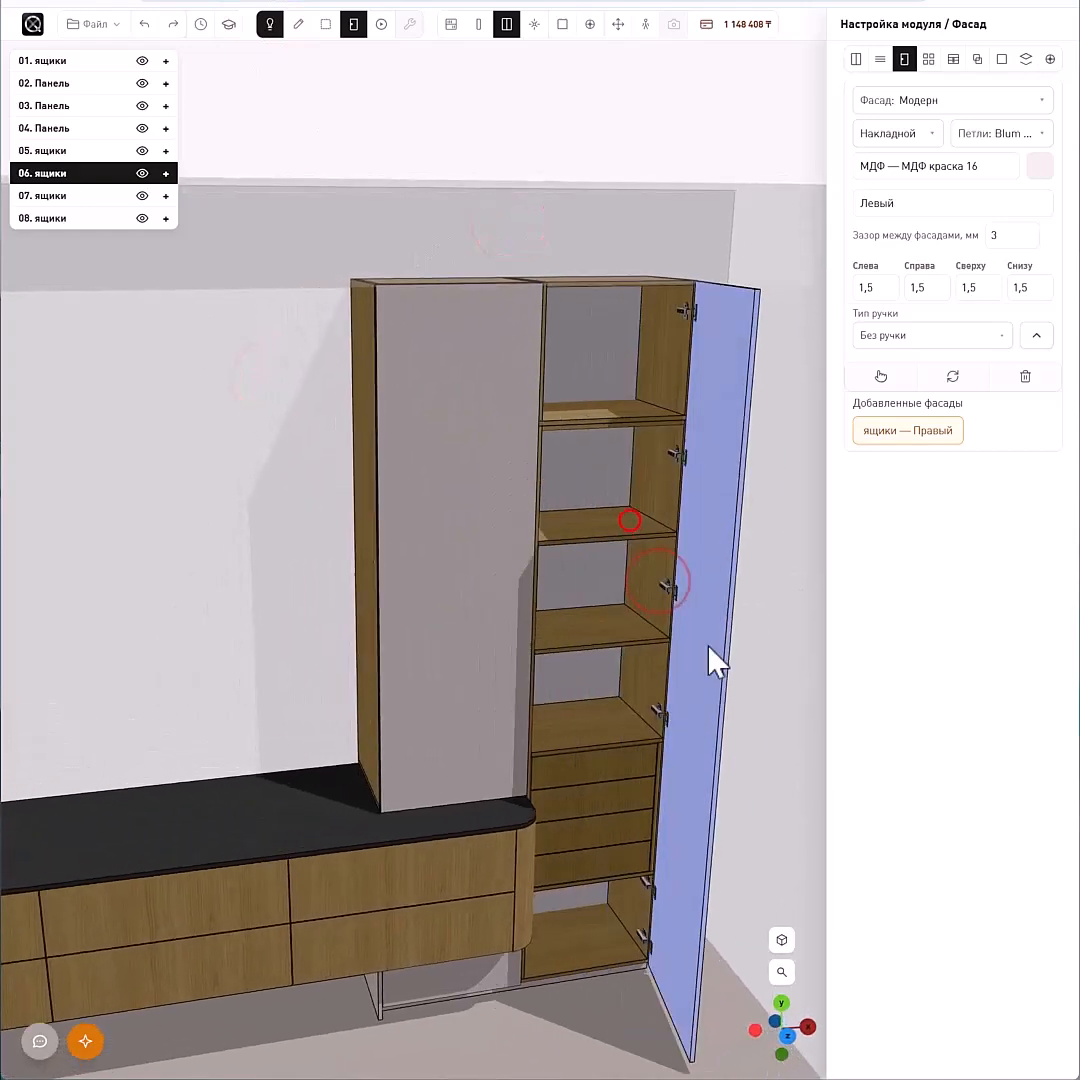
left_click_drag(745, 723, 680, 839)
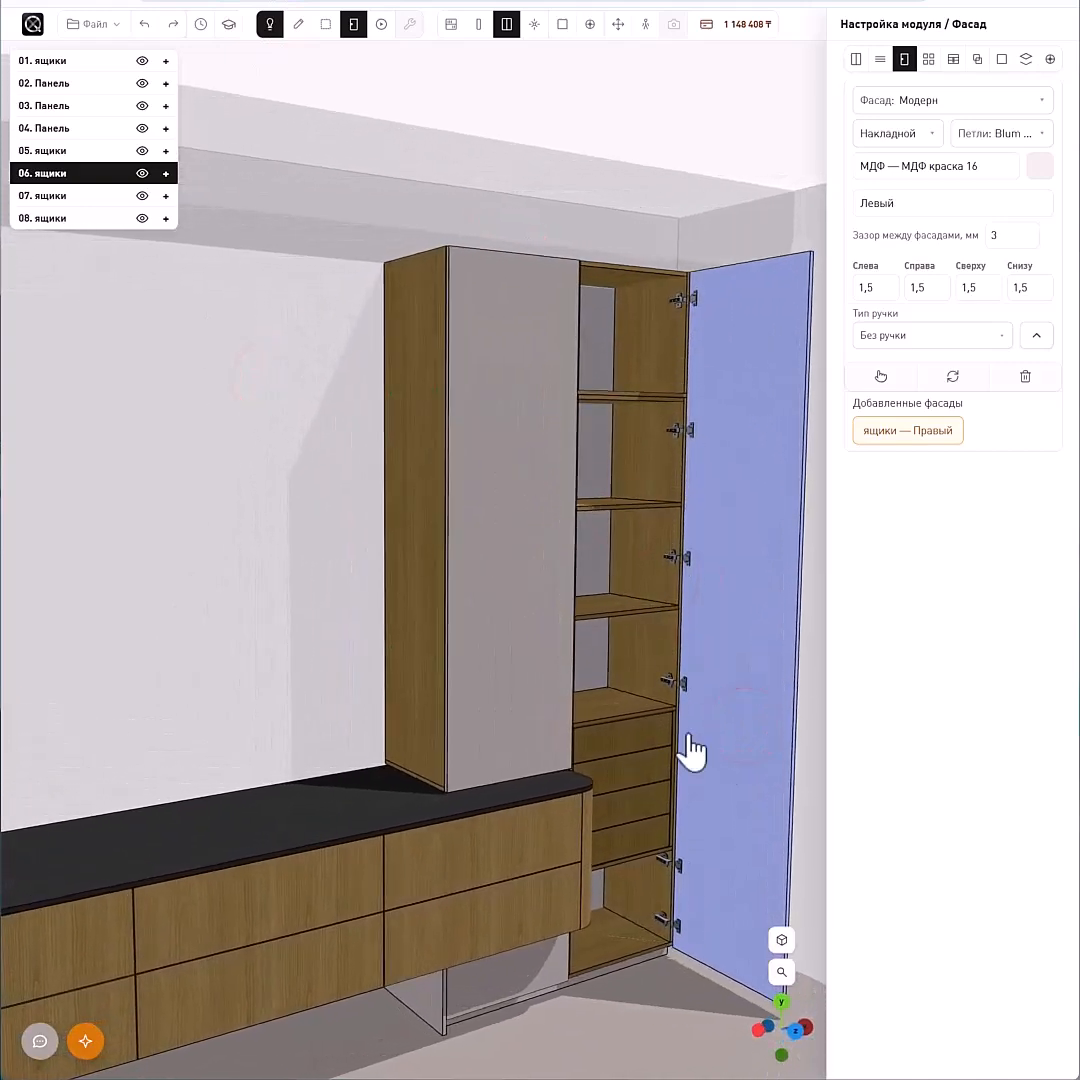
left_click(740, 638)
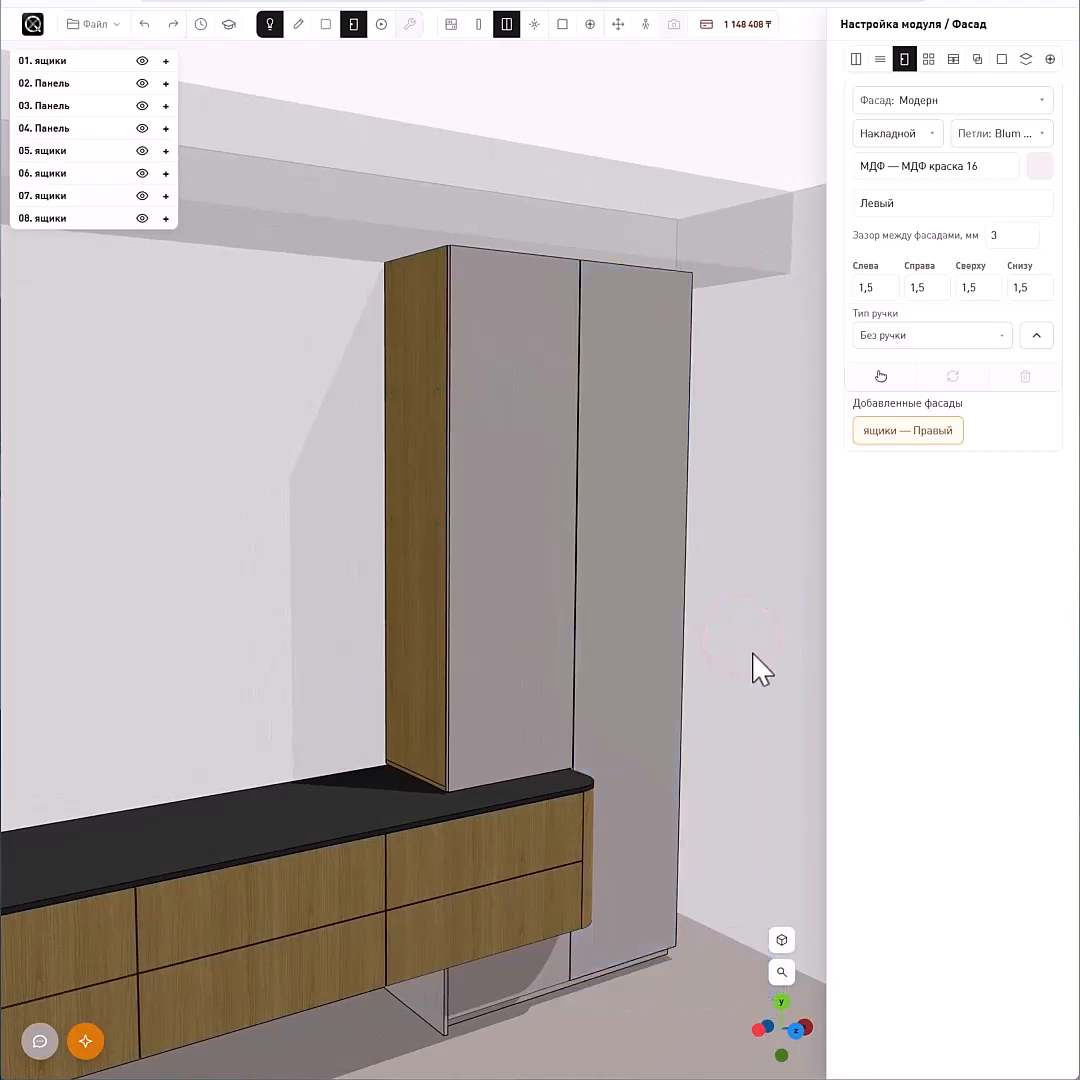
left_click_drag(707, 699, 728, 651)
- Add a 420 mm false panel in МДФ краска 16 to the left side of the shelf column, with front offset -18
left_click(450, 496)
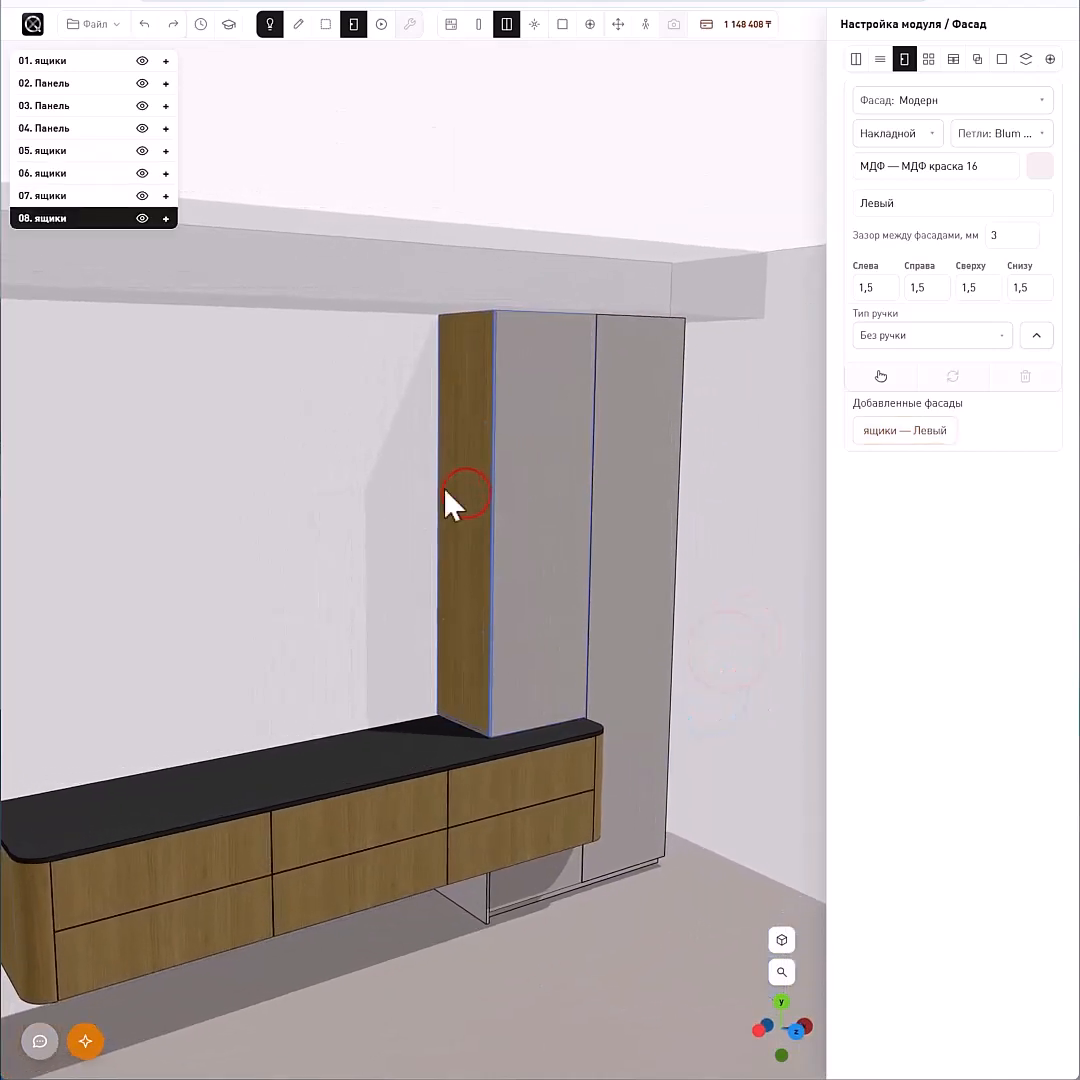
left_click(978, 59)
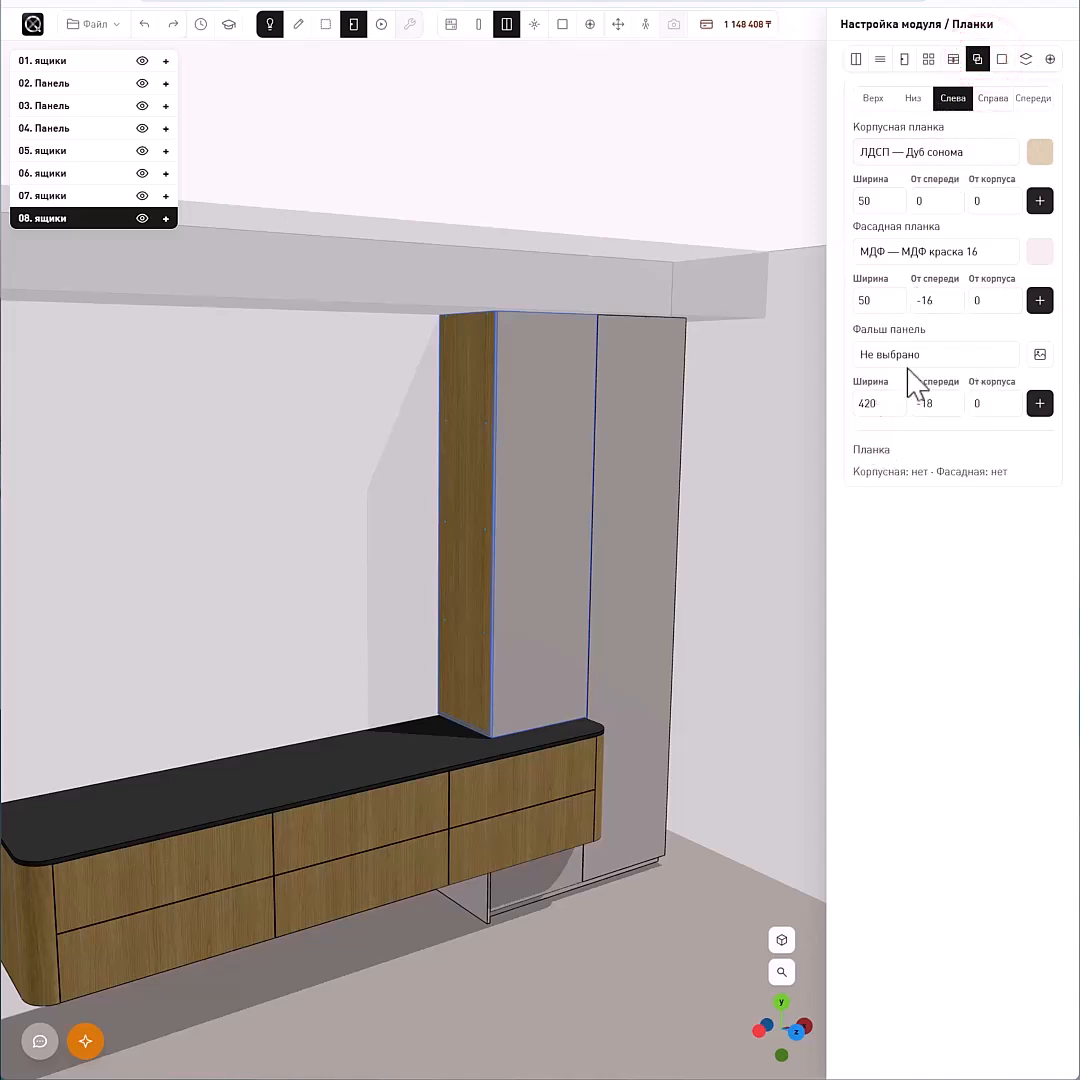
left_click(944, 363)
left_click(931, 416)
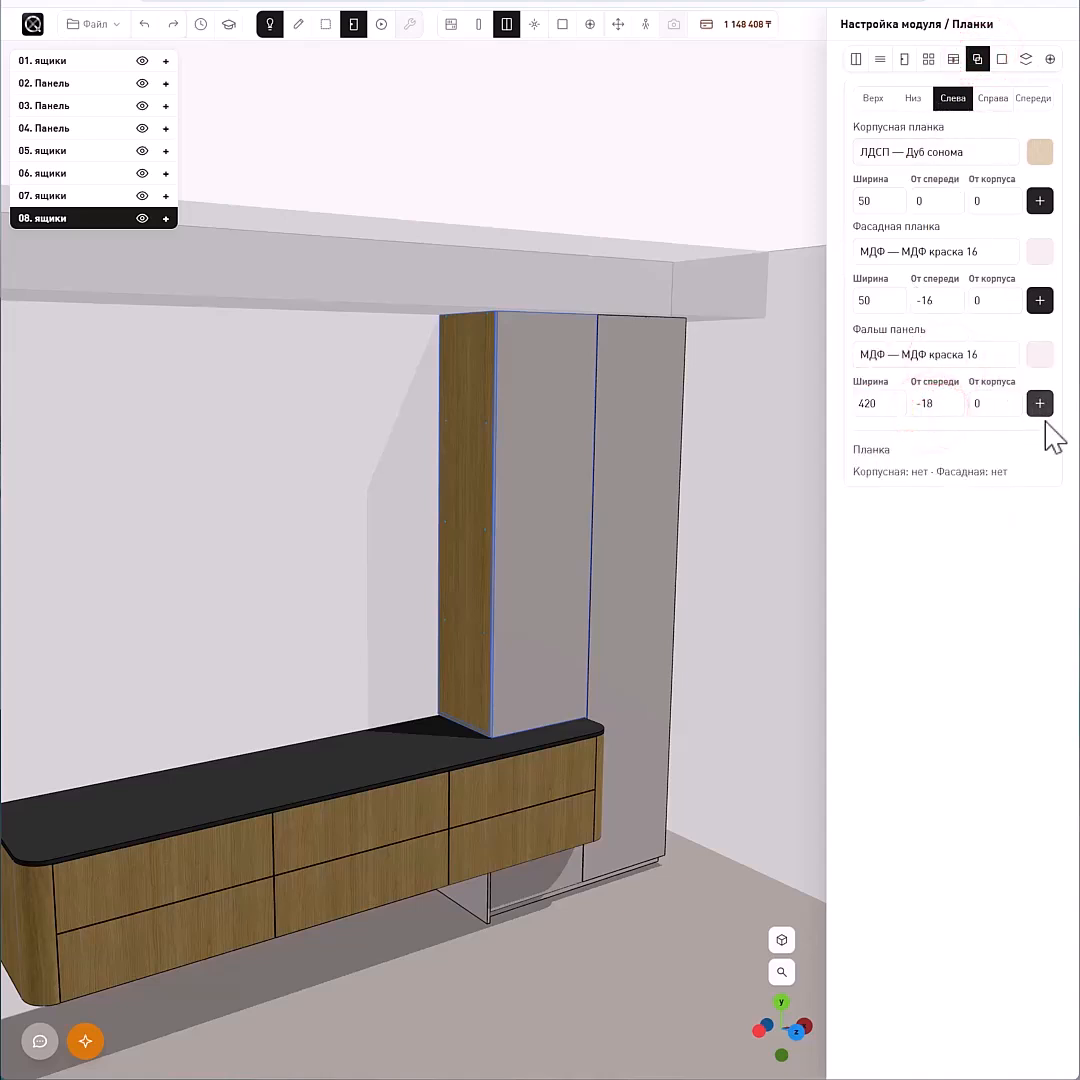
left_click(1040, 403)
- Insert a new vertical 600 × 500 mm panel and move it against the right side of the tall cabinet
left_click_drag(759, 559, 640, 545)
left_click(479, 24)
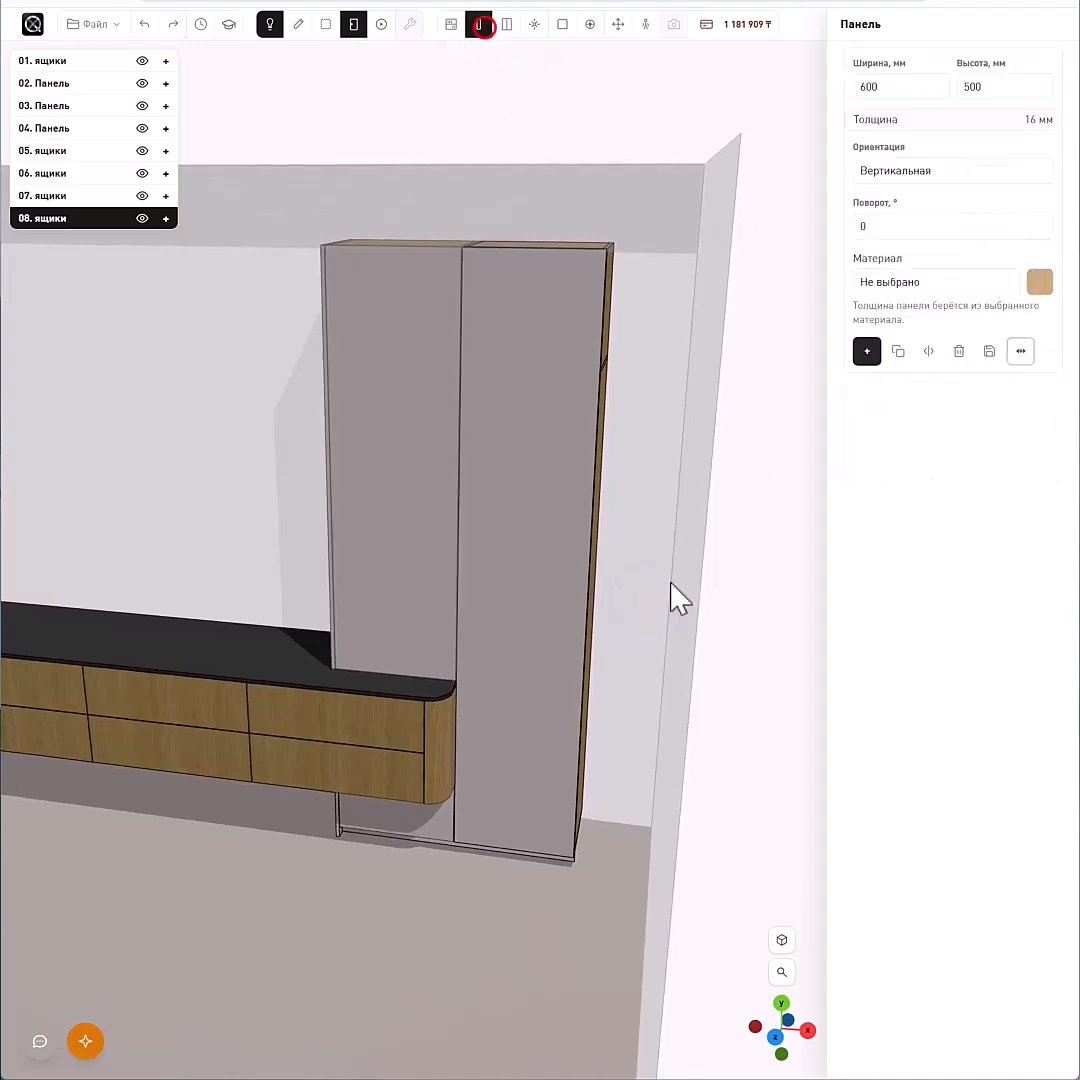
left_click(867, 351)
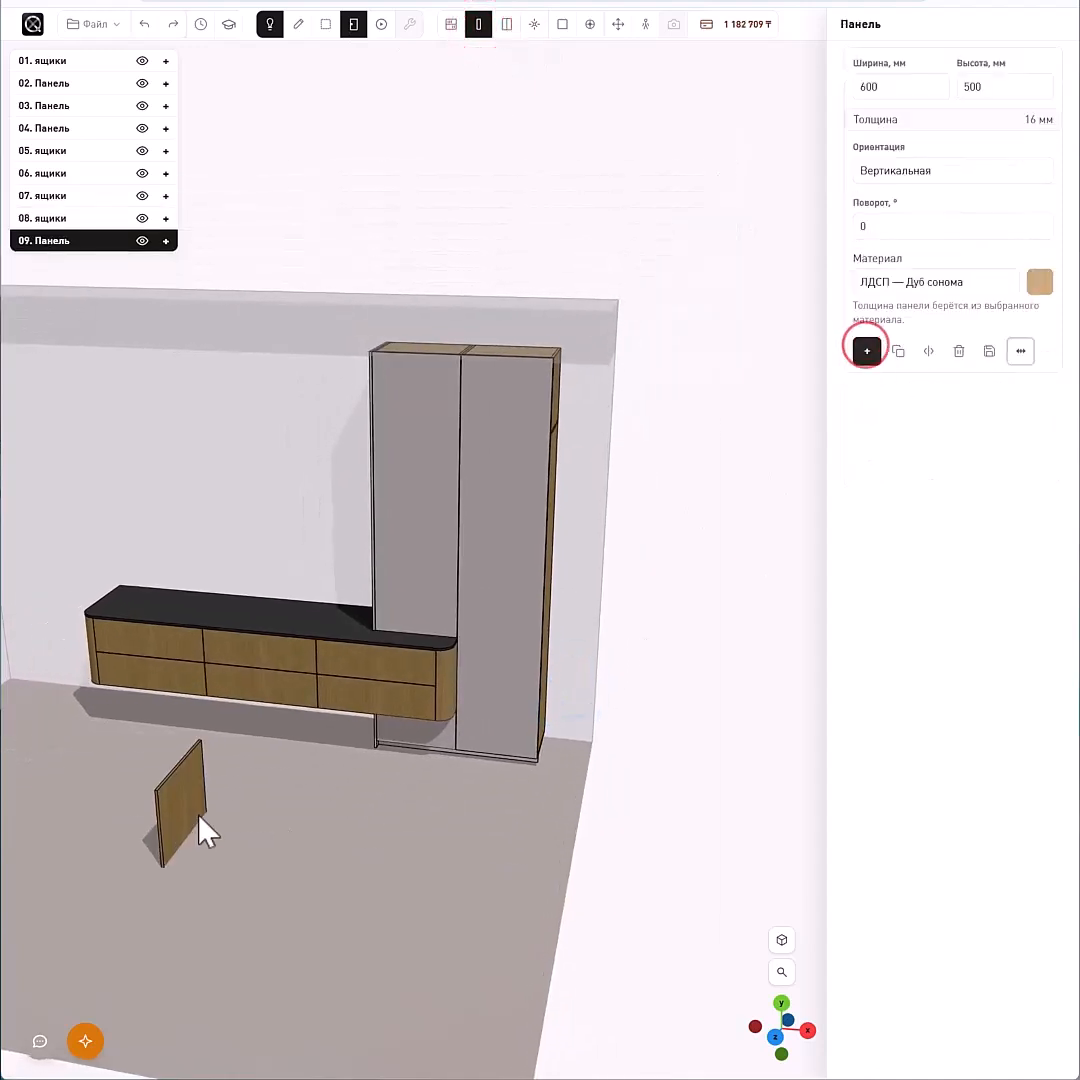
left_click(190, 812)
left_click(618, 24)
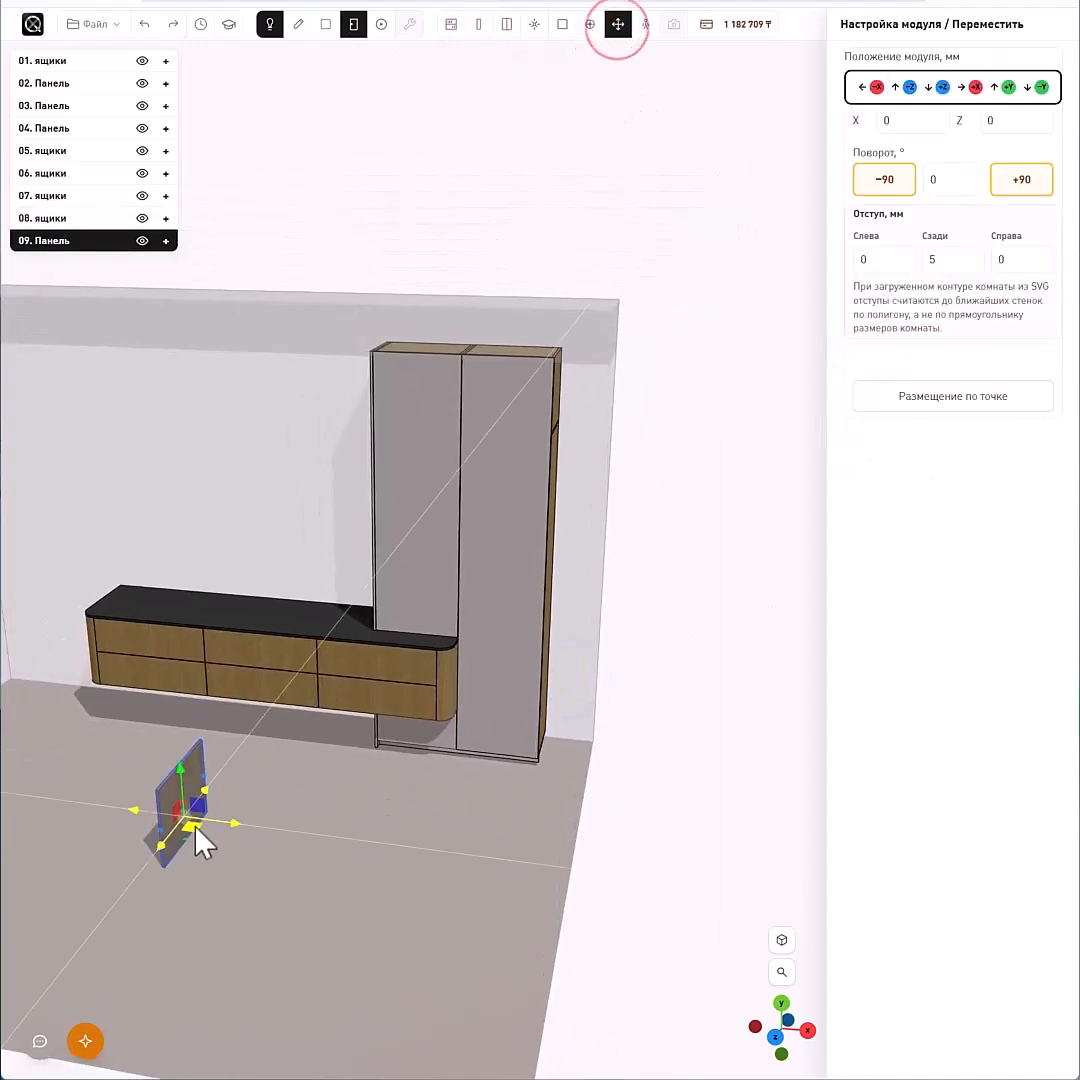
left_click_drag(195, 827, 550, 634)
- Stretch the new panel to 416 × 2700 mm to match the tall cabinet's side and shift it outward to X 1990.23
left_click_drag(628, 705, 482, 263)
left_click_drag(615, 425, 591, 687)
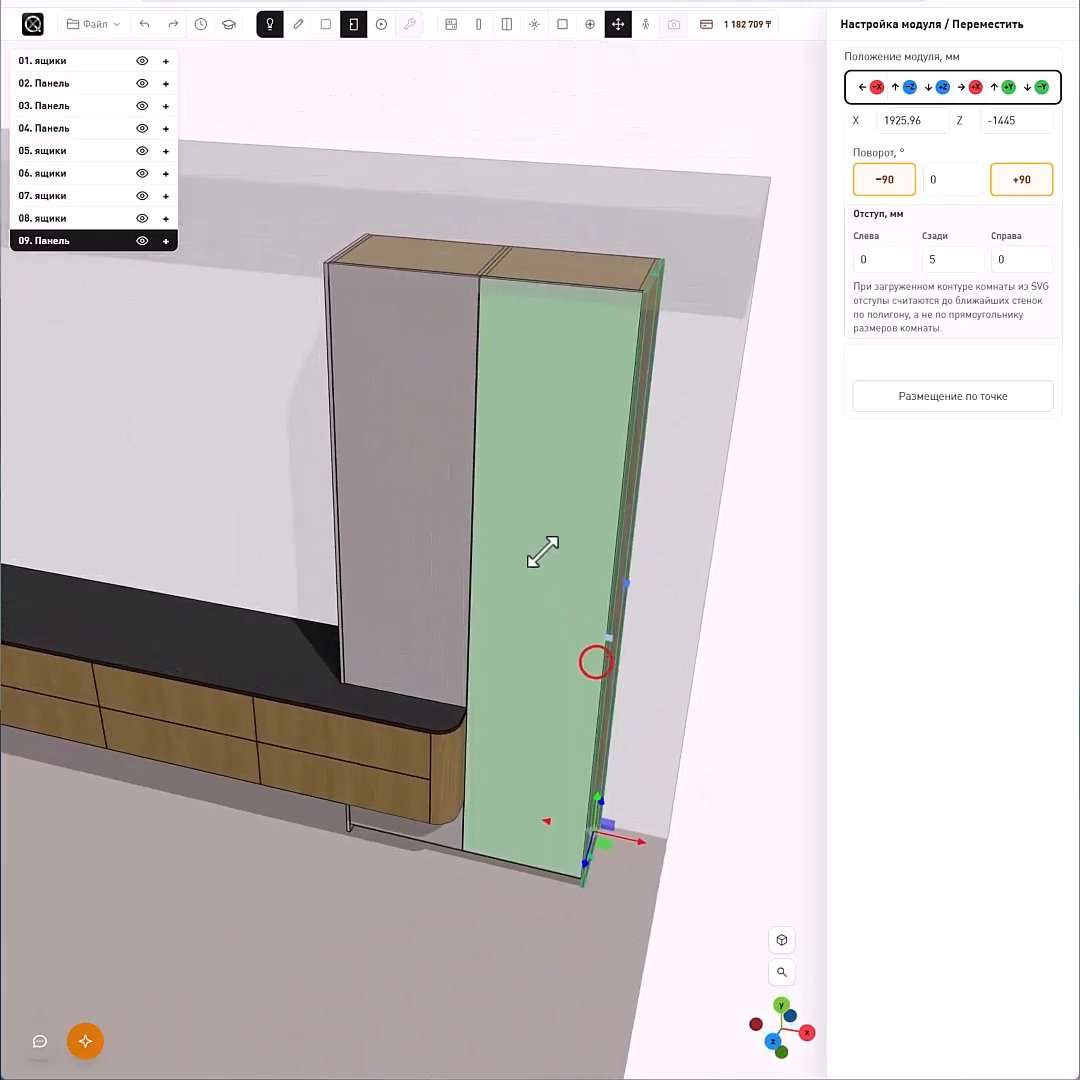
left_click_drag(694, 610, 535, 873)
left_click_drag(595, 530, 656, 524)
right_click_drag(656, 524, 620, 524)
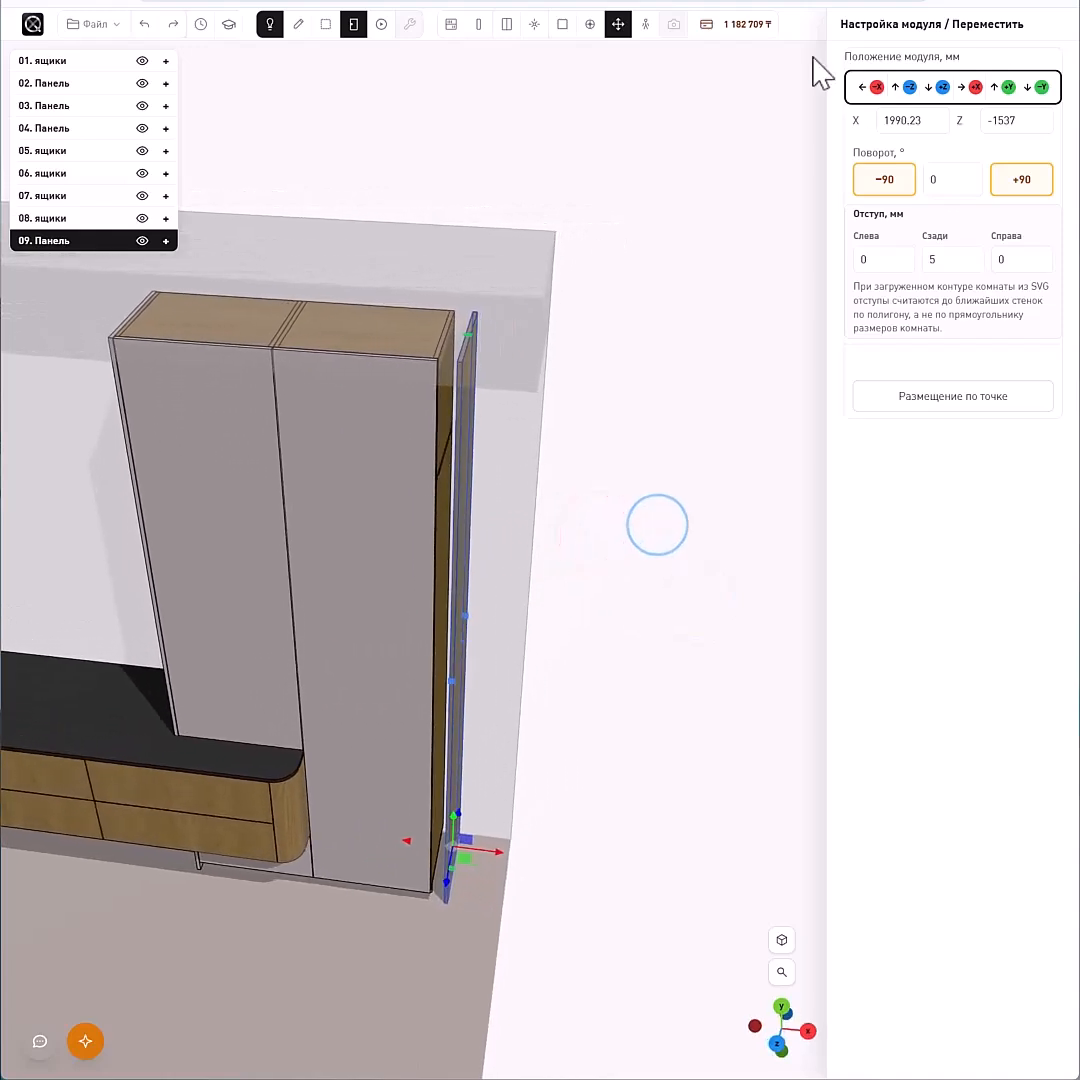
- Change the new side panel's material to МДФ краска 16
left_click(488, 24)
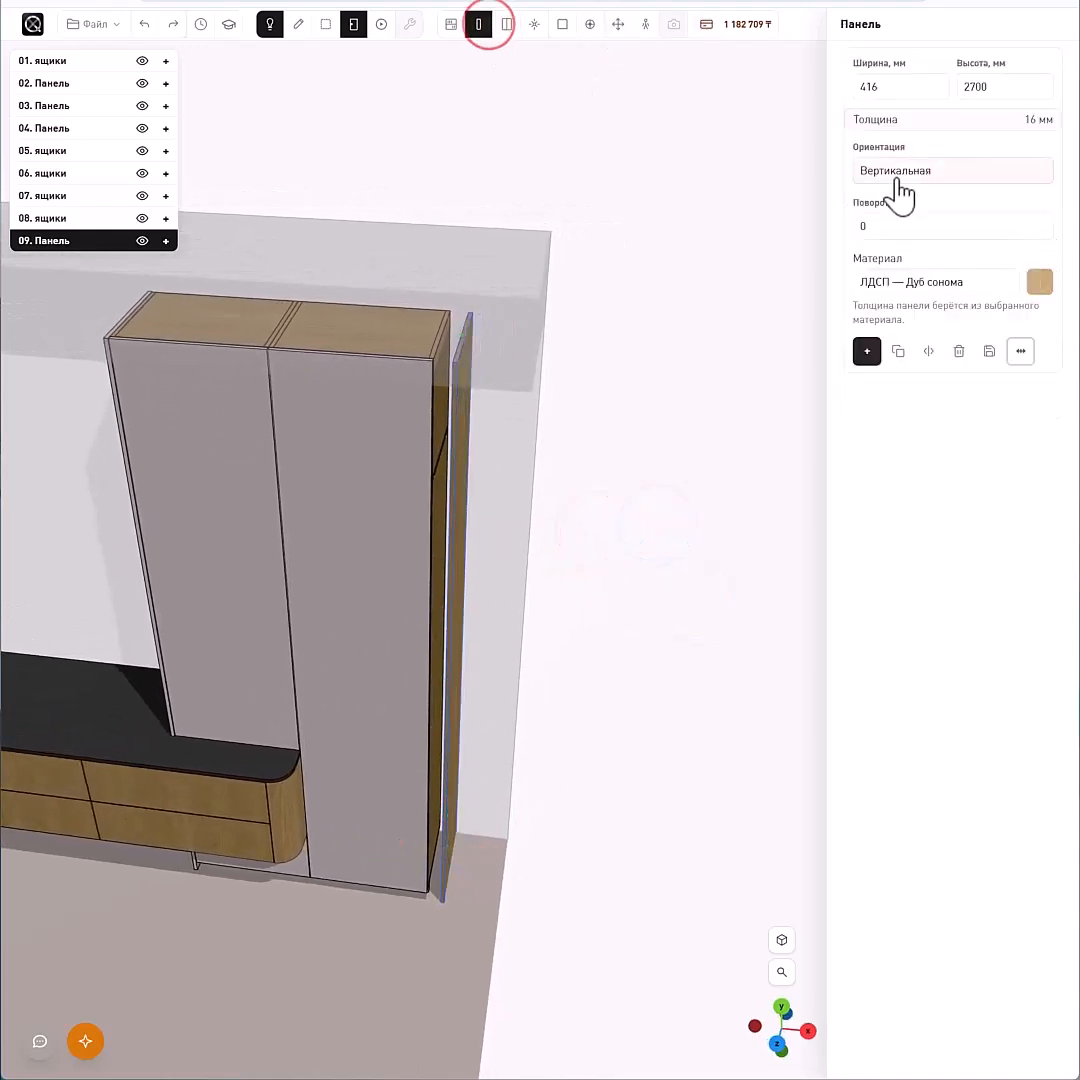
left_click(922, 444)
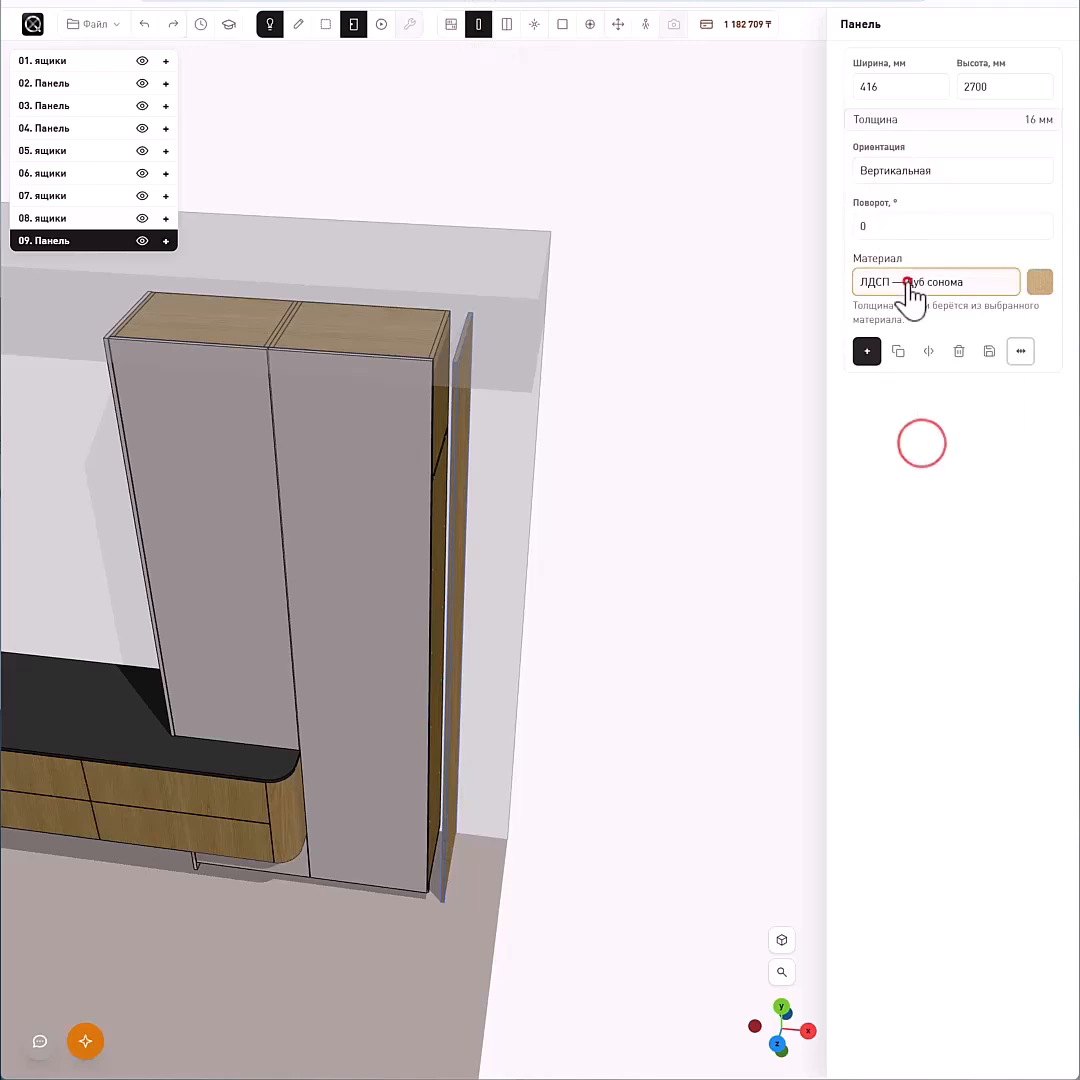
left_click(907, 282)
left_click(938, 350)
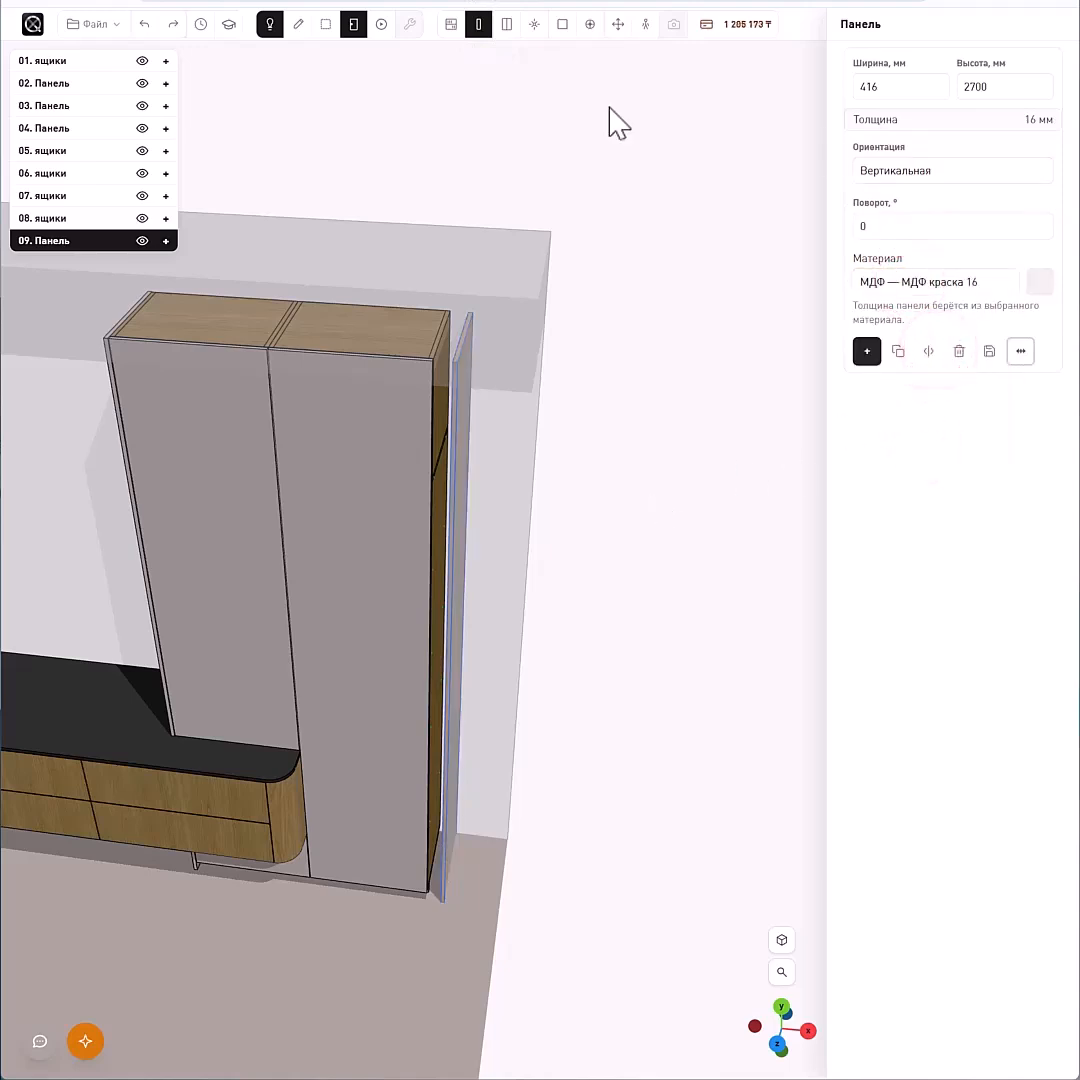
- Set the side panel's L1 edge offset to -105 and bend that edge Изнутри with radius 100 mm and 0 mm after the bend
left_click(562, 24)
left_click(458, 417)
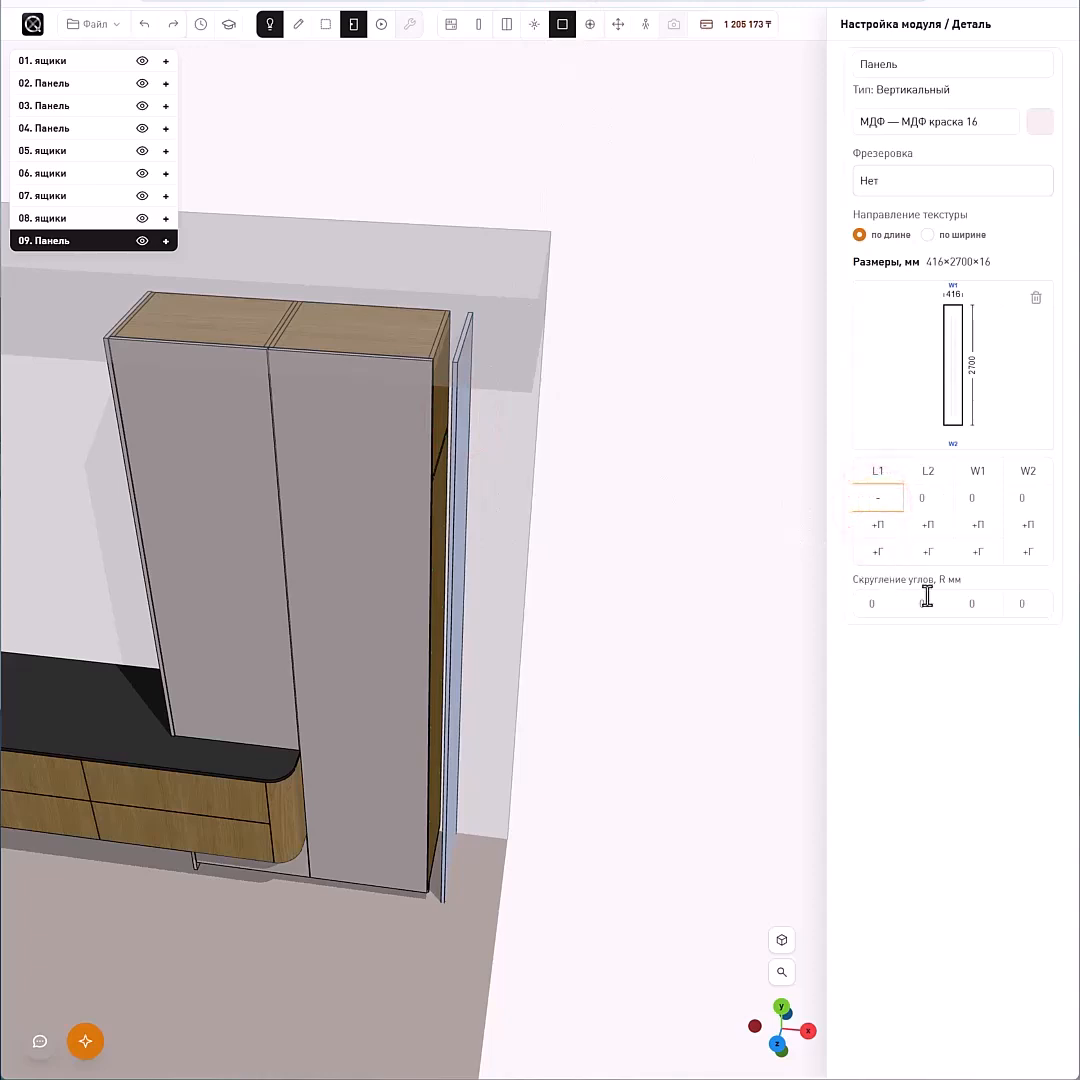
key("Return")
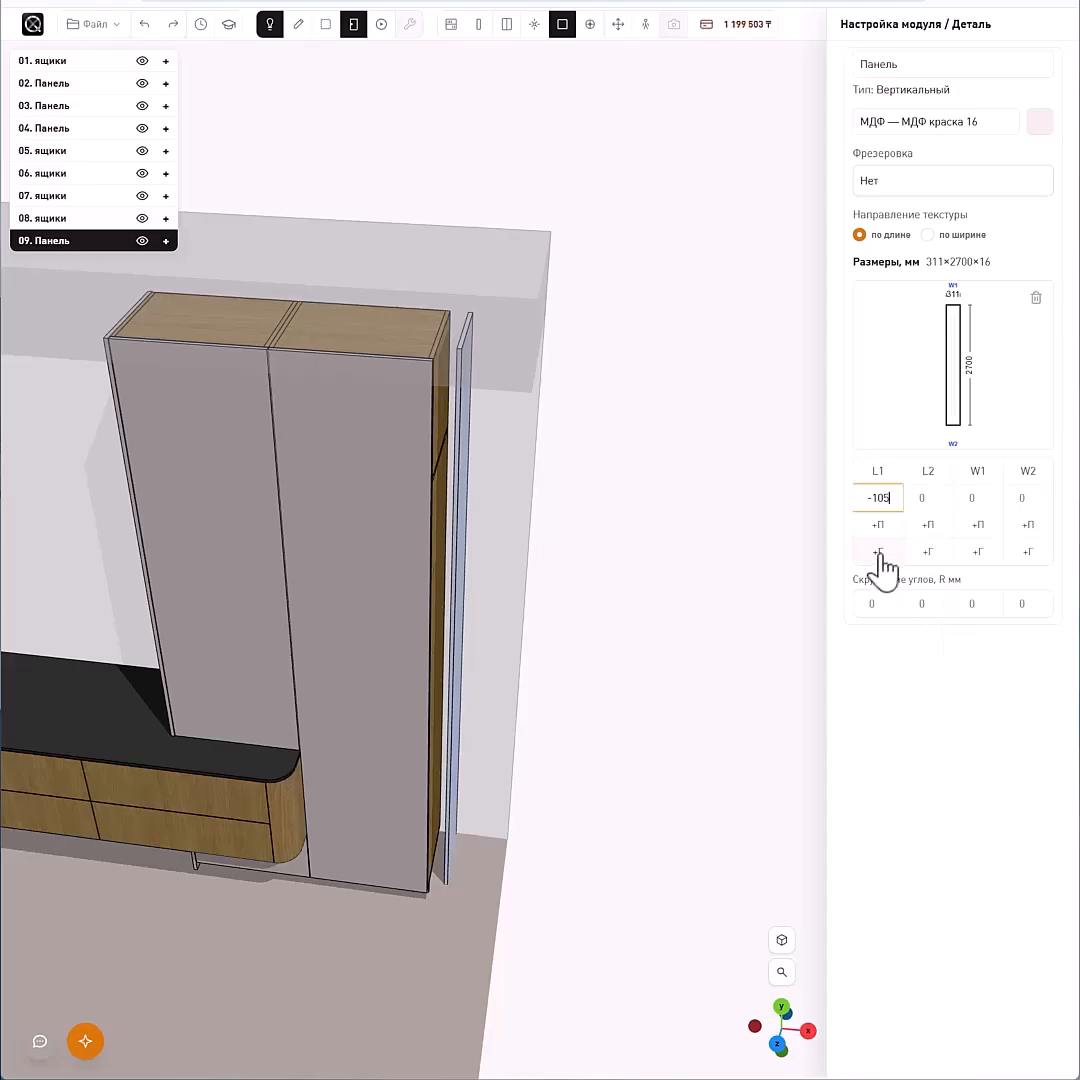
left_click(879, 552)
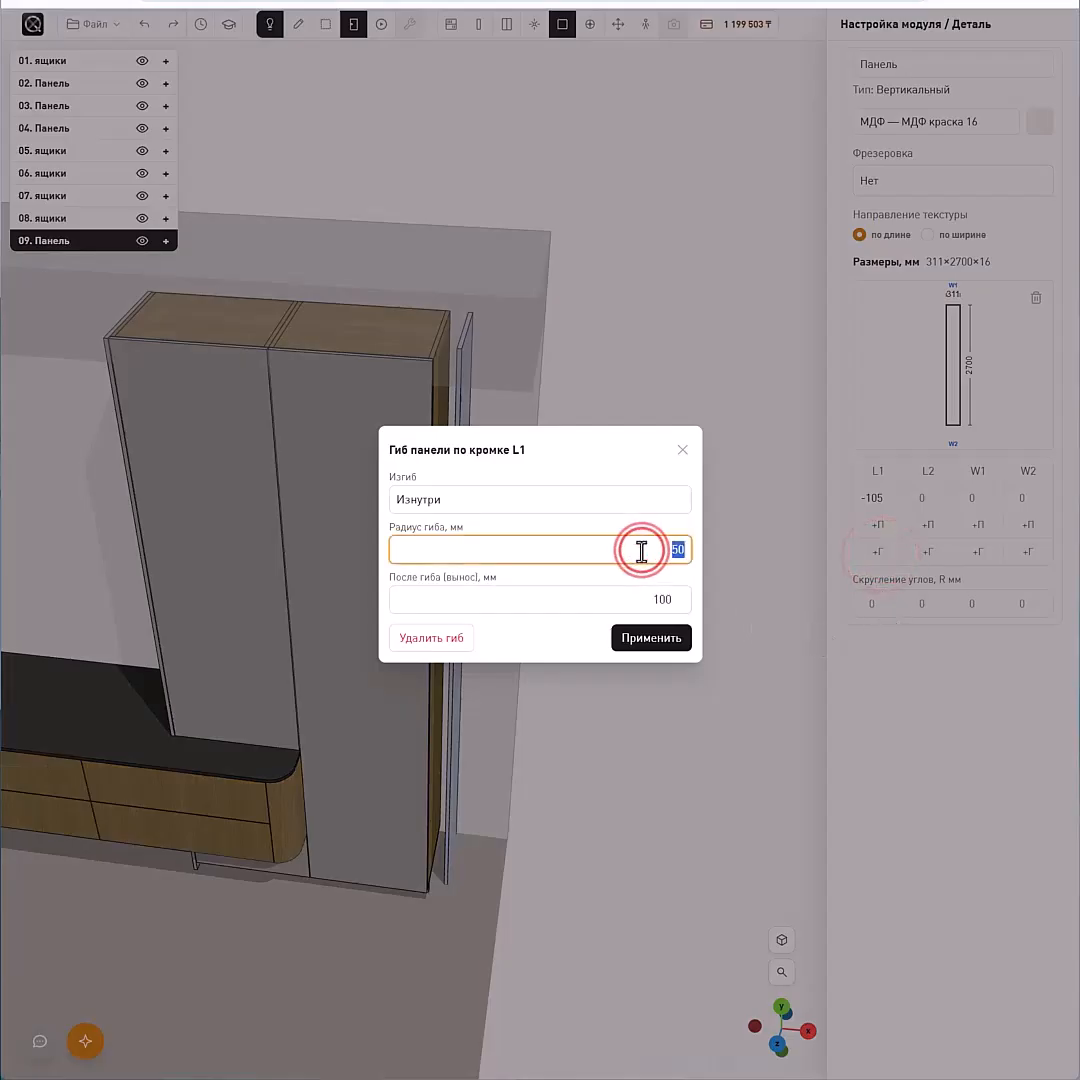
left_click(646, 598)
type("0")
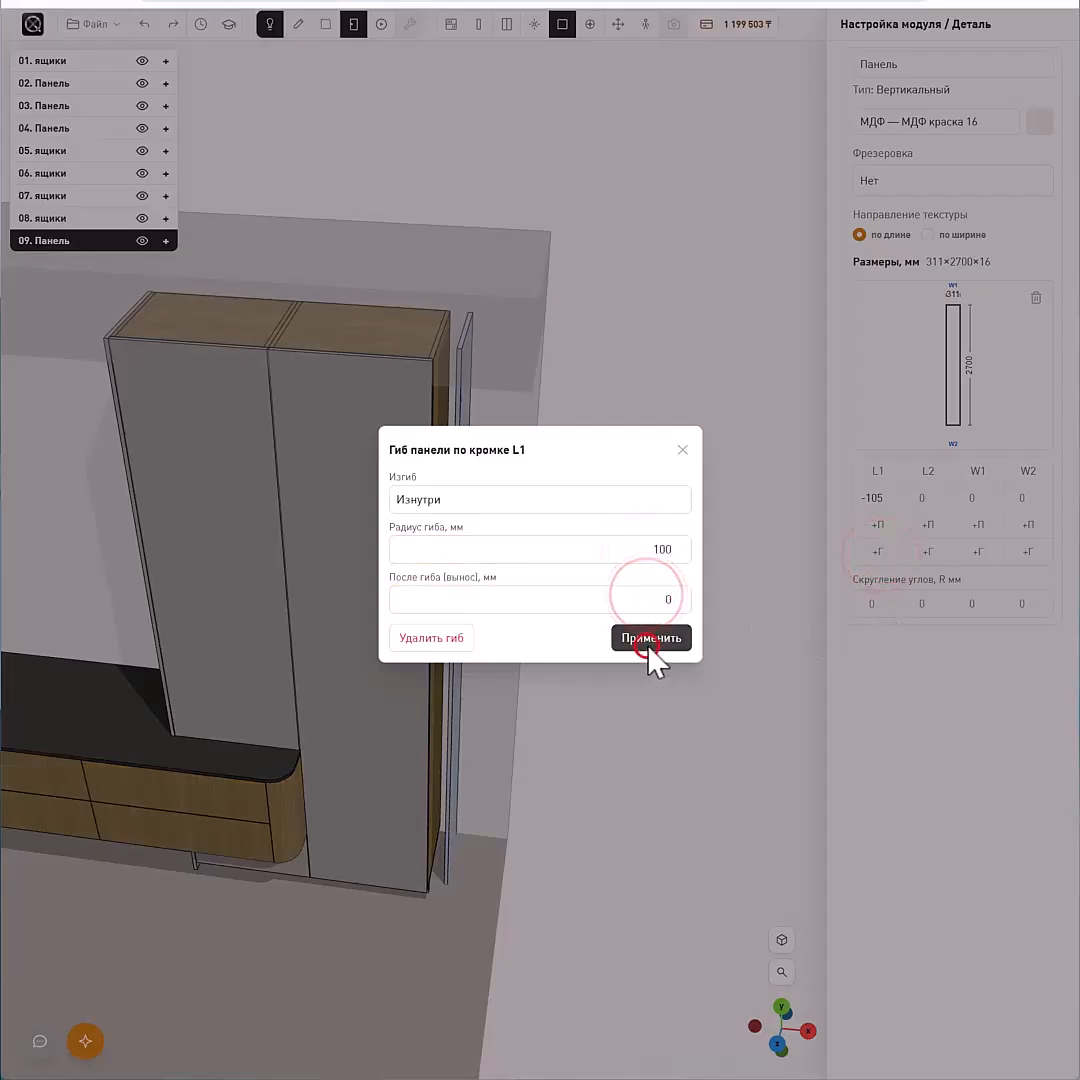
left_click(648, 637)
- Readjust the side panel's L1 edge offset so its bent edge lines up with the tall cabinet's front
scroll(600, 542, "up", 5)
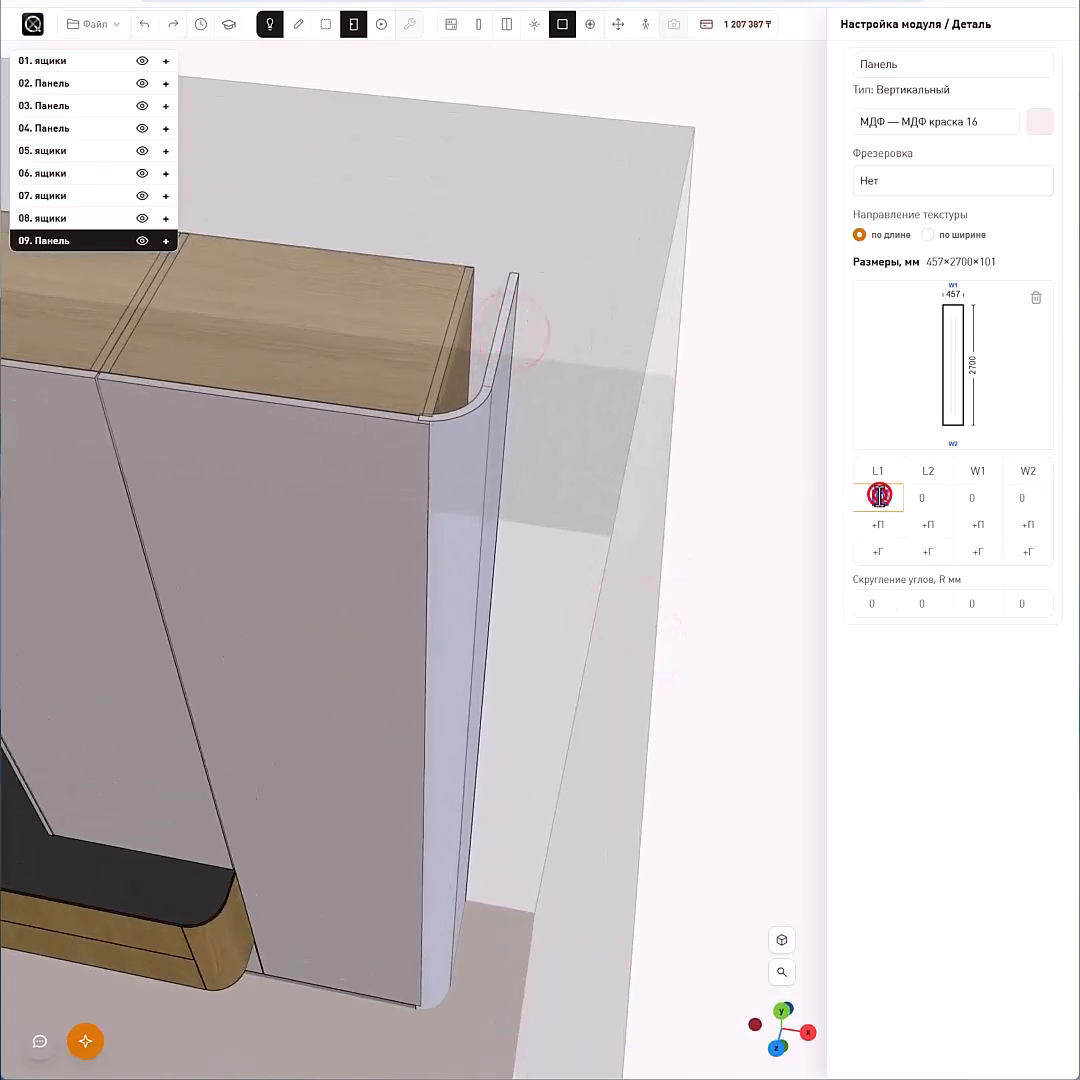
key("Return")
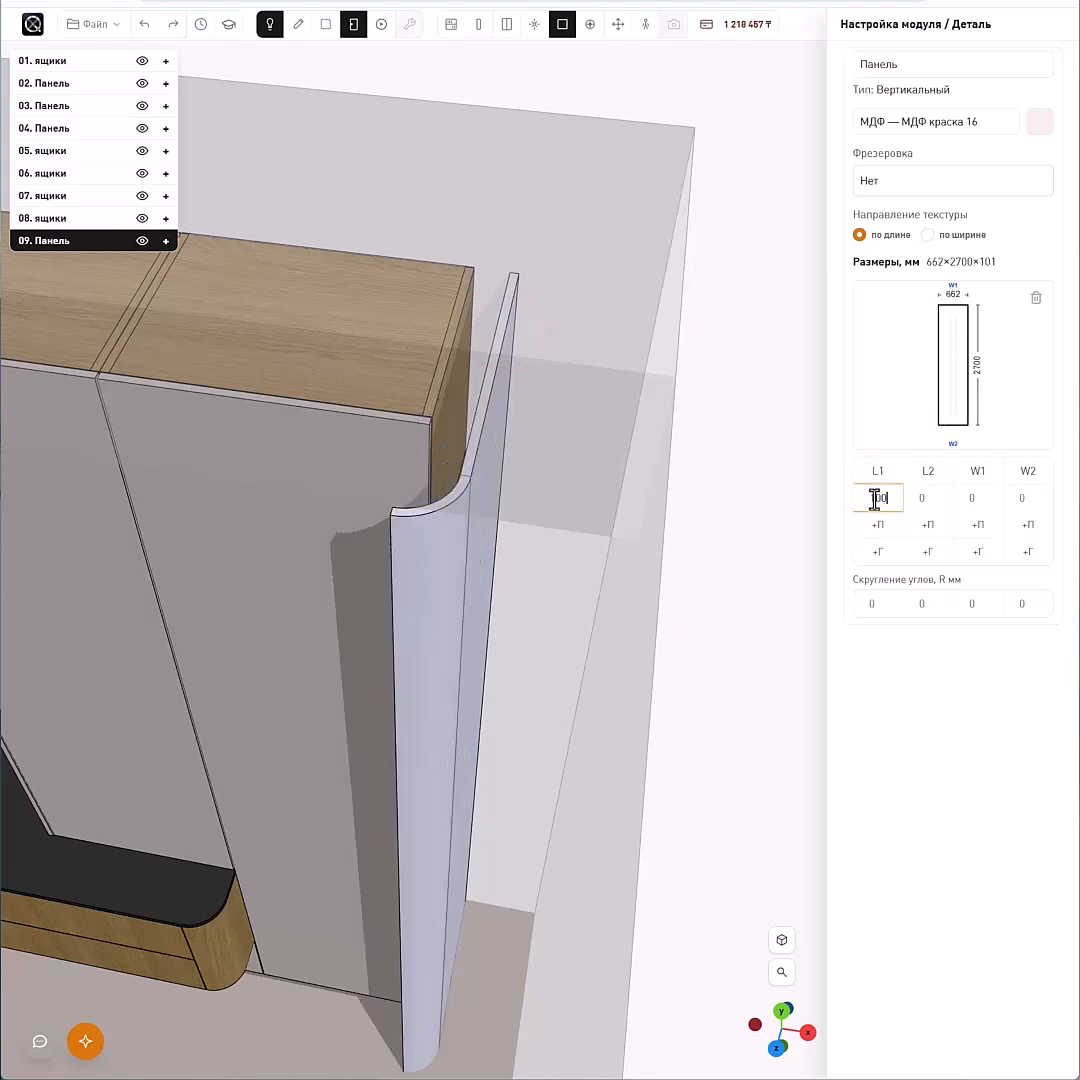
key("Return")
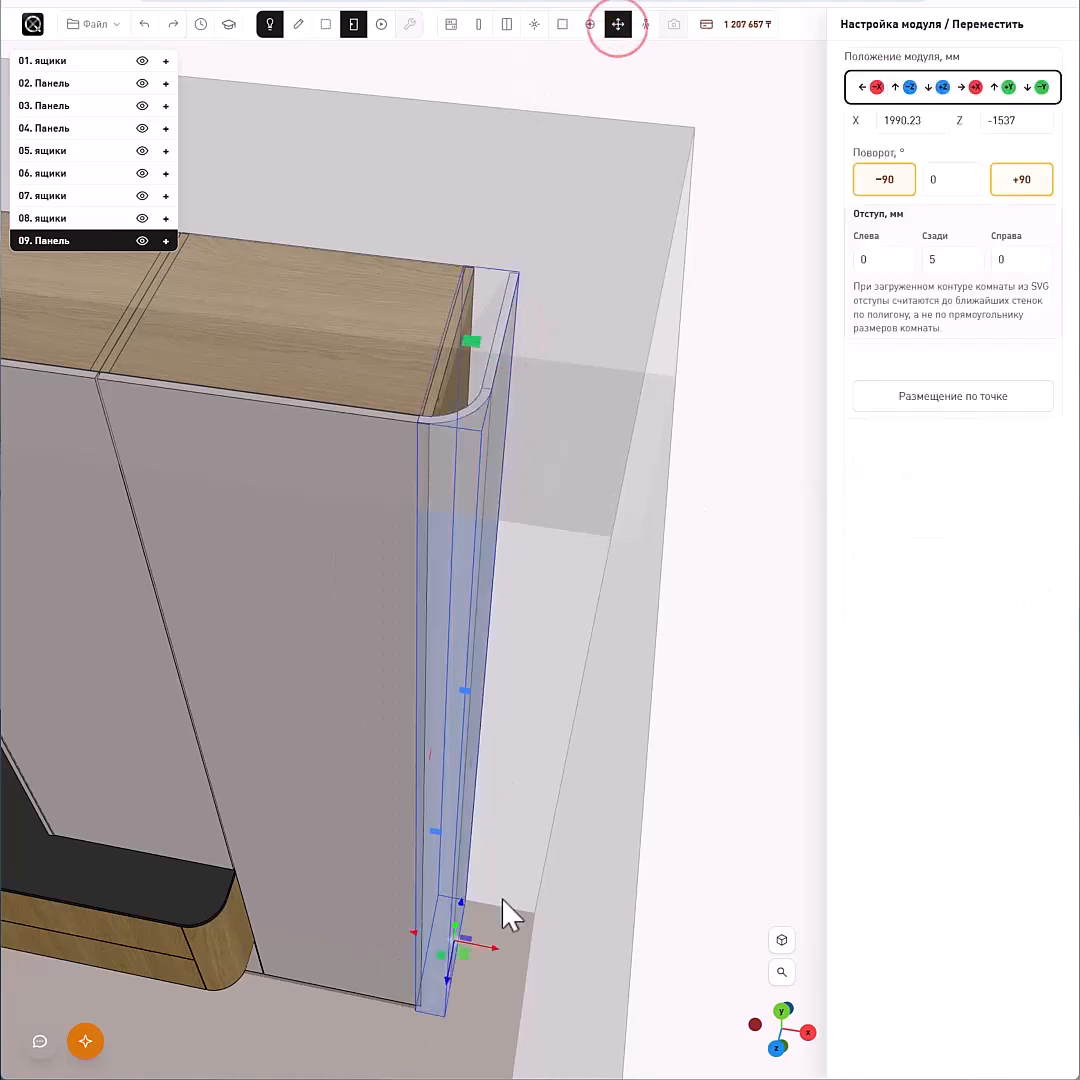
- Move the bent side panel along X to 2010.96 beside the tall cabinet
mouse_move(494, 960)
left_mouse_down()
mouse_move(518, 960)
mouse_move(490, 955)
left_mouse_up()
scroll(540, 740, "down", 5)
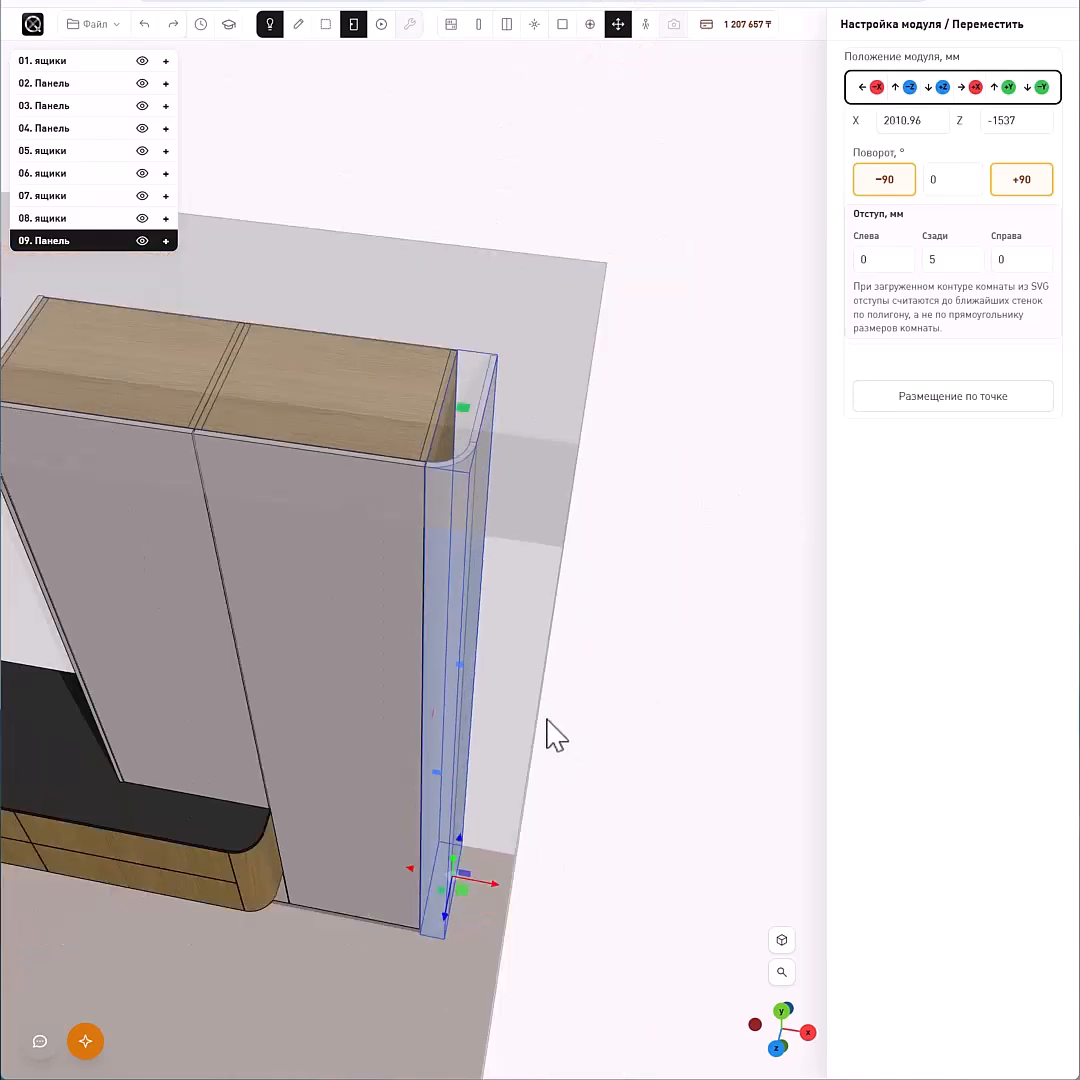
left_click_drag(595, 759, 473, 475)
right_click_drag(487, 499, 530, 550)
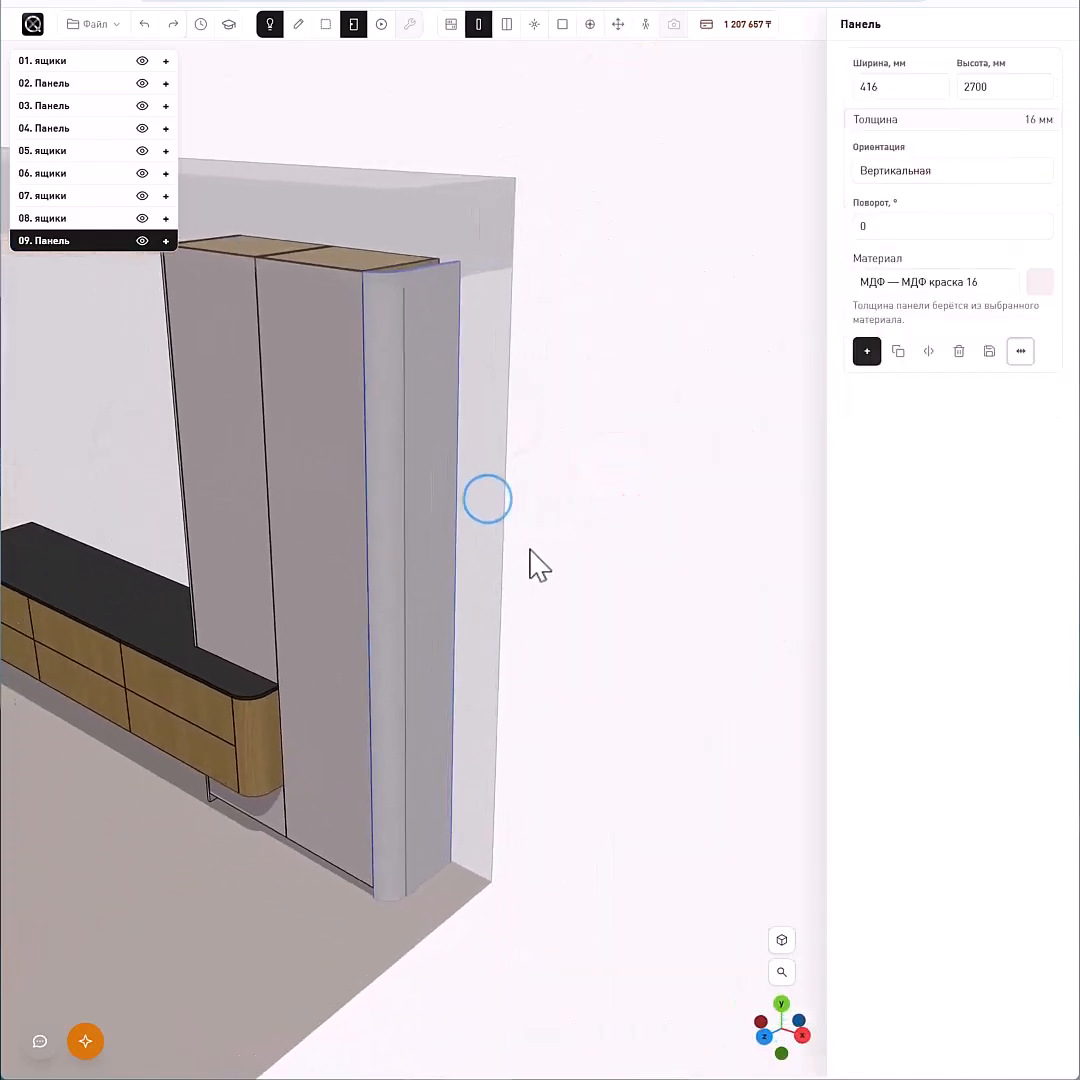
left_click_drag(535, 550, 699, 564)
scroll(707, 530, "down", 3)
left_click_drag(668, 629, 620, 687)
- Duplicate the shelf column and move the copy to the drawer cabinet's far left end at X -943.94, Z -1544
left_click(508, 443)
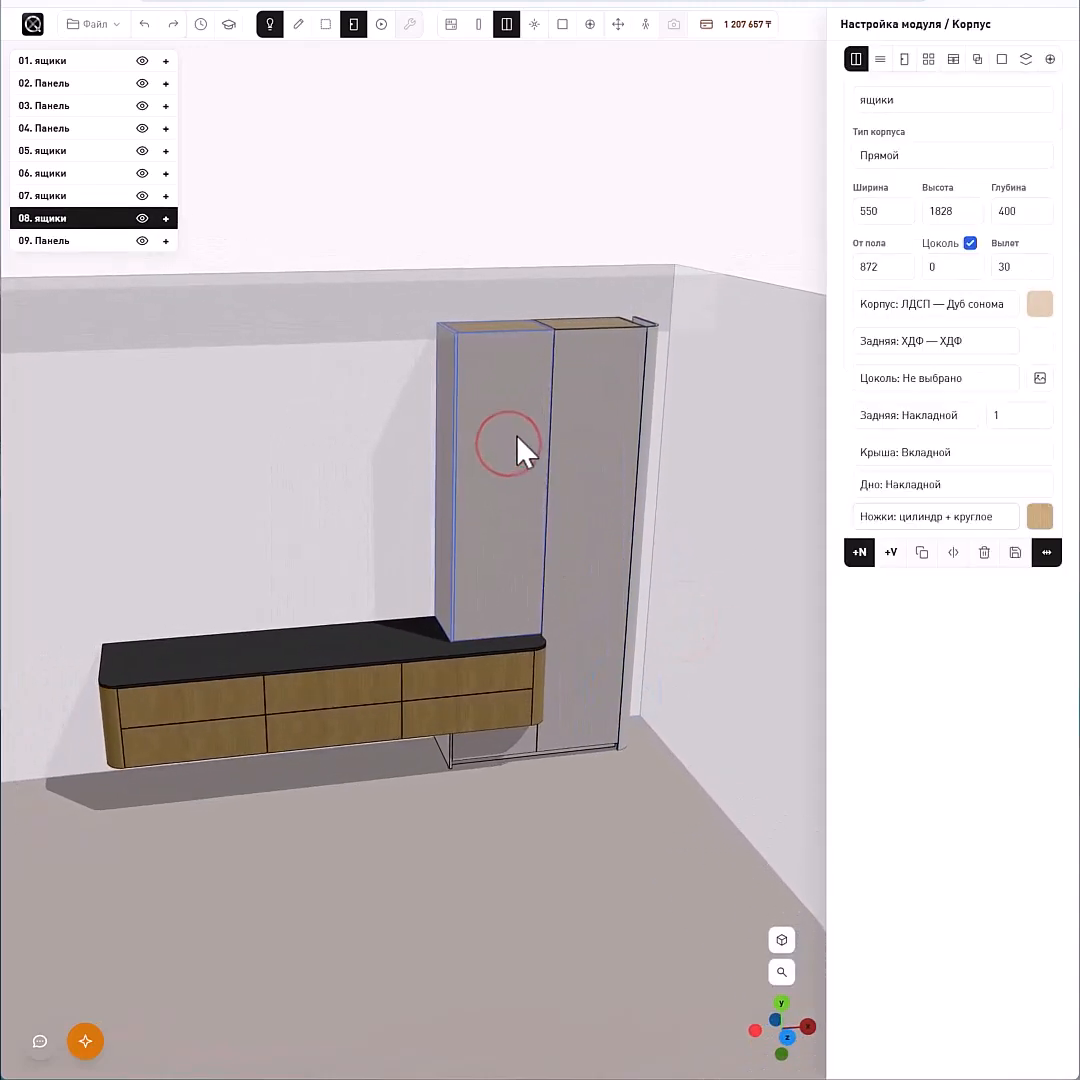
left_click(922, 552)
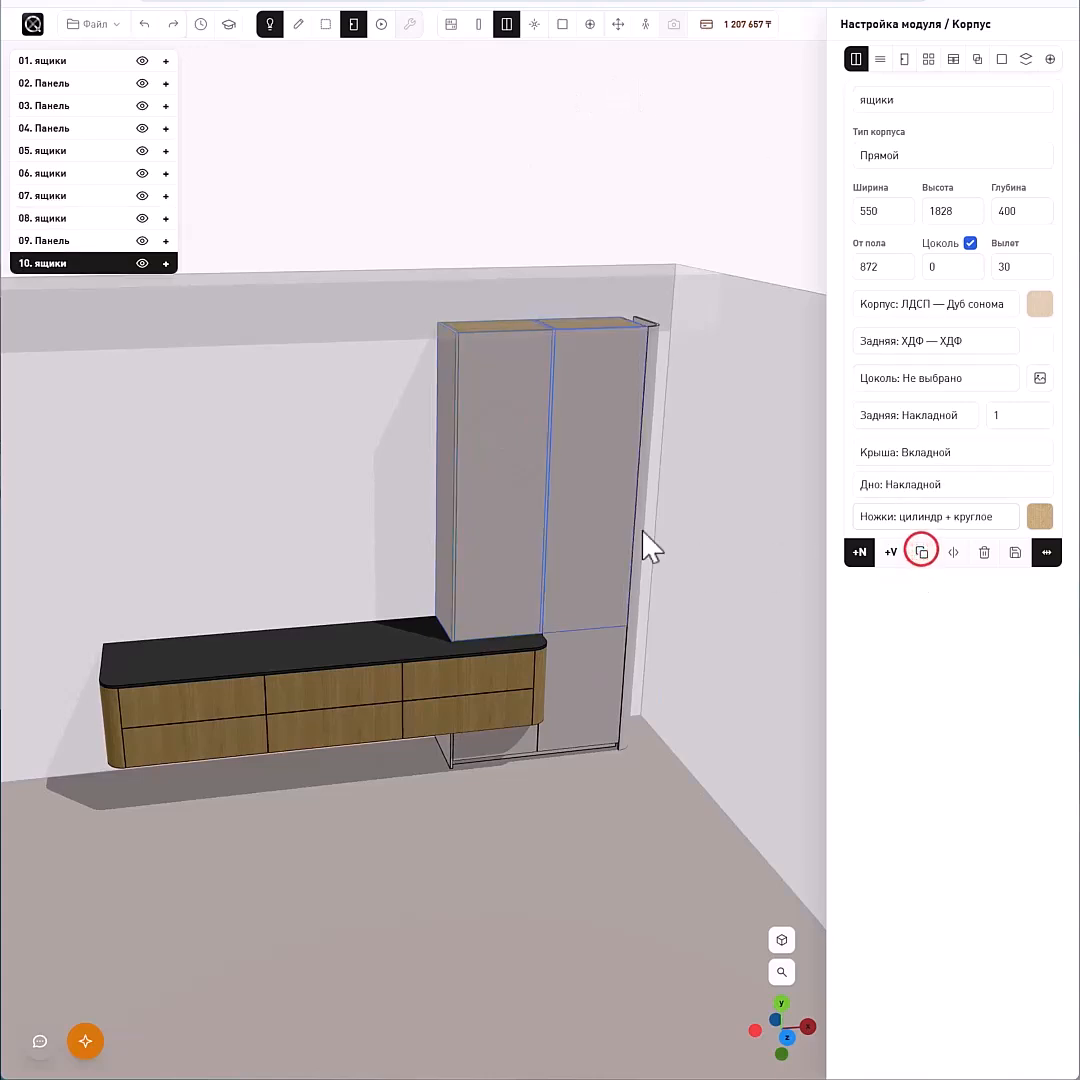
left_click(618, 24)
left_click_drag(618, 592, 238, 815)
right_click_drag(230, 828, 470, 880)
left_click_drag(470, 880, 508, 888)
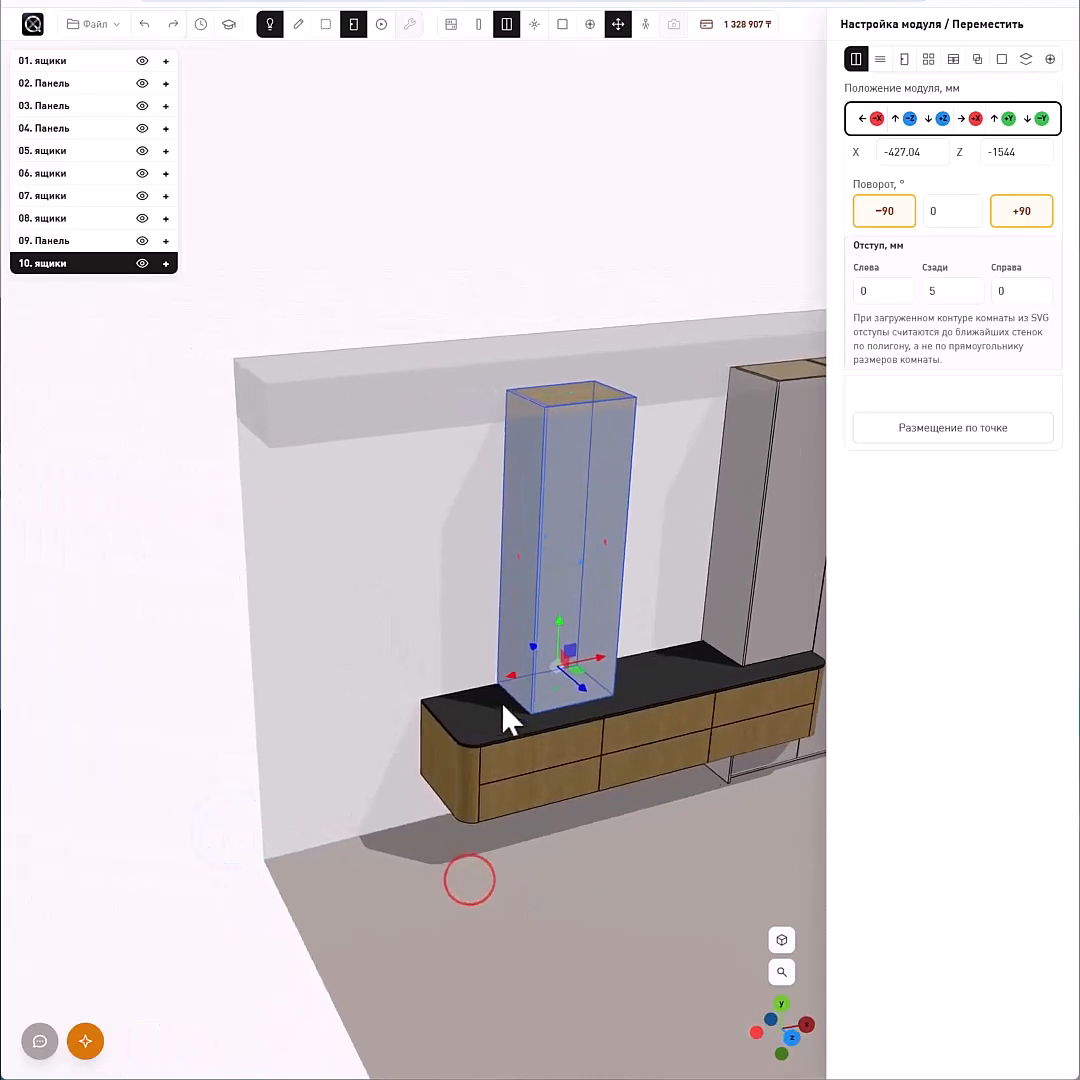
left_click_drag(516, 679, 341, 770)
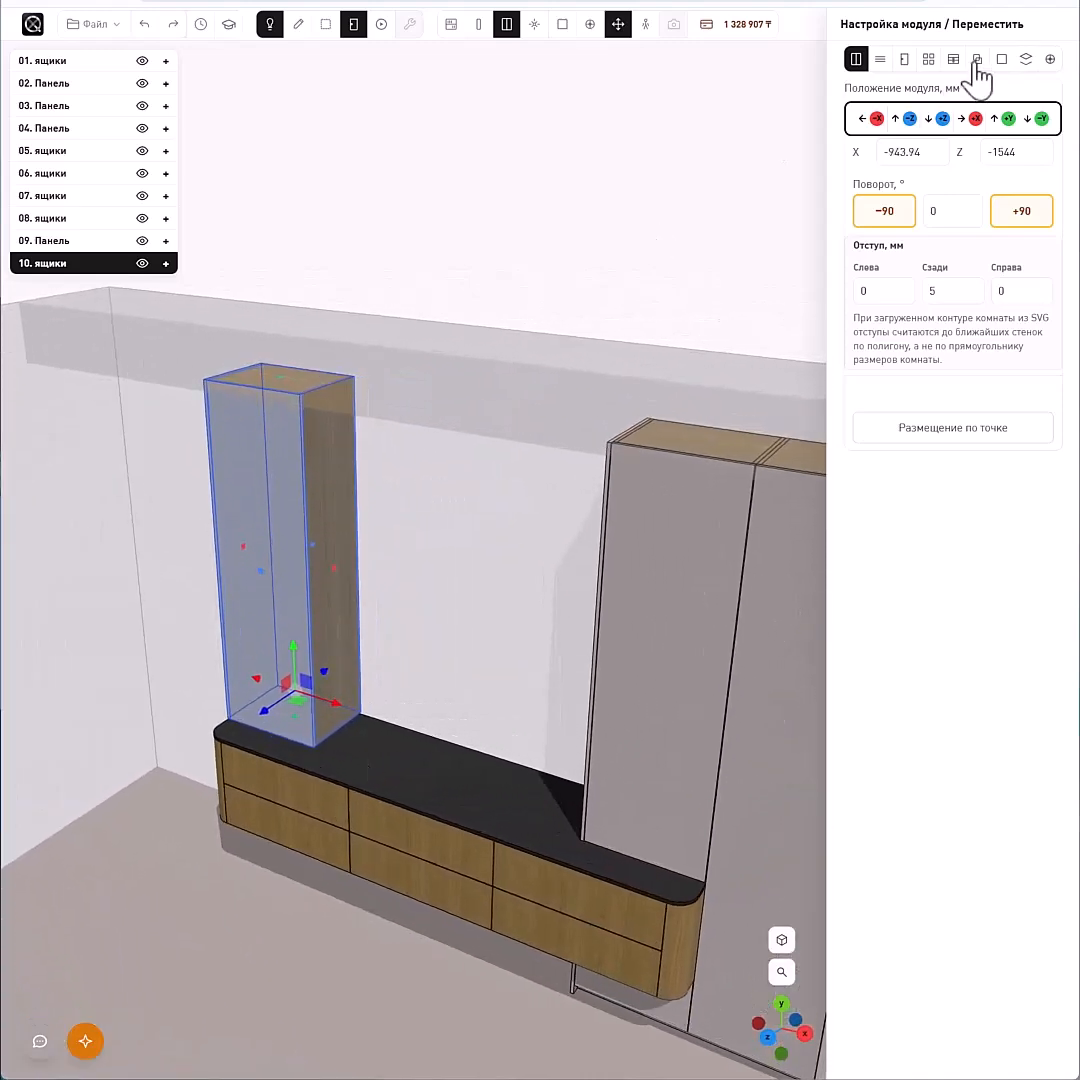
- Remove the copied column's left false panel and add a 420 mm МДФ краска 16 false panel on its right side
left_click(977, 59)
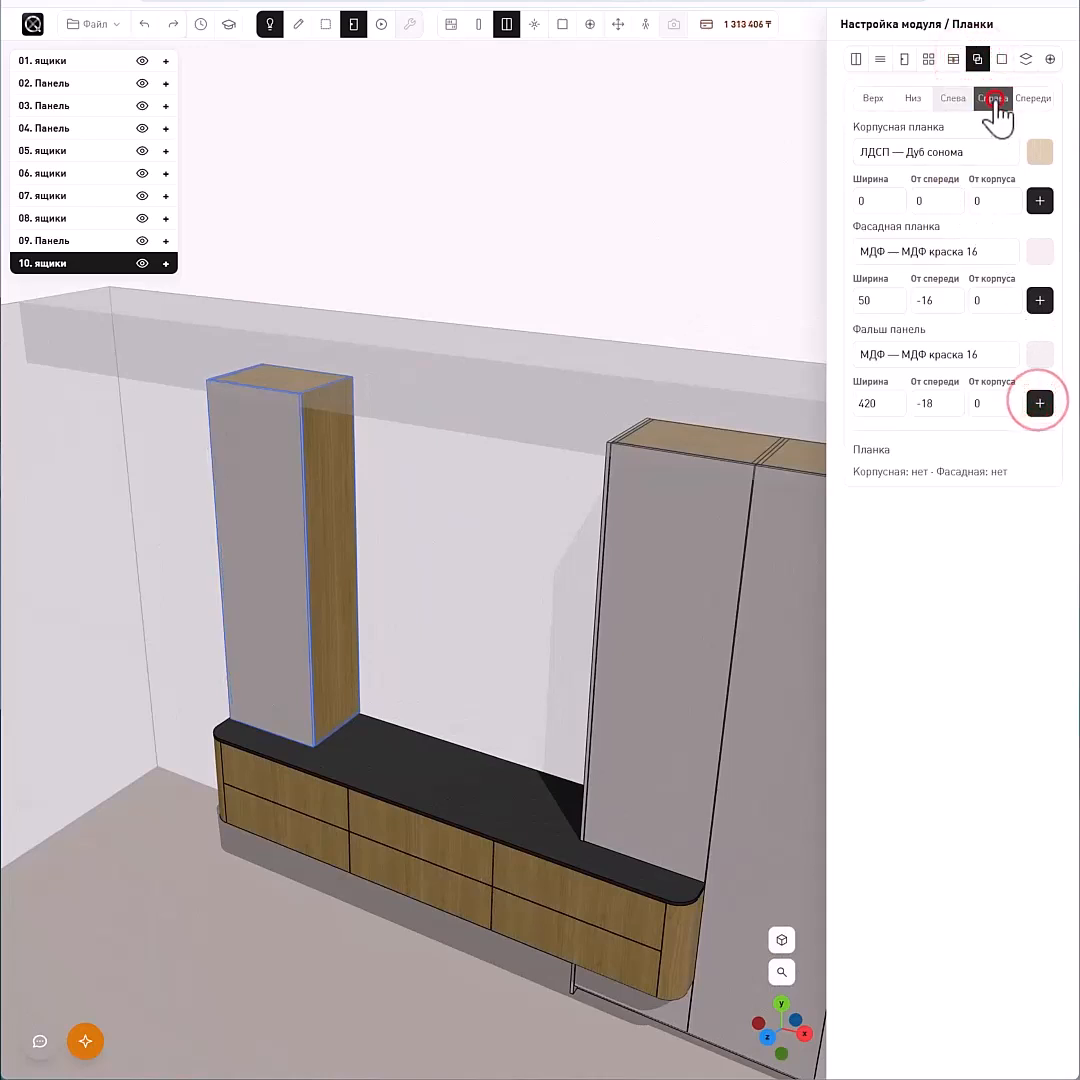
left_click(1036, 405)
left_click_drag(468, 258, 546, 325)
left_click(389, 456)
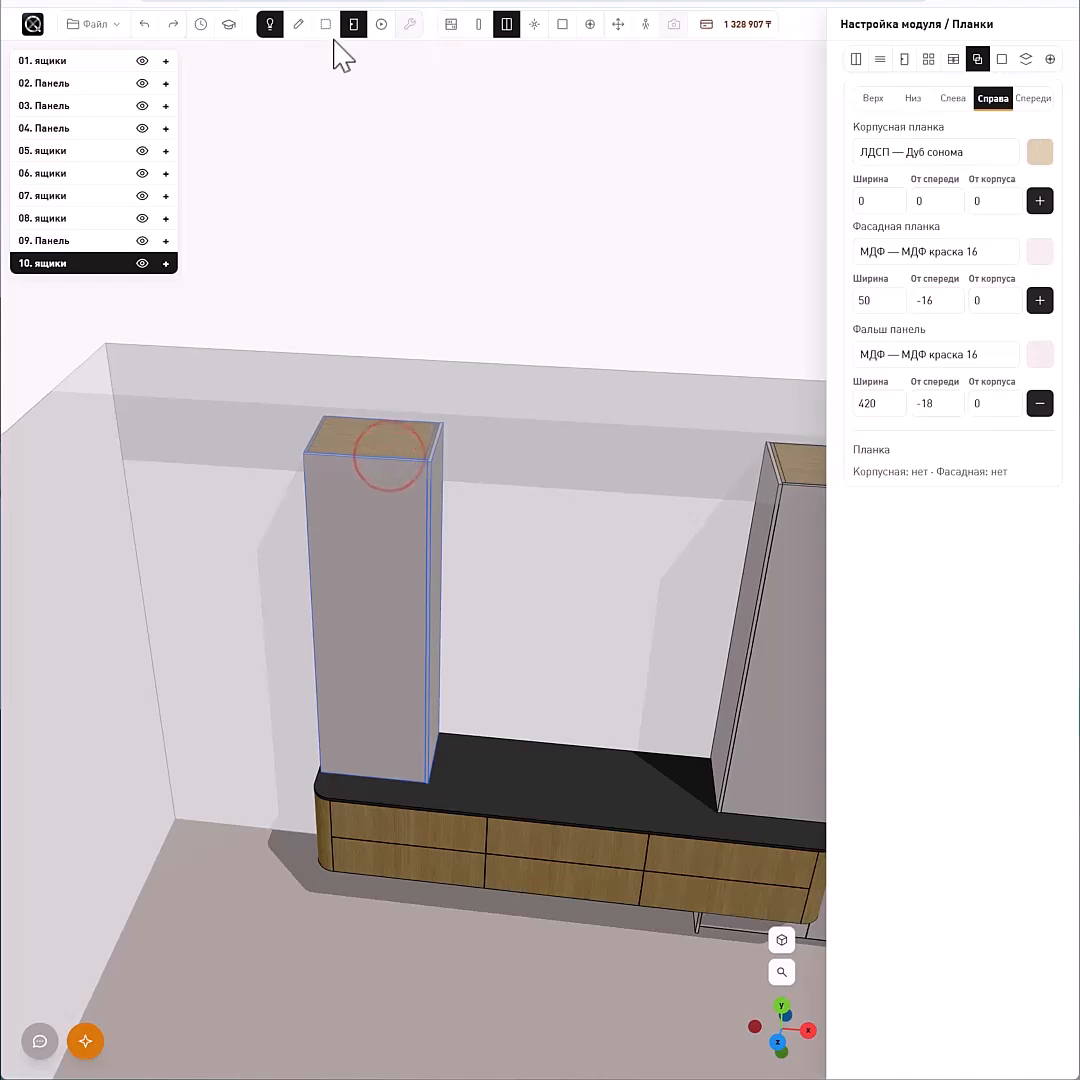
- Switch the model to the transparent line display and change the copied column's front to Правый opening
left_click(298, 24)
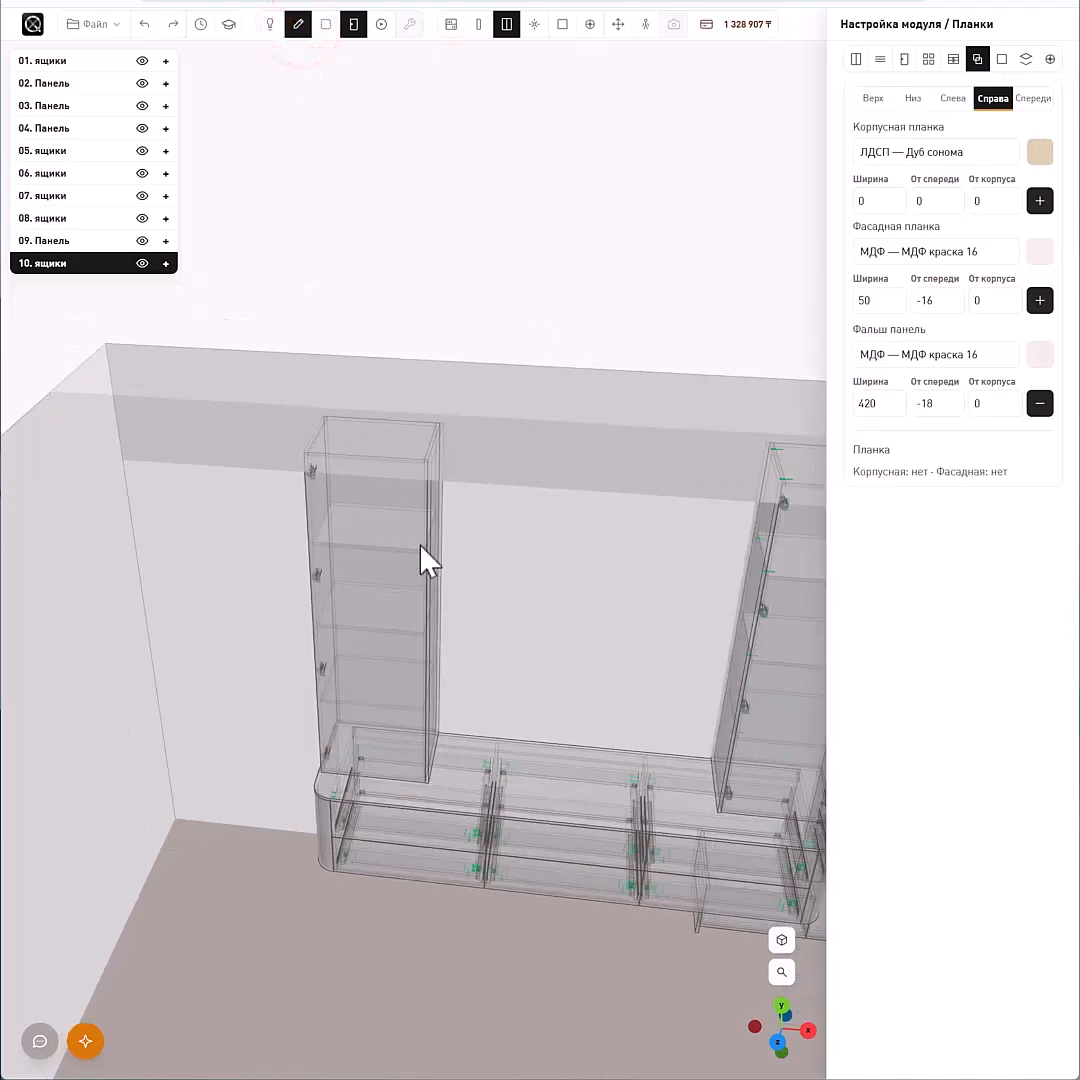
left_click(387, 510)
left_click(904, 59)
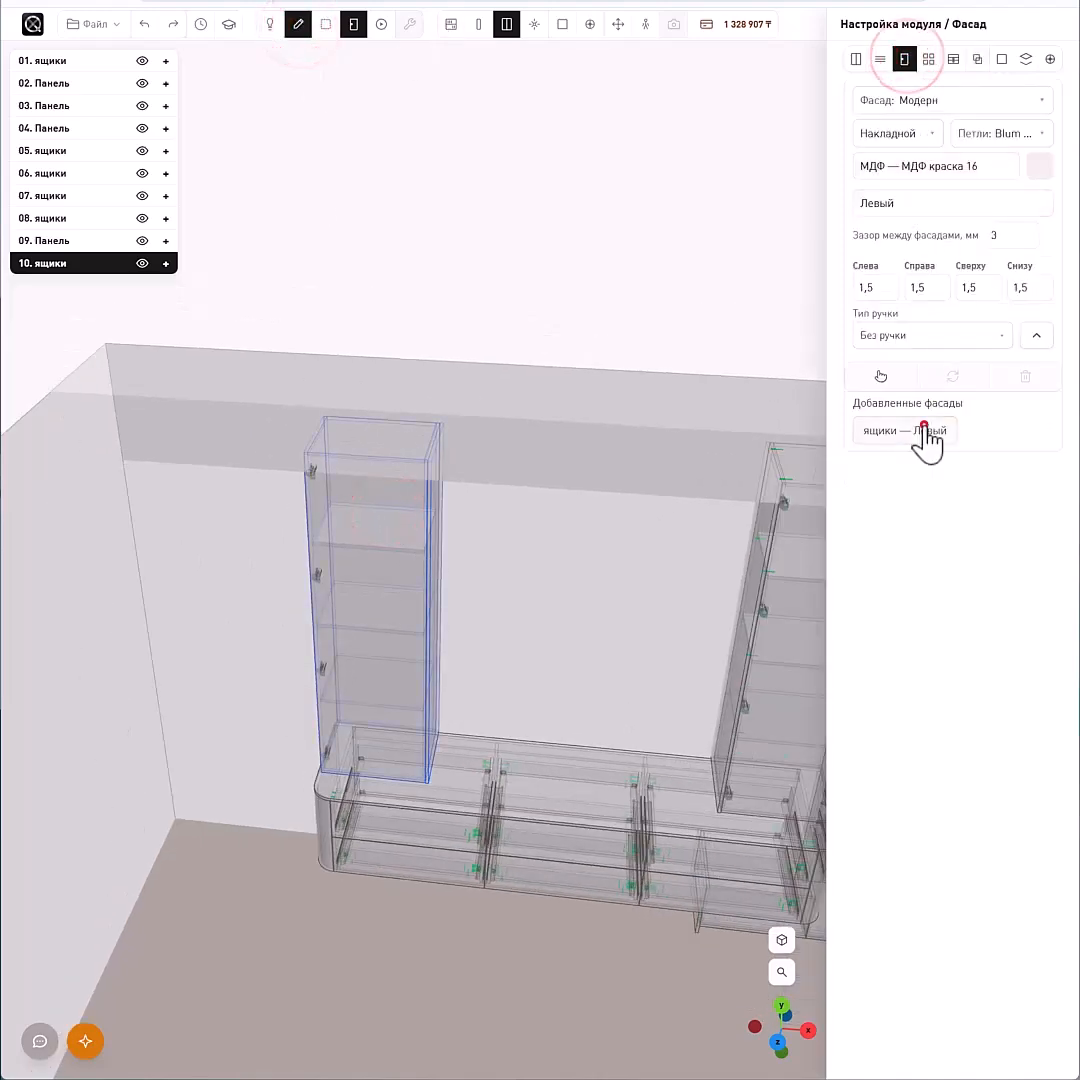
left_click(925, 431)
left_click(922, 203)
left_click(896, 266)
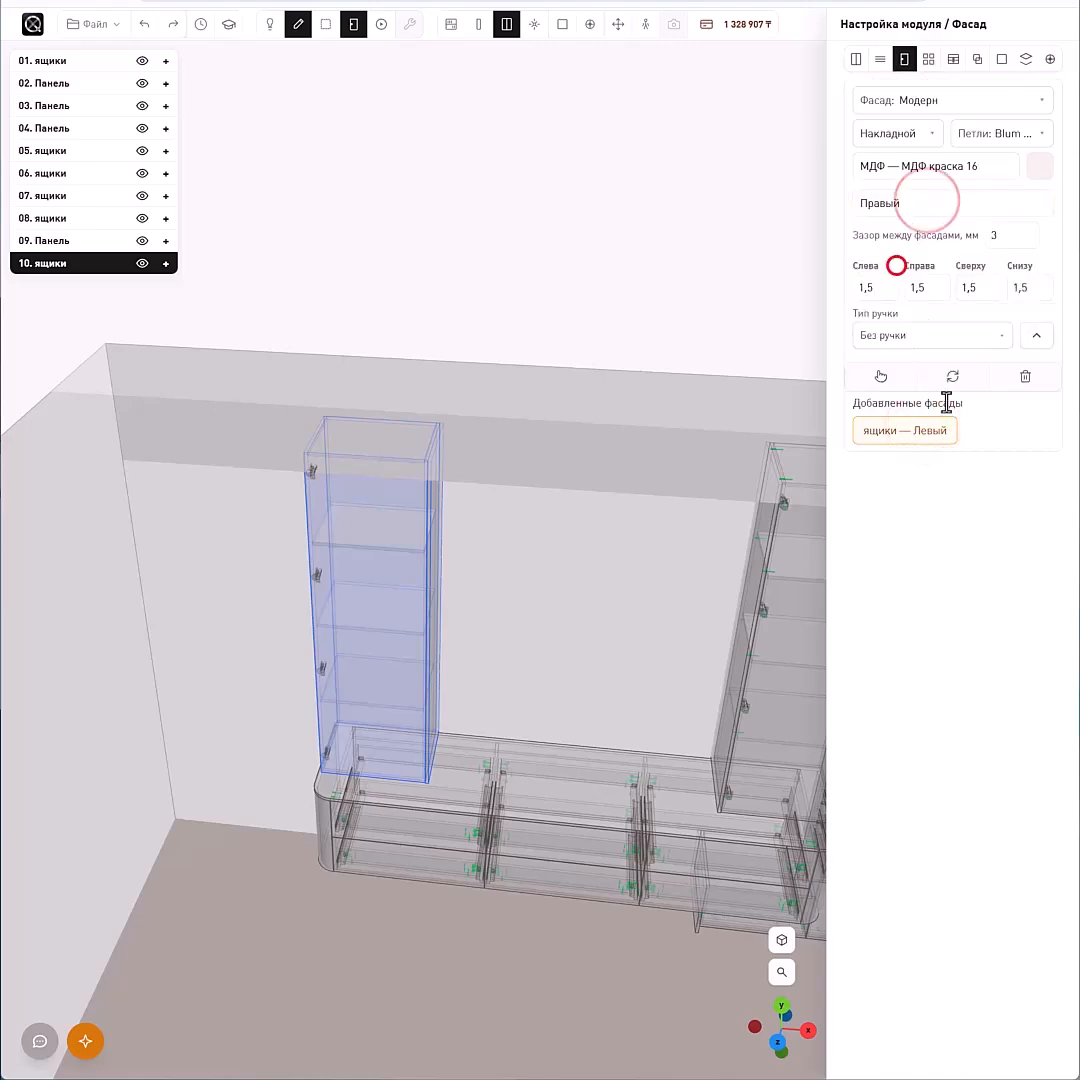
- Swing open the tall cabinet's front in the transparent line display
left_click_drag(535, 542, 561, 510)
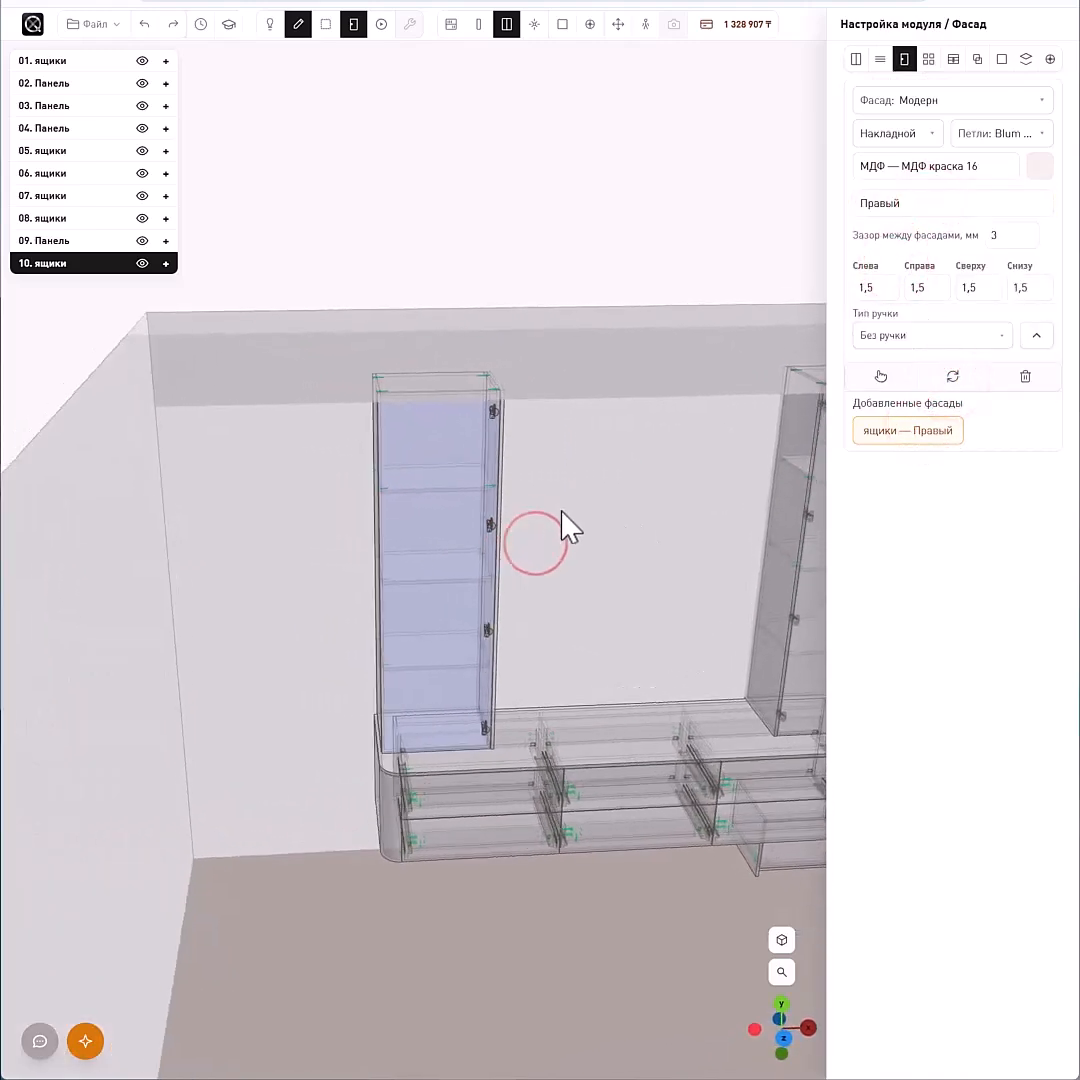
right_click_drag(620, 518, 404, 498)
left_click(668, 434)
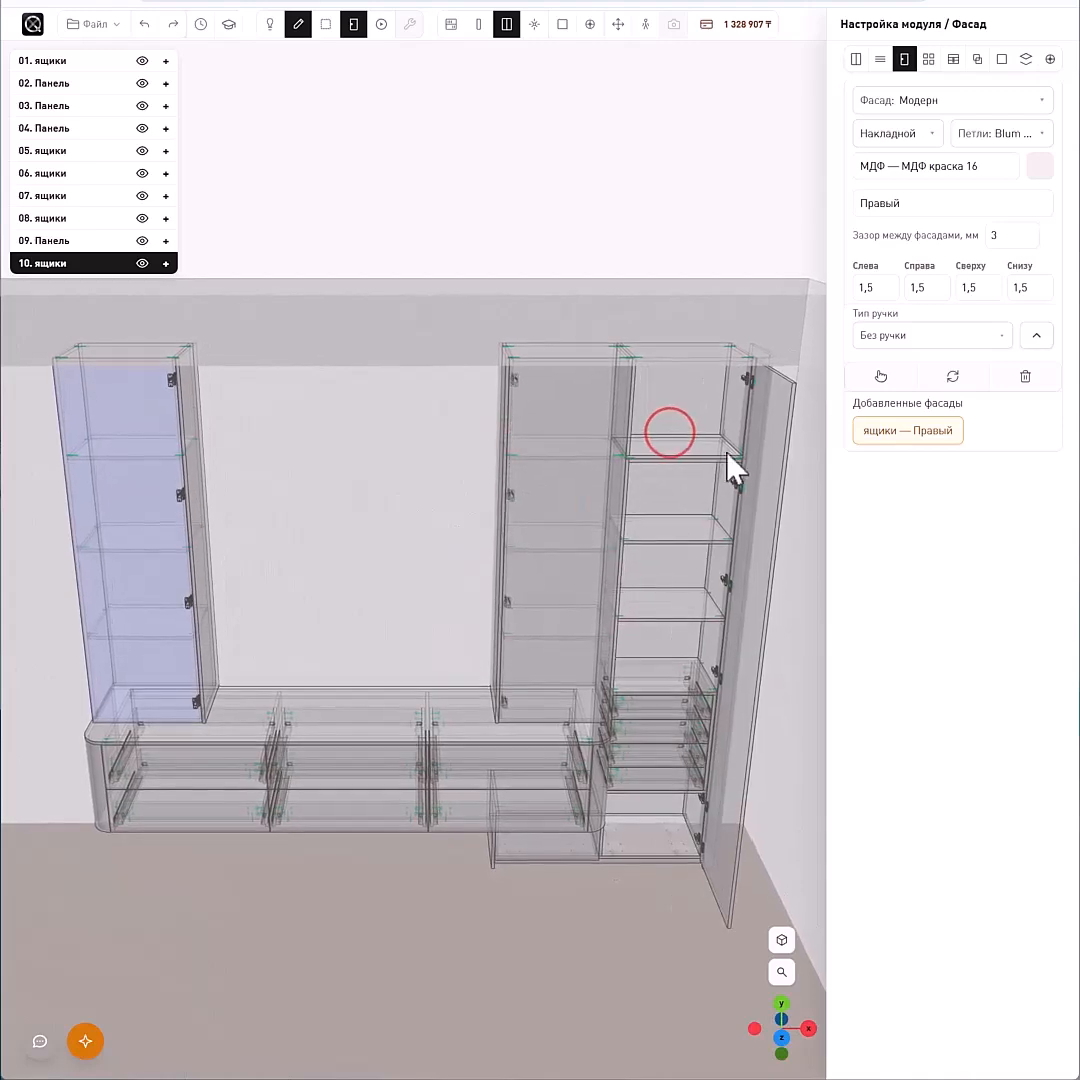
- Duplicate the 550 mm wide tall cabinet beside the right shelf column
left_click(762, 453)
left_click(688, 345)
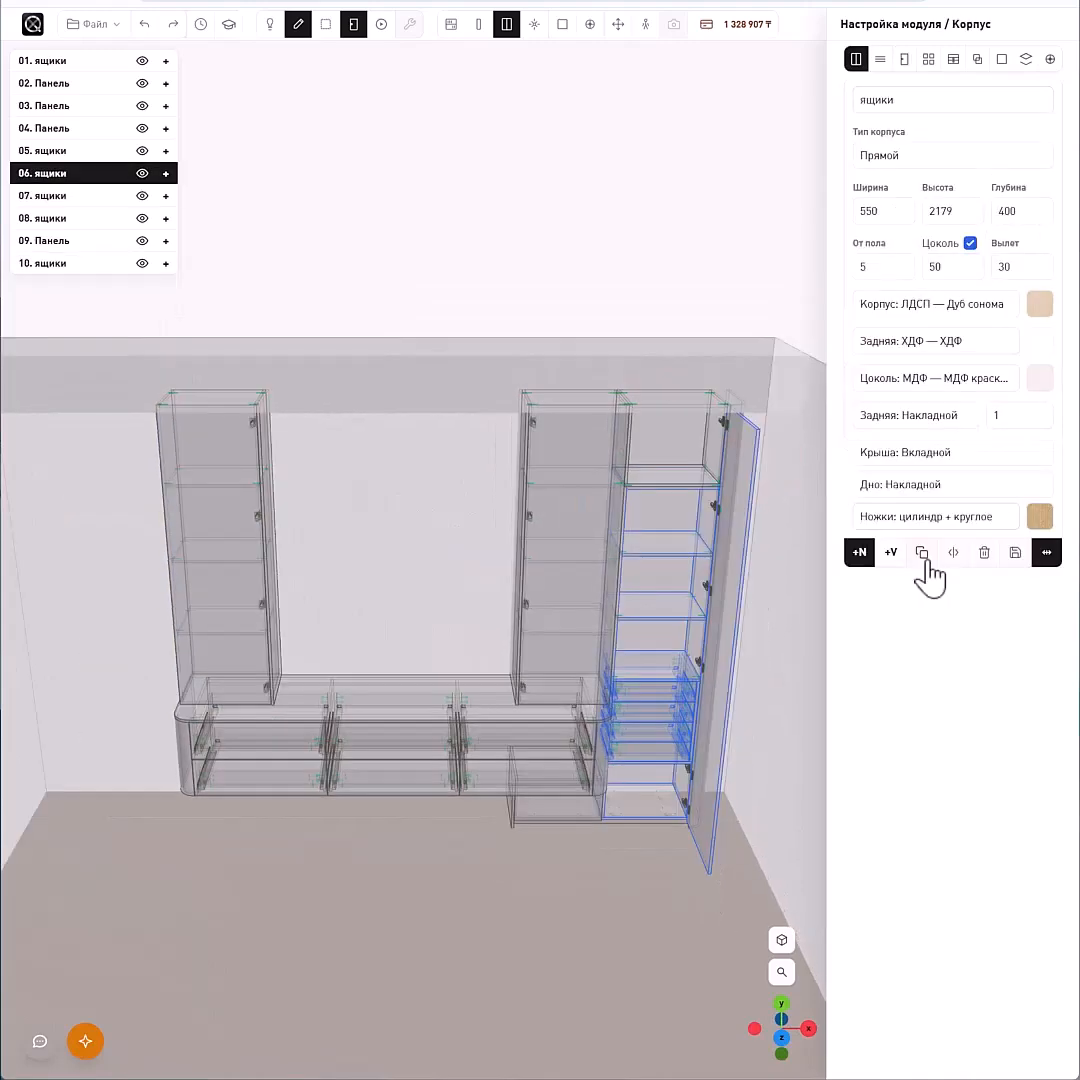
left_click(922, 552)
scroll(716, 535, "down", 3)
left_click(690, 507)
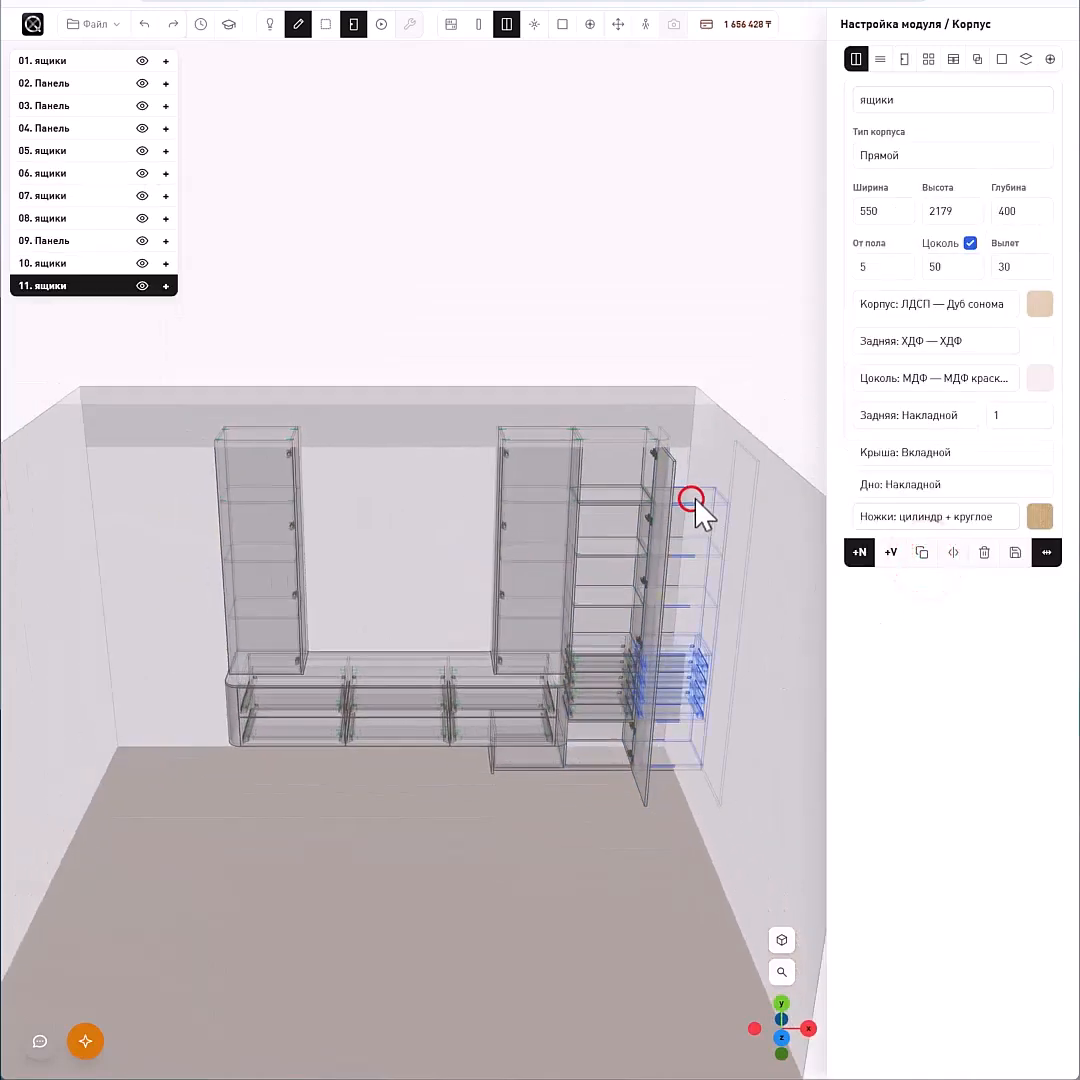
- Close the open fronts and move the tall cabinet copy against the left shelf column's outer side, at X -1510.54, Z -1545
left_click(532, 25)
left_click(618, 24)
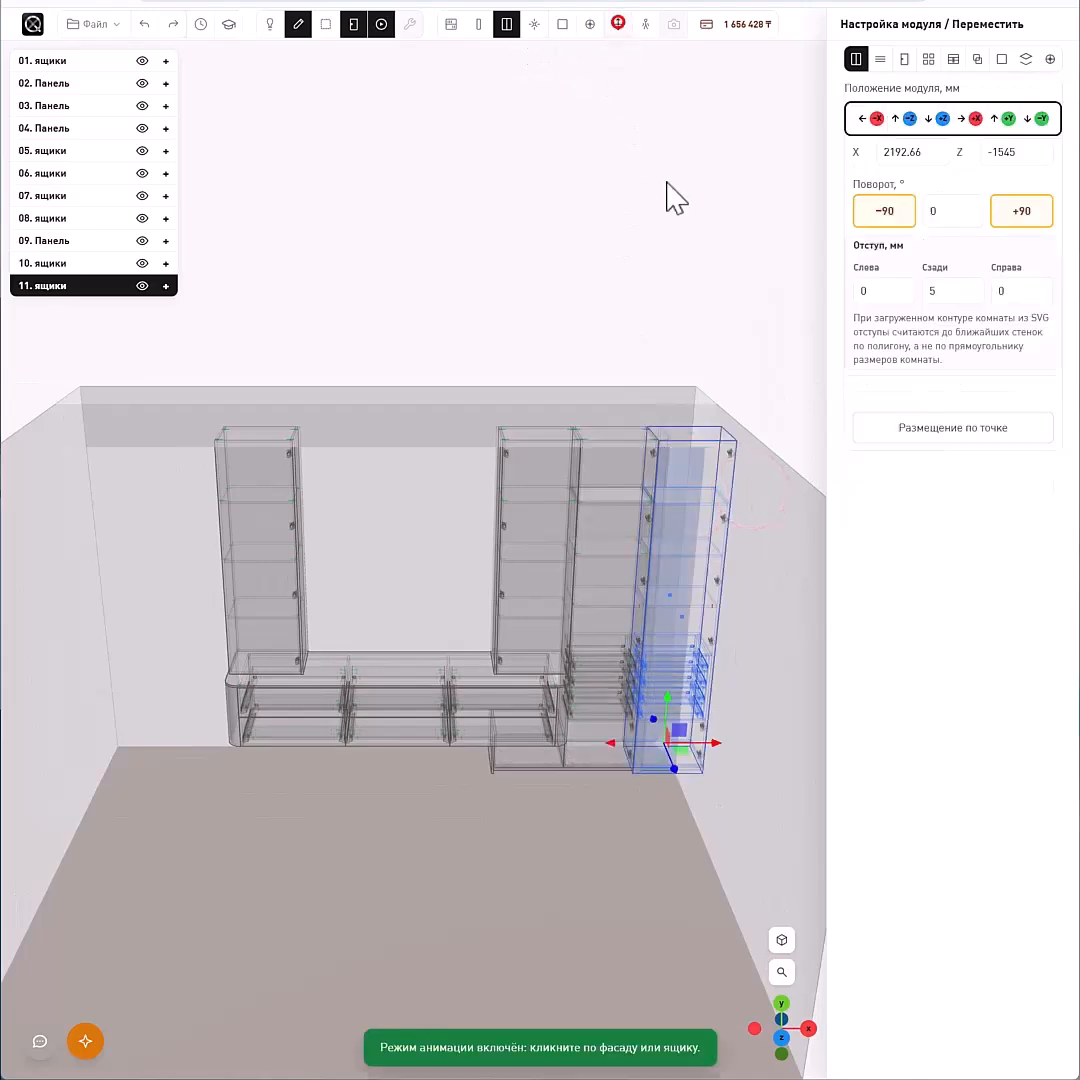
left_click_drag(713, 743, 235, 699)
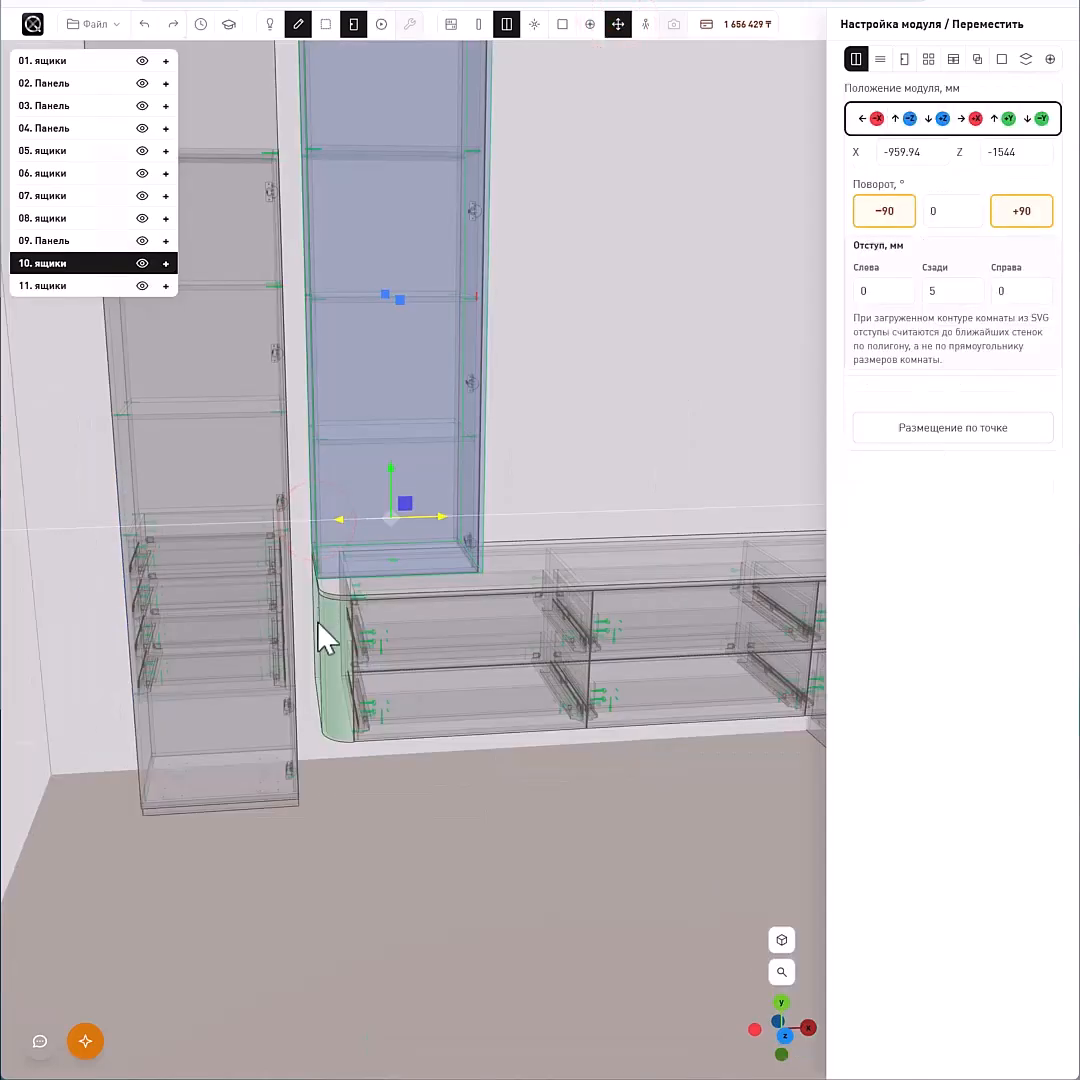
left_click(280, 687)
left_click_drag(267, 750, 316, 706)
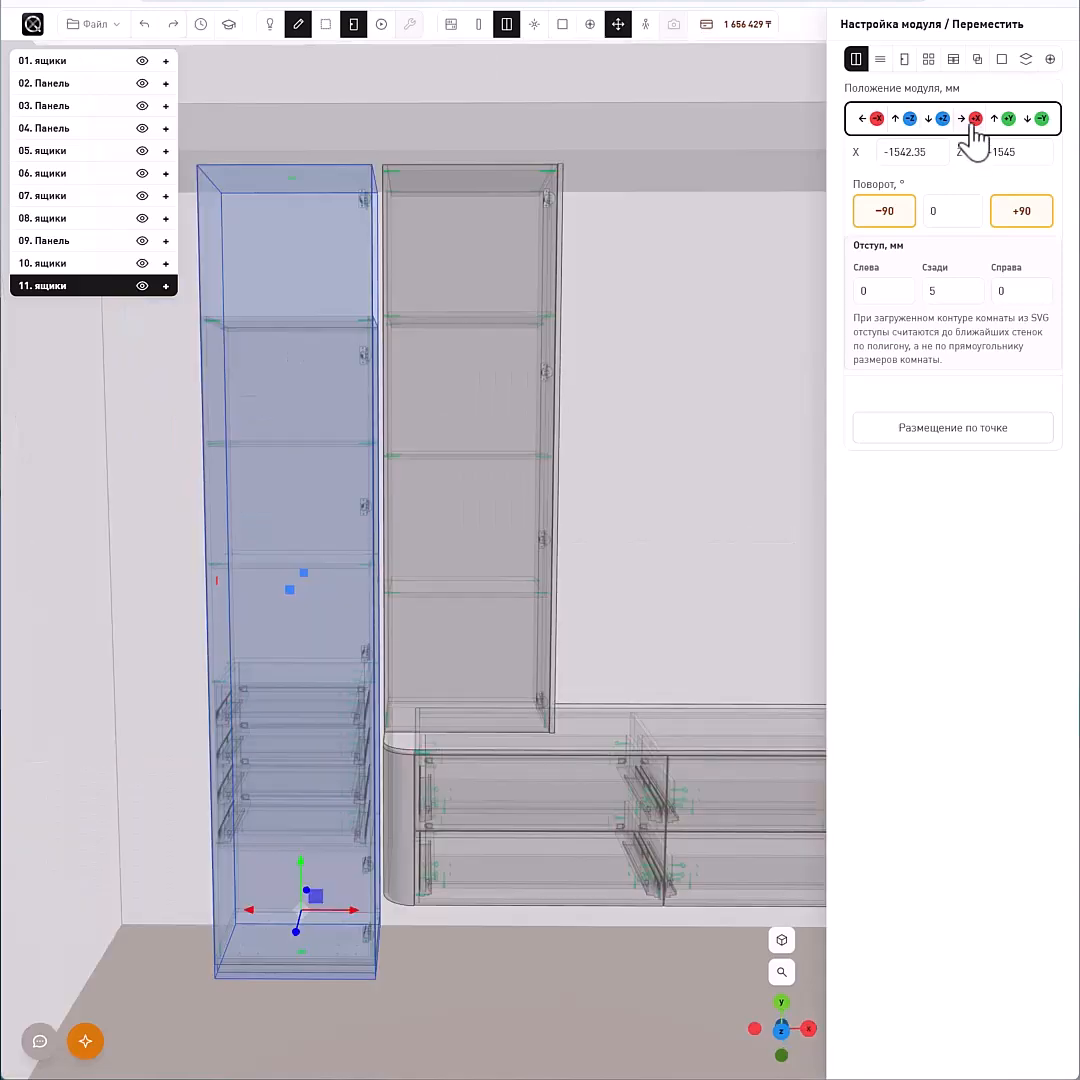
left_click(975, 118)
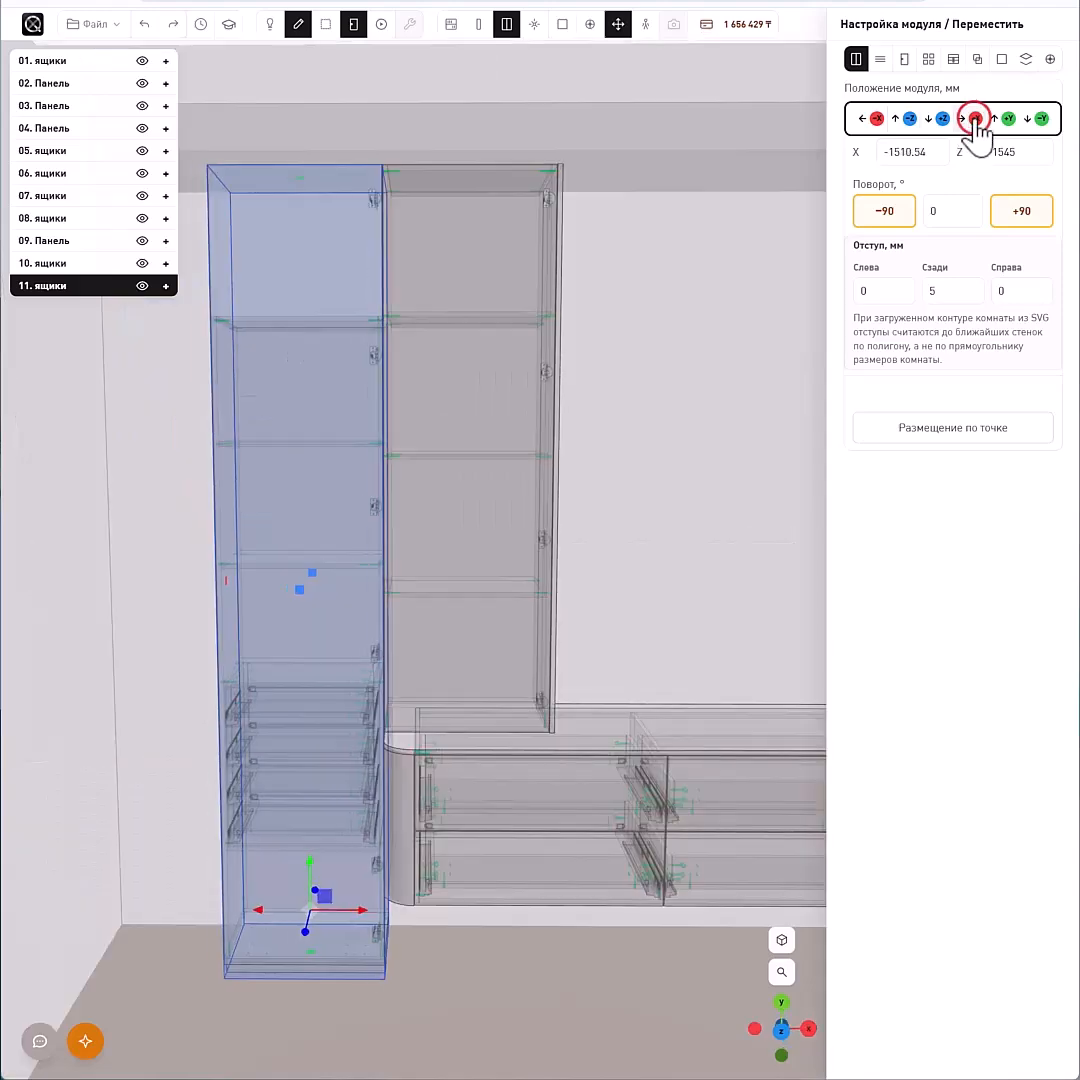
right_click_drag(762, 480, 712, 490)
left_click_drag(709, 489, 746, 508)
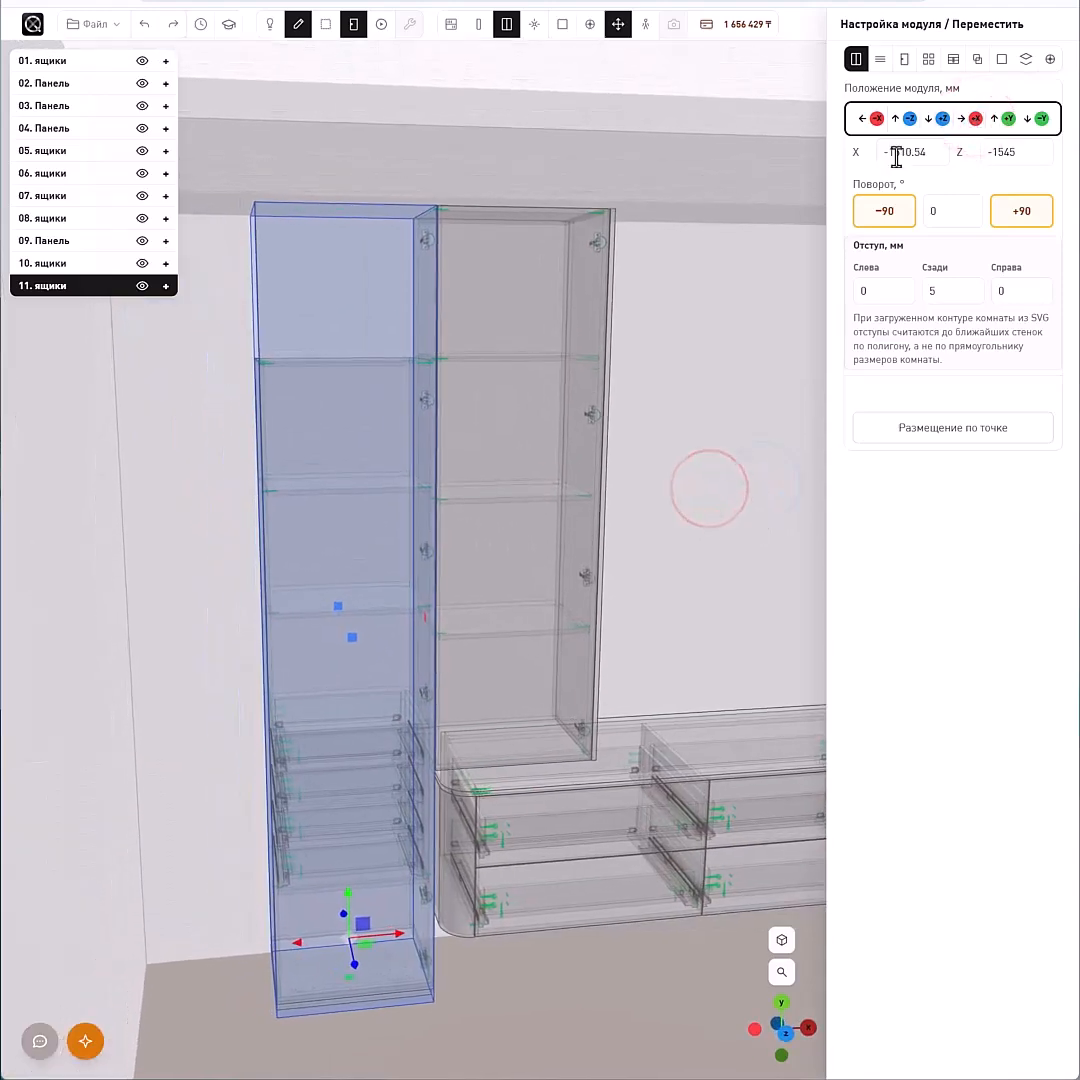
- Change the copied tall cabinet's front to Левый opening, re-enter its top gap and update the front
left_click(906, 60)
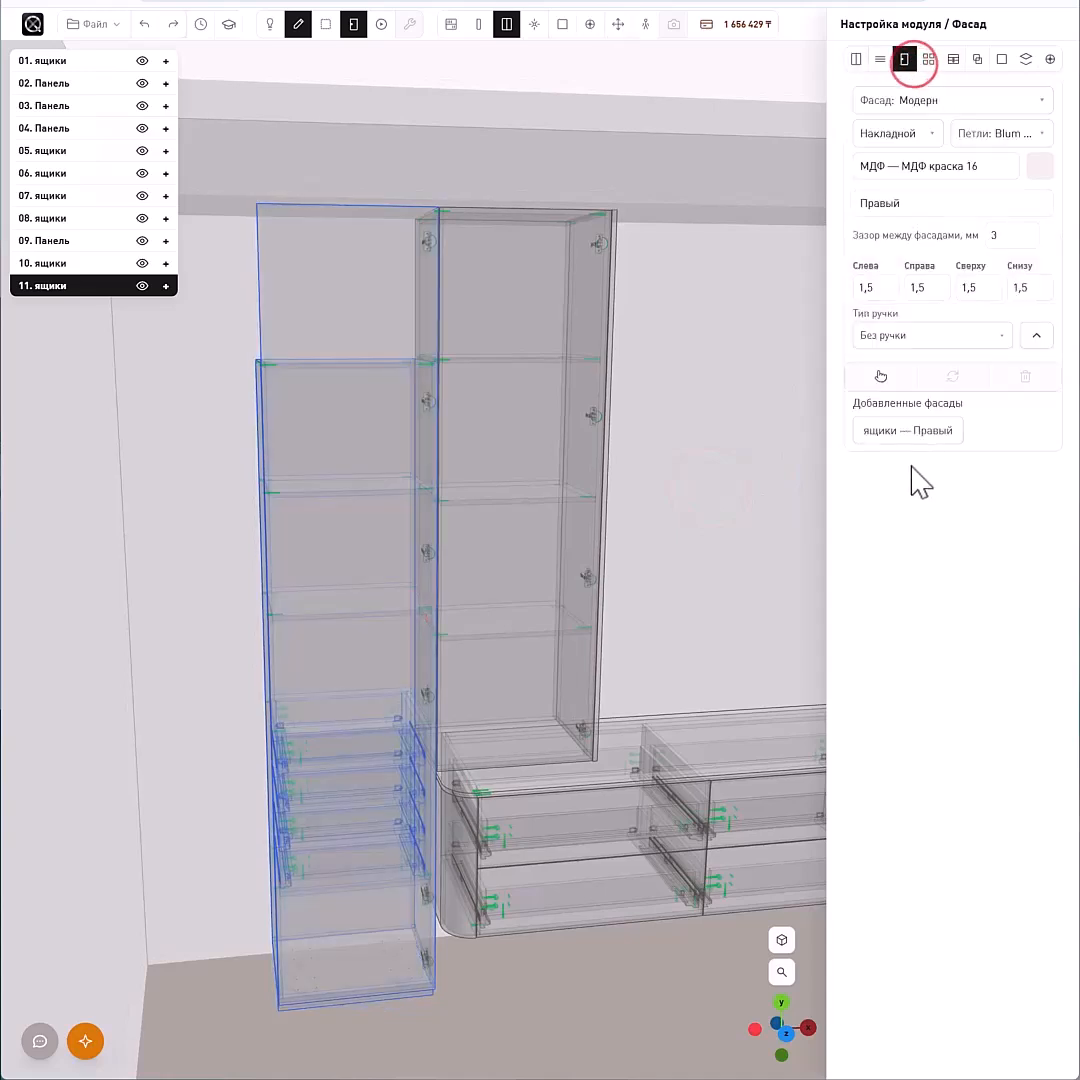
left_click(916, 428)
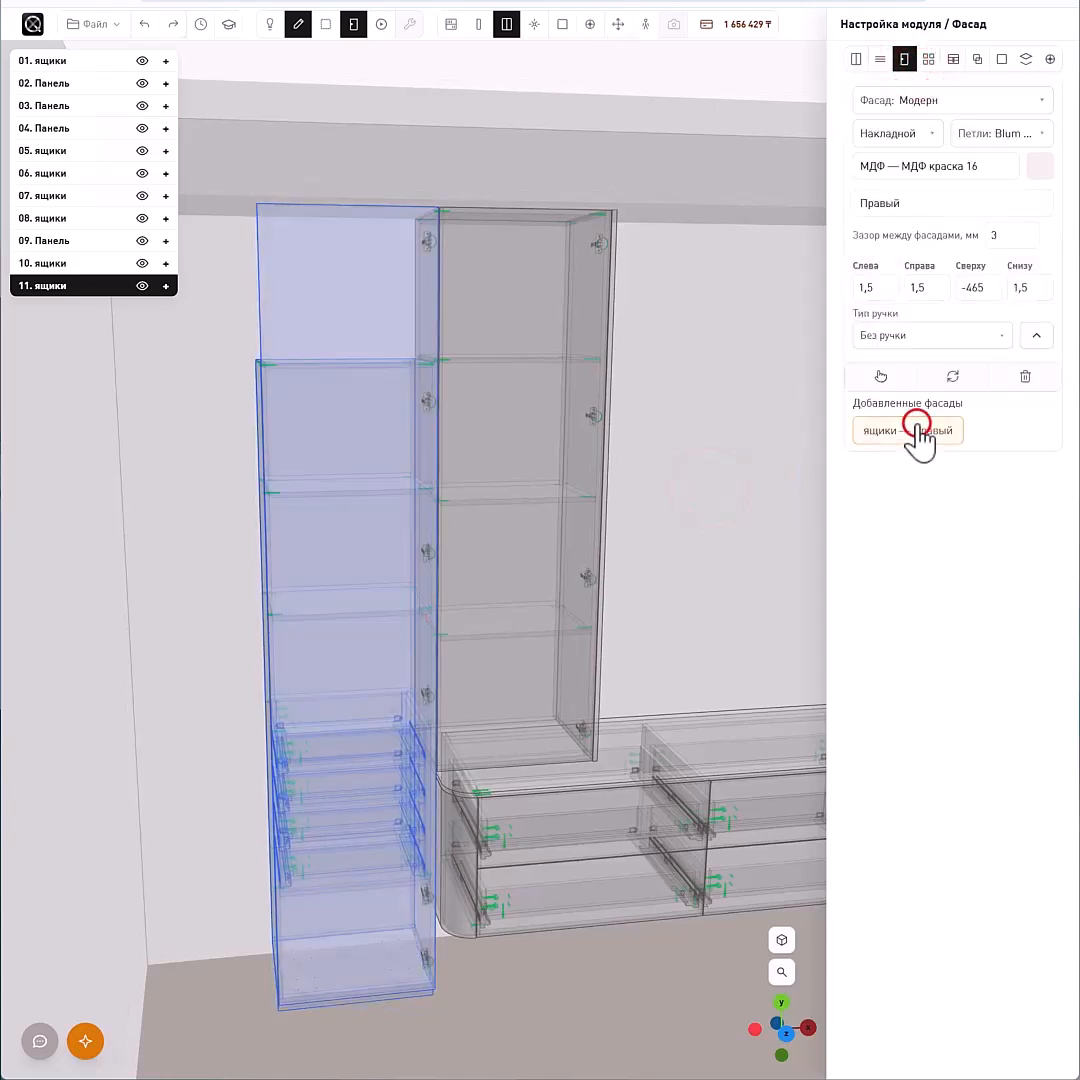
left_click(895, 210)
left_click(897, 232)
double_click(966, 286)
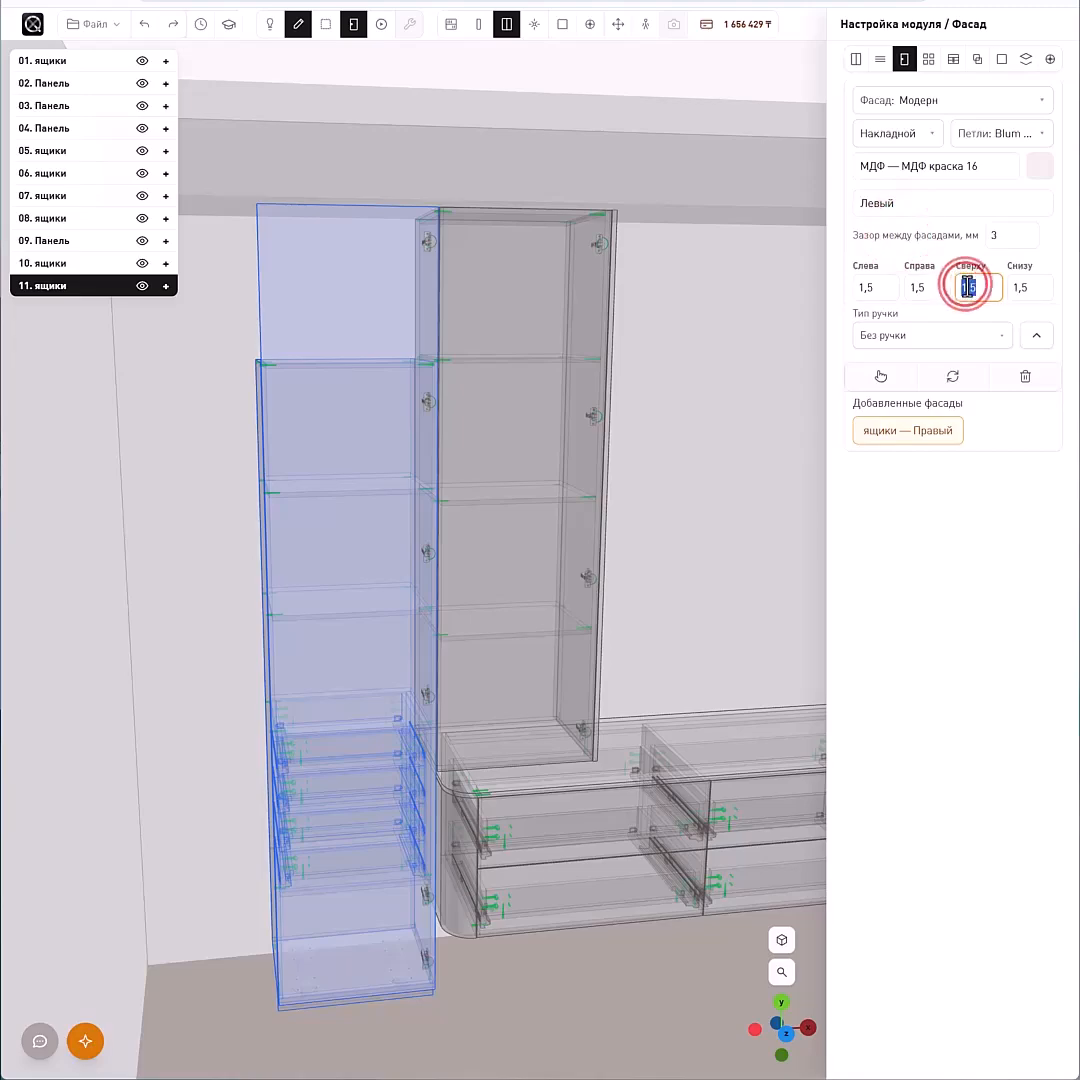
key("BackSpace")
left_click(955, 378)
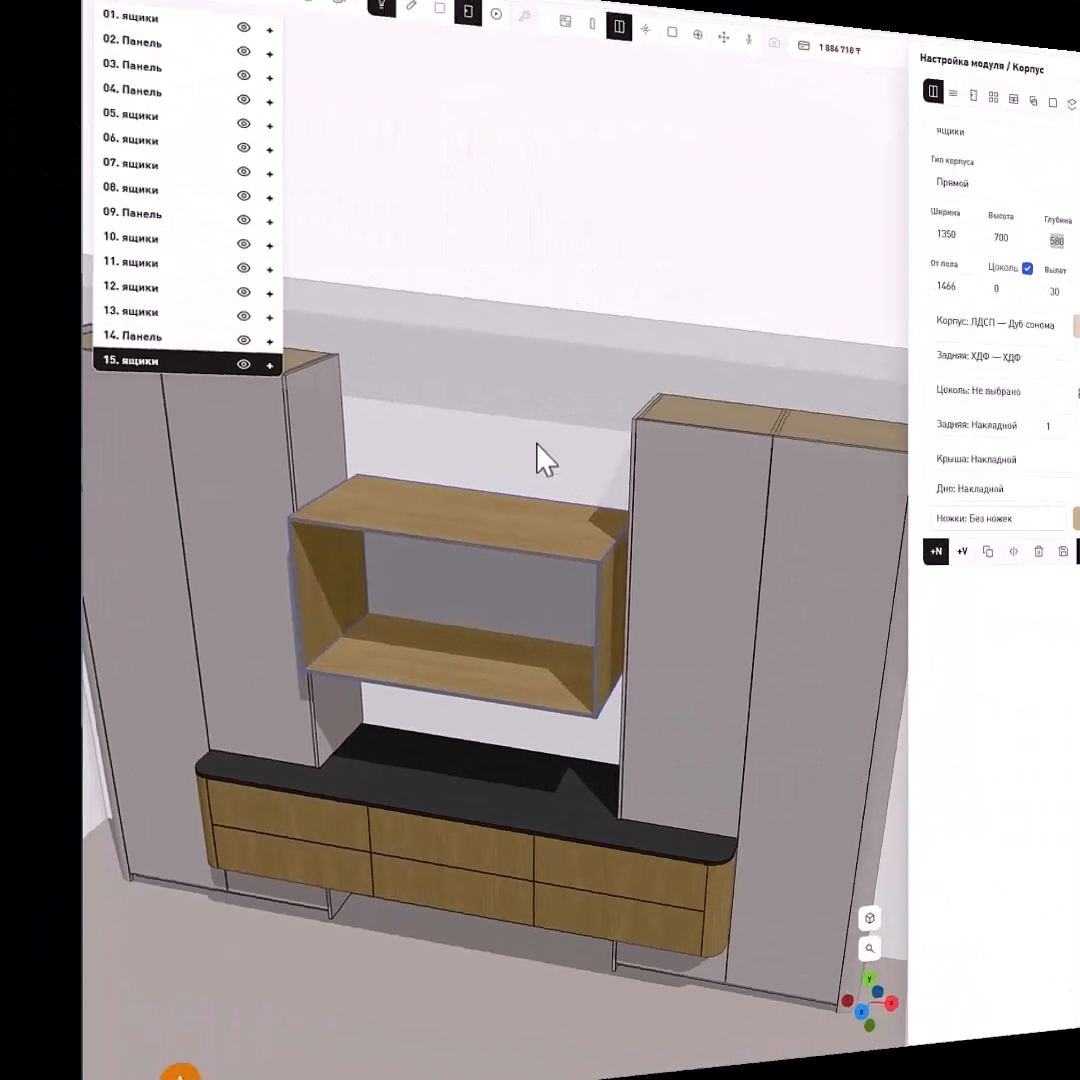
- Set the depth of the open box between the shelf columns to 400 mm
left_click(371, 525)
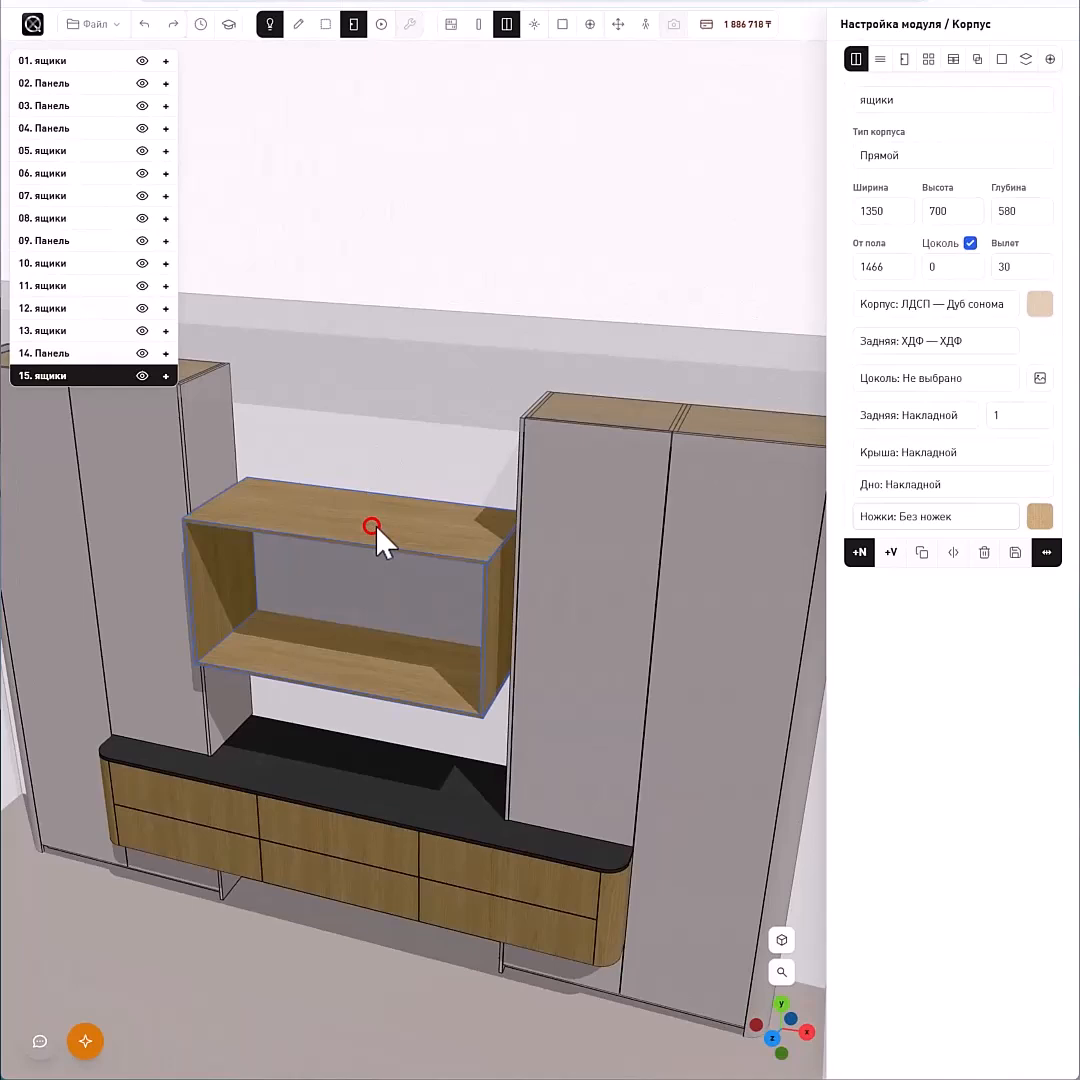
double_click(995, 205)
type("400")
left_click(485, 538)
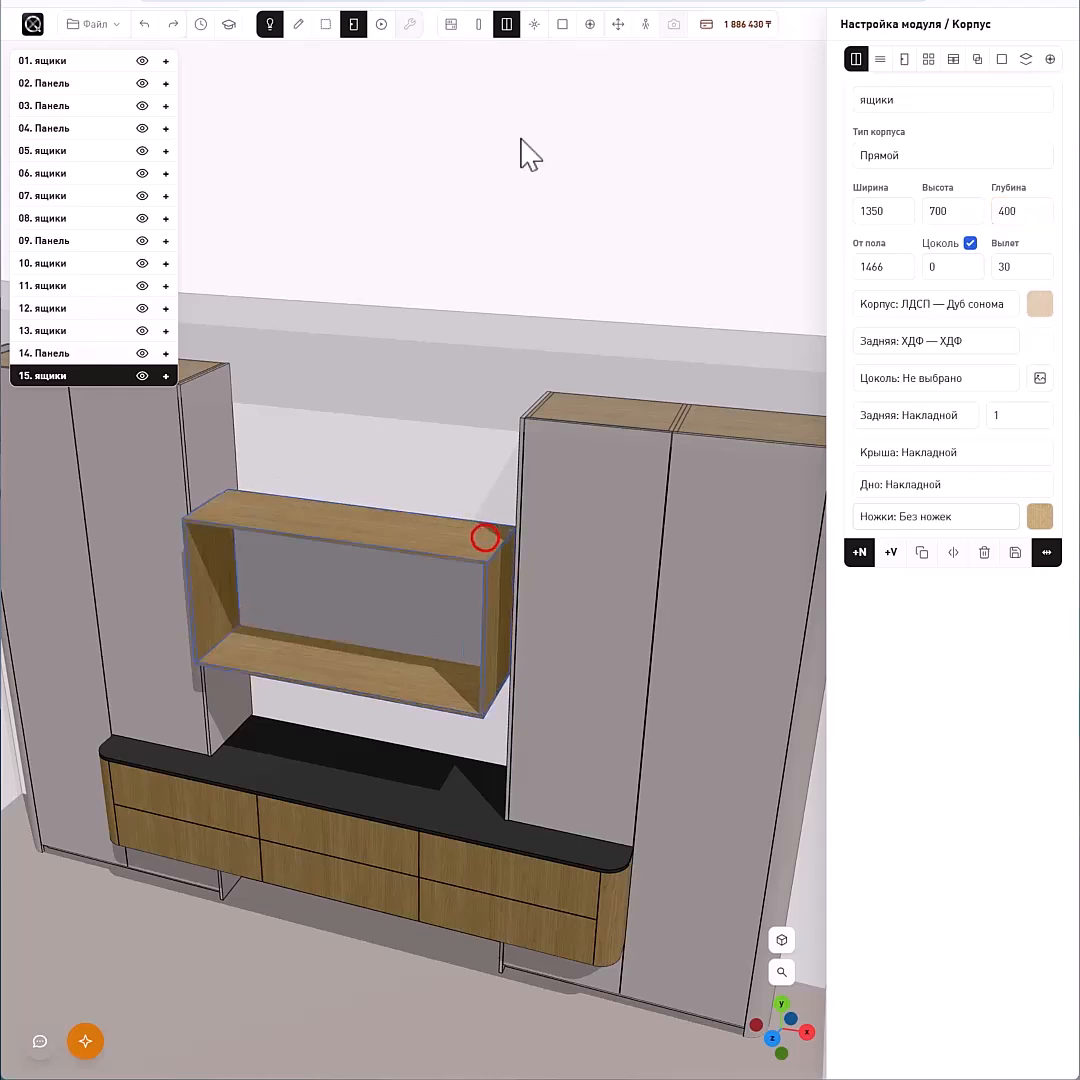
- Move the open box back to the wall at Z -1545 and stretch it to 1470 mm wide between the shelf columns
left_click(618, 24)
left_click(330, 656)
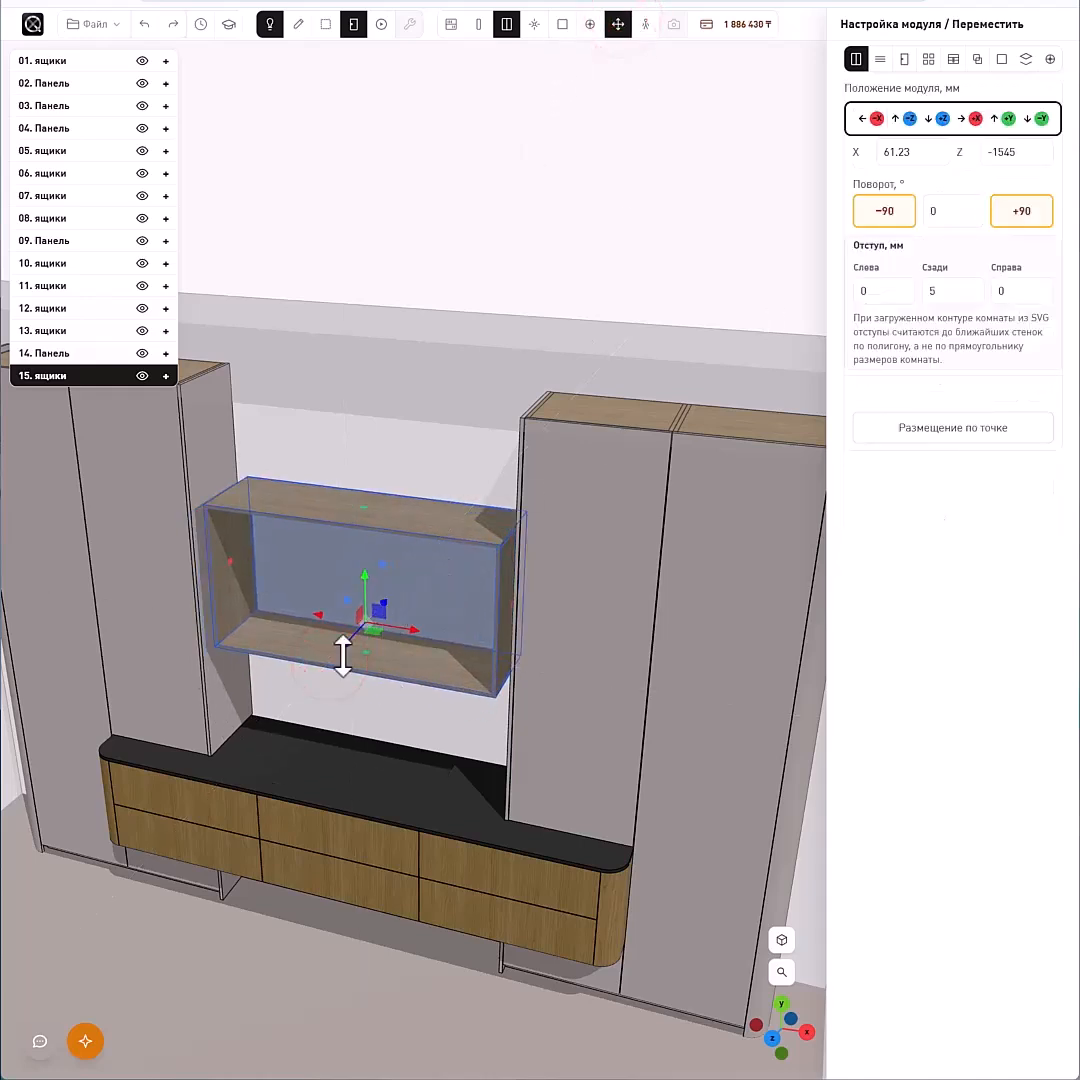
left_click_drag(229, 558, 192, 426)
left_click_drag(379, 462, 562, 466)
left_click_drag(620, 567, 649, 441)
left_click_drag(552, 454, 410, 432)
scroll(410, 432, "up", 4)
right_click_drag(412, 412, 444, 422)
left_click_drag(442, 415, 414, 415)
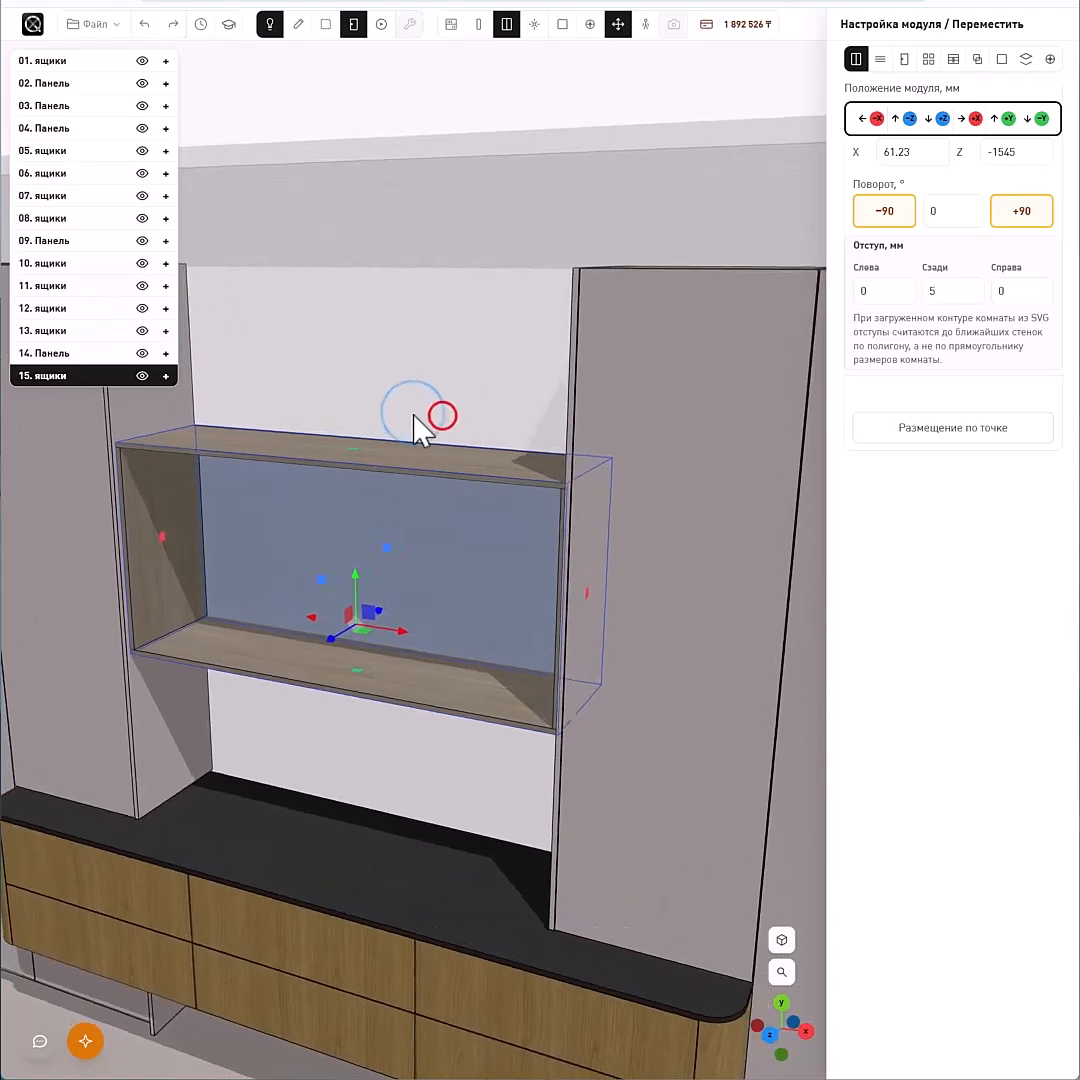
- Set the open box's back panel material to МДФ краска 16, keeping its mounting as Накладной
left_click(856, 59)
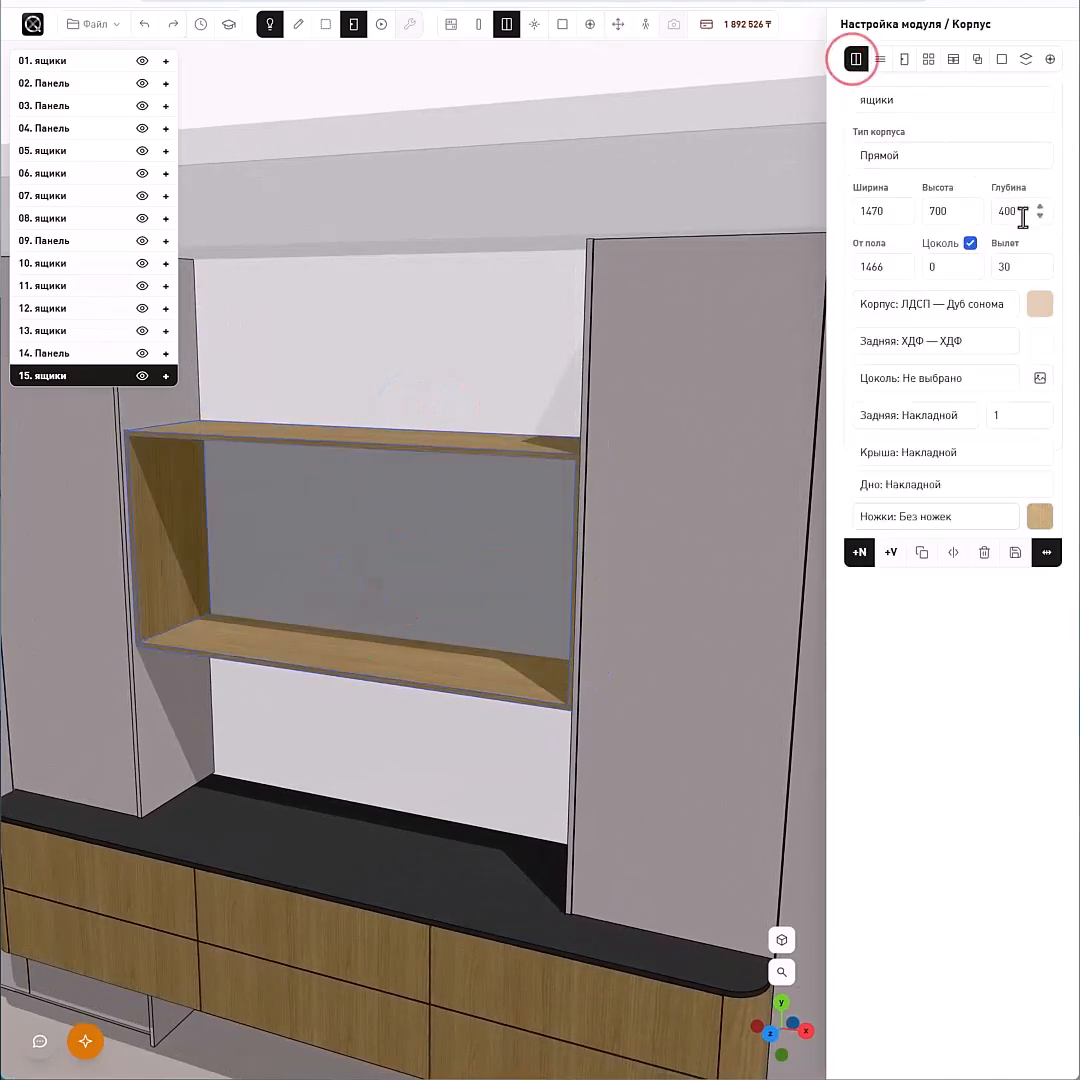
double_click(1022, 212)
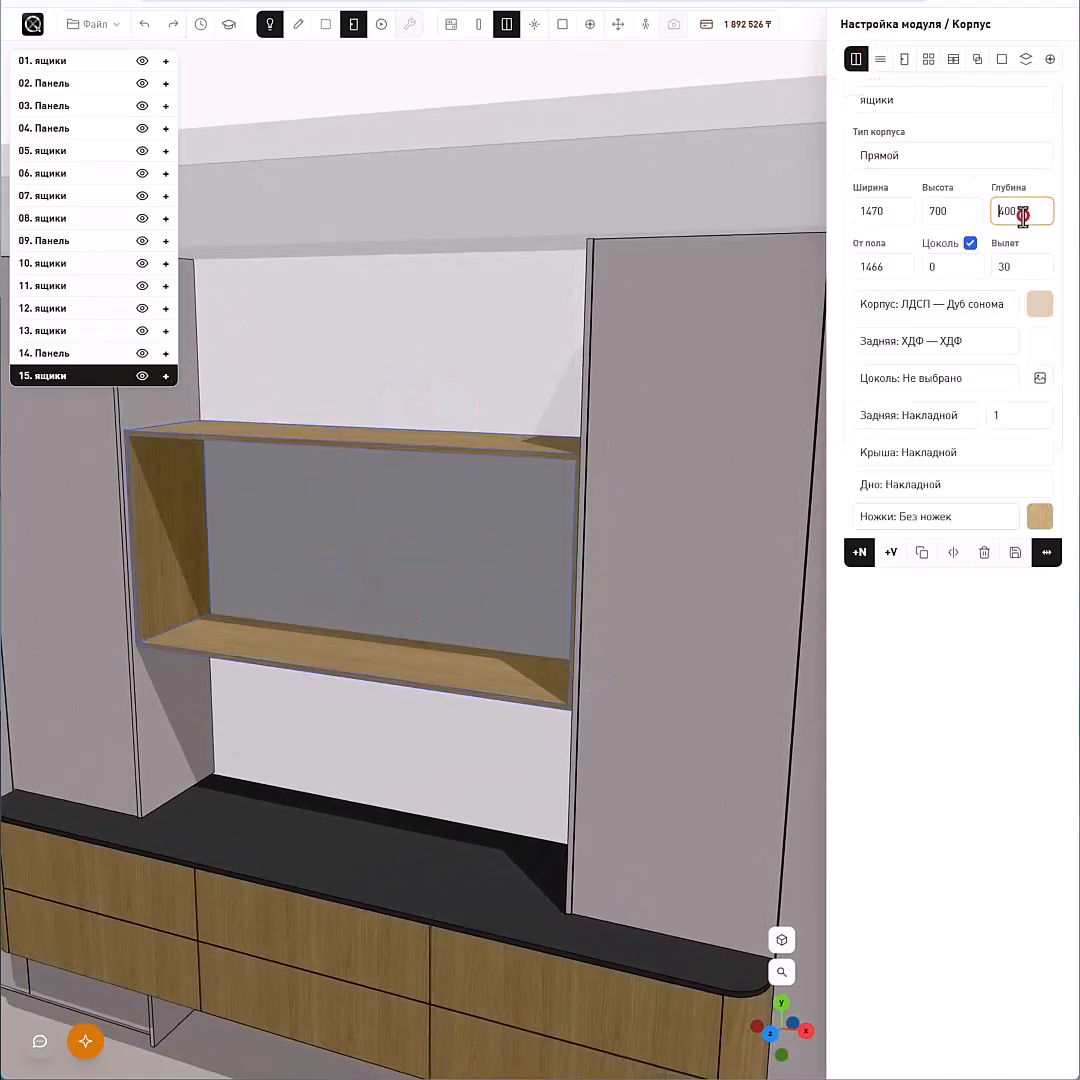
left_click(916, 430)
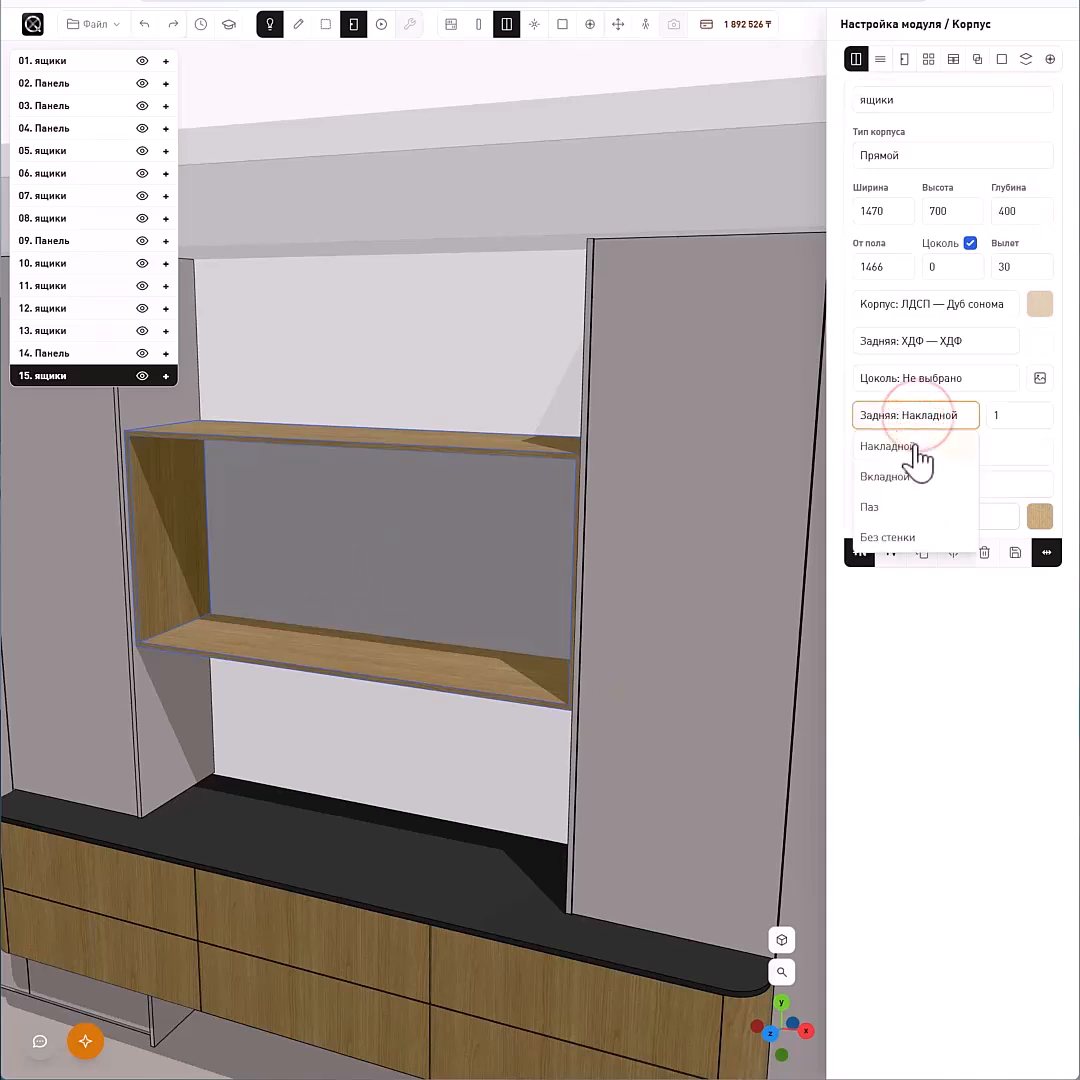
left_click(921, 424)
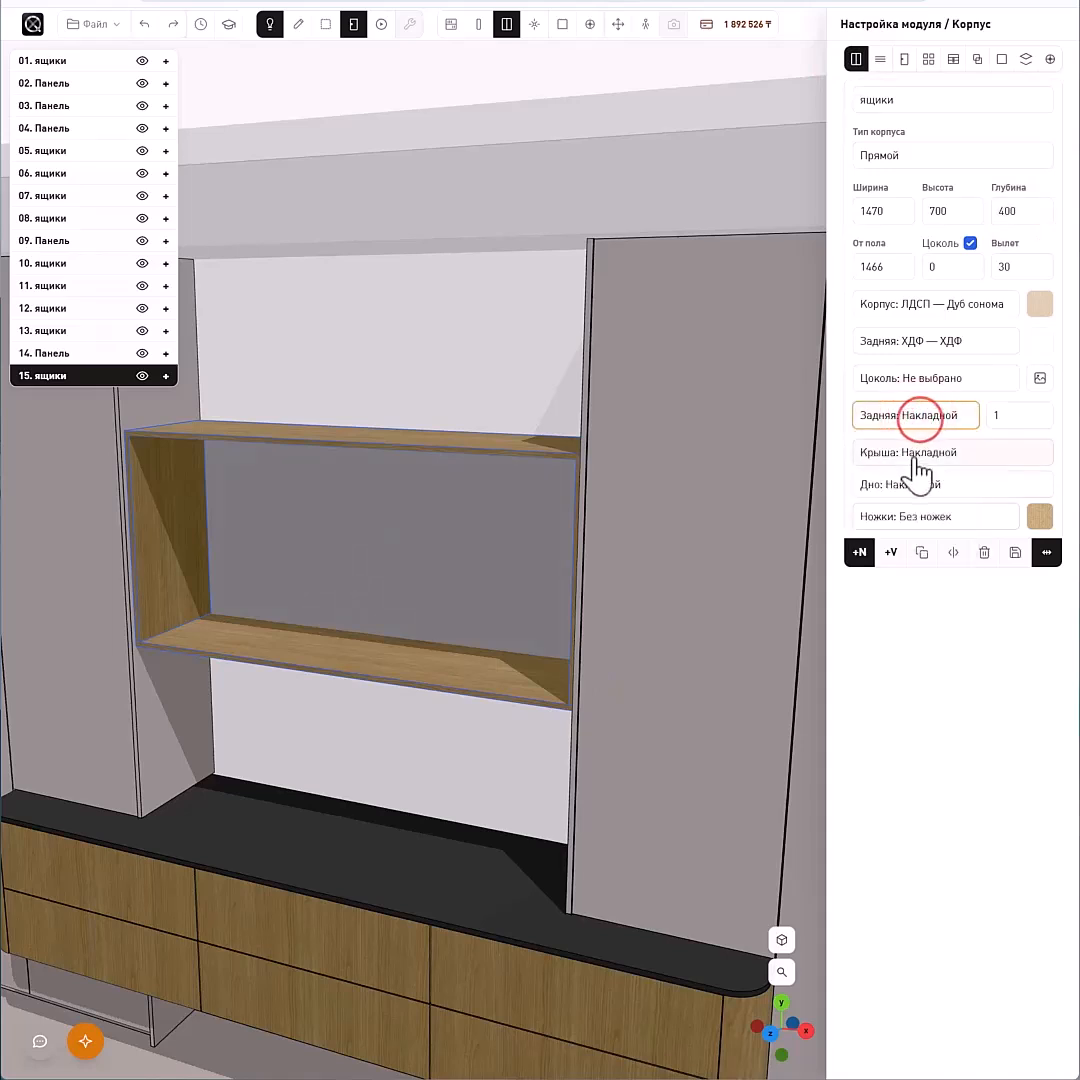
left_click(953, 345)
left_click(970, 412)
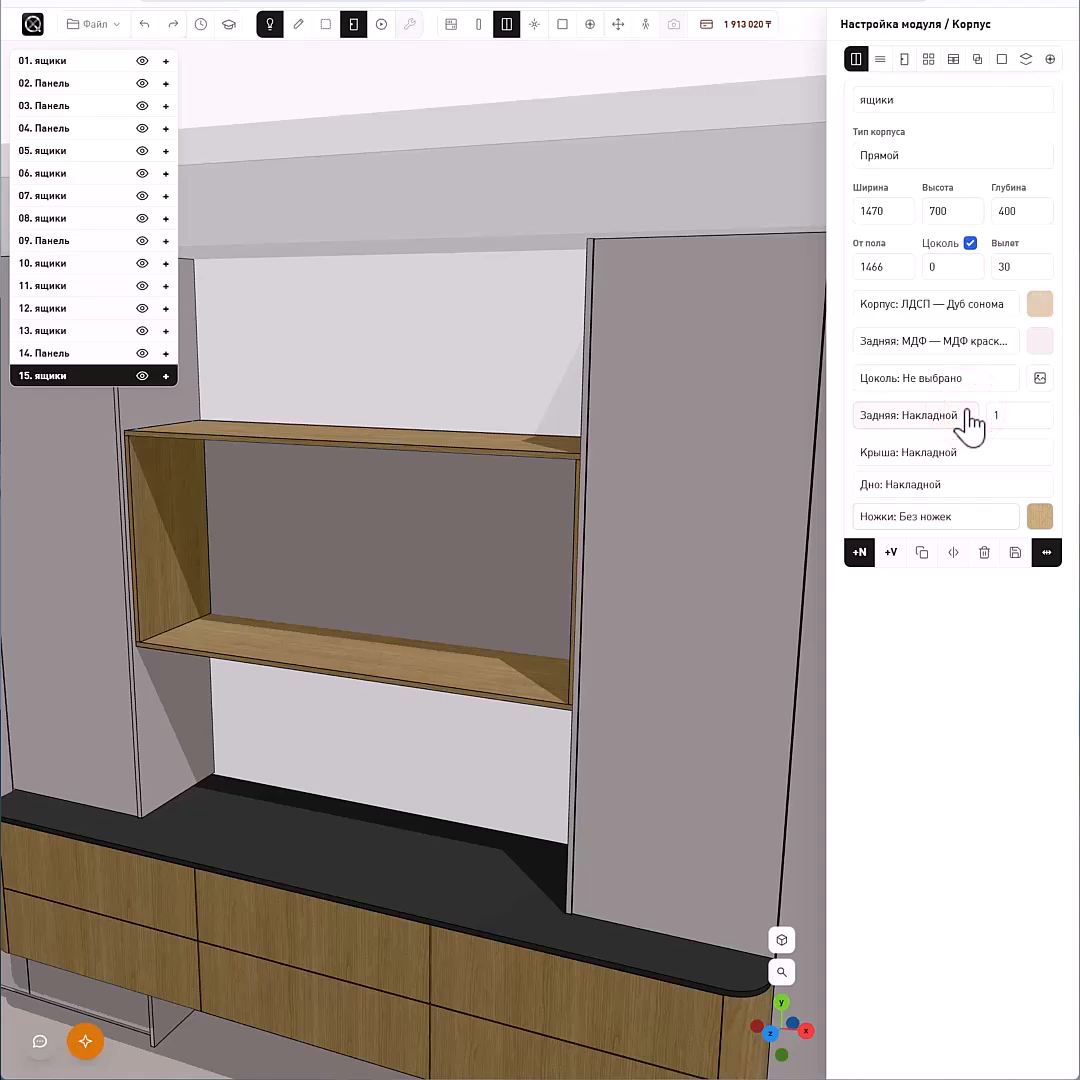
- Set the open box's body material to МДФ краска 16 and apply the plain dark grey texture from the gallery
left_click(323, 649)
left_click(930, 306)
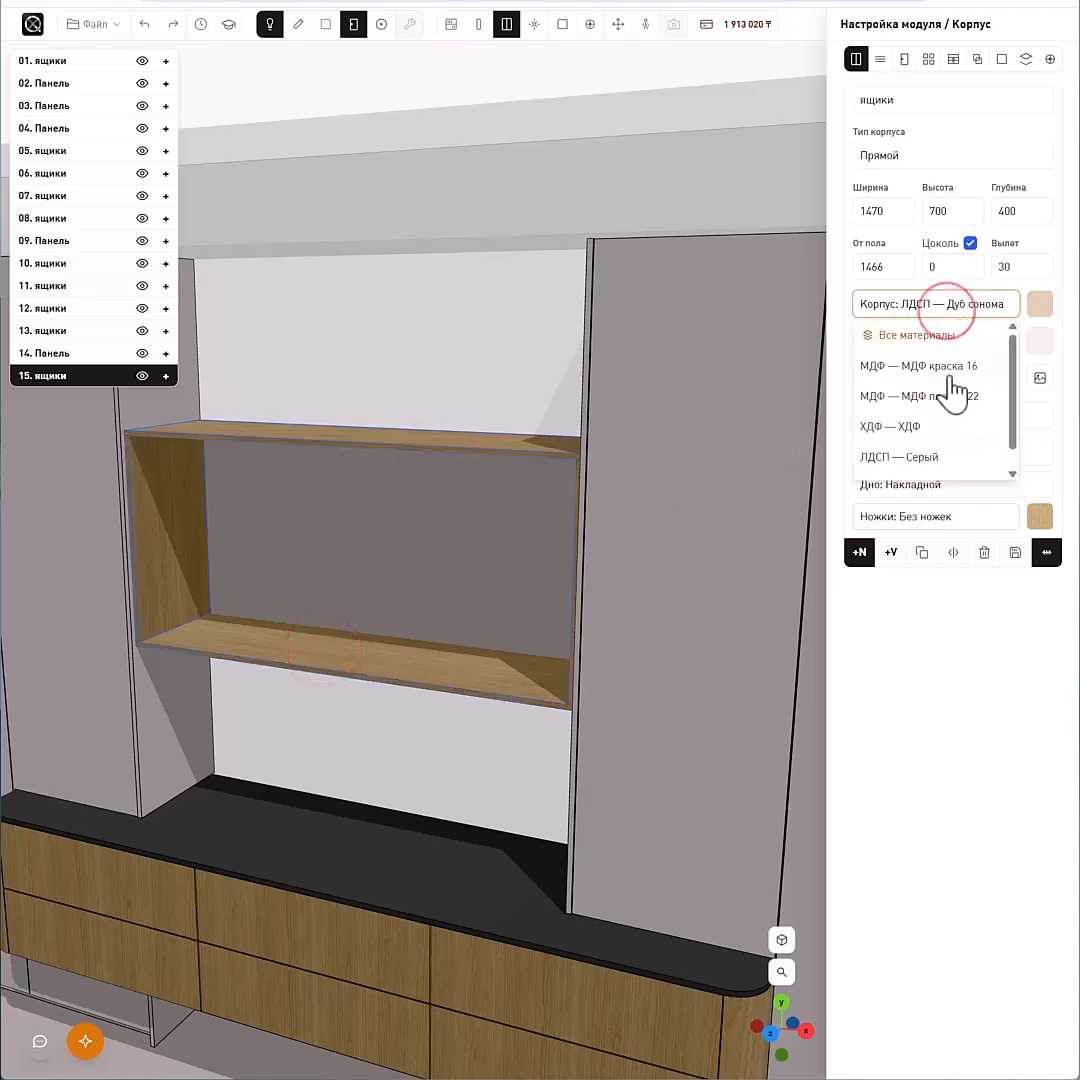
left_click(948, 368)
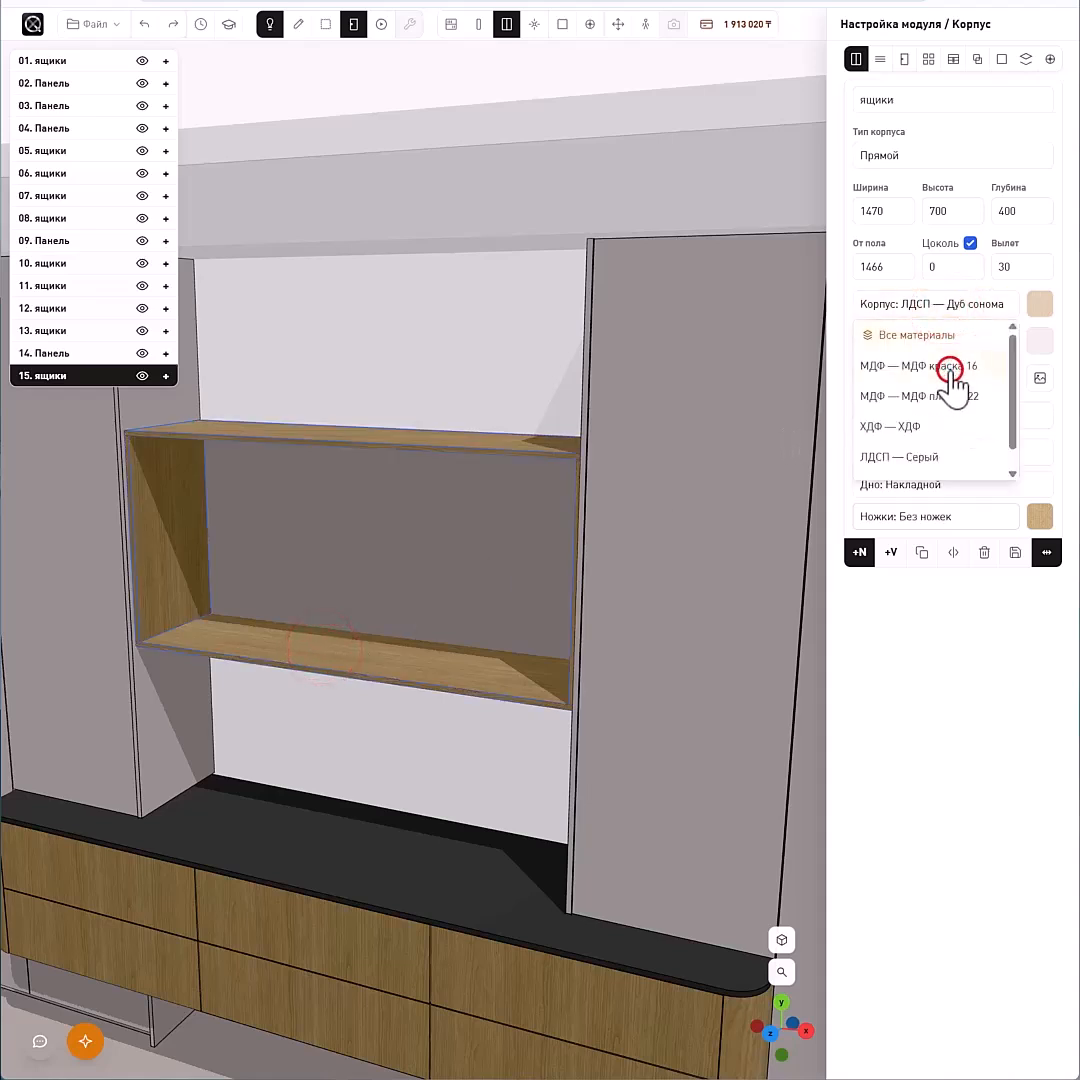
left_click(1038, 305)
left_click(1036, 210)
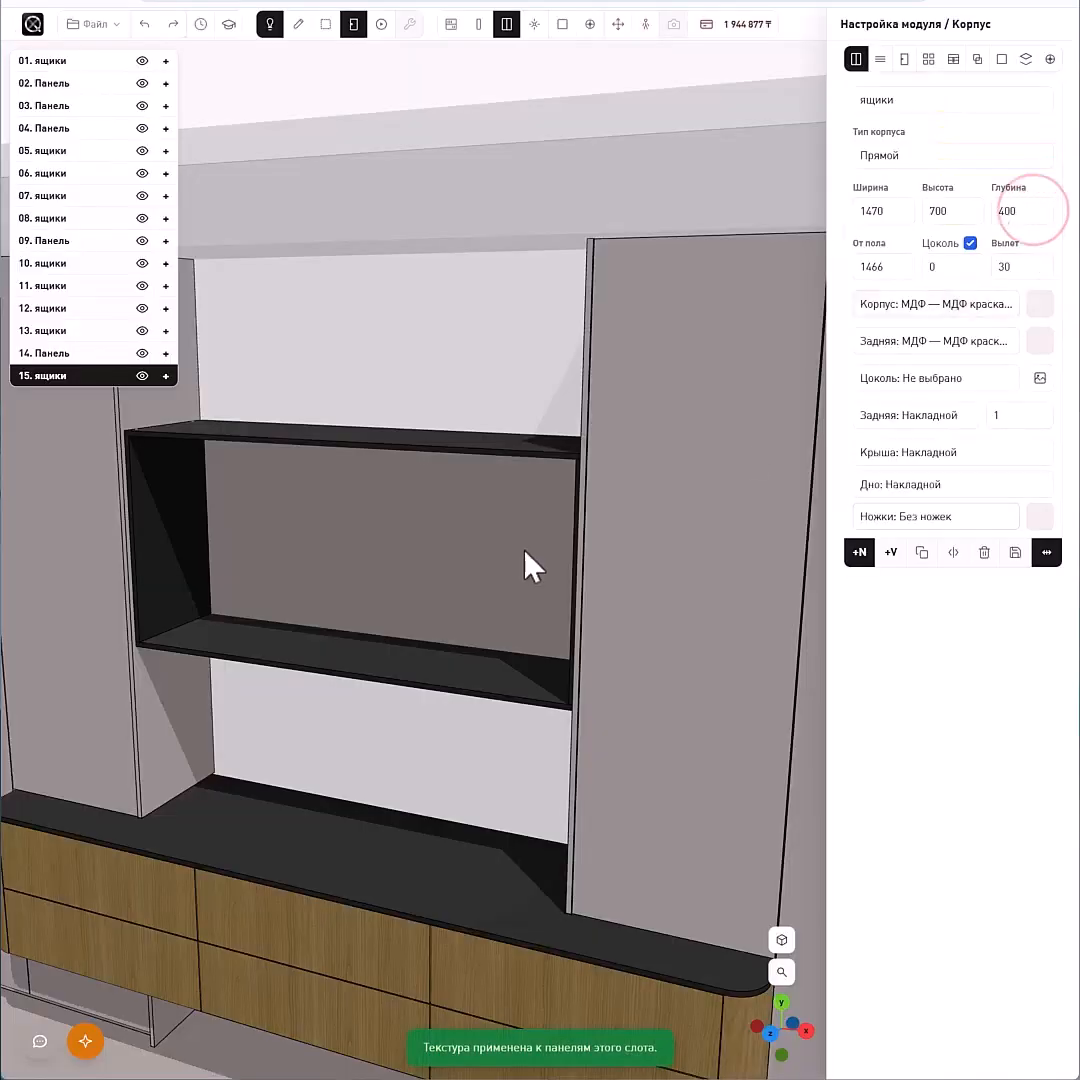
- Apply the plain dark grey gallery texture to the open box's back panel
left_click(480, 535)
left_click(1040, 343)
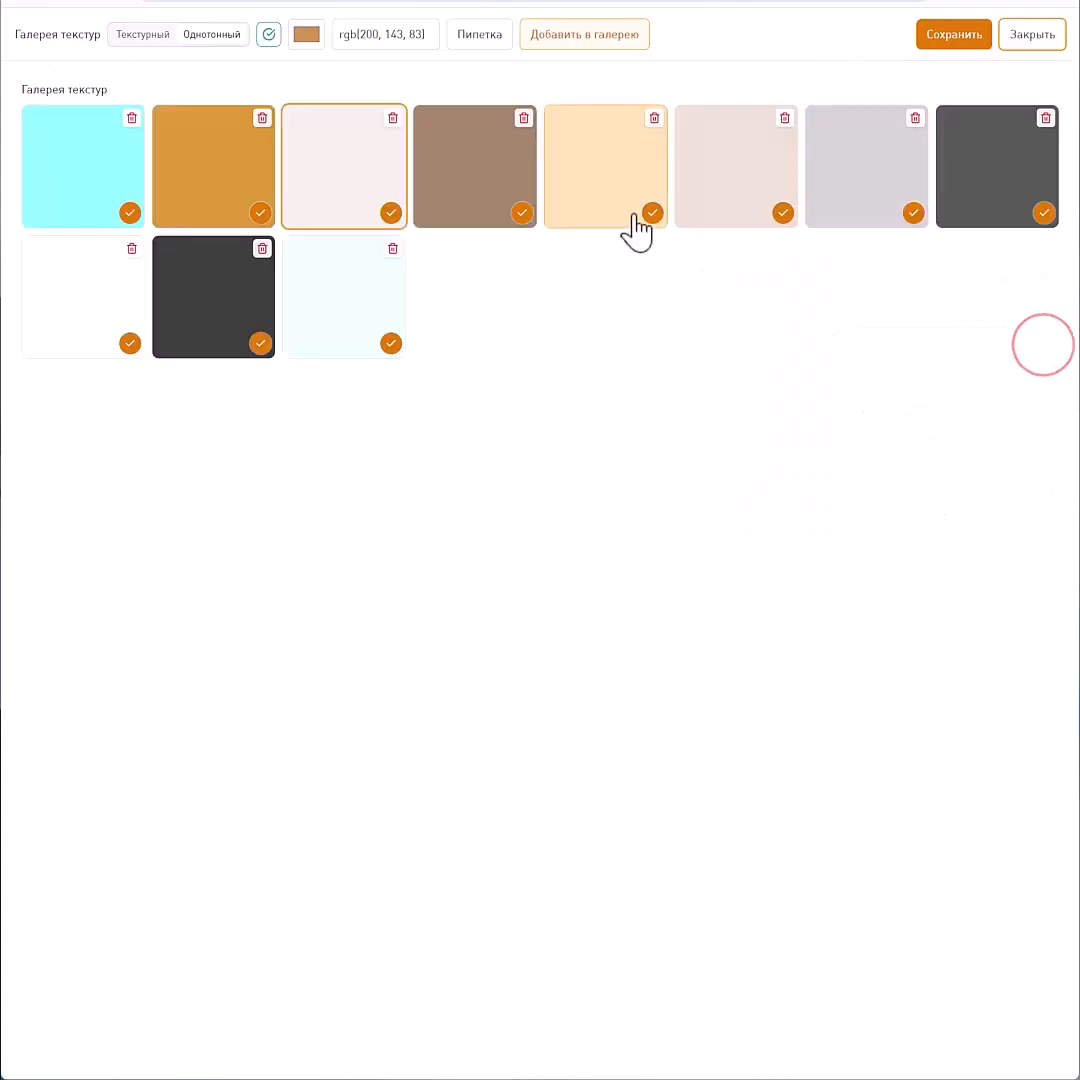
left_click(978, 189)
left_click_drag(446, 395, 444, 640)
double_click(443, 682)
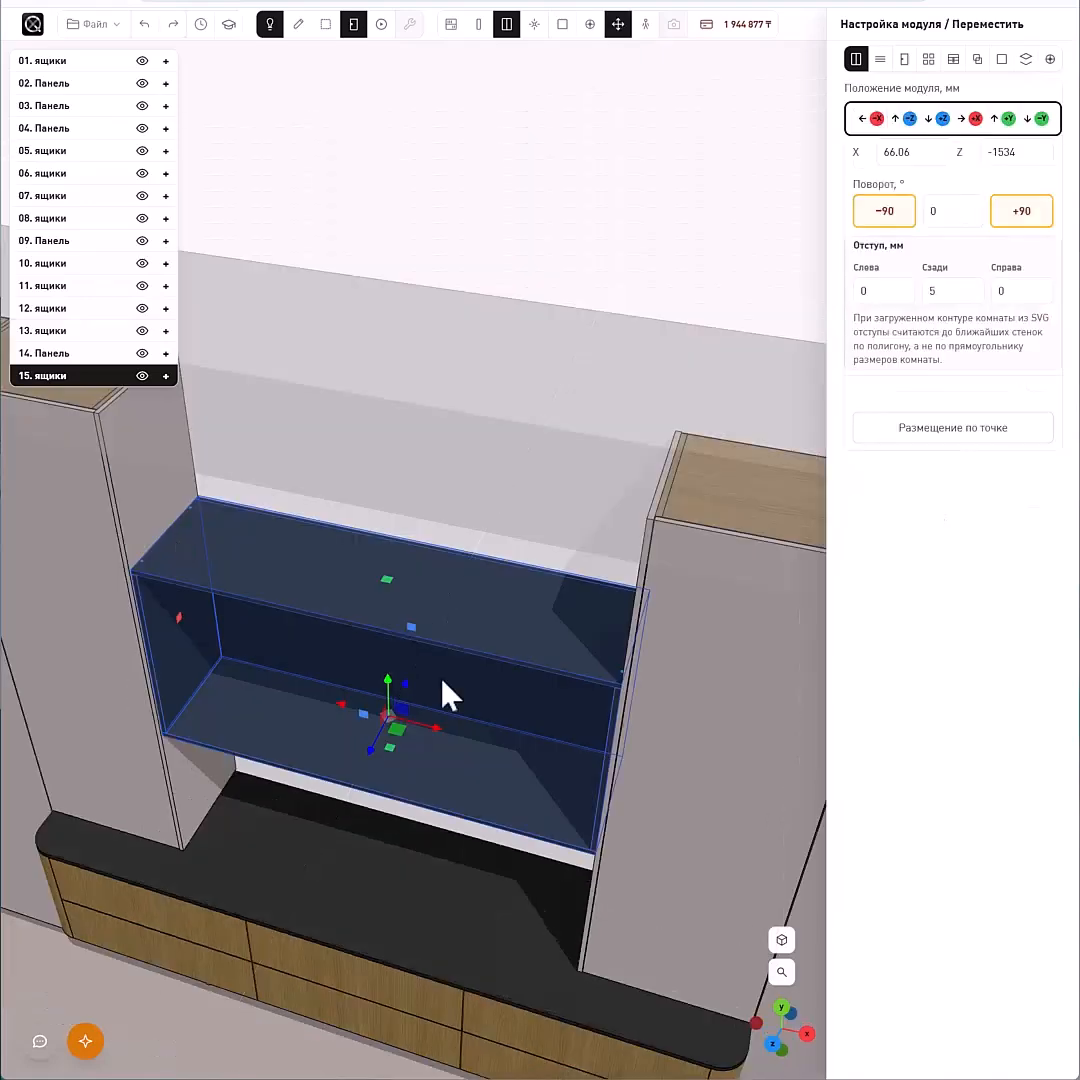
key("Escape")
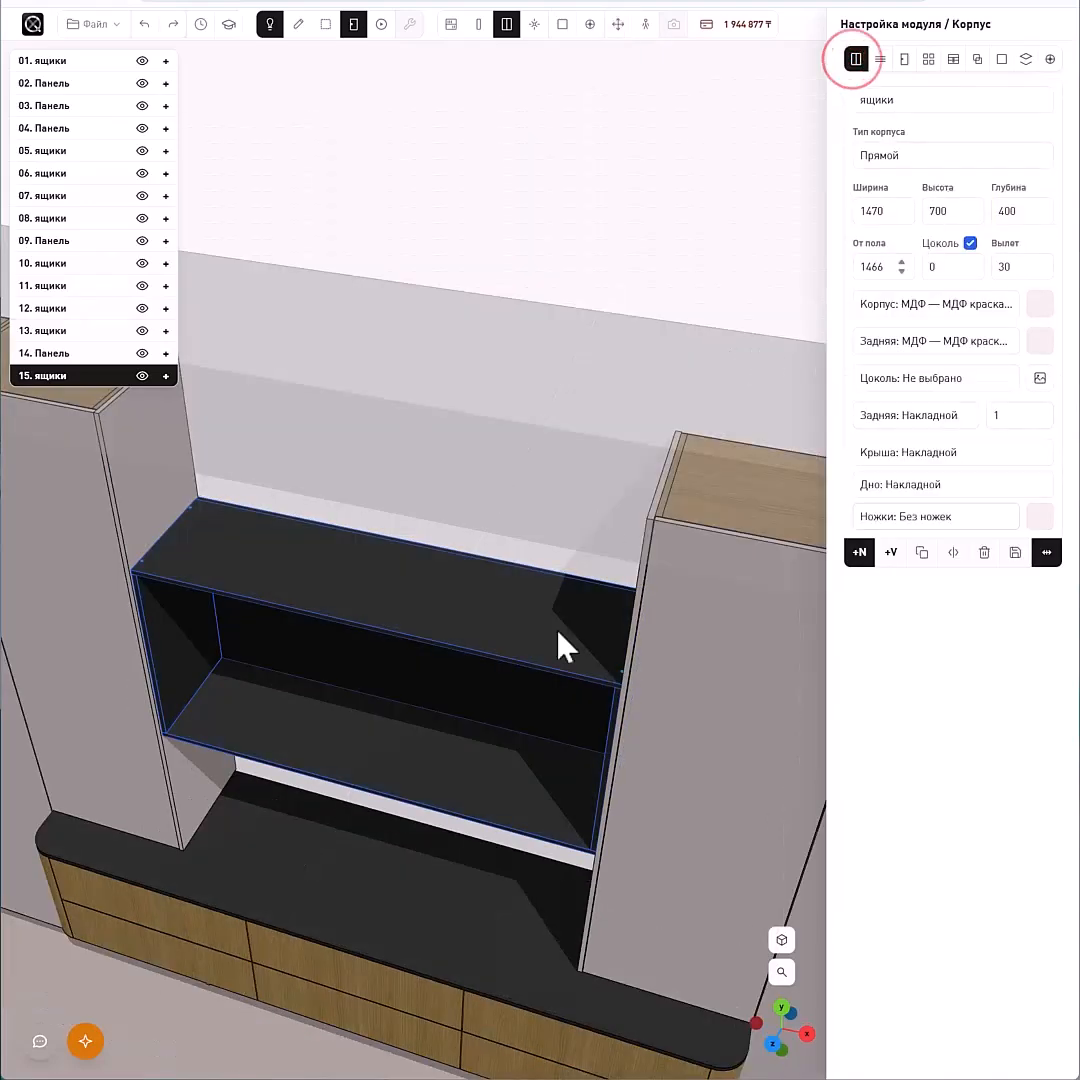
- Set the open box's height to 300 mm
double_click(934, 213)
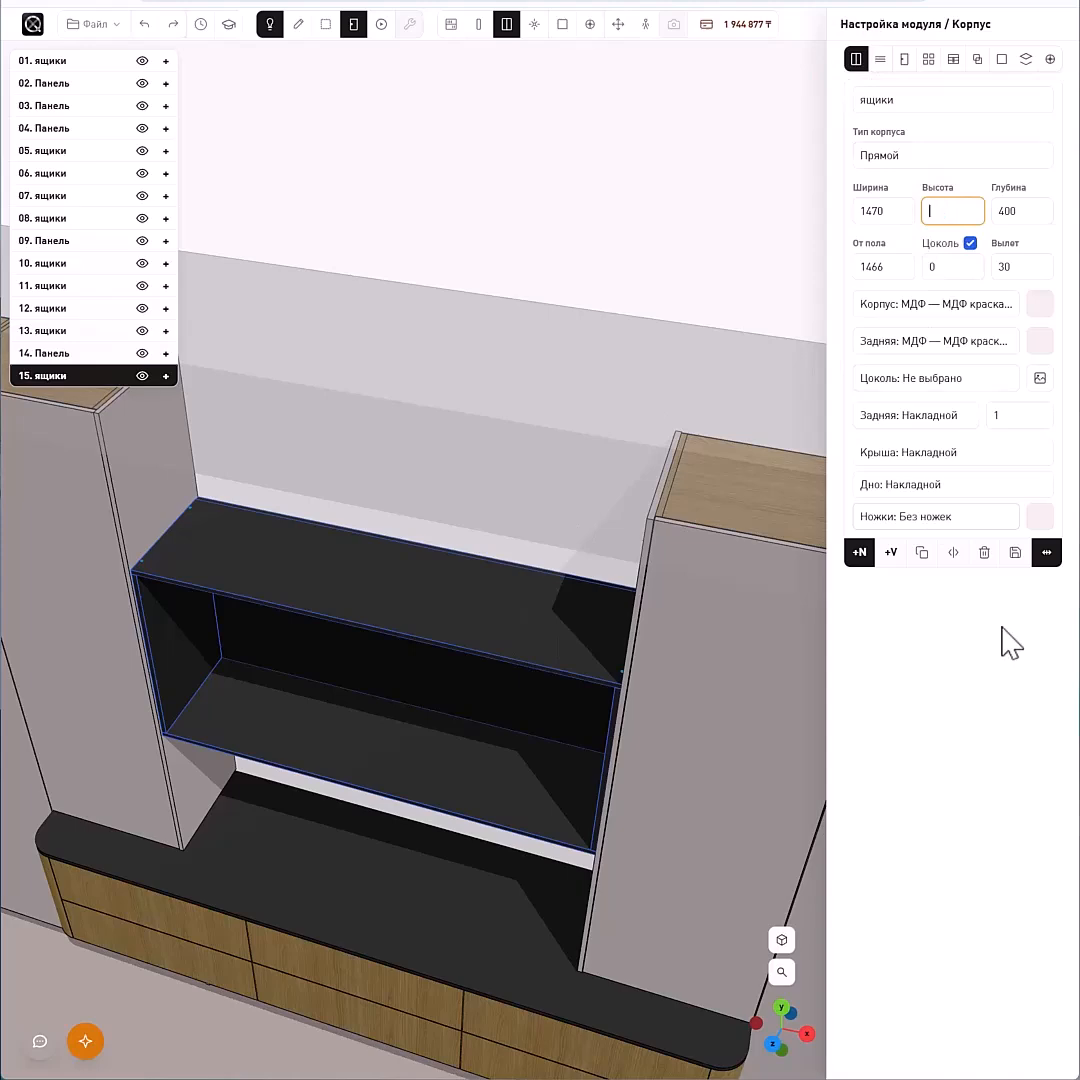
left_click_drag(494, 588, 487, 463)
double_click(934, 211)
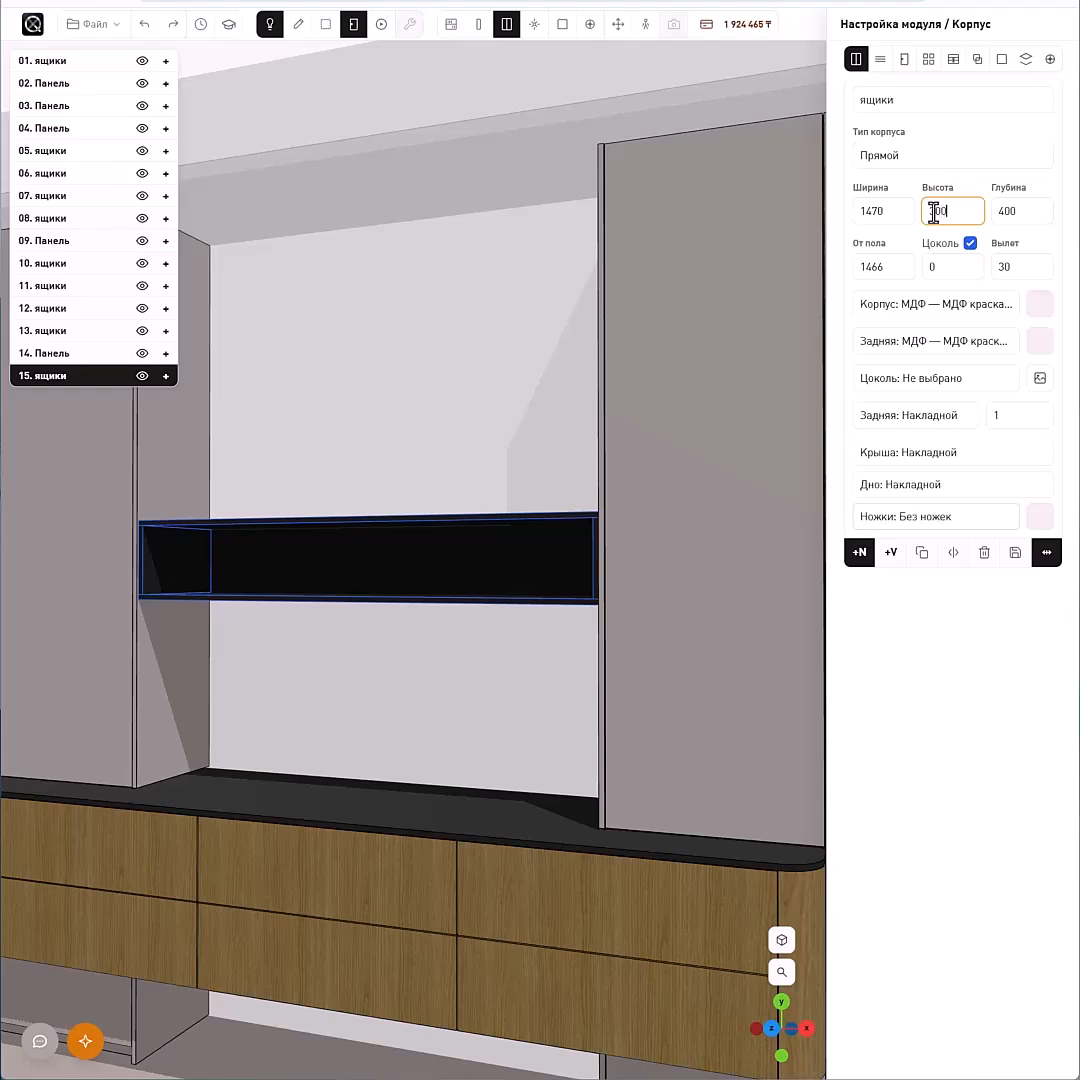
type("300")
scroll(450, 405, "down", 3)
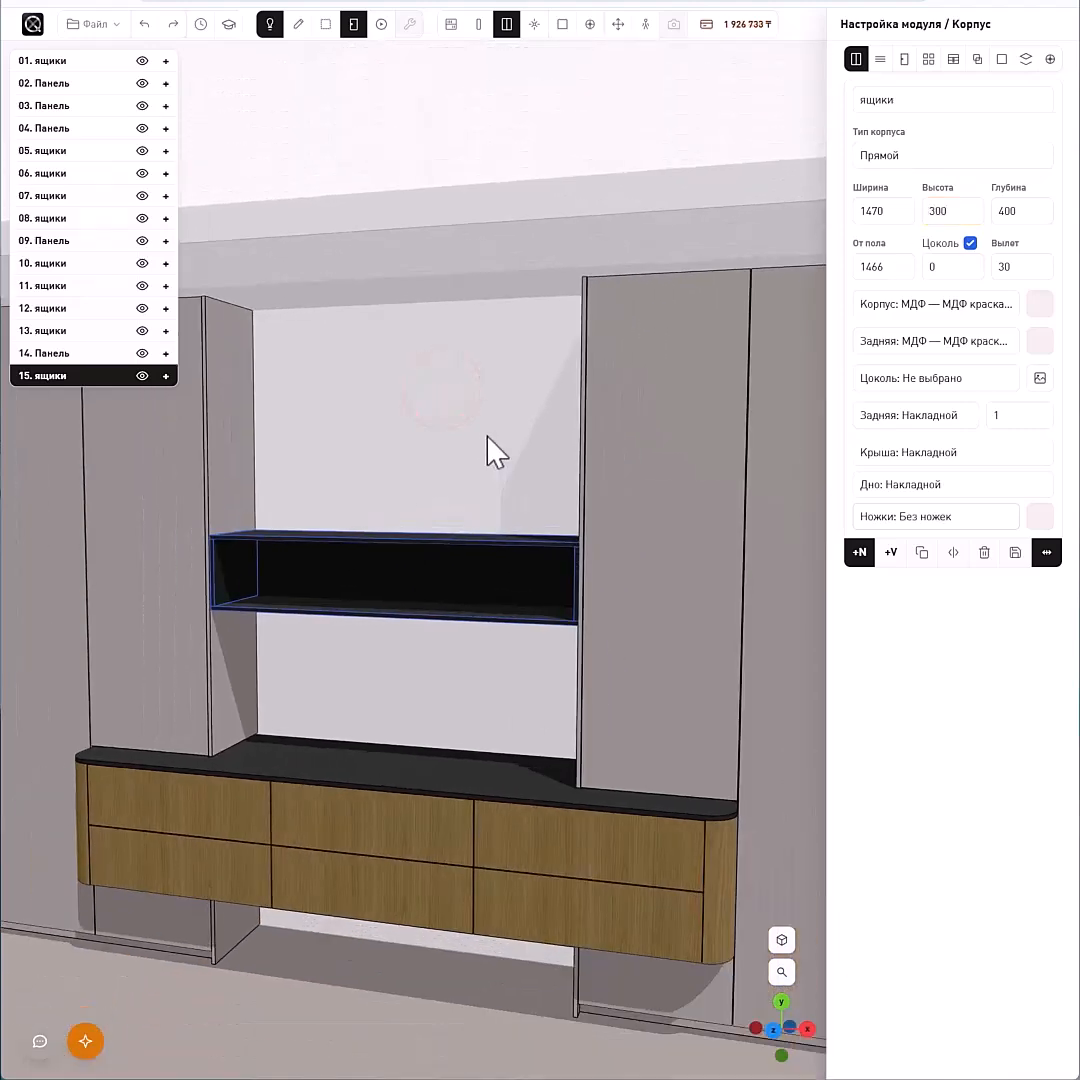
- Add a Прямой паз on the inner face of the open box's roof, 200 mm from edge L1, 10 mm deep and 16 mm wide
scroll(494, 450, "up", 3)
left_click_drag(547, 492, 484, 415)
left_click(1002, 58)
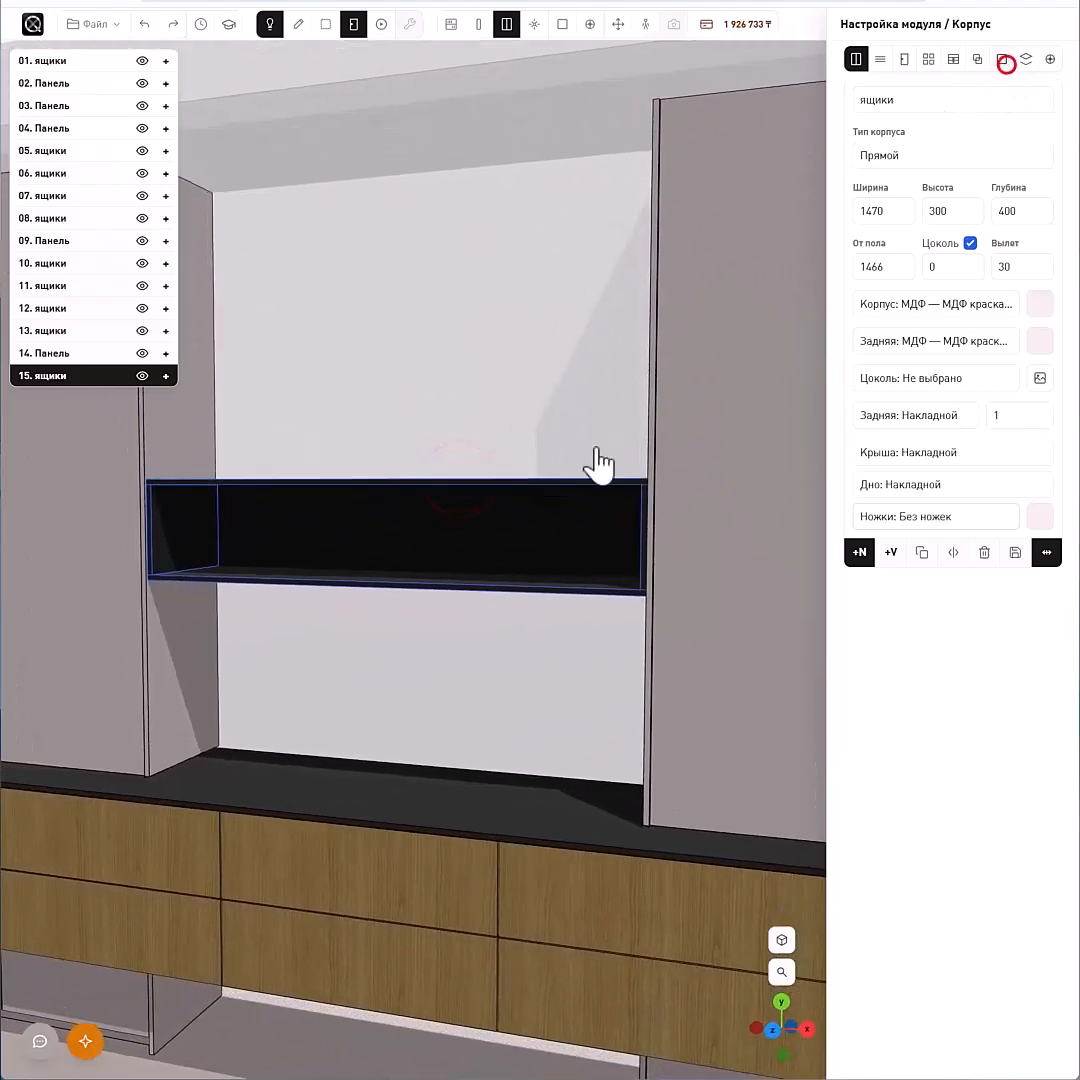
left_click(459, 425)
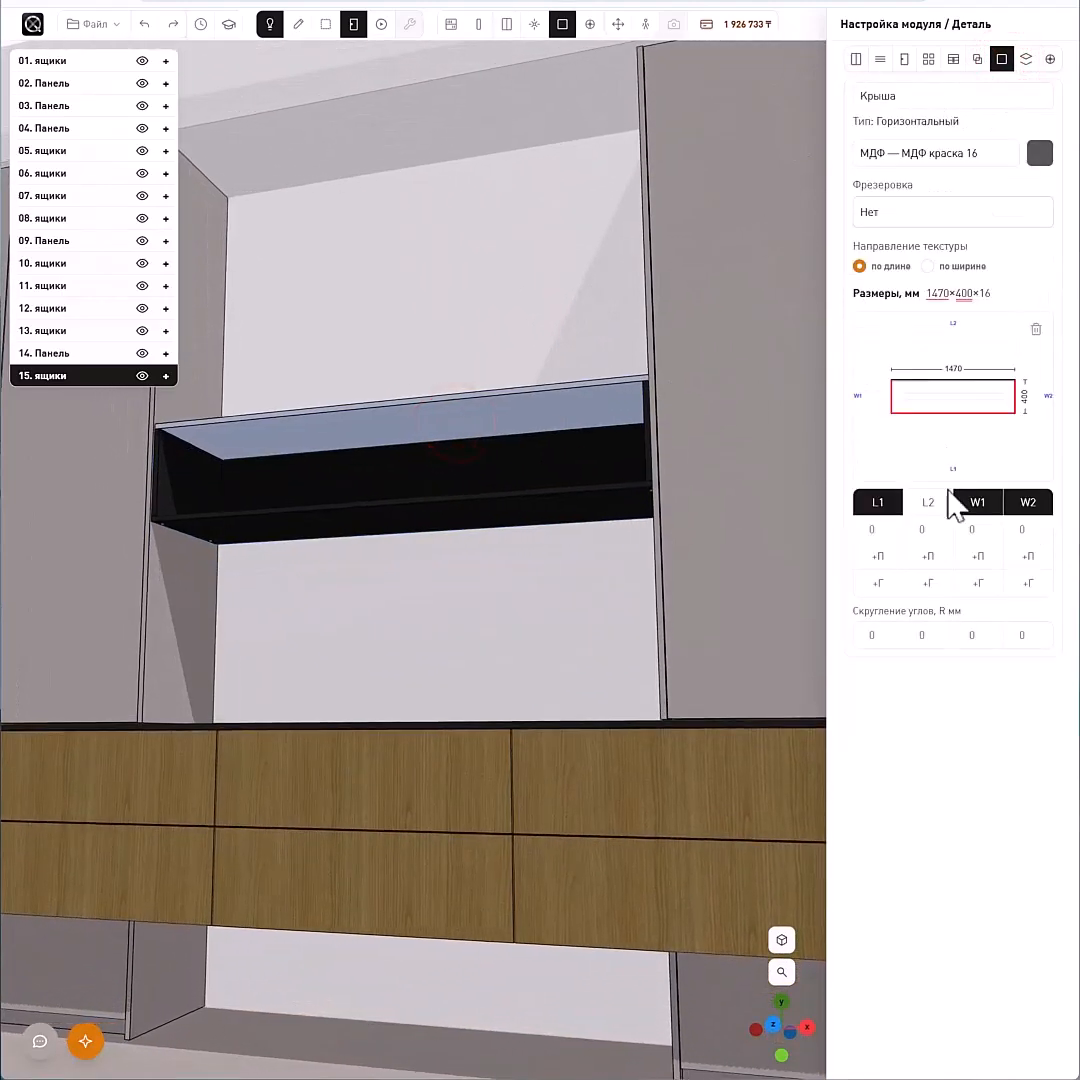
left_click(880, 558)
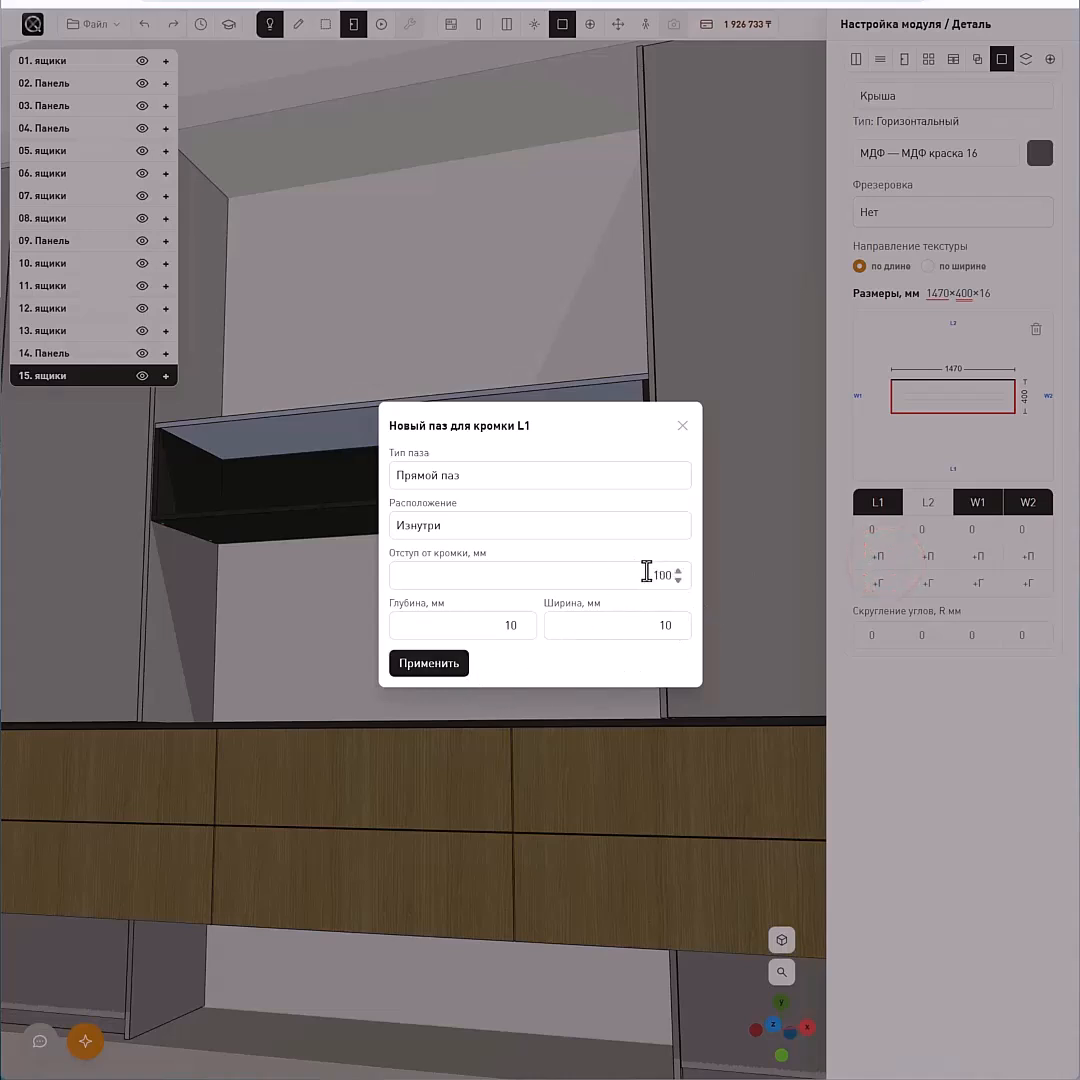
type("2")
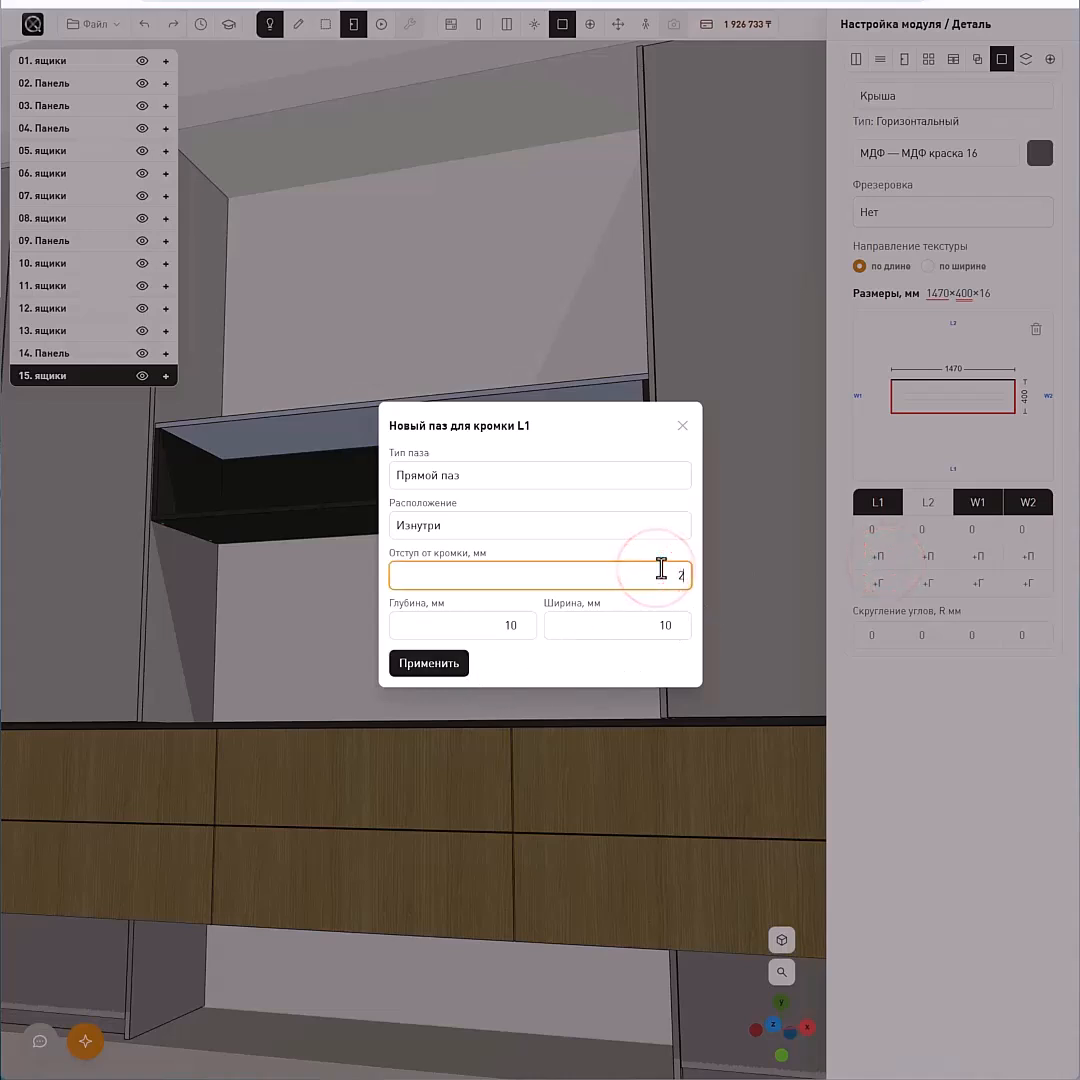
type("00")
left_click(620, 672)
double_click(644, 627)
type("16")
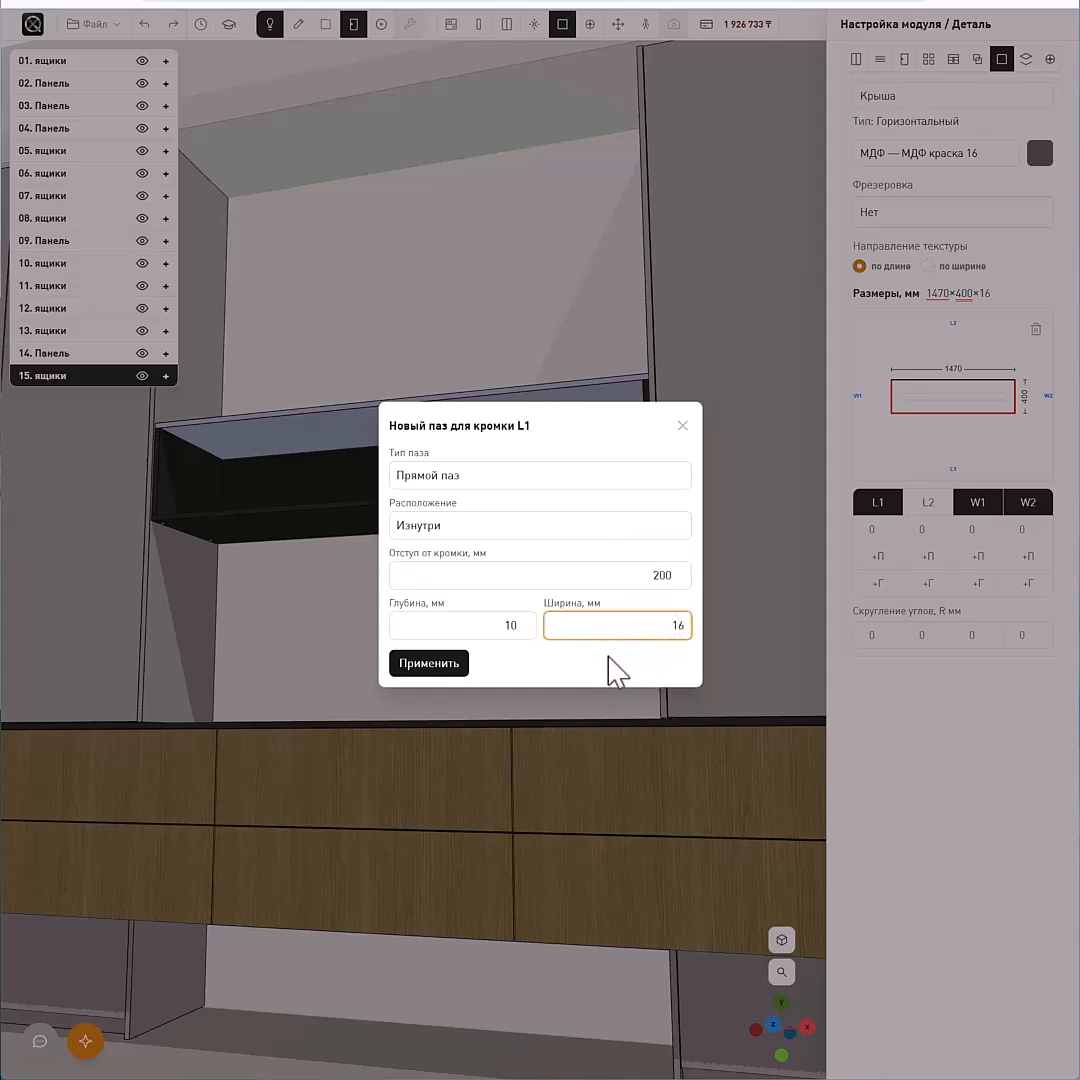
left_click(429, 662)
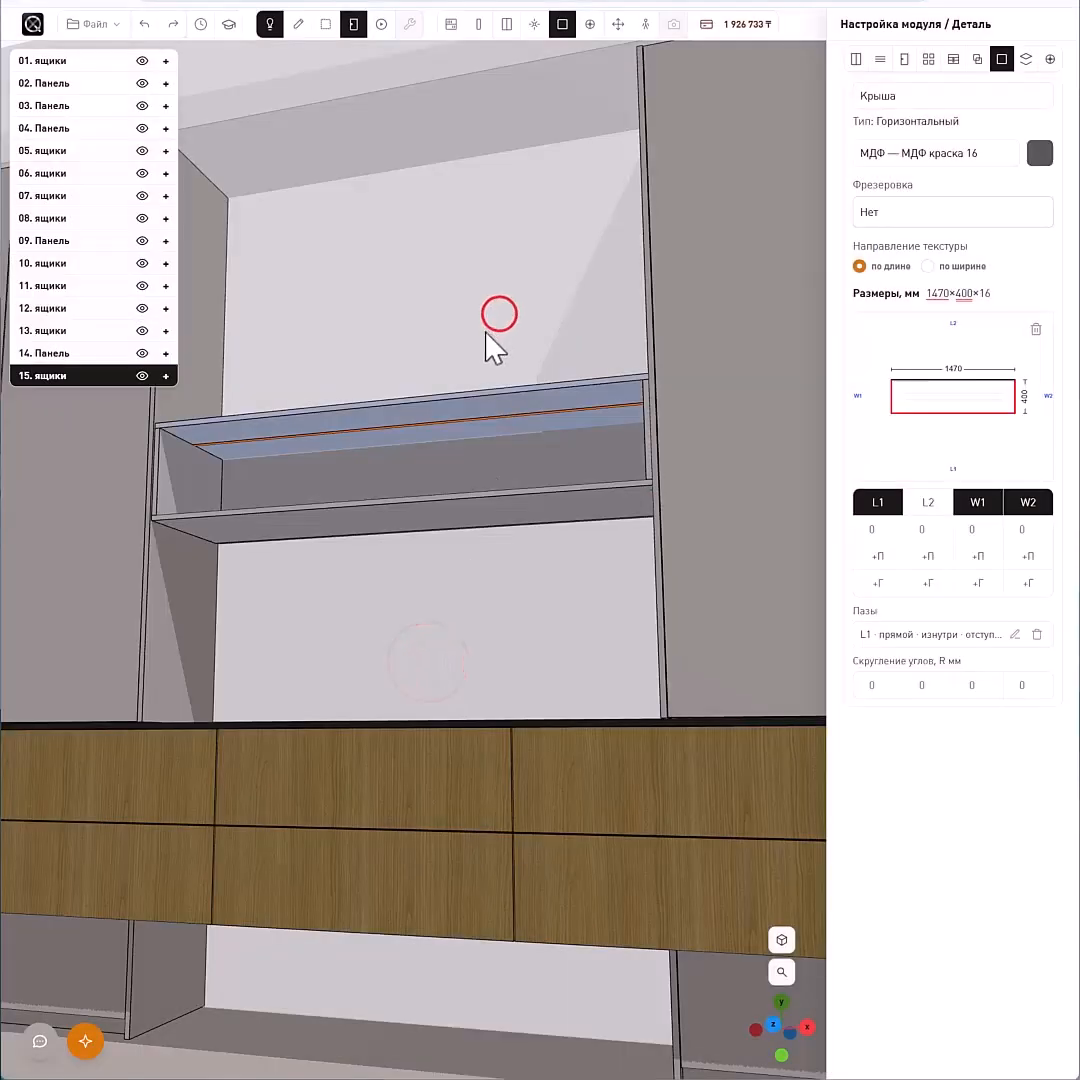
- Toggle the scene lighting and add a plain grey rgb(153, 153, 153) texture to the gallery from the open box's body settings
left_click(270, 24)
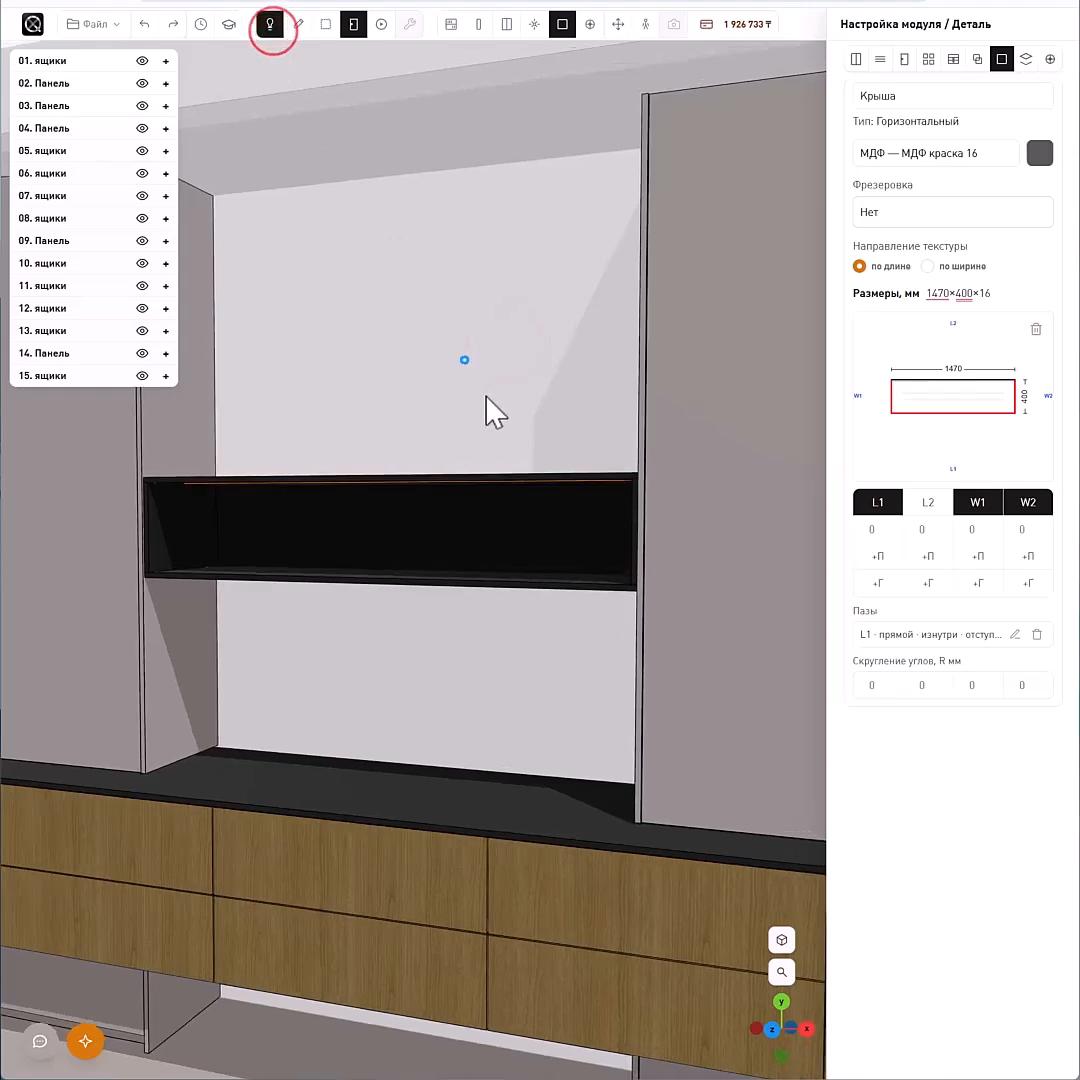
left_click(499, 450)
left_click(445, 575)
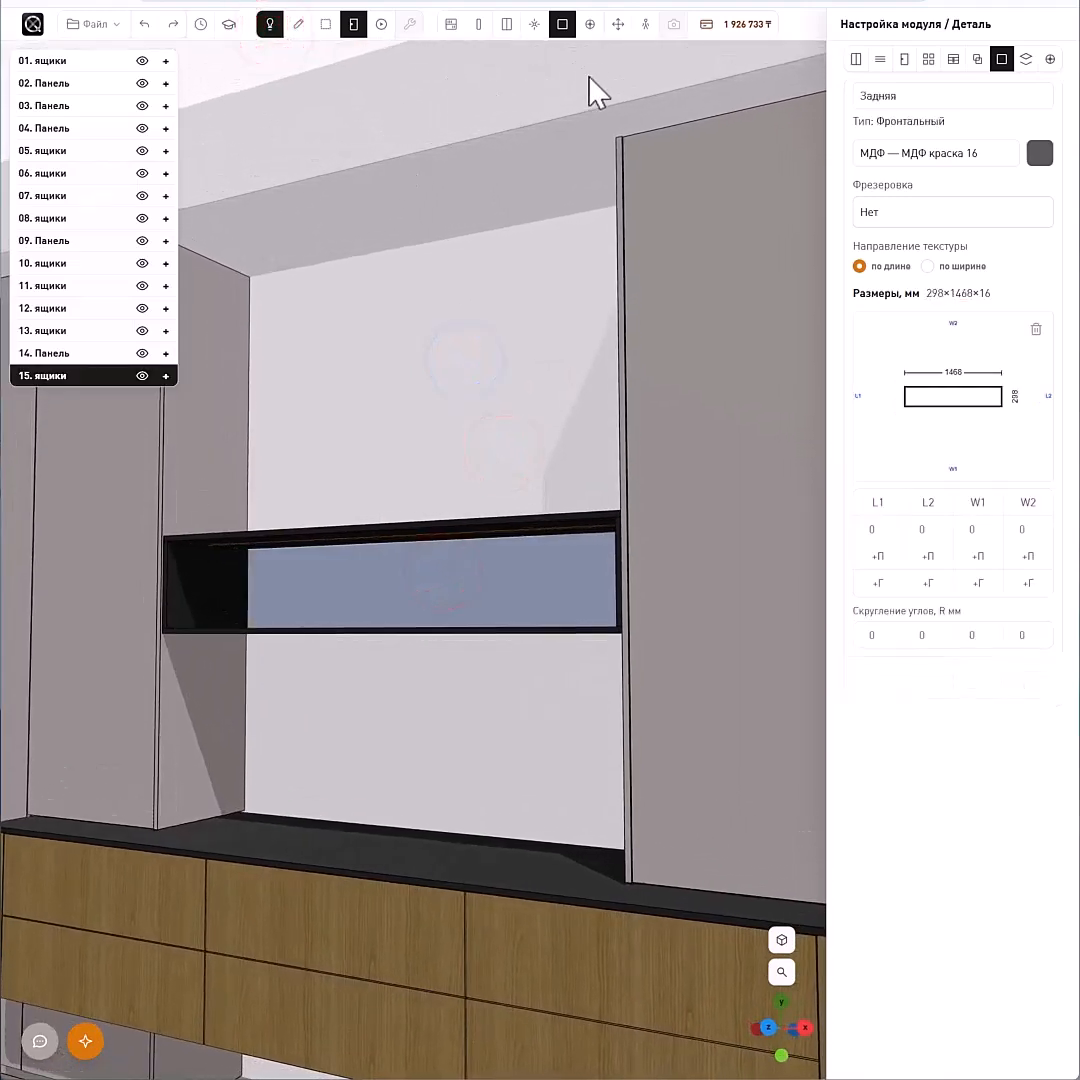
left_click(855, 58)
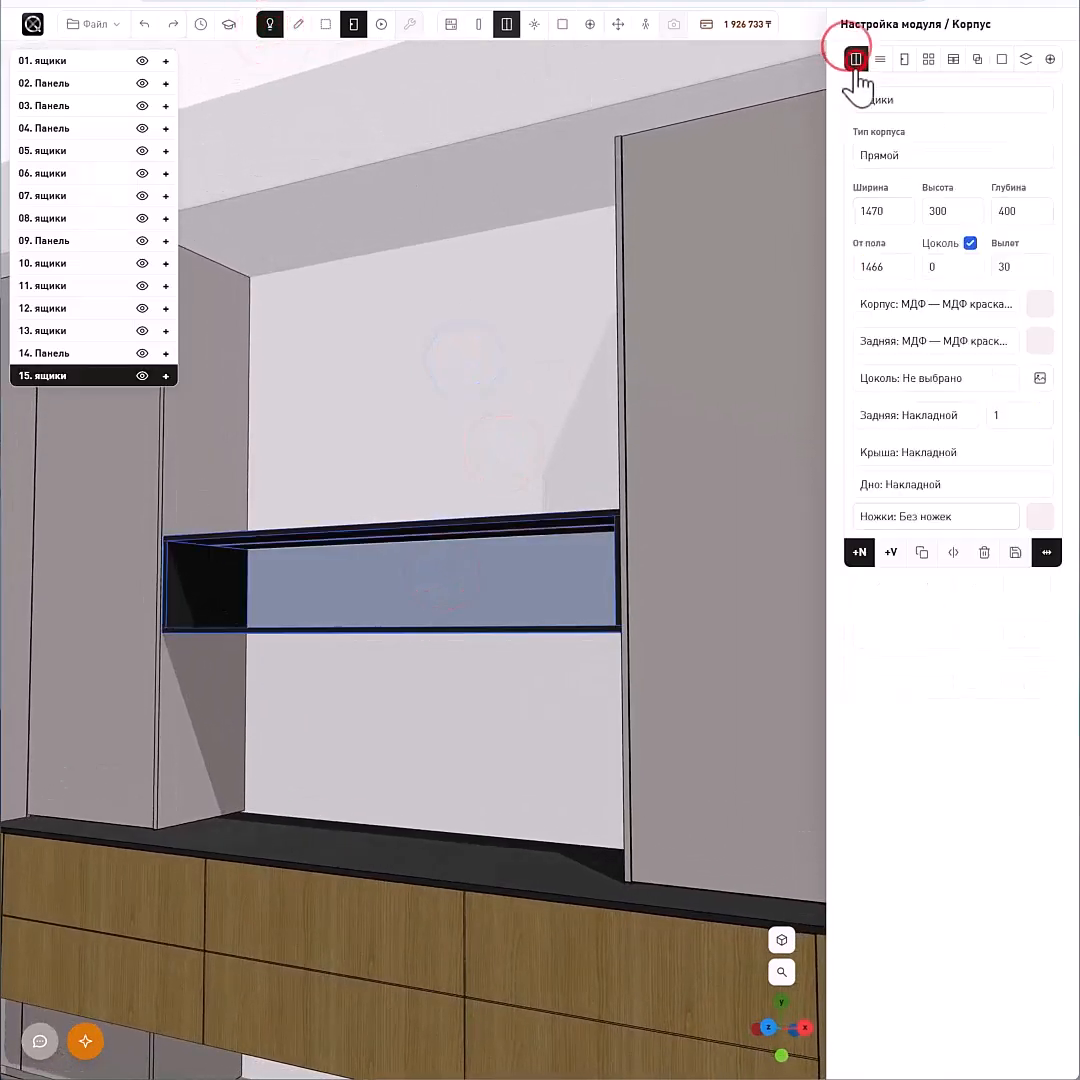
left_click(1036, 303)
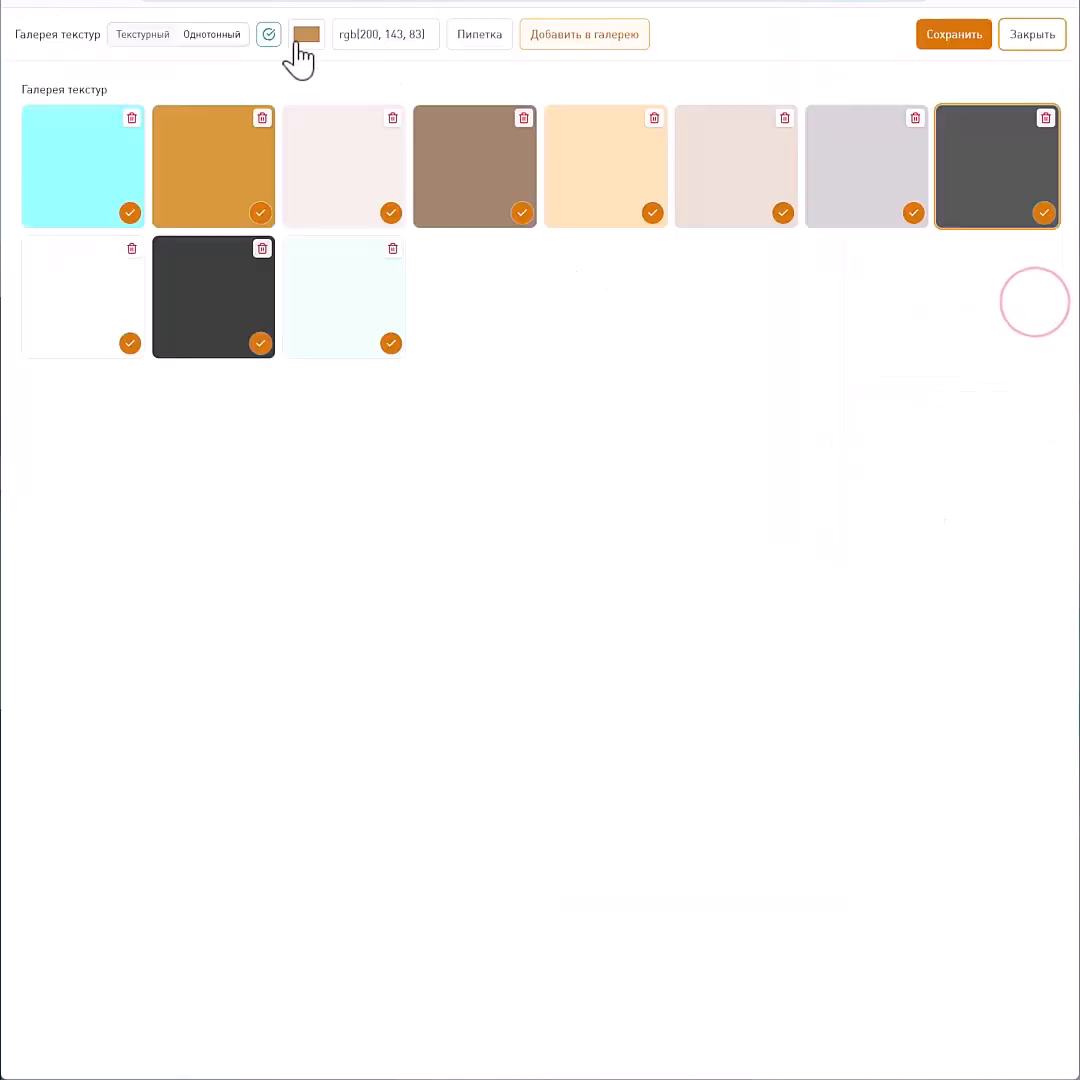
left_click(306, 34)
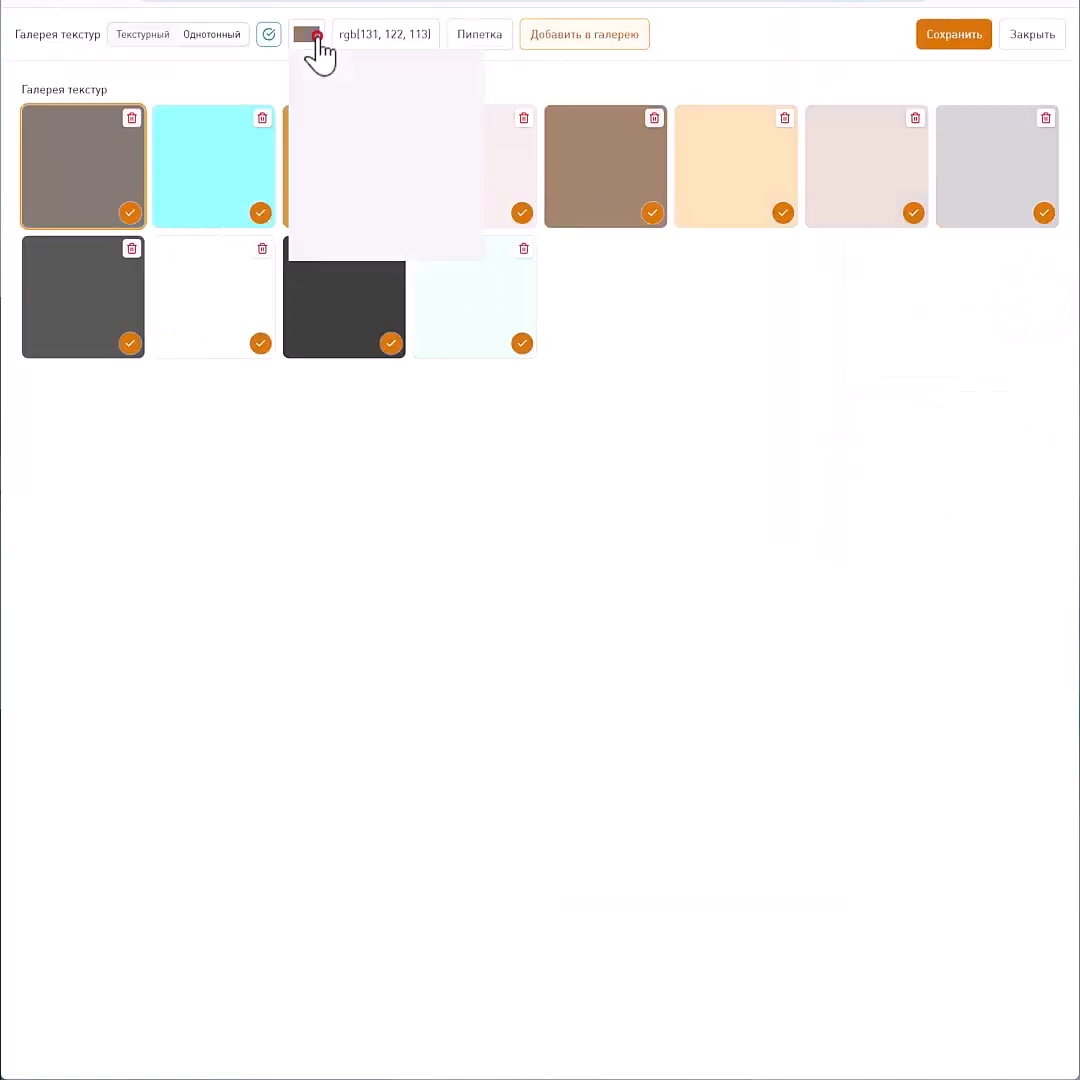
left_click_drag(302, 84, 263, 96)
left_click(548, 40)
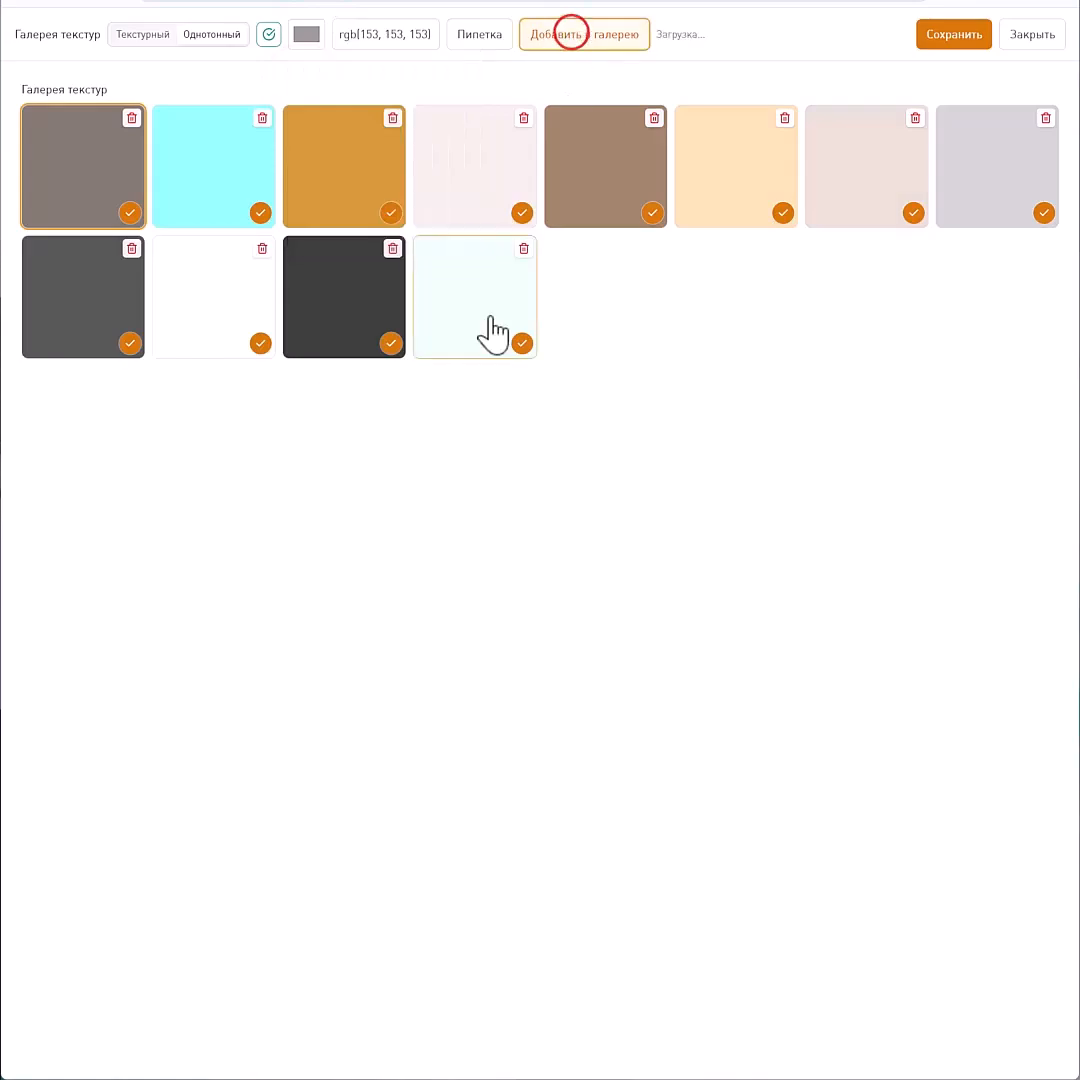
- Apply the new plain grey rgb(153, 153, 153) texture to the open box's body, keeping module 08 visible
left_click(128, 214)
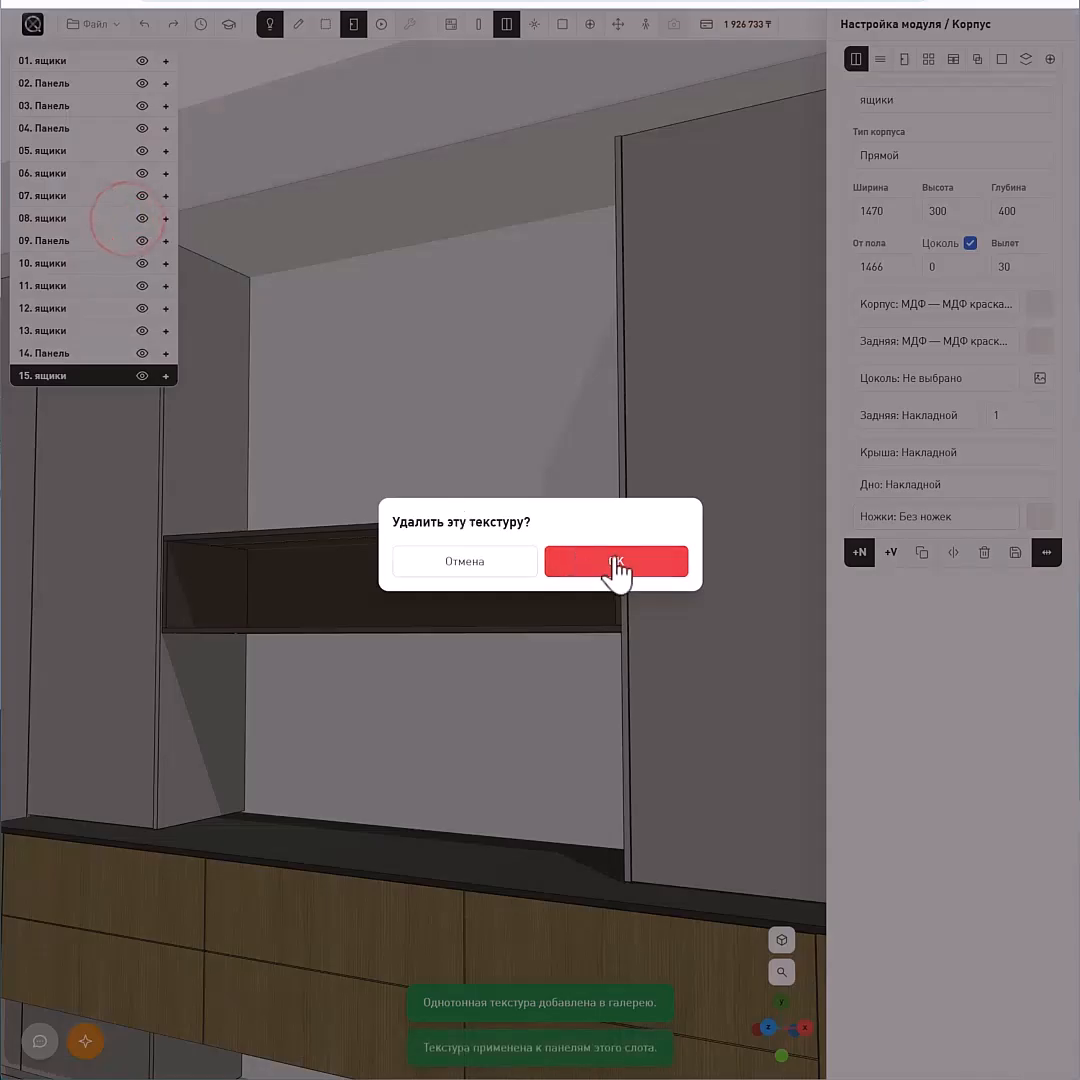
left_click(503, 562)
left_click(1032, 303)
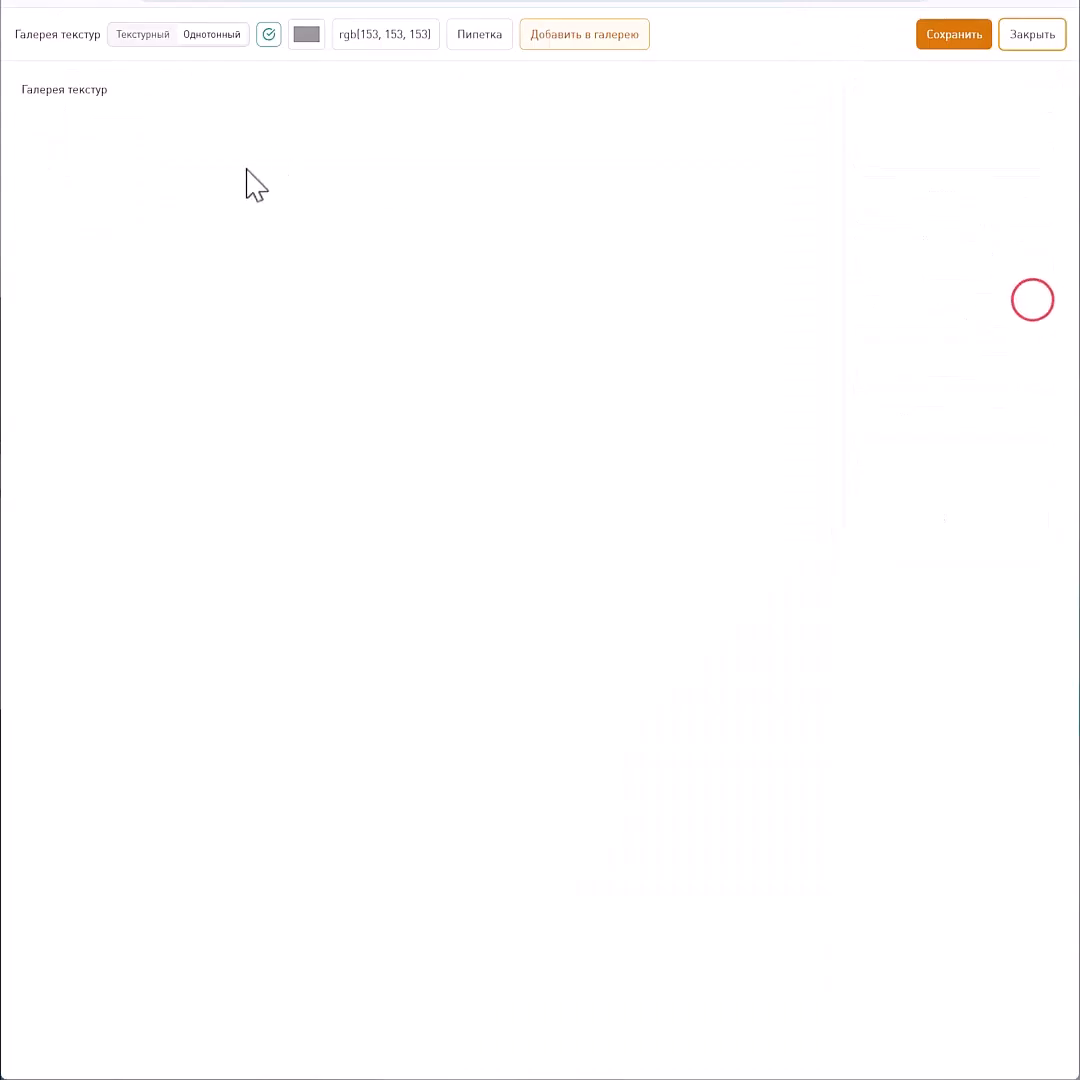
left_click(128, 213)
left_click(138, 217)
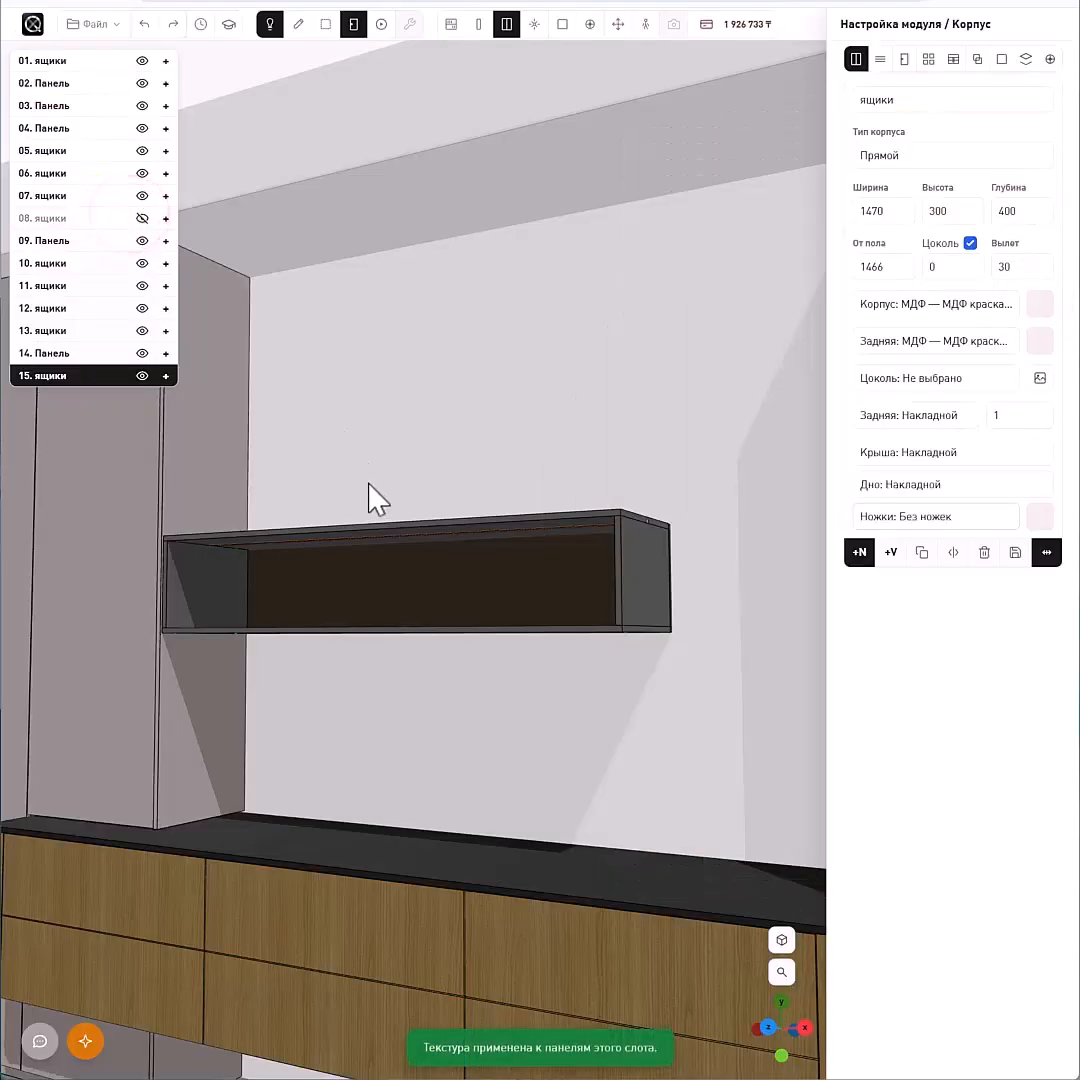
left_click(138, 217)
- Apply the same plain grey gallery texture to the open box's back panel
left_click(485, 554)
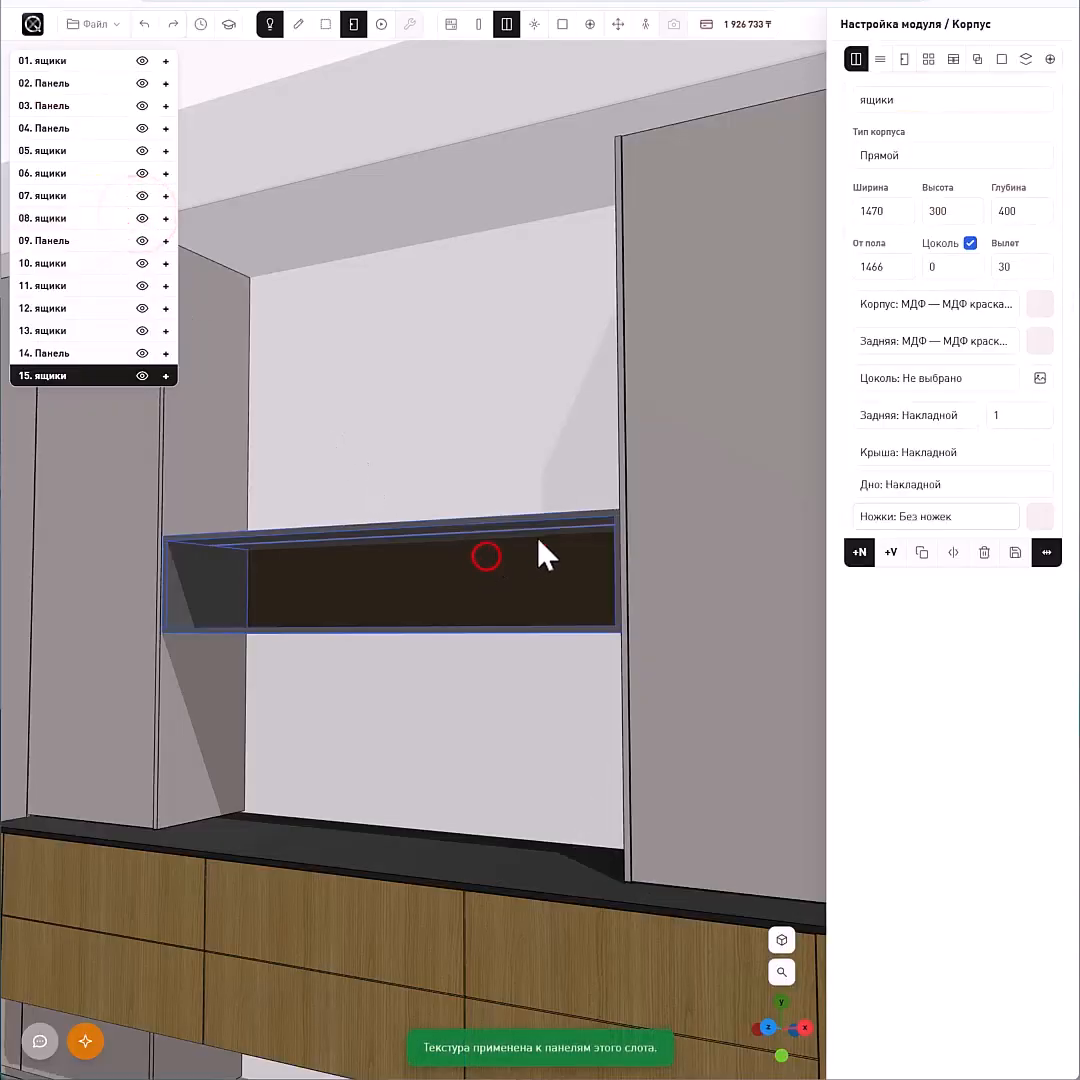
left_click(1037, 330)
left_click(130, 213)
left_click(408, 351)
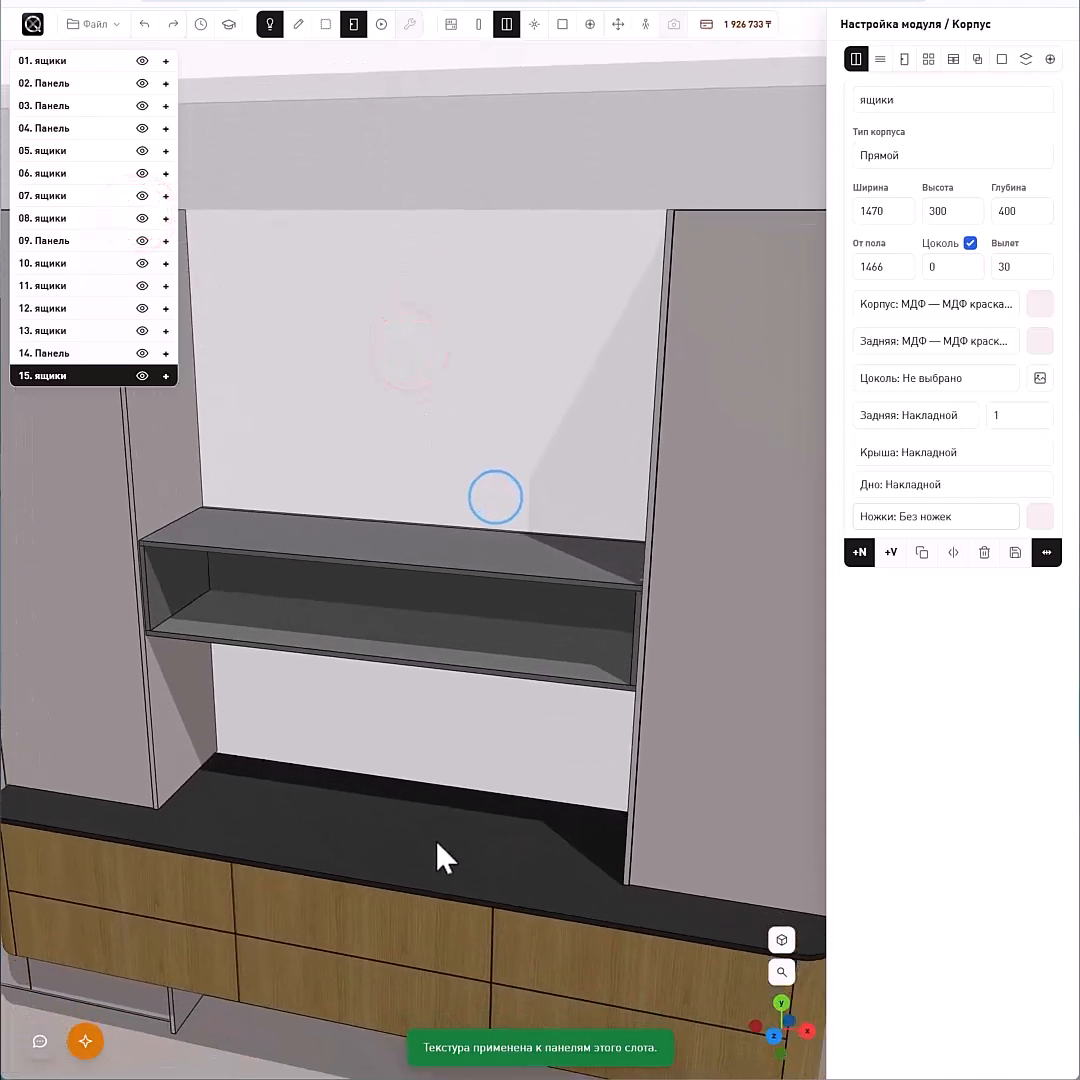
- Apply the plain grey rgb(153, 153, 153) gallery texture to the horizontal countertop panel above the wall-hung drawers
left_click(436, 837)
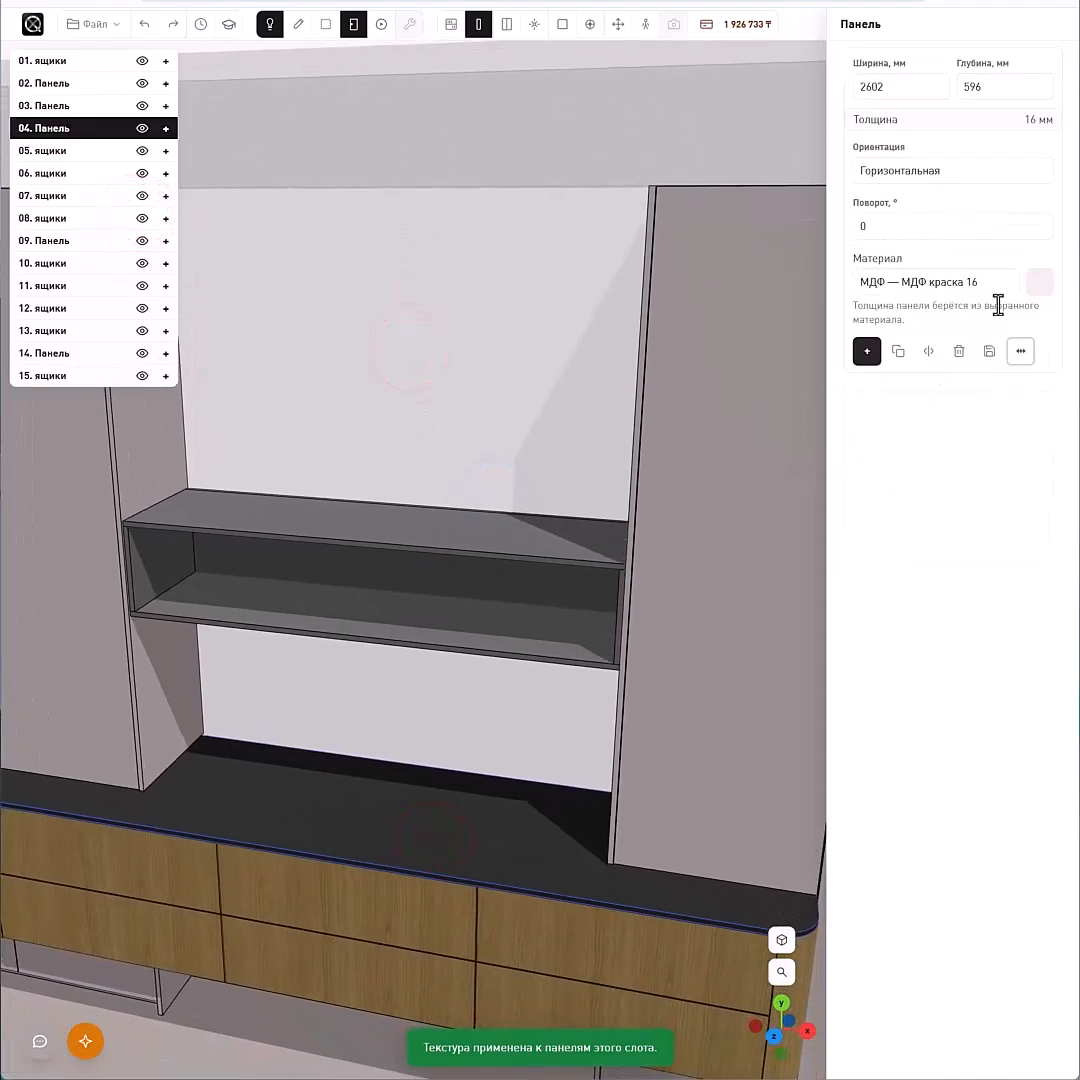
left_click(948, 280)
left_click(1040, 281)
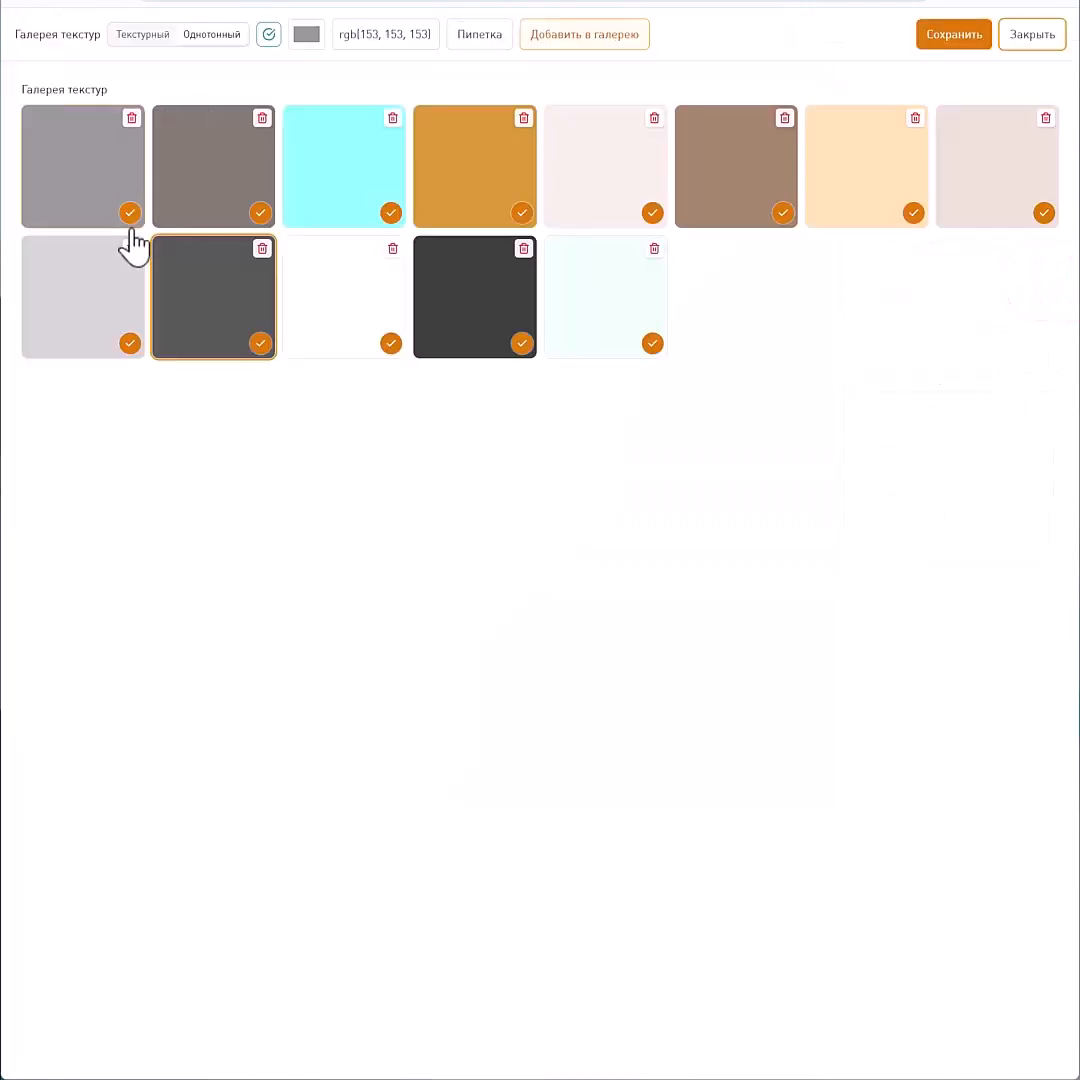
left_click(133, 218)
left_click(139, 218)
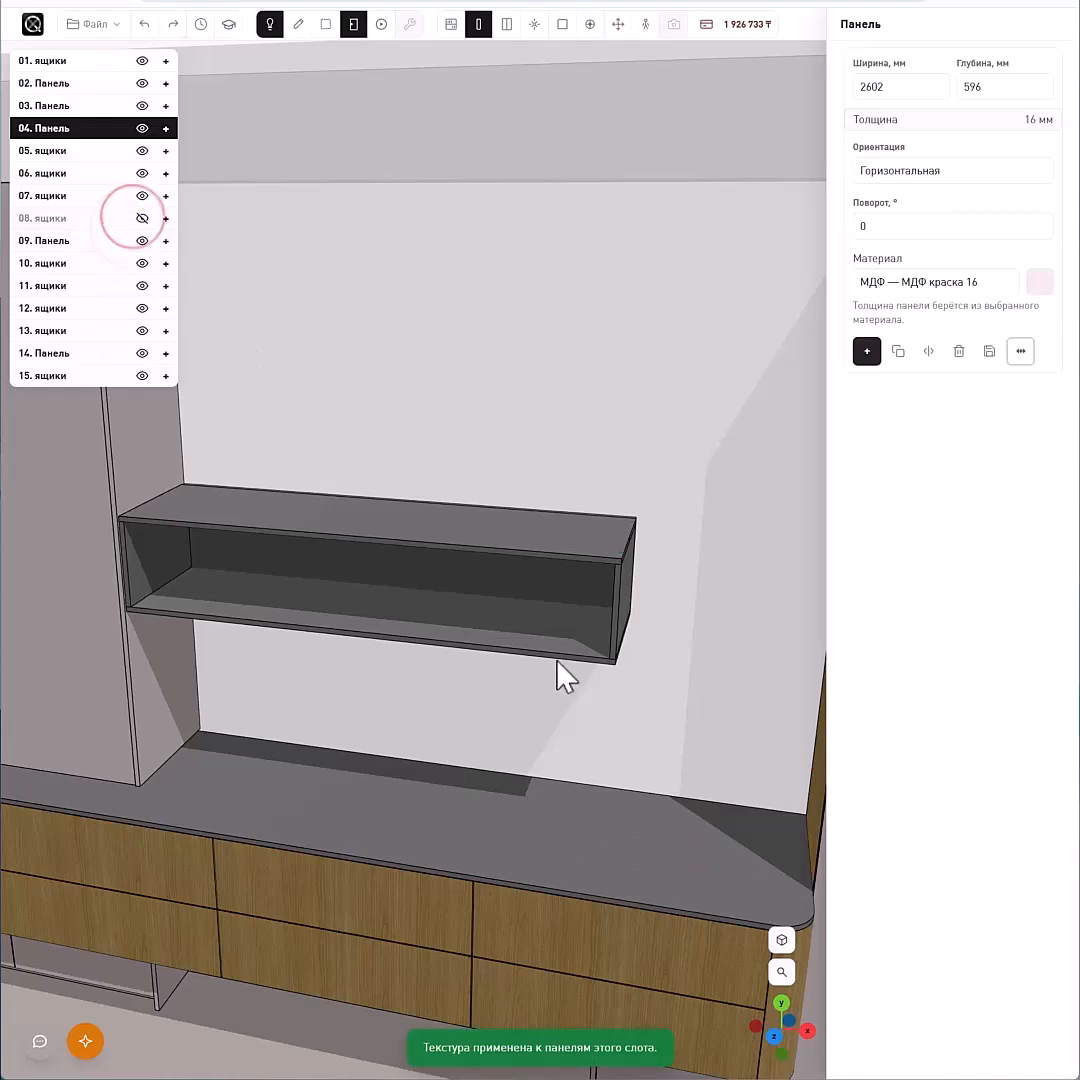
left_click(144, 219)
left_click(584, 332)
- Add a new cabinet module directly on top of the grey open box
scroll(584, 332, "down", 3)
right_click_drag(427, 323, 467, 363)
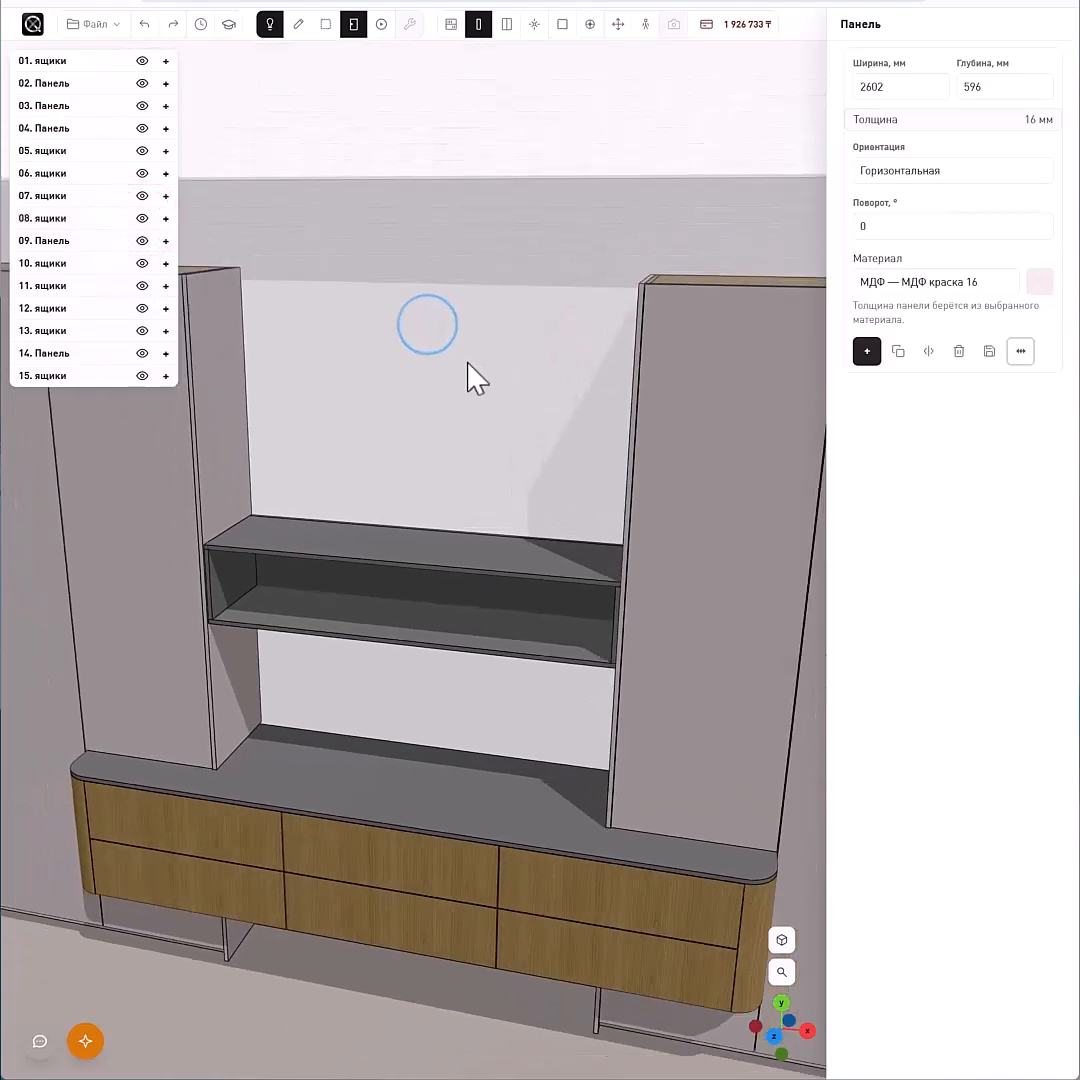
left_click_drag(494, 388, 398, 562)
left_click(396, 556)
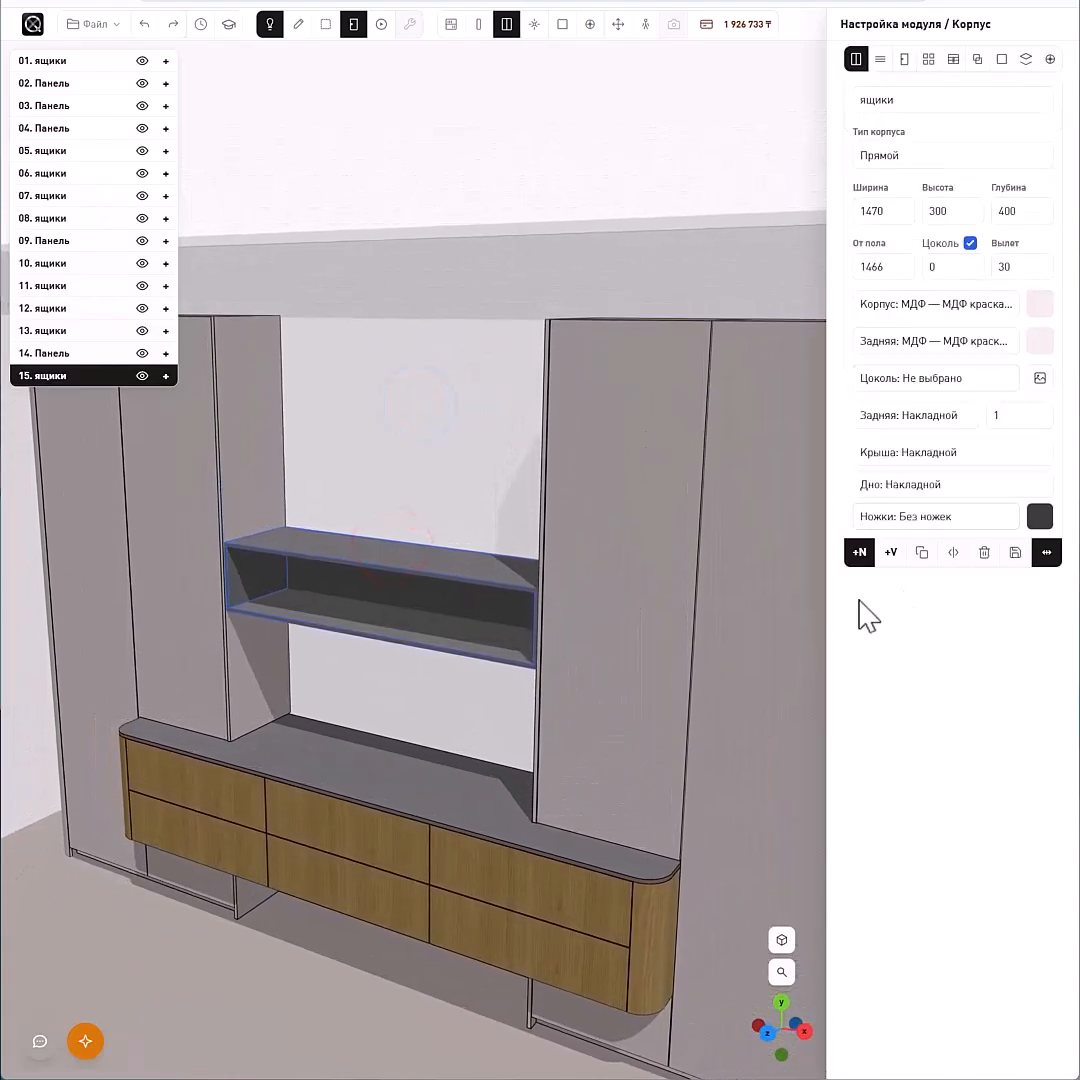
left_click(890, 552)
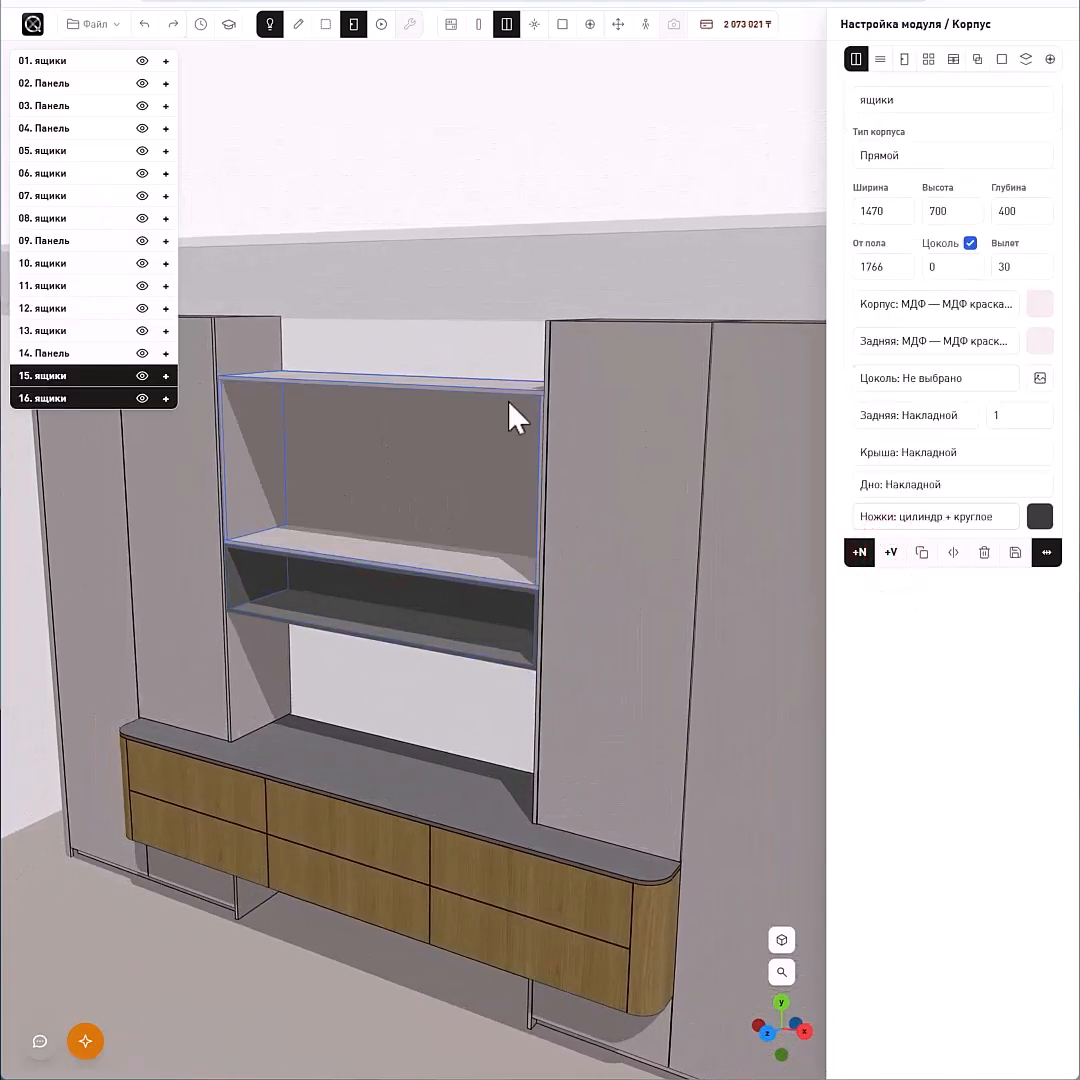
- Stretch the new upper cabinet to a height of 934 mm, level with the tall cabinets, and set its depth to 384 mm
left_click_drag(509, 415, 505, 80)
left_click(563, 24)
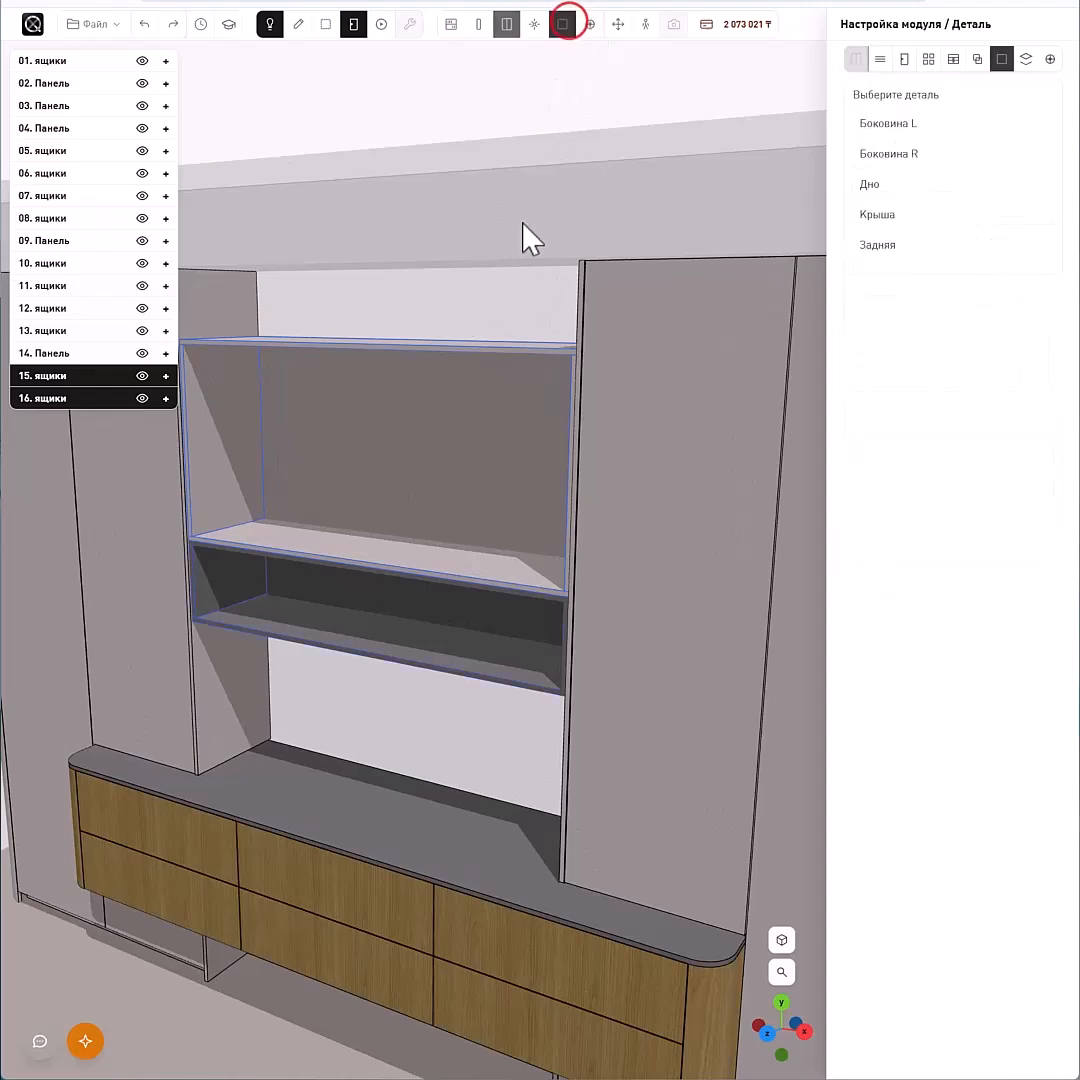
left_click(618, 24)
left_click_drag(421, 415, 422, 458)
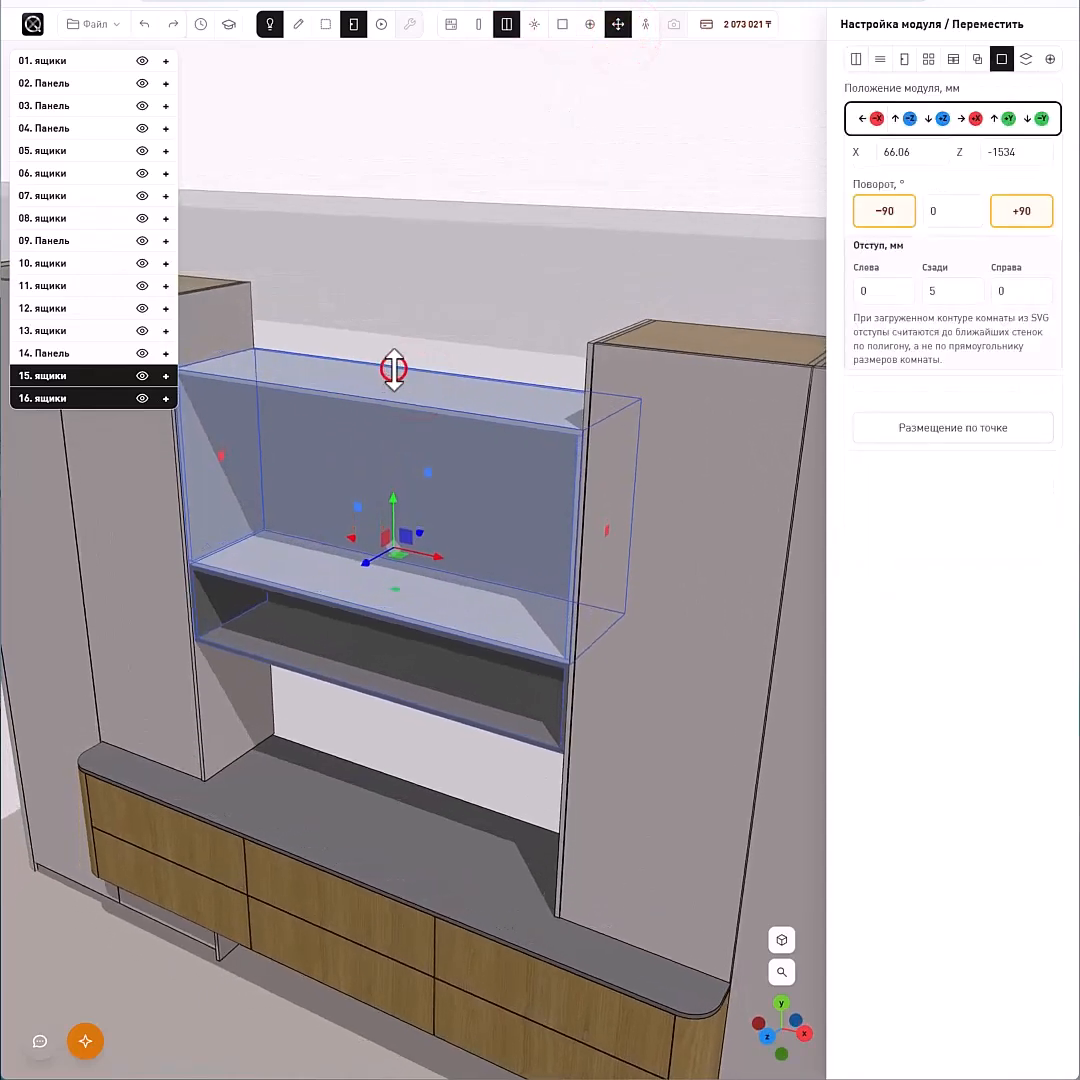
left_click_drag(393, 369, 697, 333)
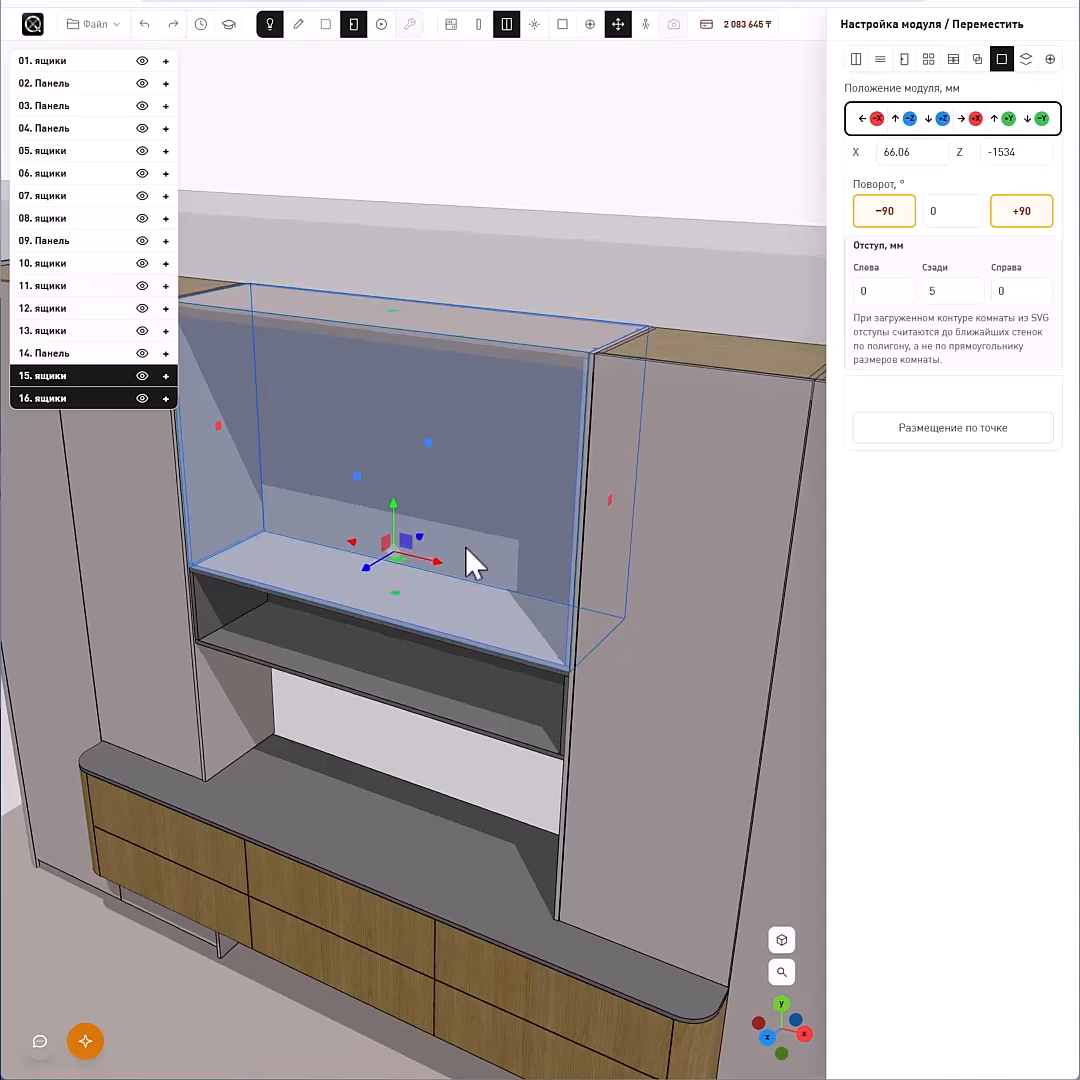
left_click(856, 61)
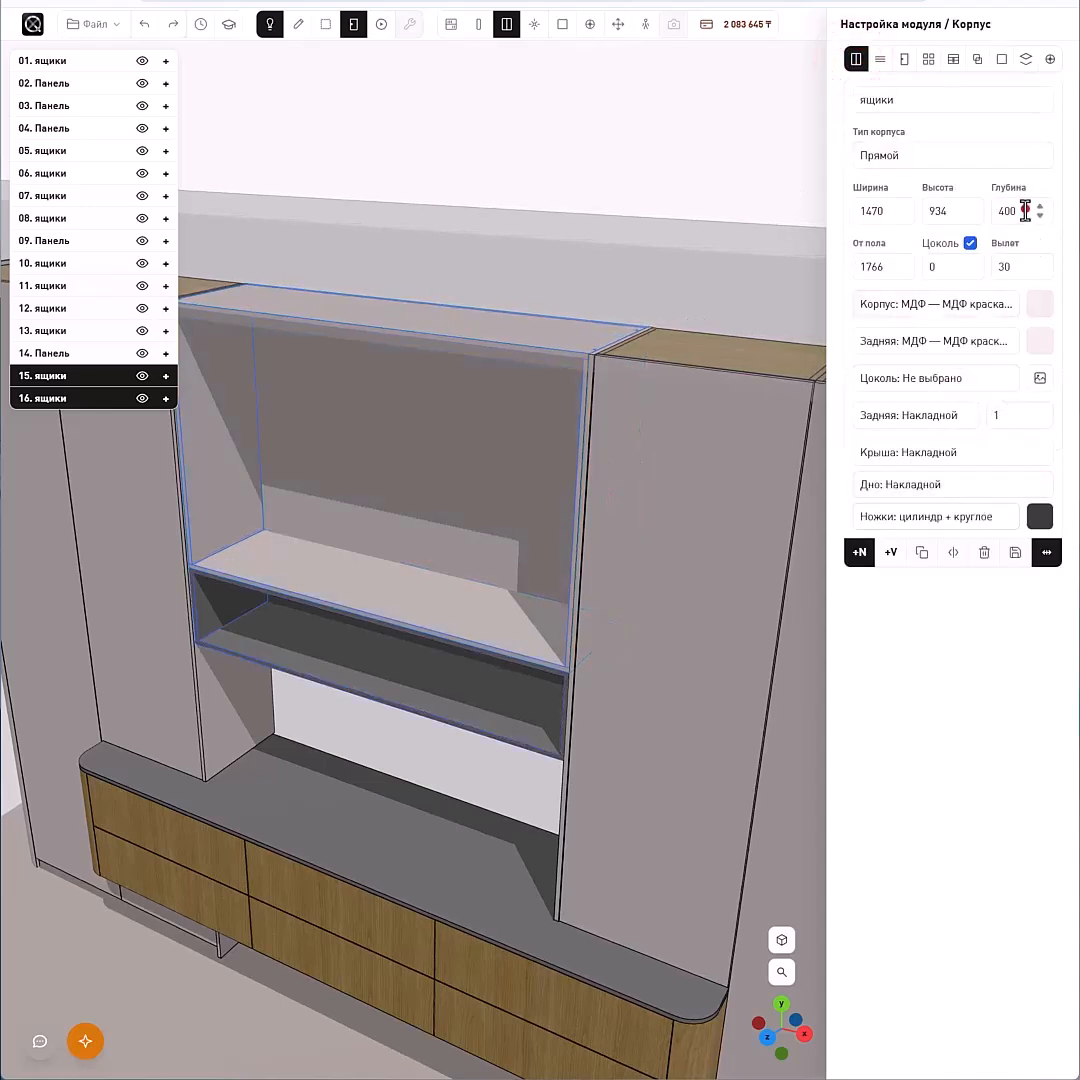
left_click_drag(510, 284, 590, 298)
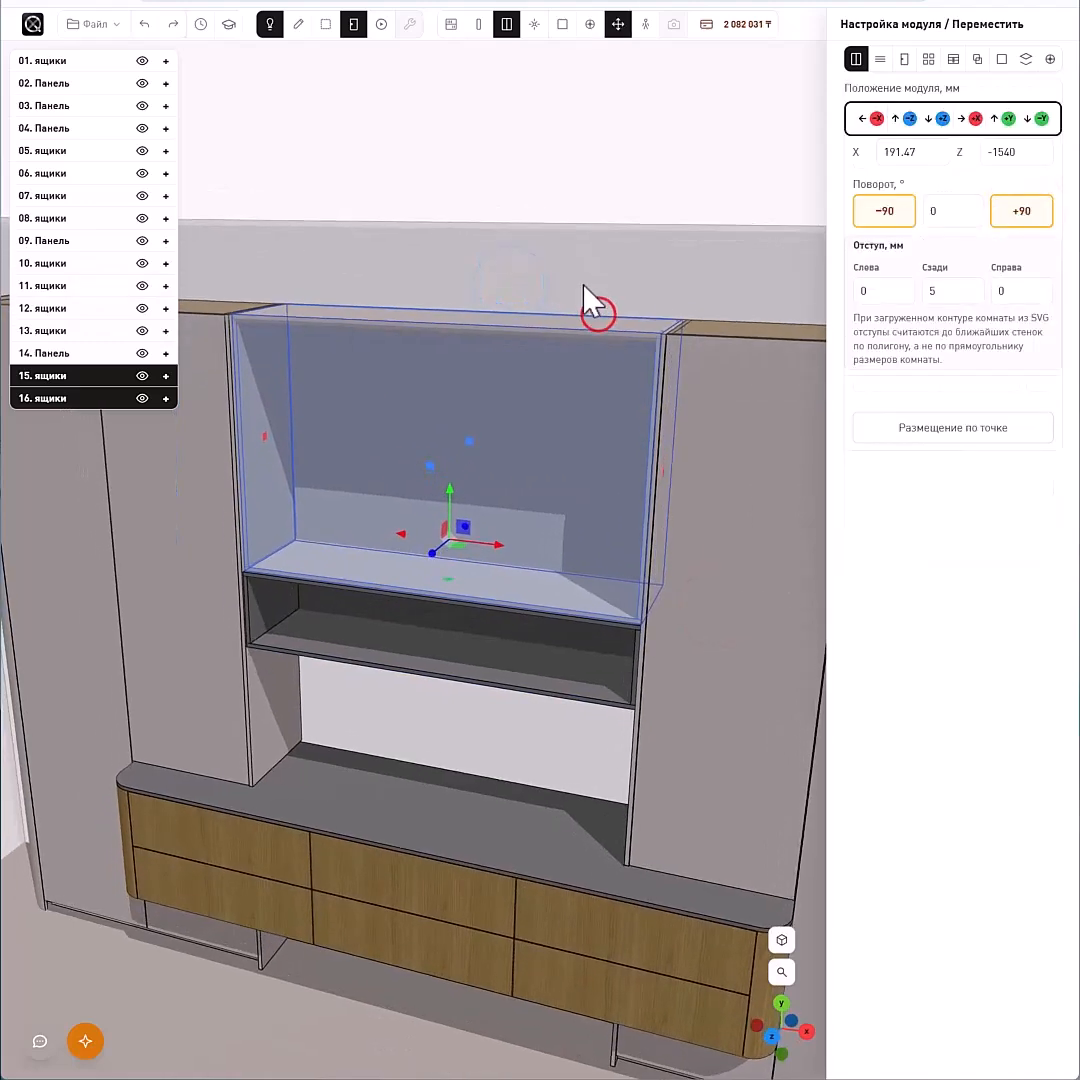
- Add four evenly spaced vertical dividers (Стойка) inside the upper cabinet
key("s")
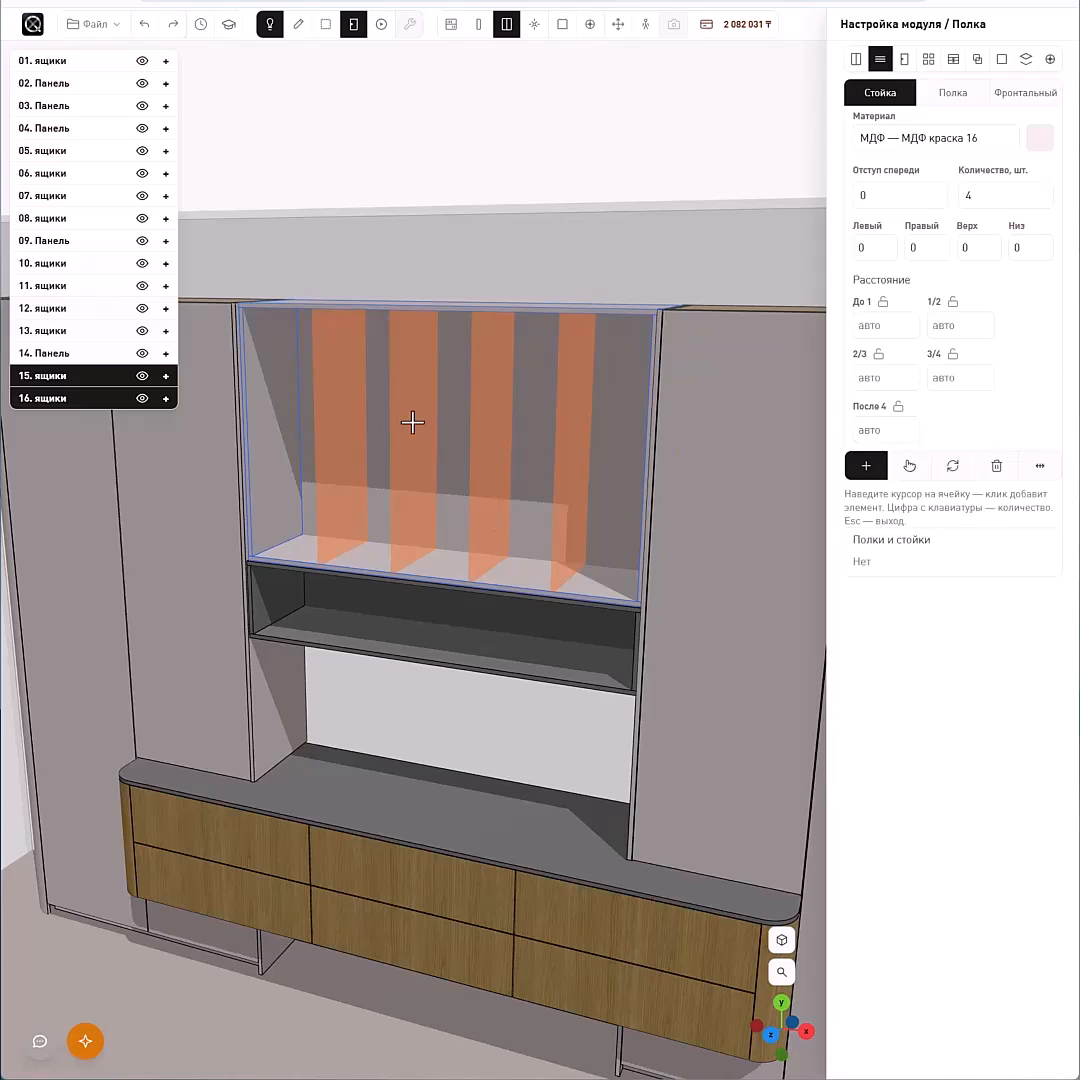
left_click(372, 405)
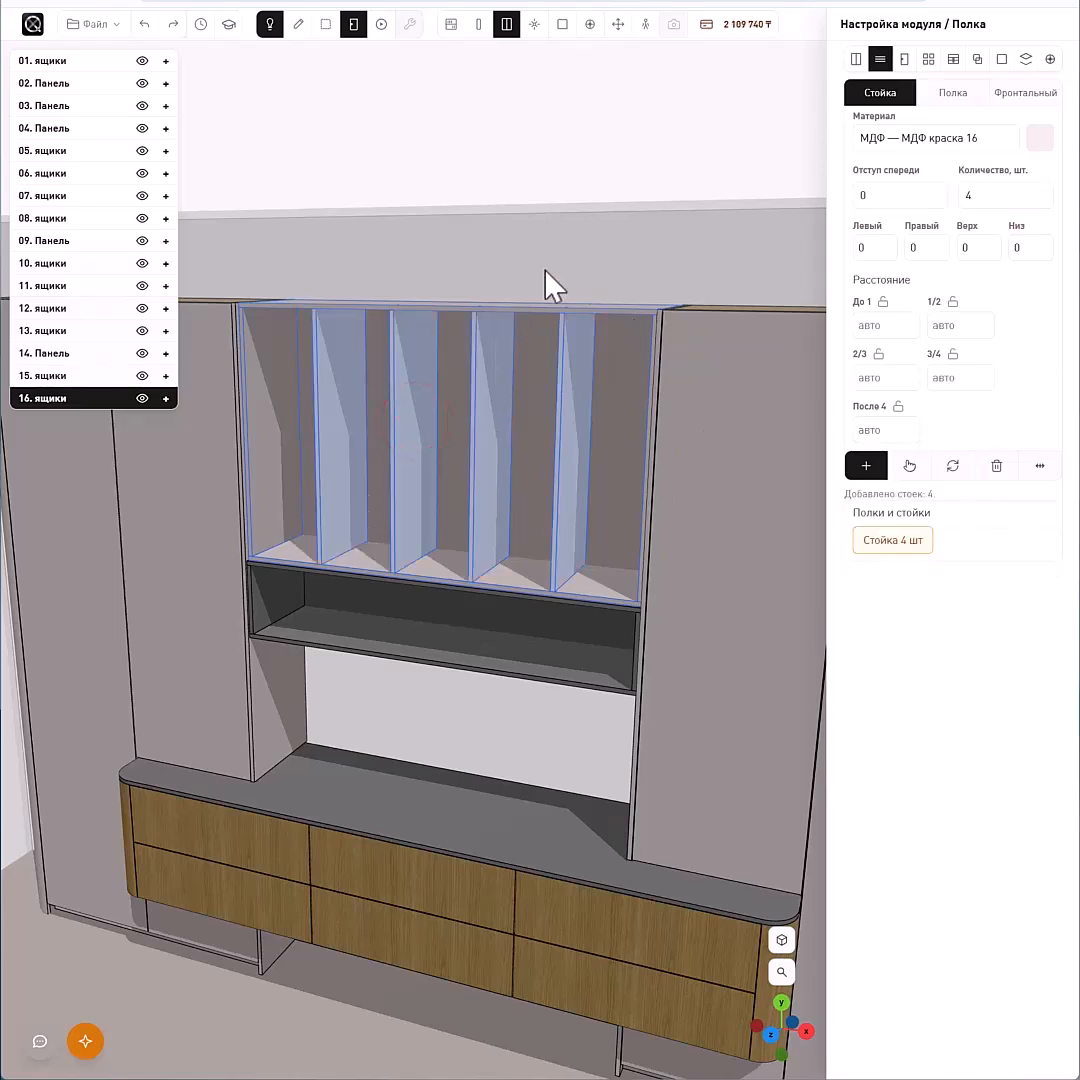
left_click_drag(496, 250, 517, 343)
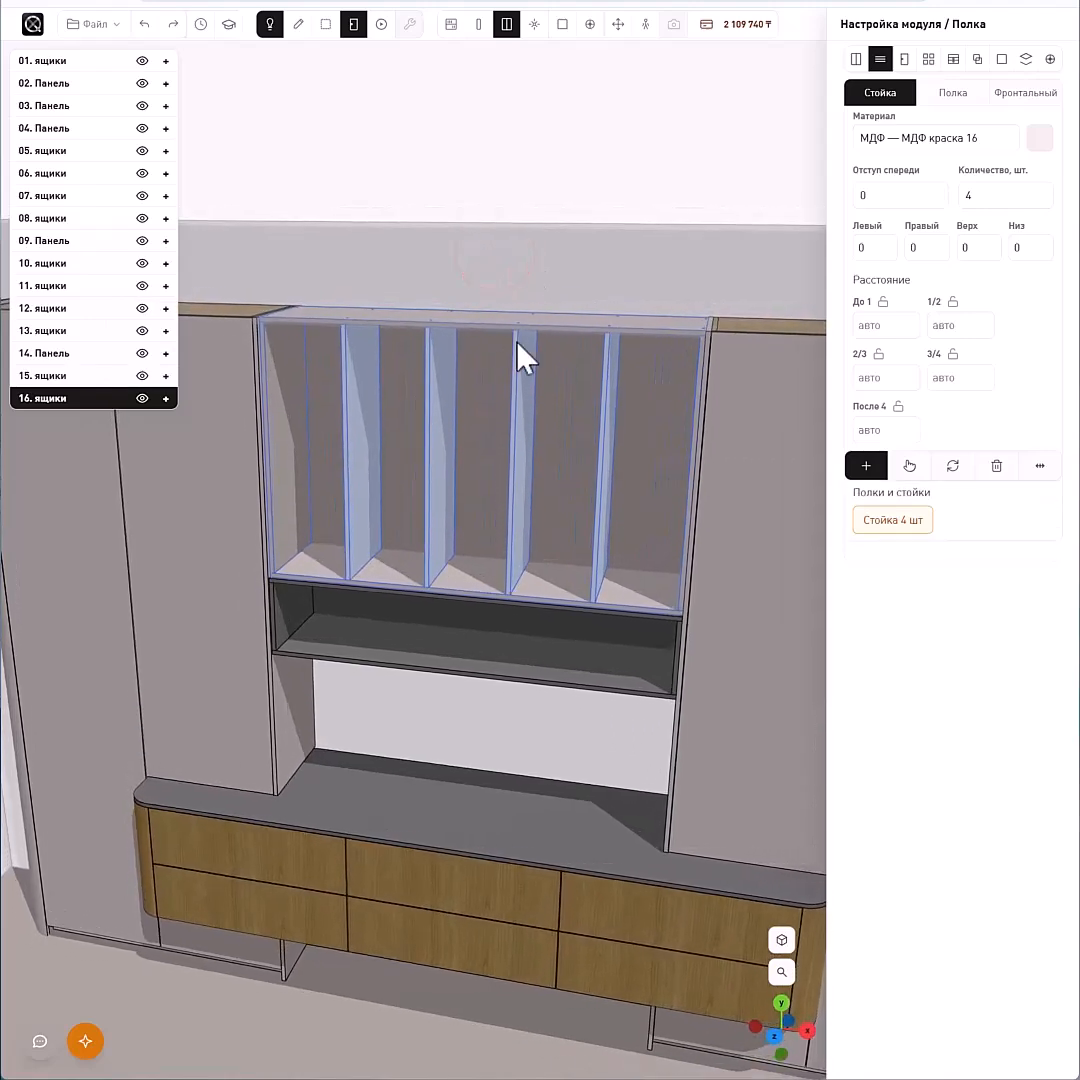
key("Escape")
- Set the upper cabinet's body material to ЛДСП — Дуб сонома and its back panel to ХДФ
left_click(511, 323)
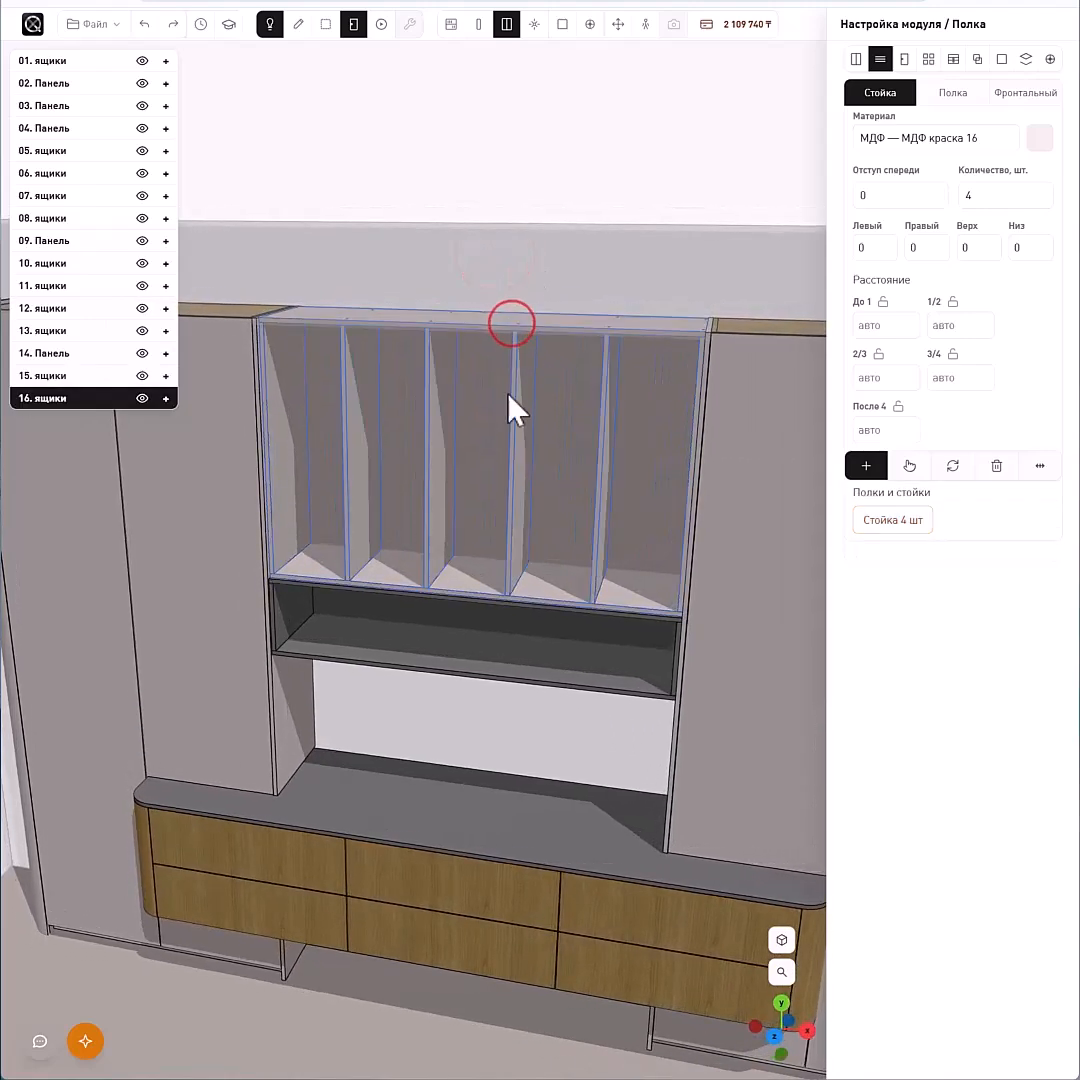
left_click(856, 59)
left_click(955, 316)
scroll(950, 455, "down", 1)
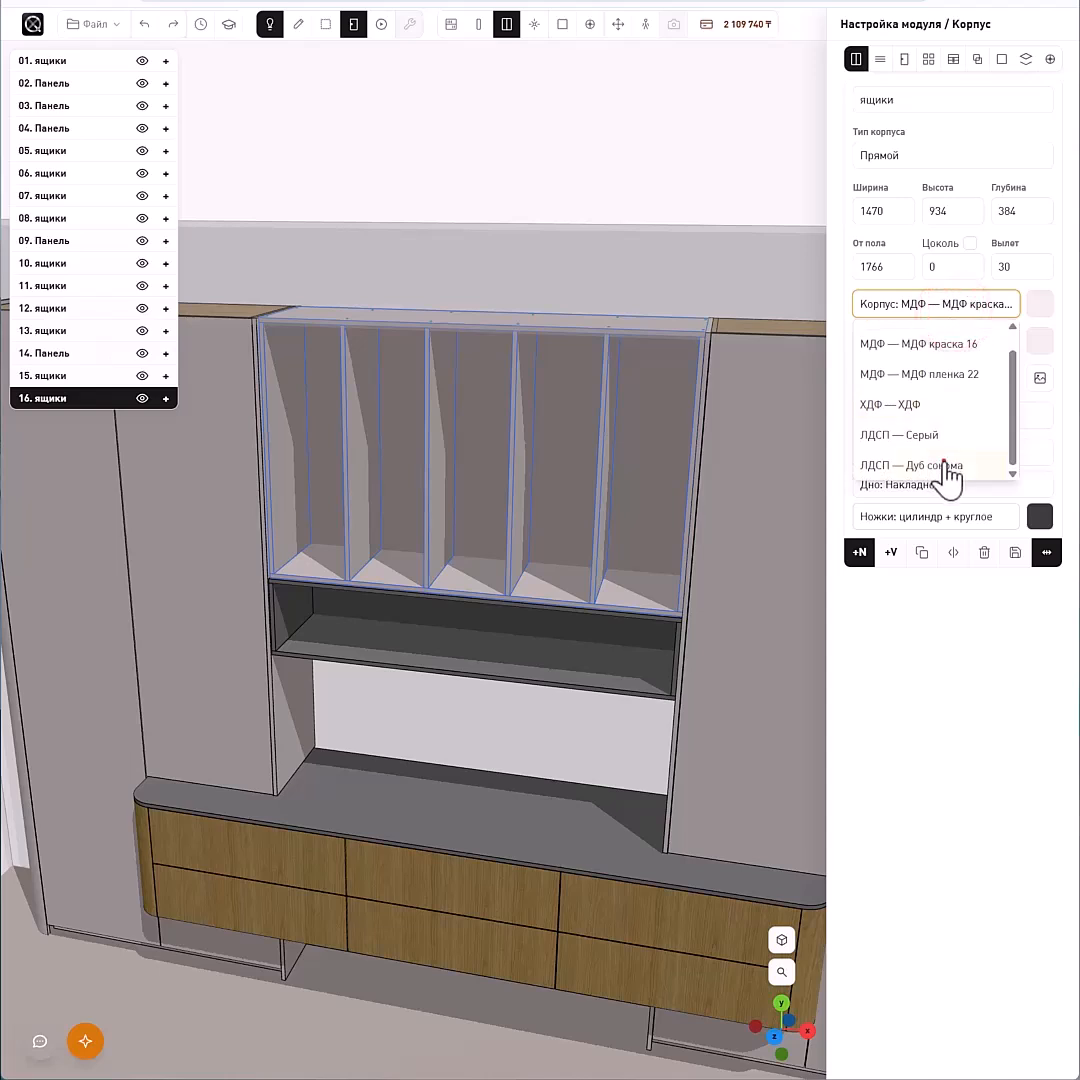
left_click(947, 473)
left_click(926, 345)
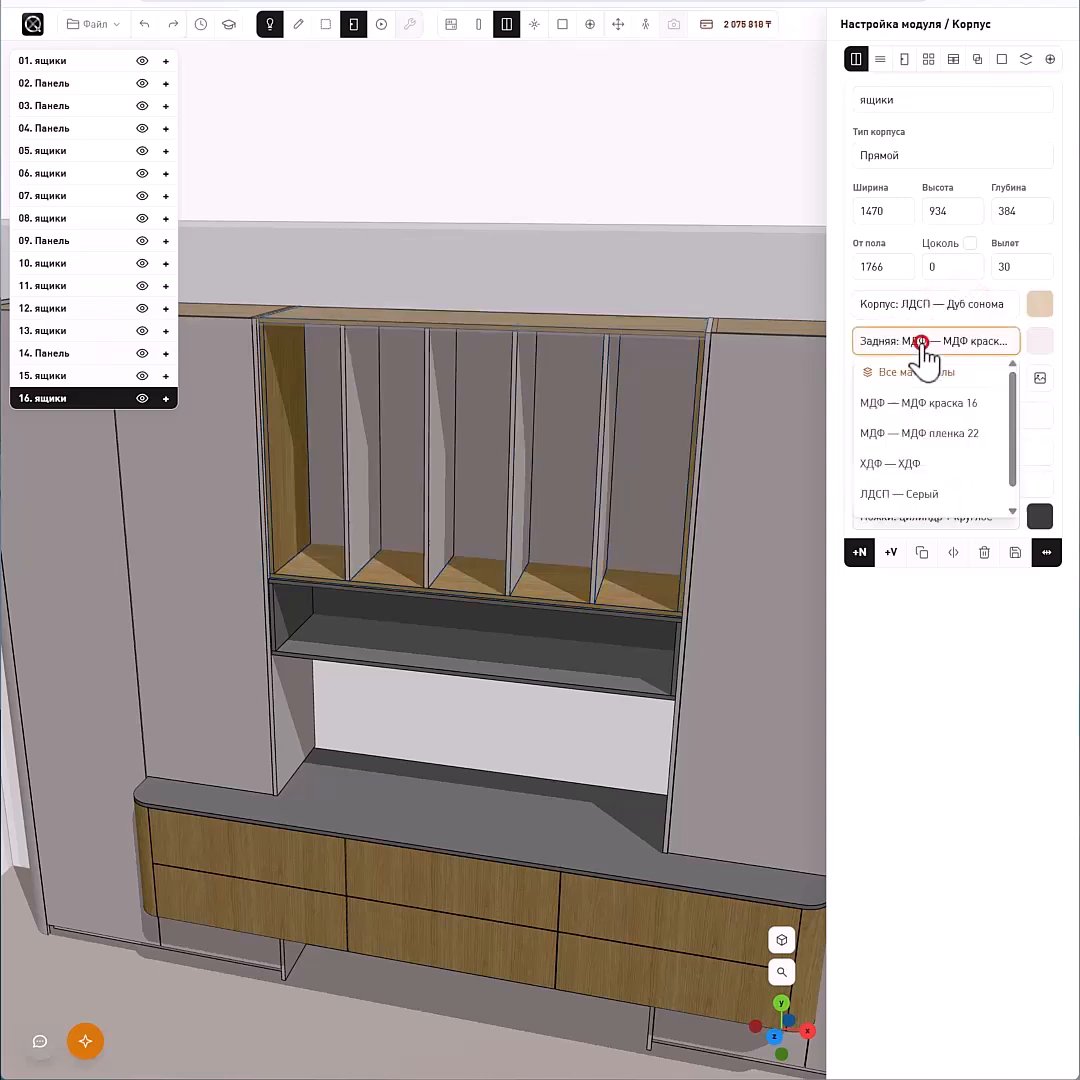
left_click(924, 464)
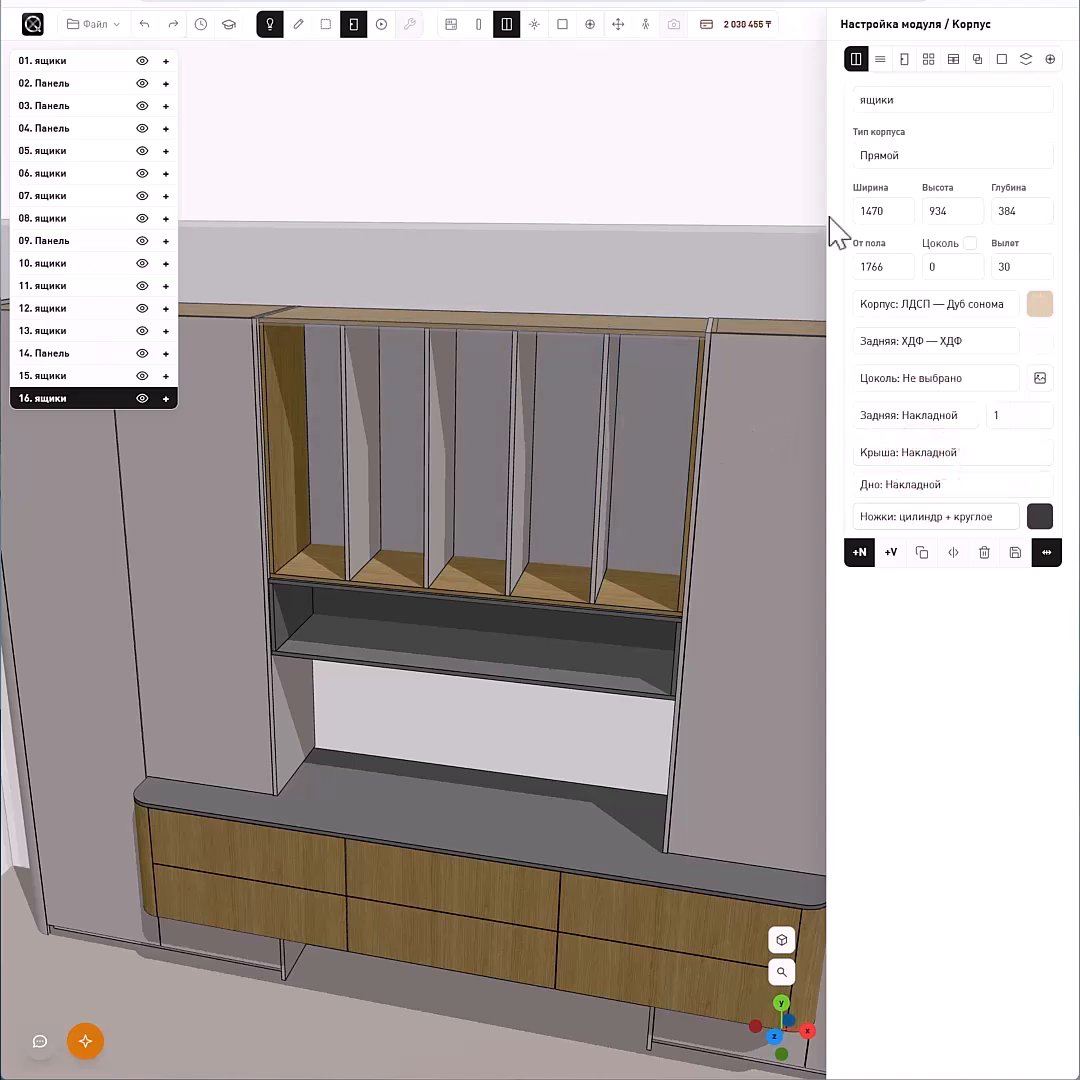
- Change the material of the upper cabinet's four dividers to ЛДСП — Дуб сонома
left_click(880, 60)
left_click(919, 520)
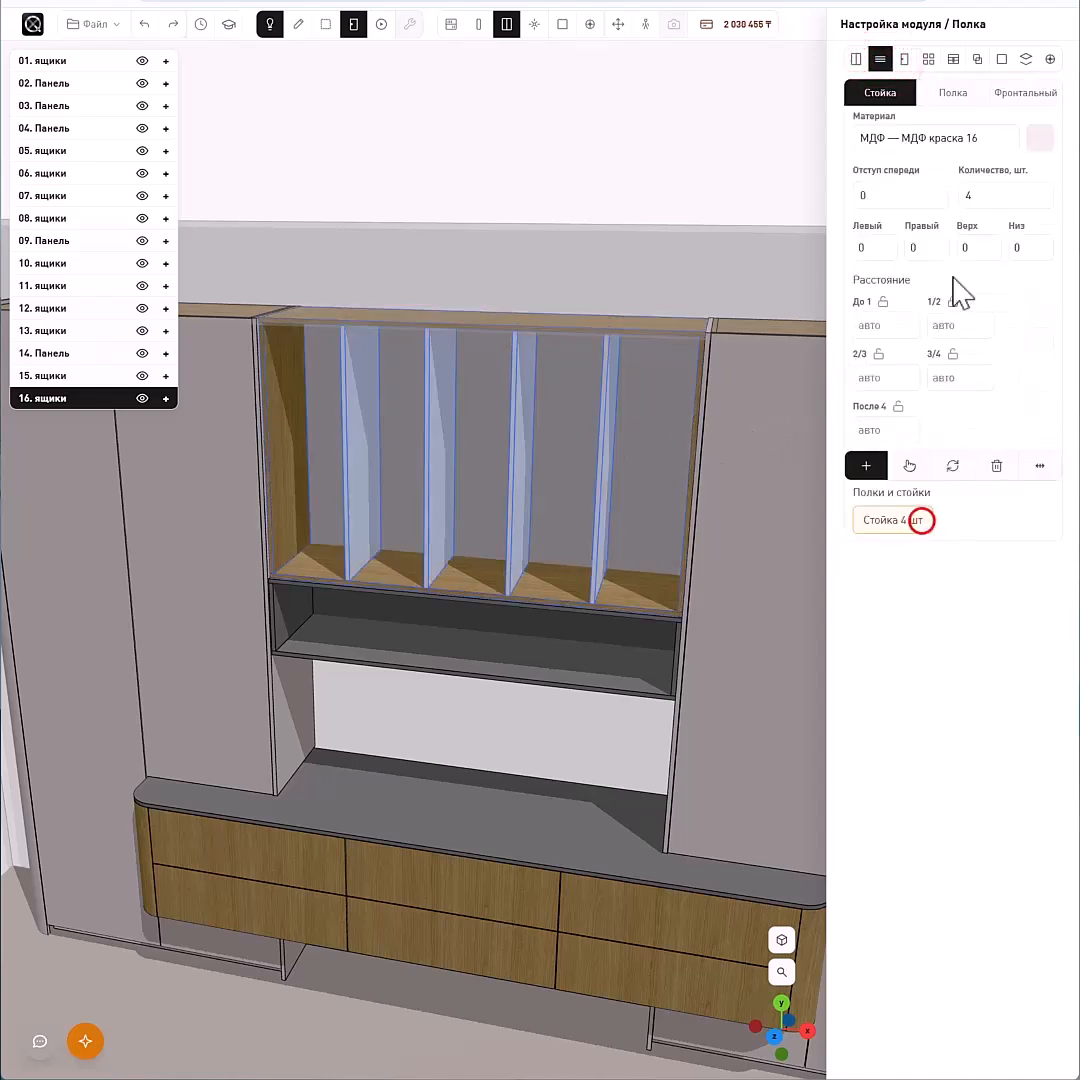
left_click(952, 149)
left_click(938, 298)
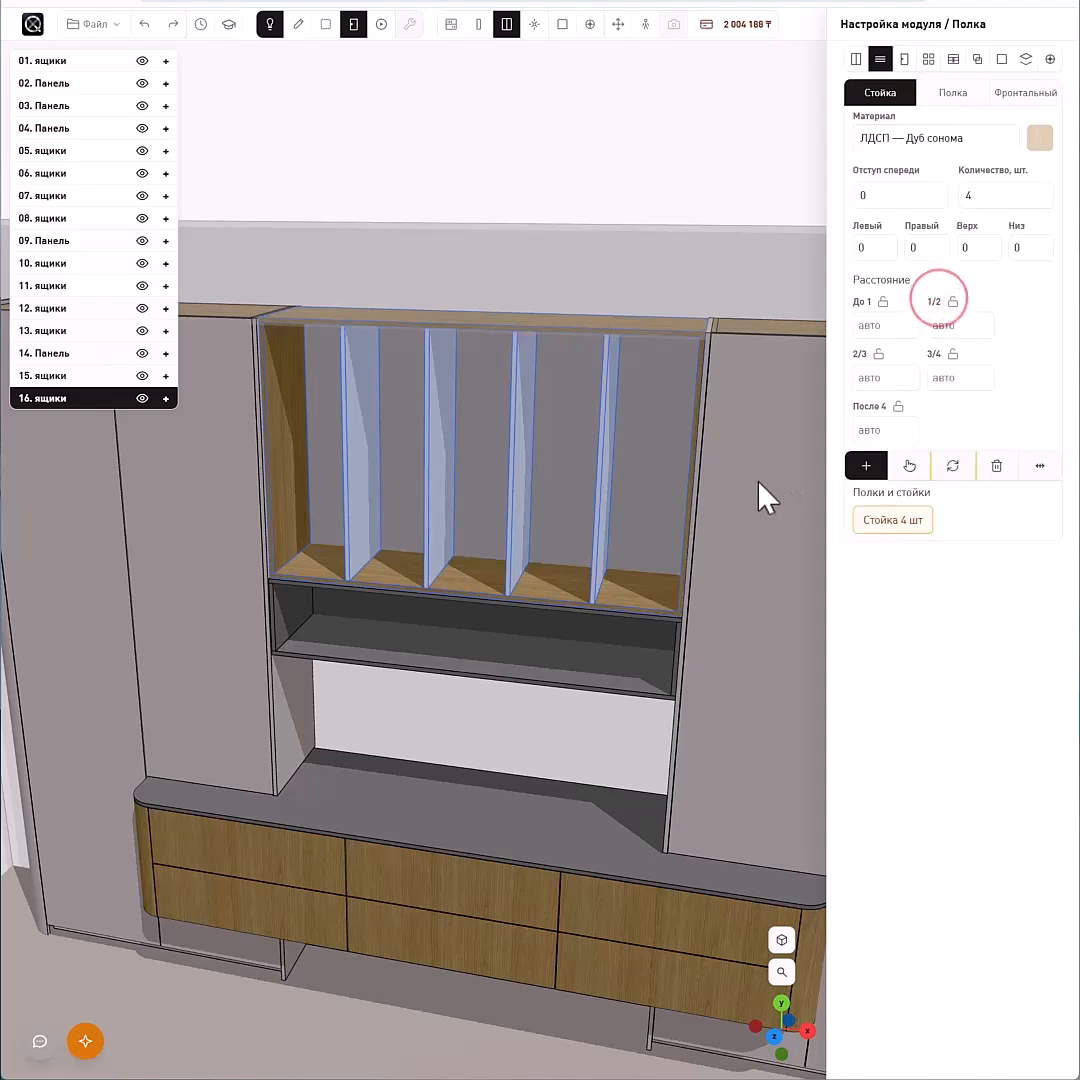
left_click(952, 466)
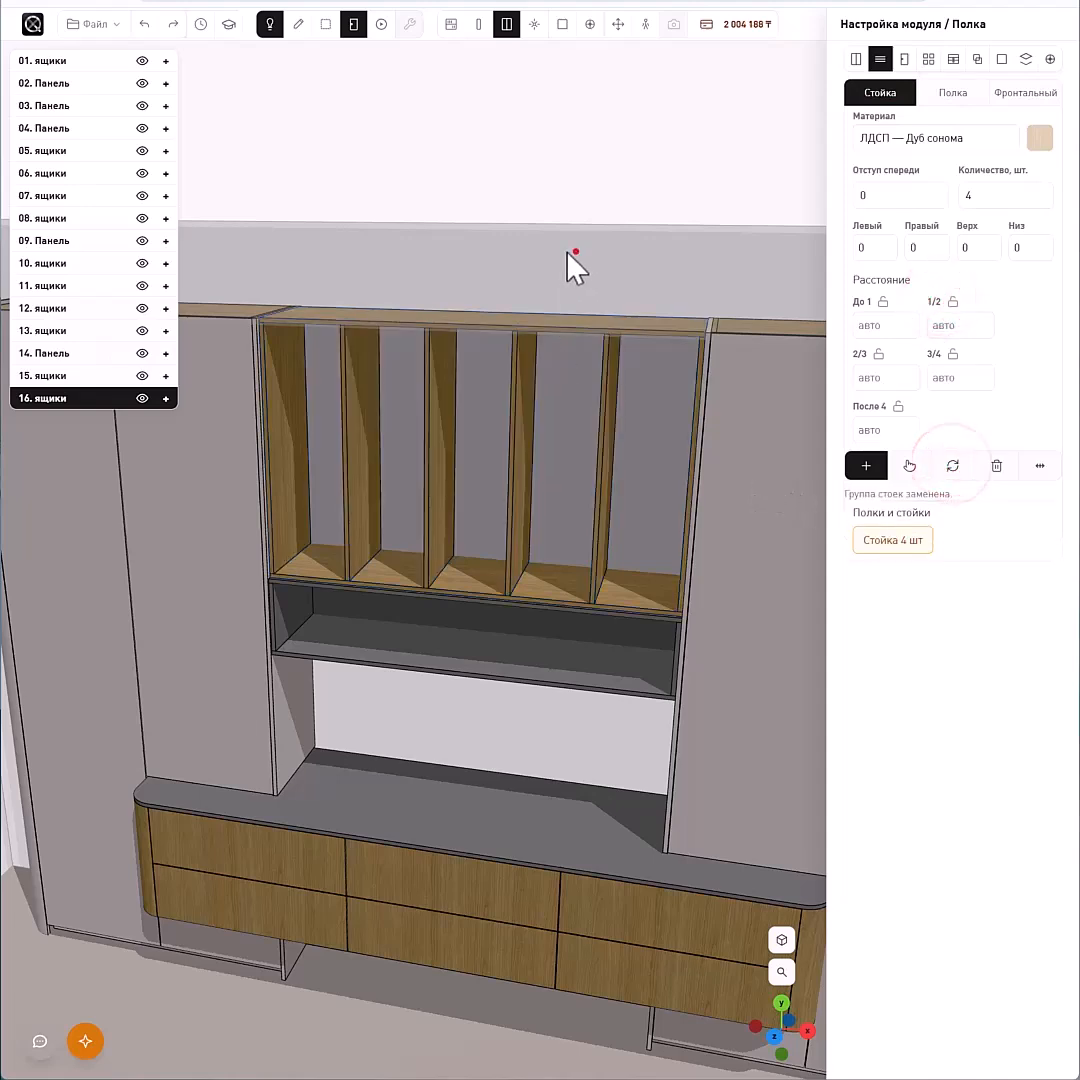
- Add paired overlay facades (Левый + правый) over the first four sections of the upper cabinet
mouse_move(567, 252)
left_mouse_down()
mouse_move(540, 248)
mouse_move(573, 240)
left_mouse_up()
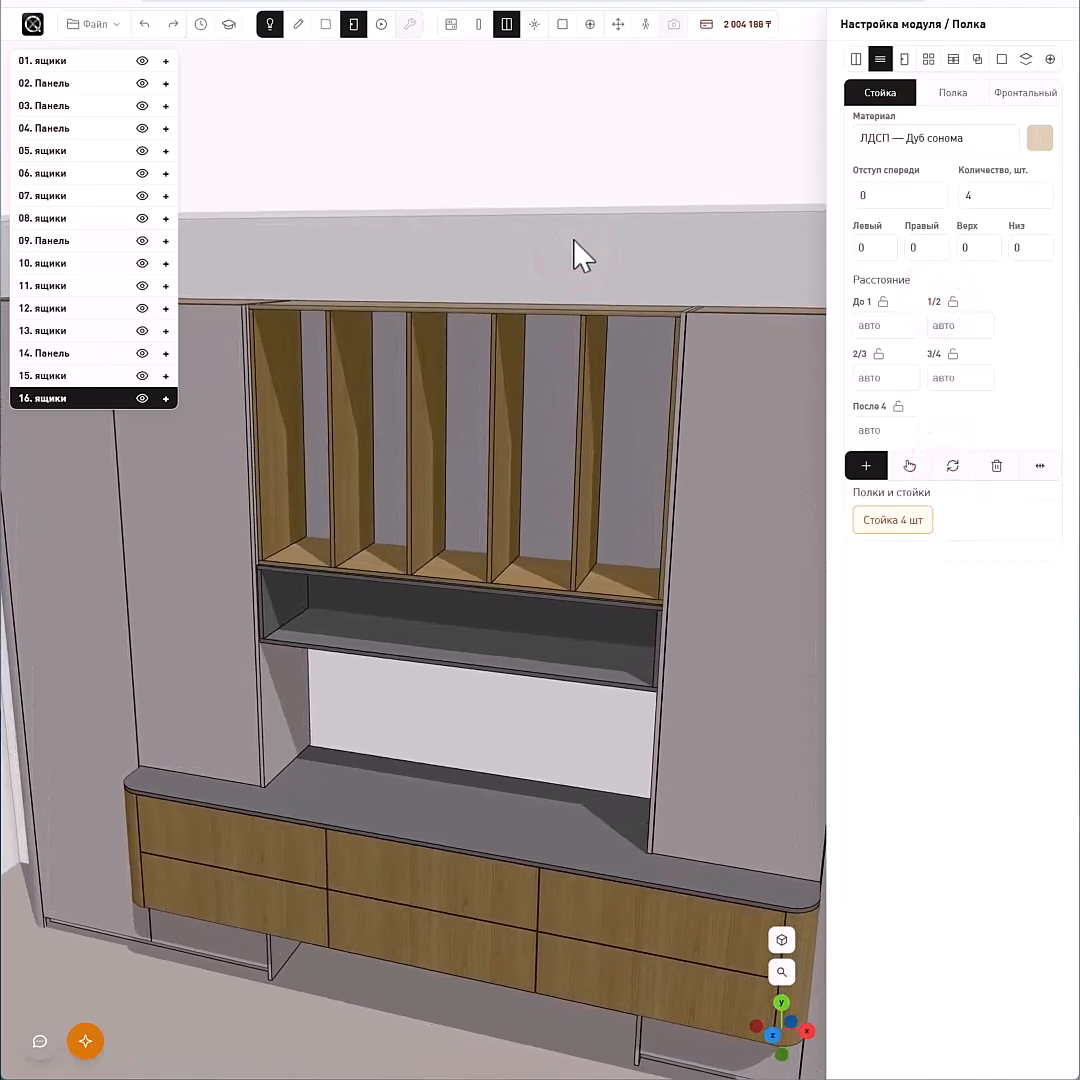
left_click(903, 59)
scroll(393, 445, "up", 5)
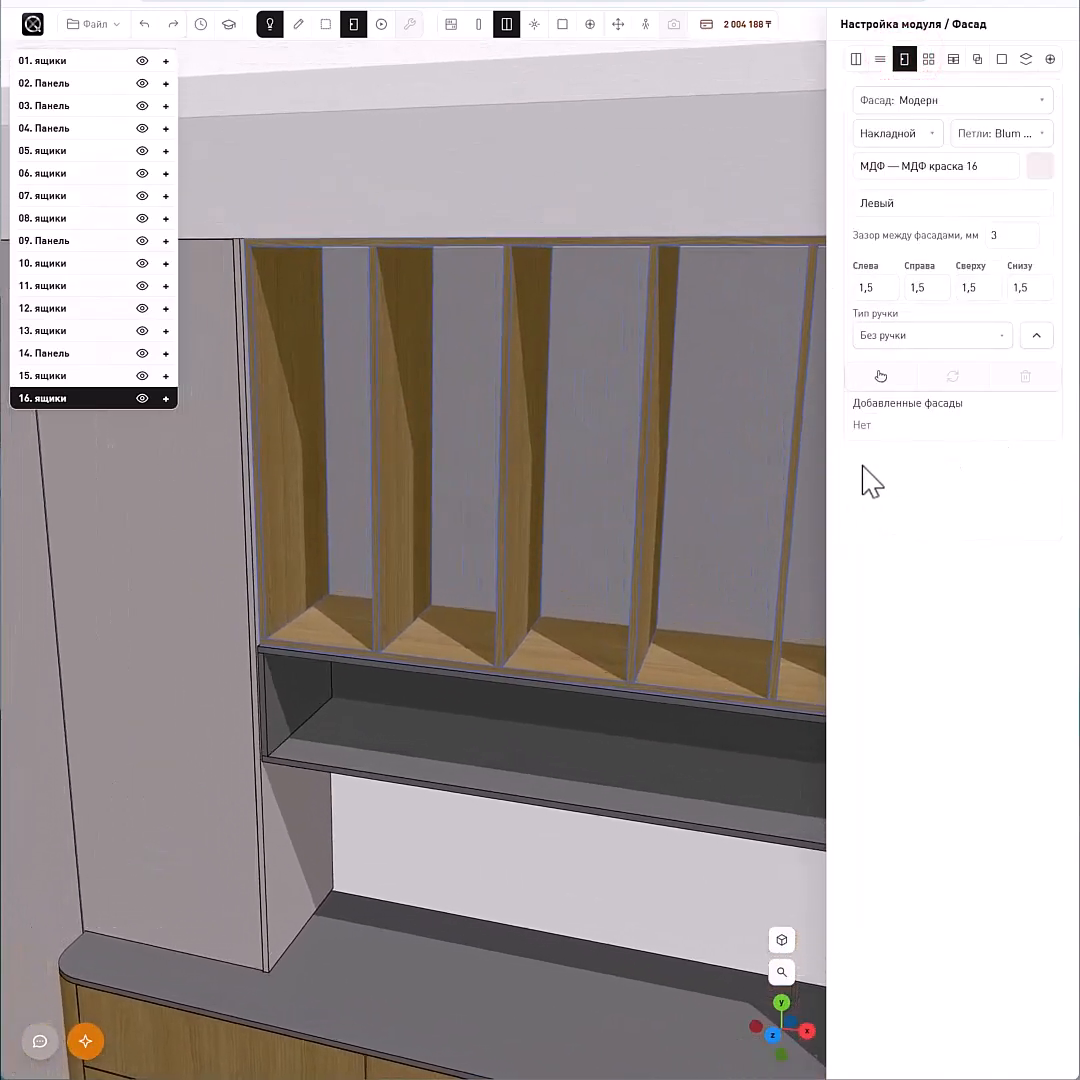
left_click(893, 212)
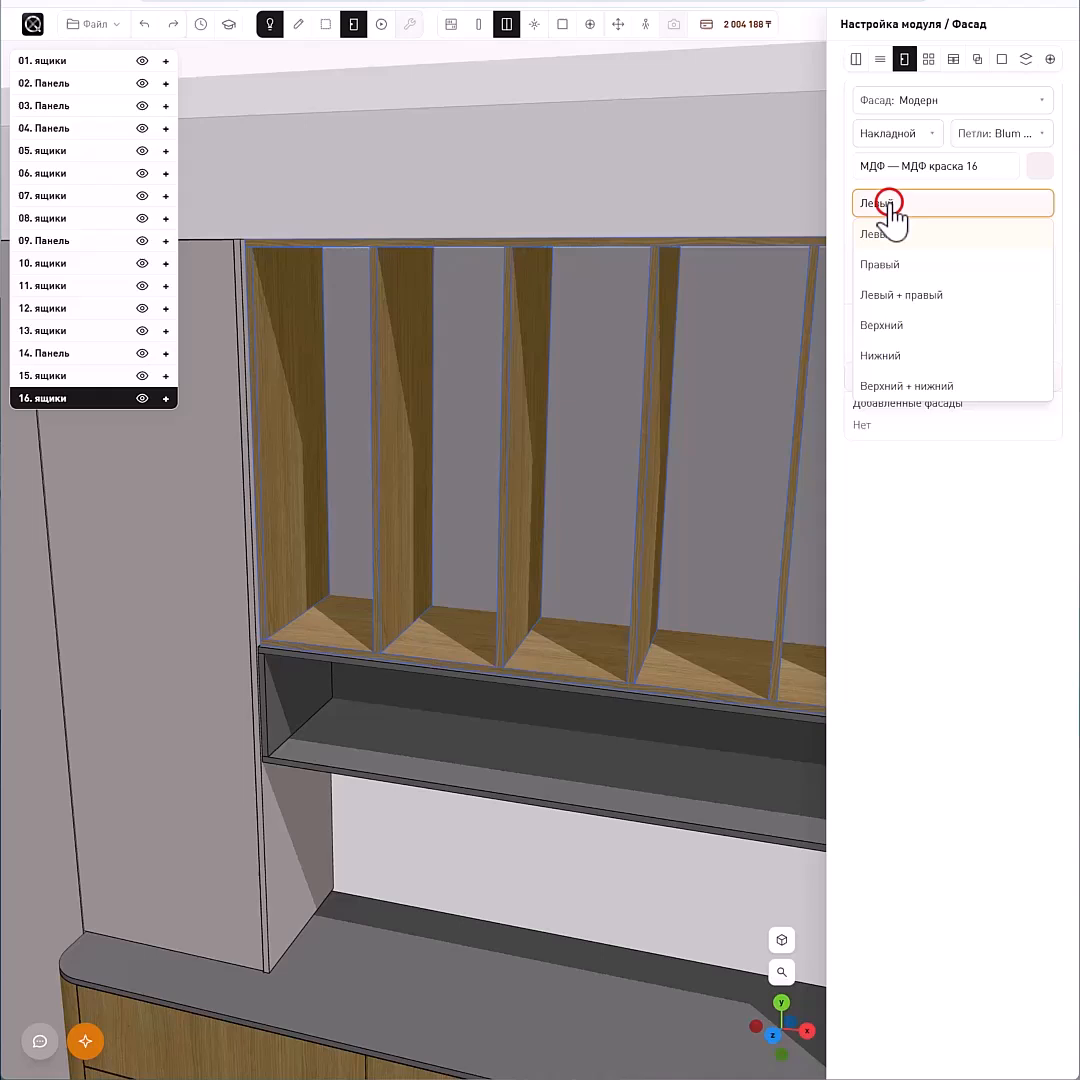
left_click(916, 295)
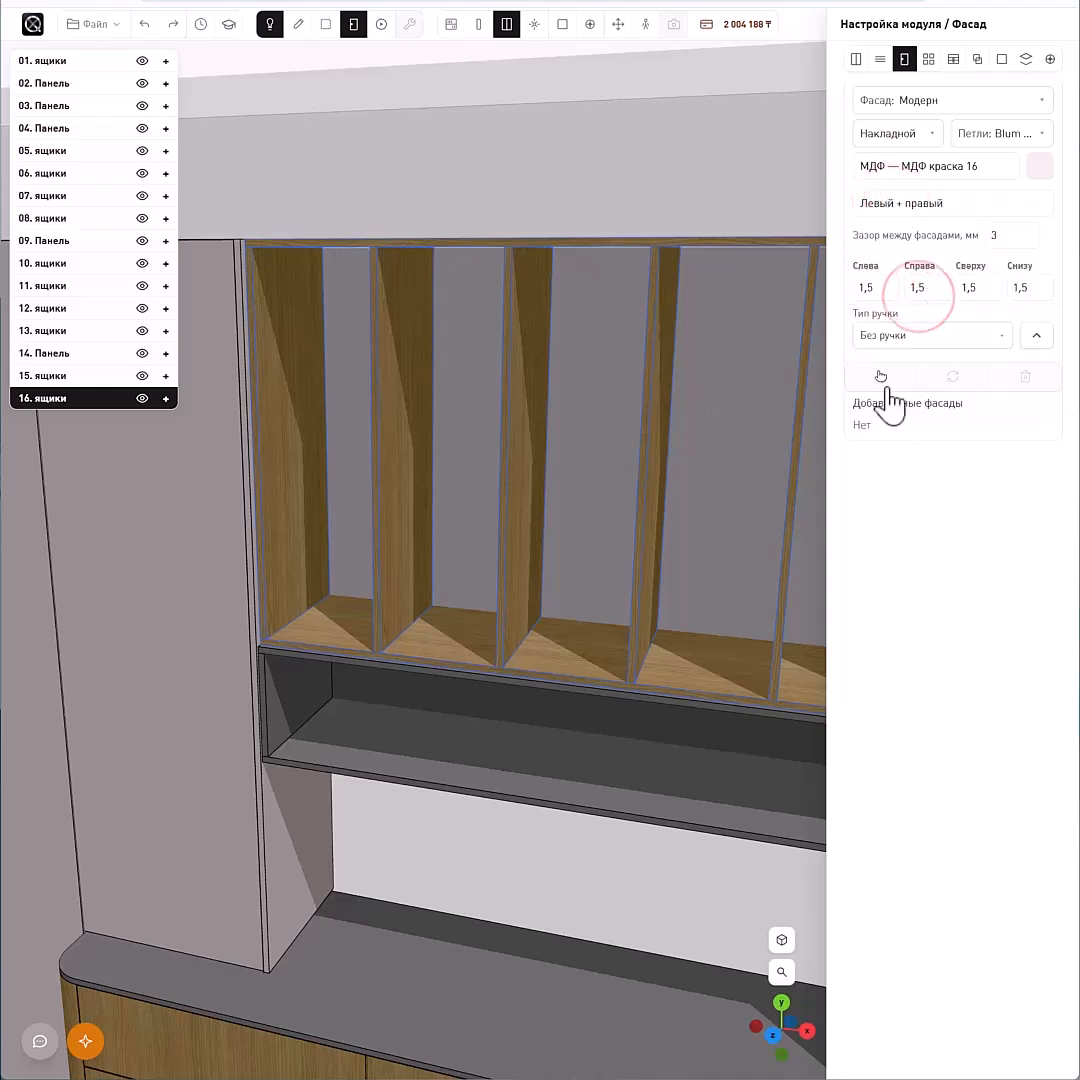
left_click(880, 376)
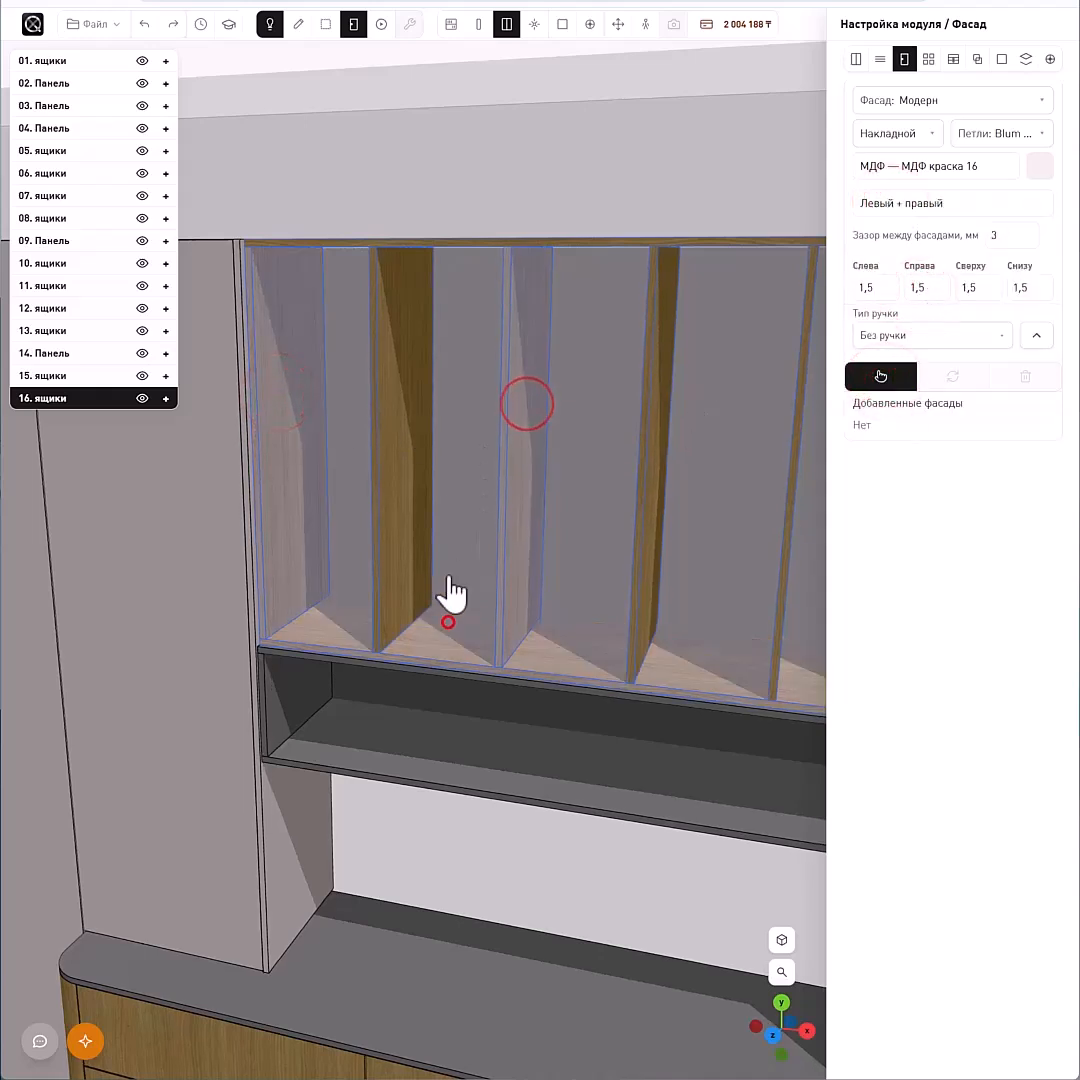
left_click(461, 245)
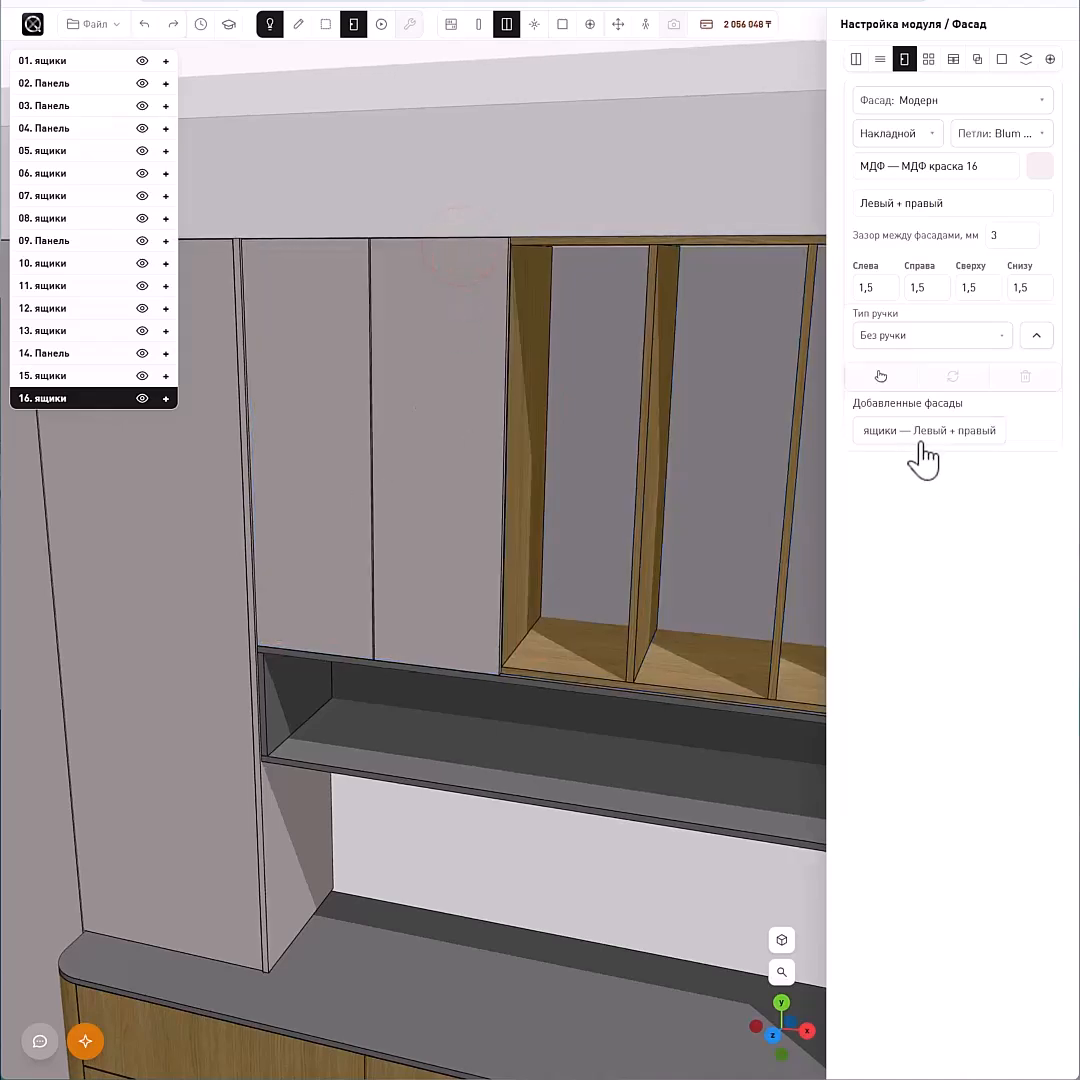
left_click(880, 376)
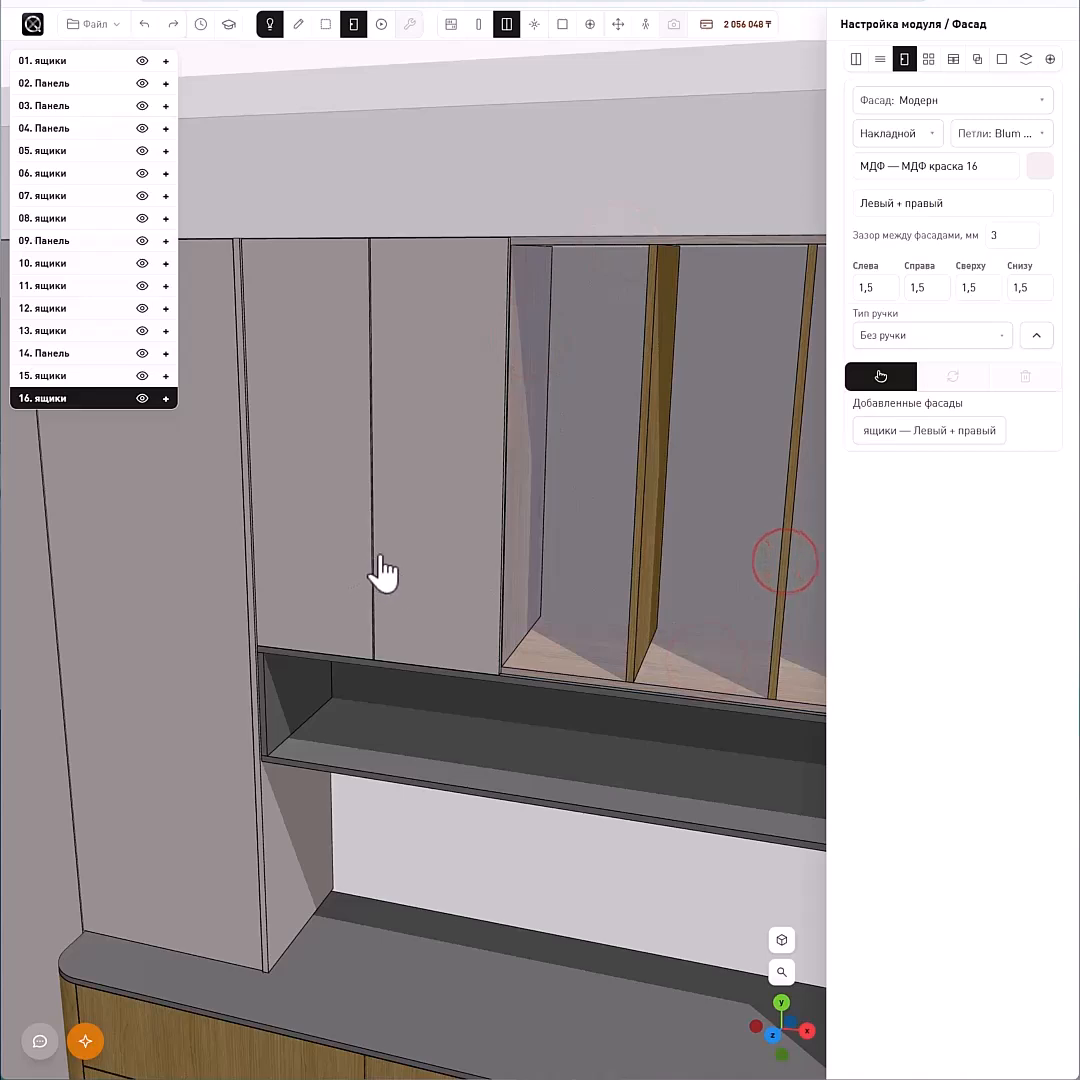
left_click(575, 533)
- Add a single right-hand facade (Правый) to the last open section of the upper cabinet
left_click(930, 201)
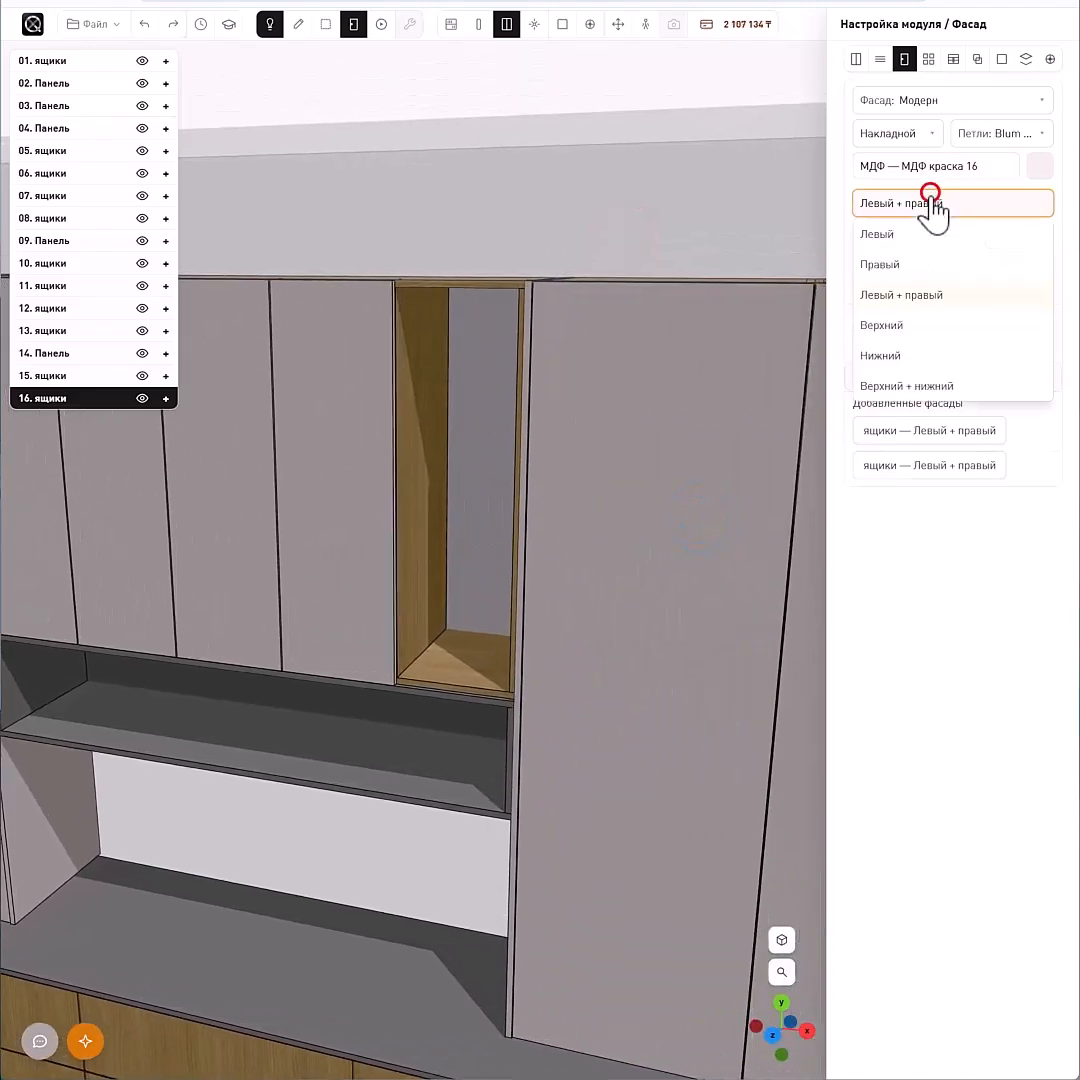
left_click(911, 265)
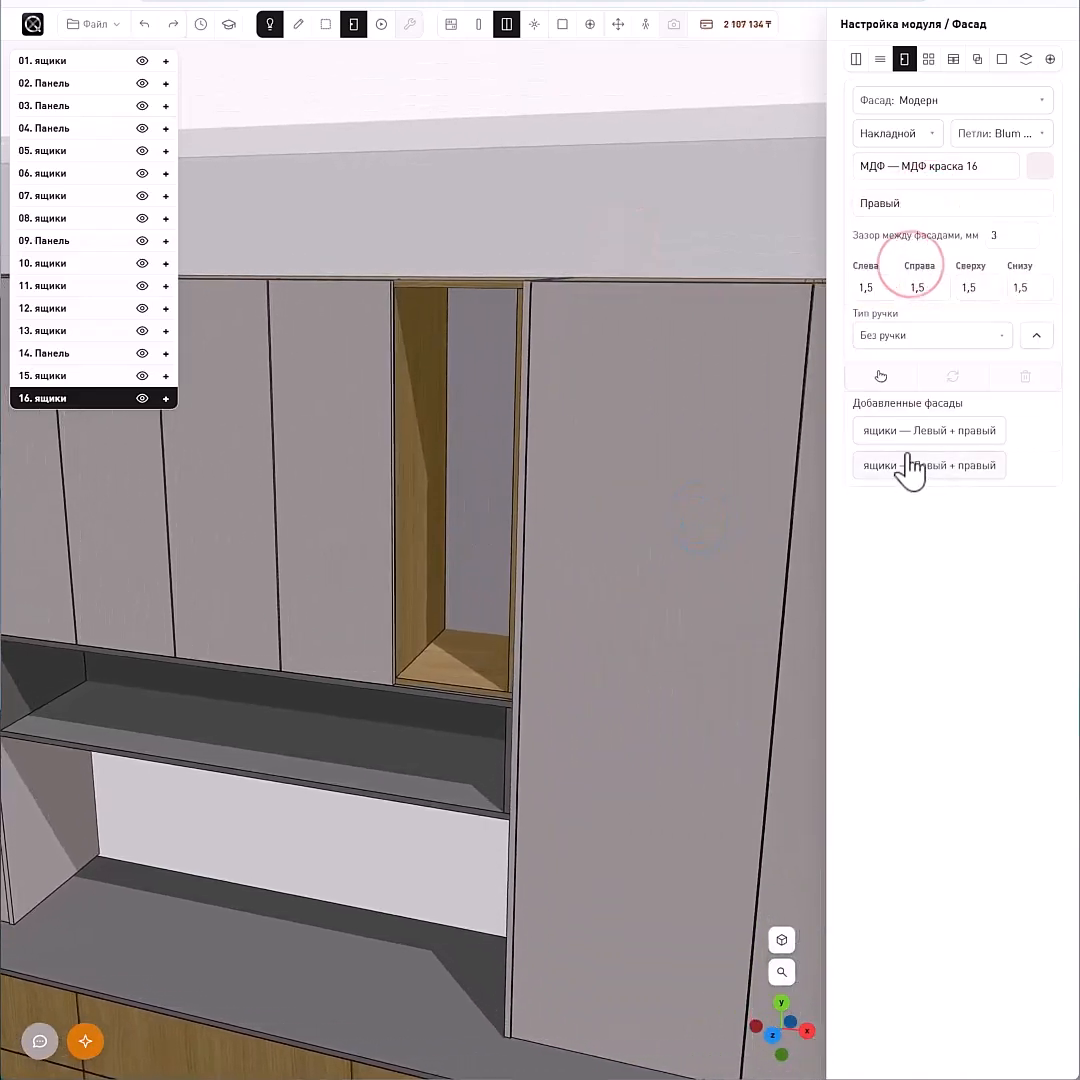
left_click(883, 374)
left_click(434, 337)
left_click(477, 286)
left_click(519, 332)
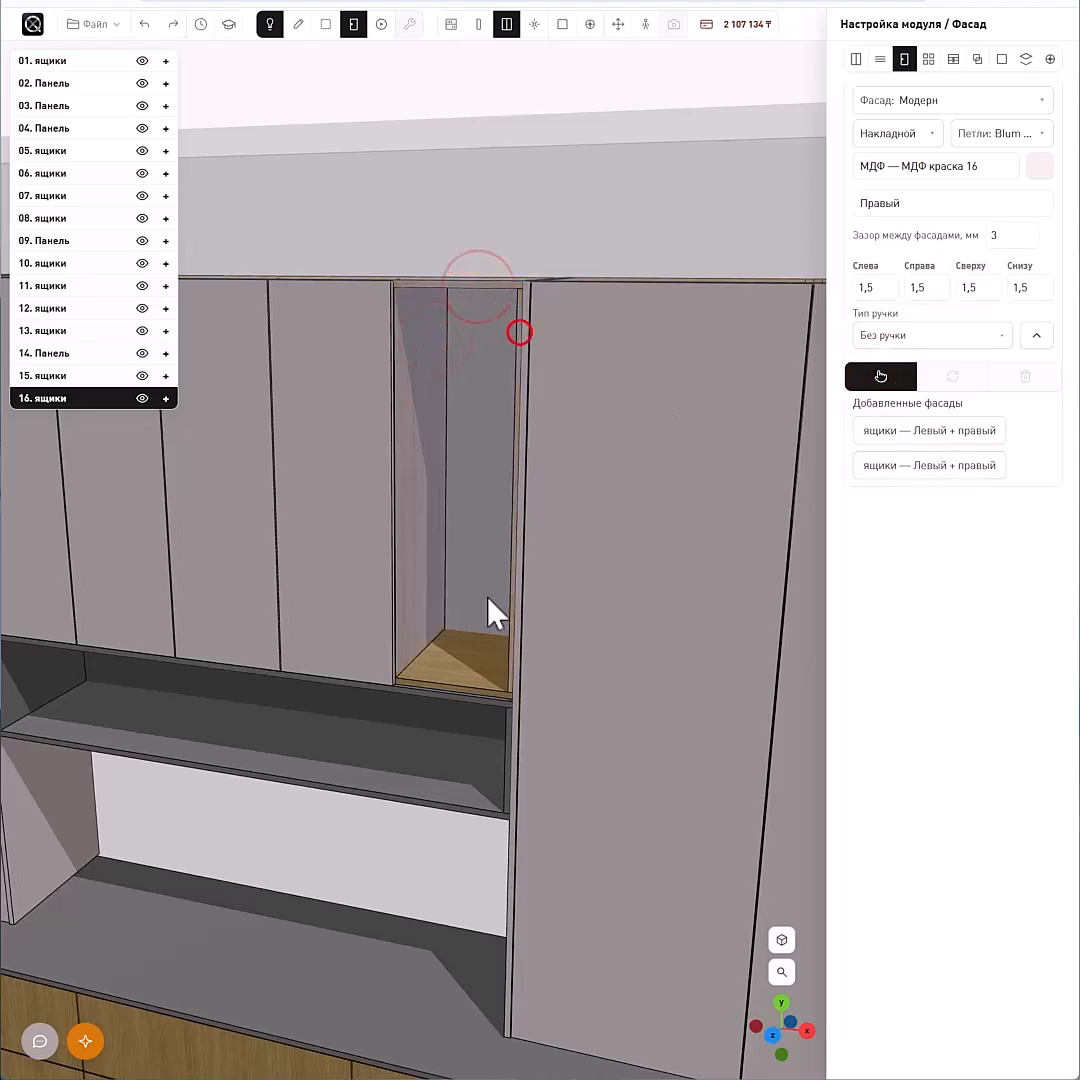
left_click(481, 650)
- Rename the modules by role: 05 as низ; 06, 08, 10 and 11 as пенал; 07, 12, 15 and 16 as верх
left_click(271, 27)
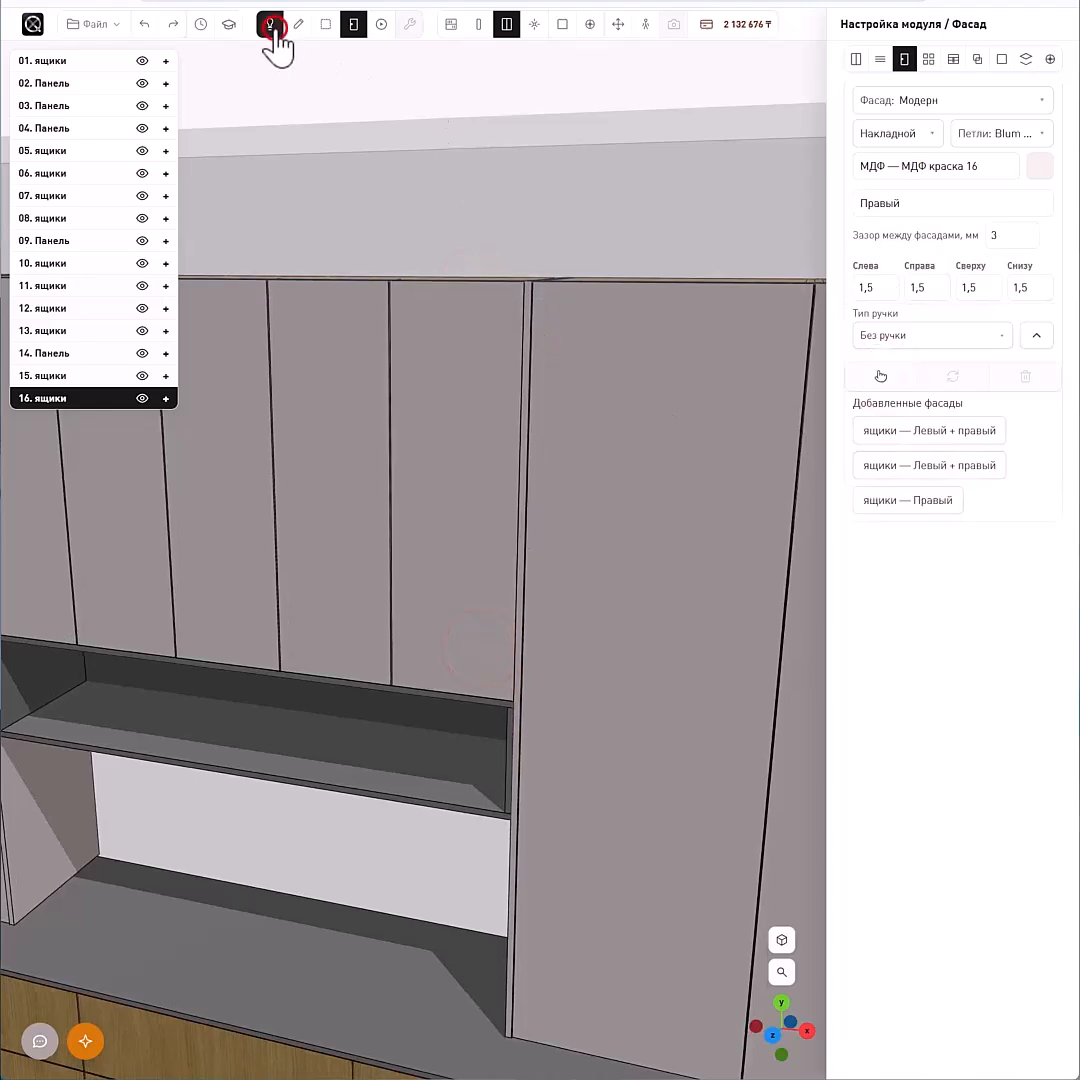
left_click(298, 24)
scroll(644, 255, "down", 5)
left_click_drag(677, 536, 552, 566)
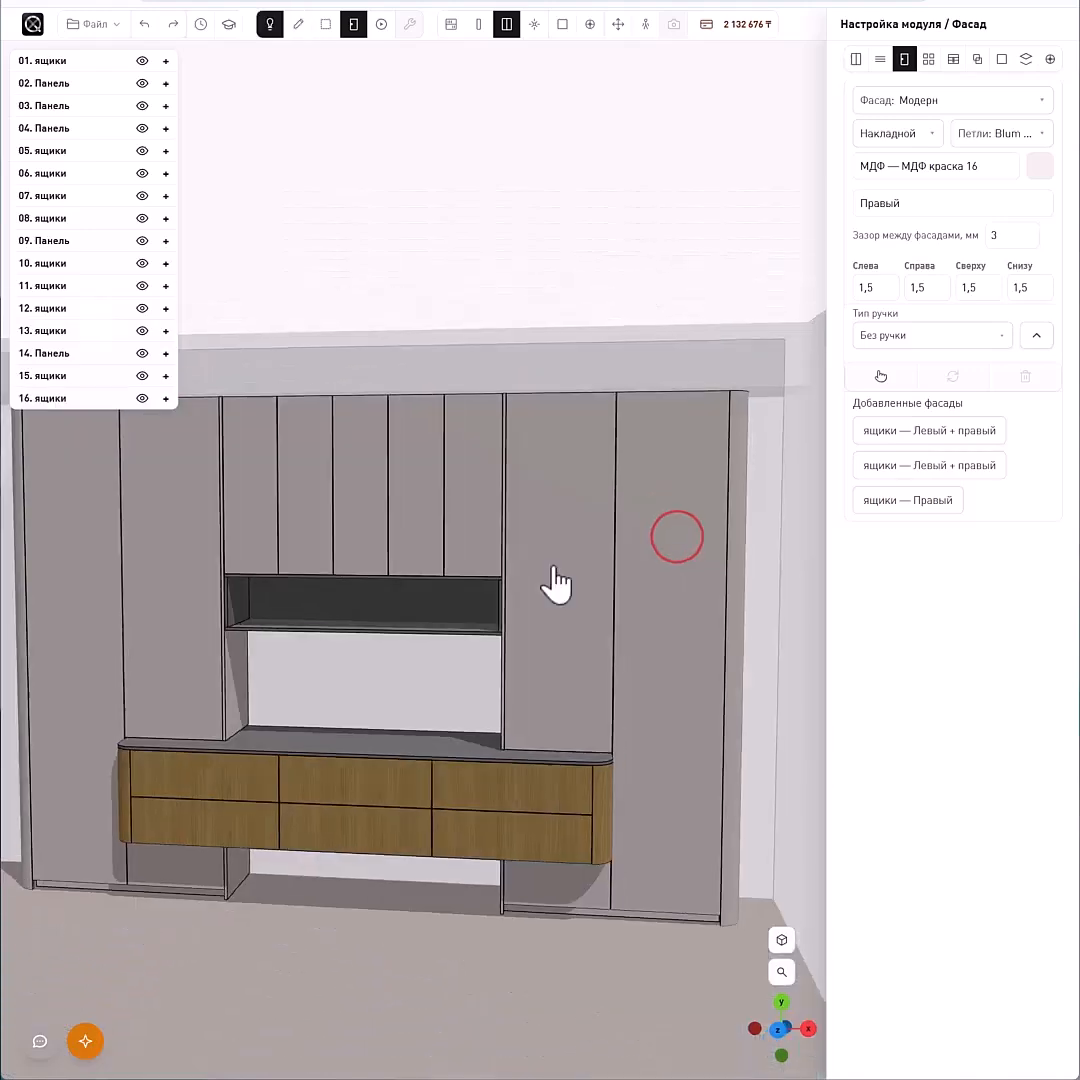
right_click_drag(549, 566, 594, 521)
mouse_move(627, 297)
left_mouse_down()
mouse_move(639, 263)
mouse_move(810, 292)
mouse_move(634, 294)
mouse_move(639, 277)
left_mouse_up()
double_click(910, 98)
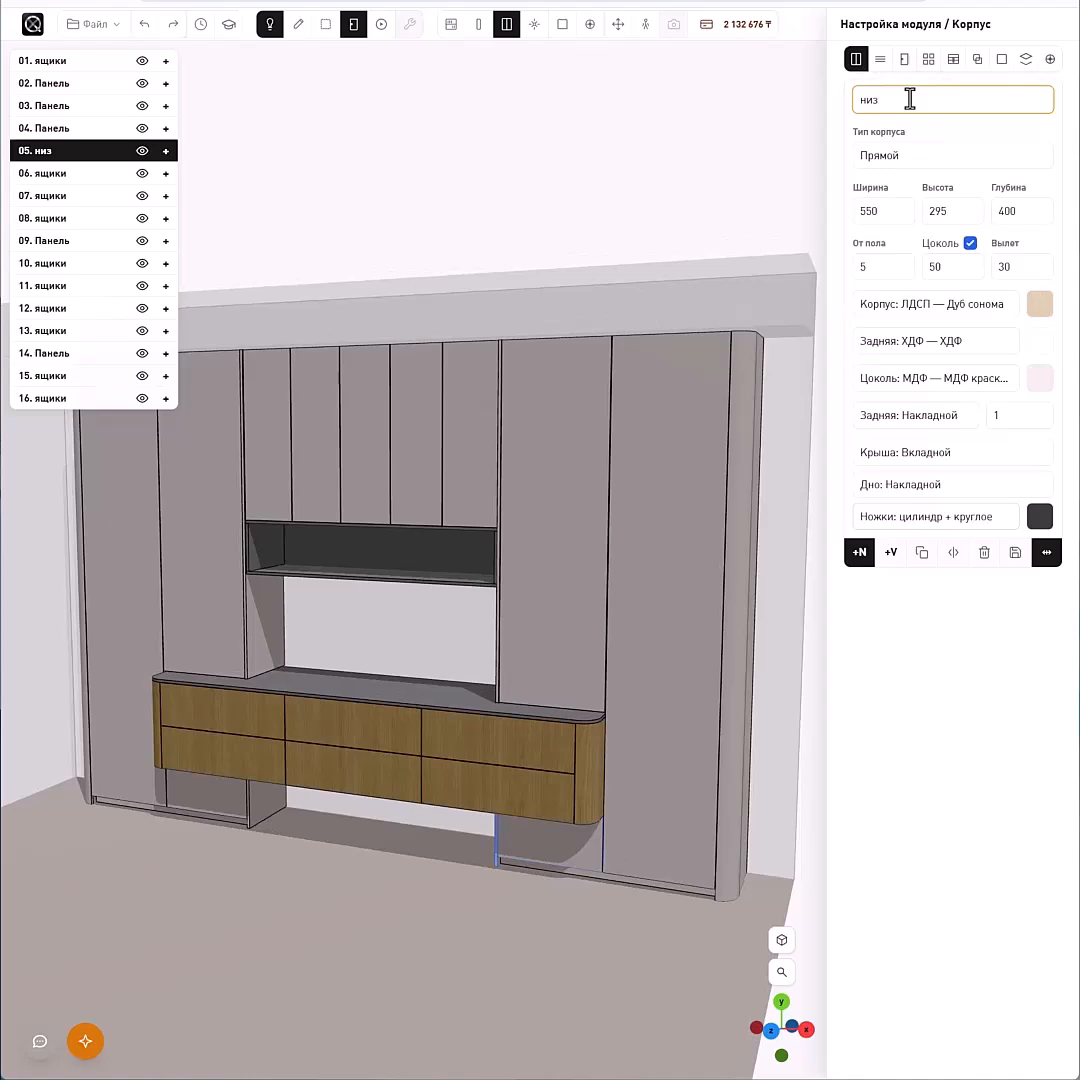
left_click(88, 174)
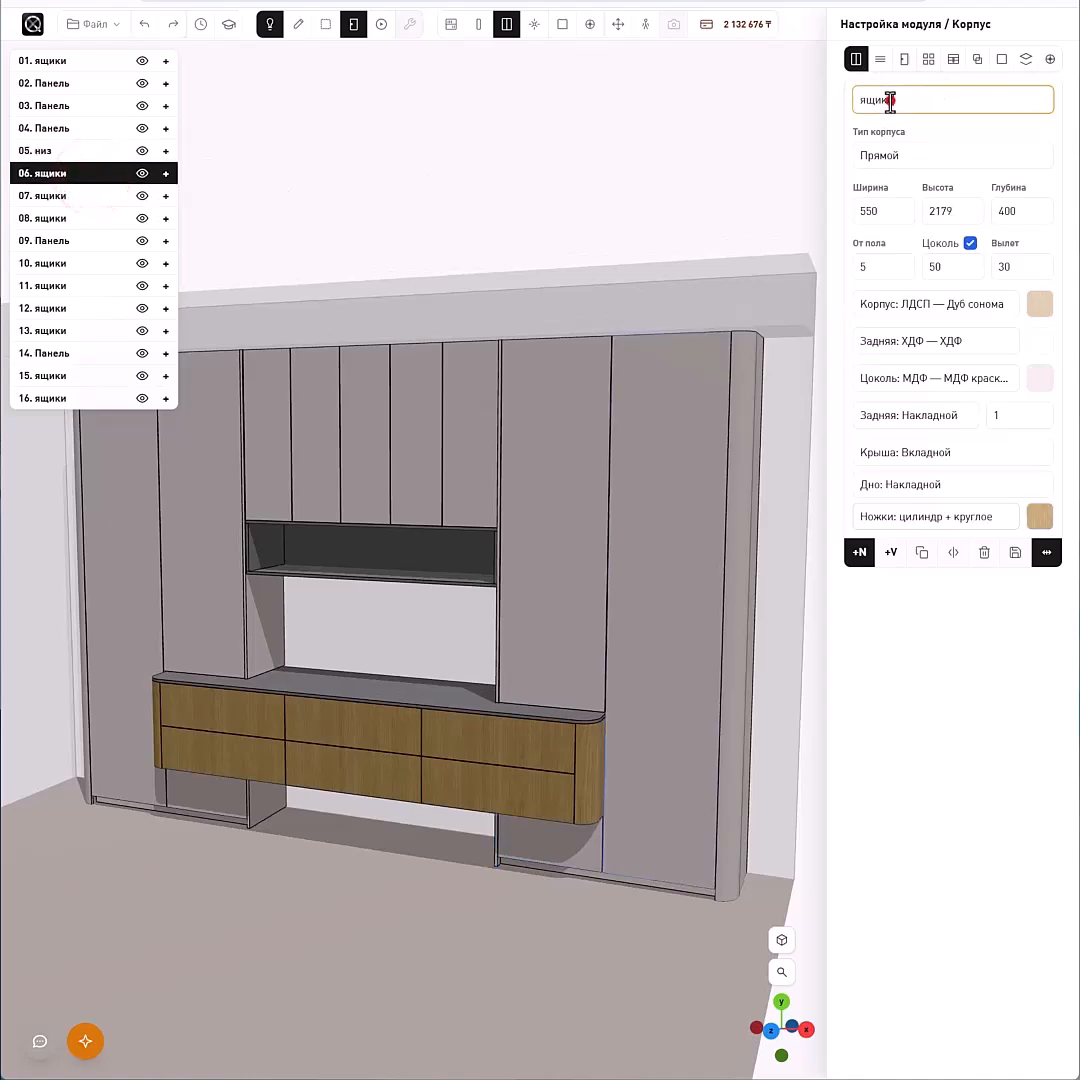
type("ни")
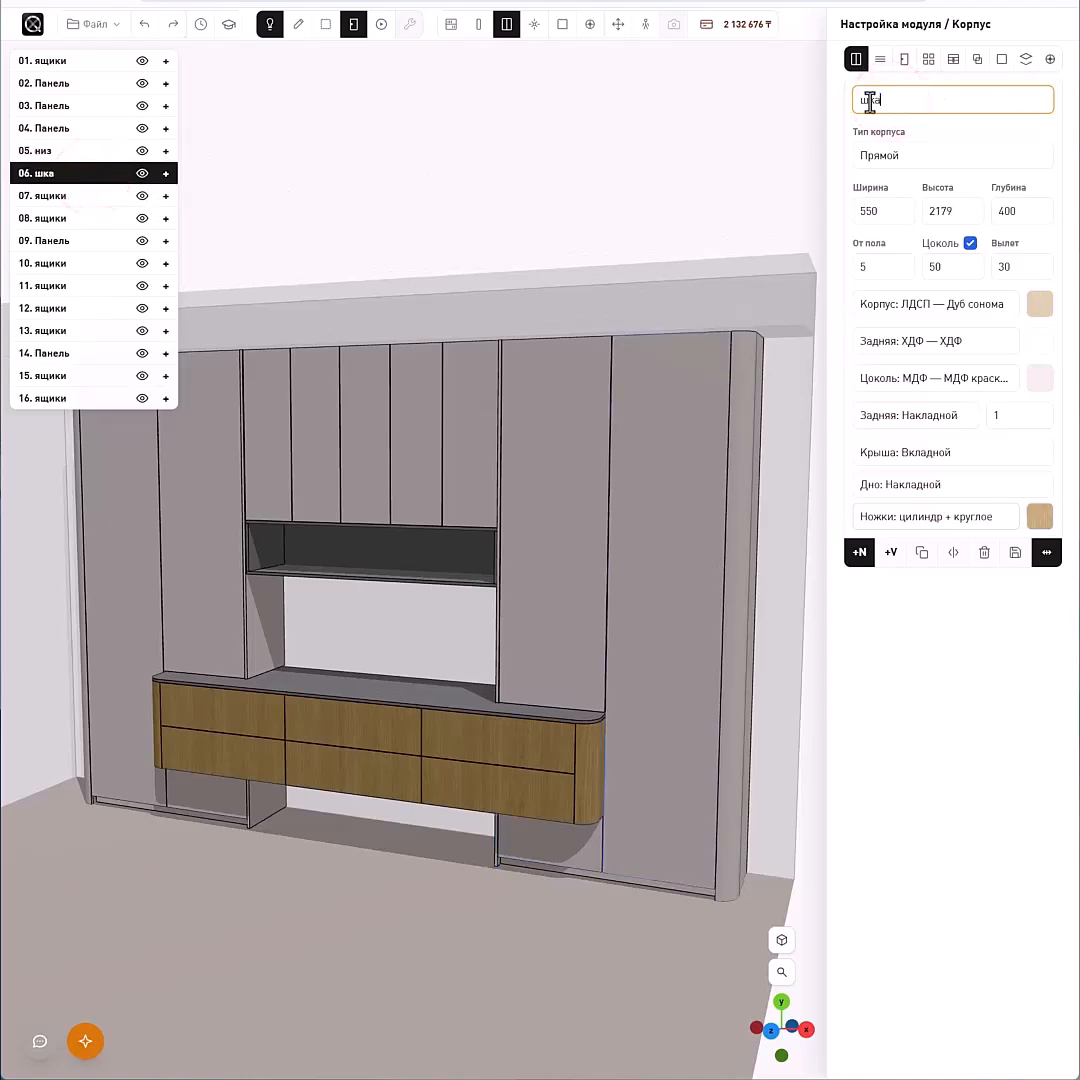
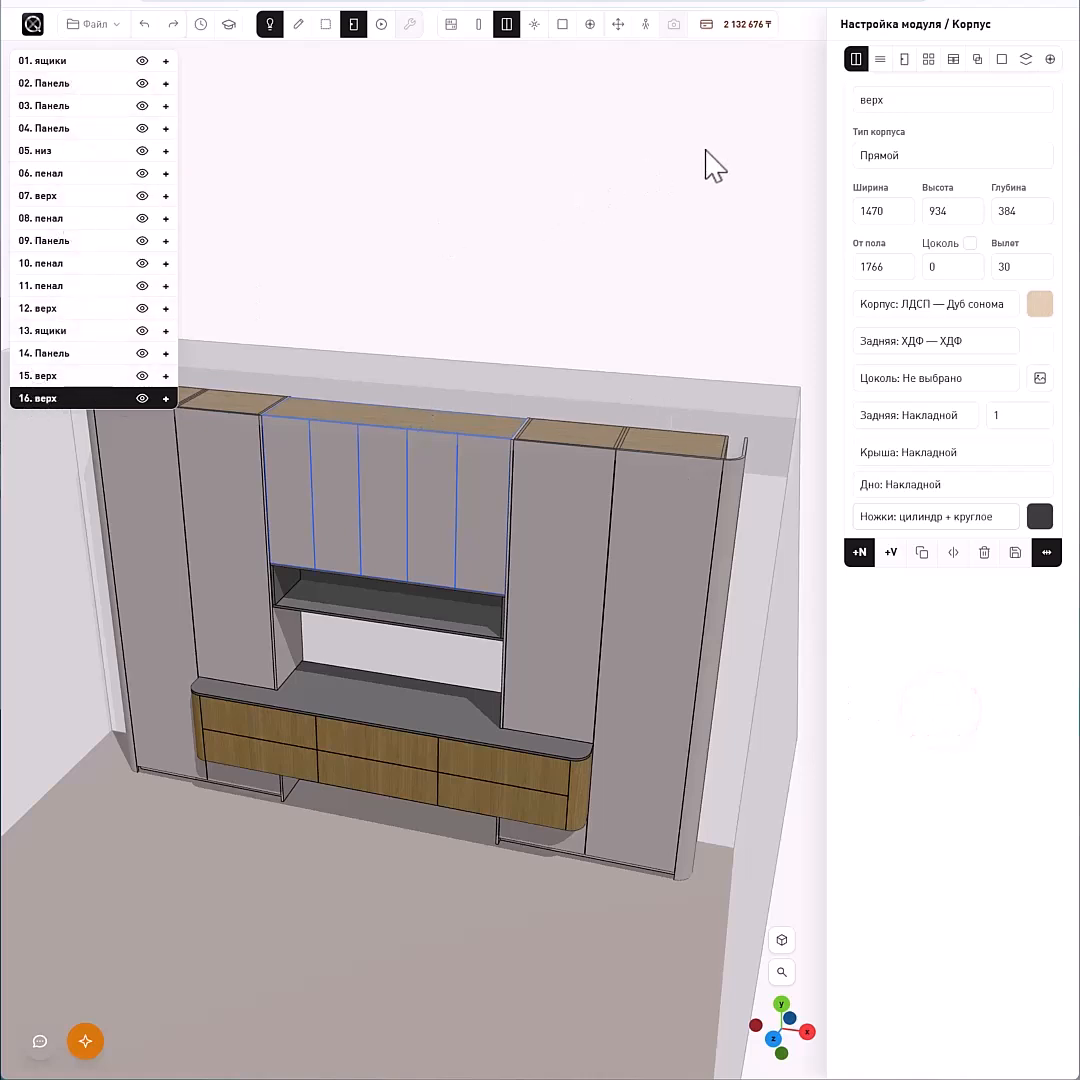
- Review the project's cost breakdown by materials, services and hardware, and return to the model
left_click(712, 25)
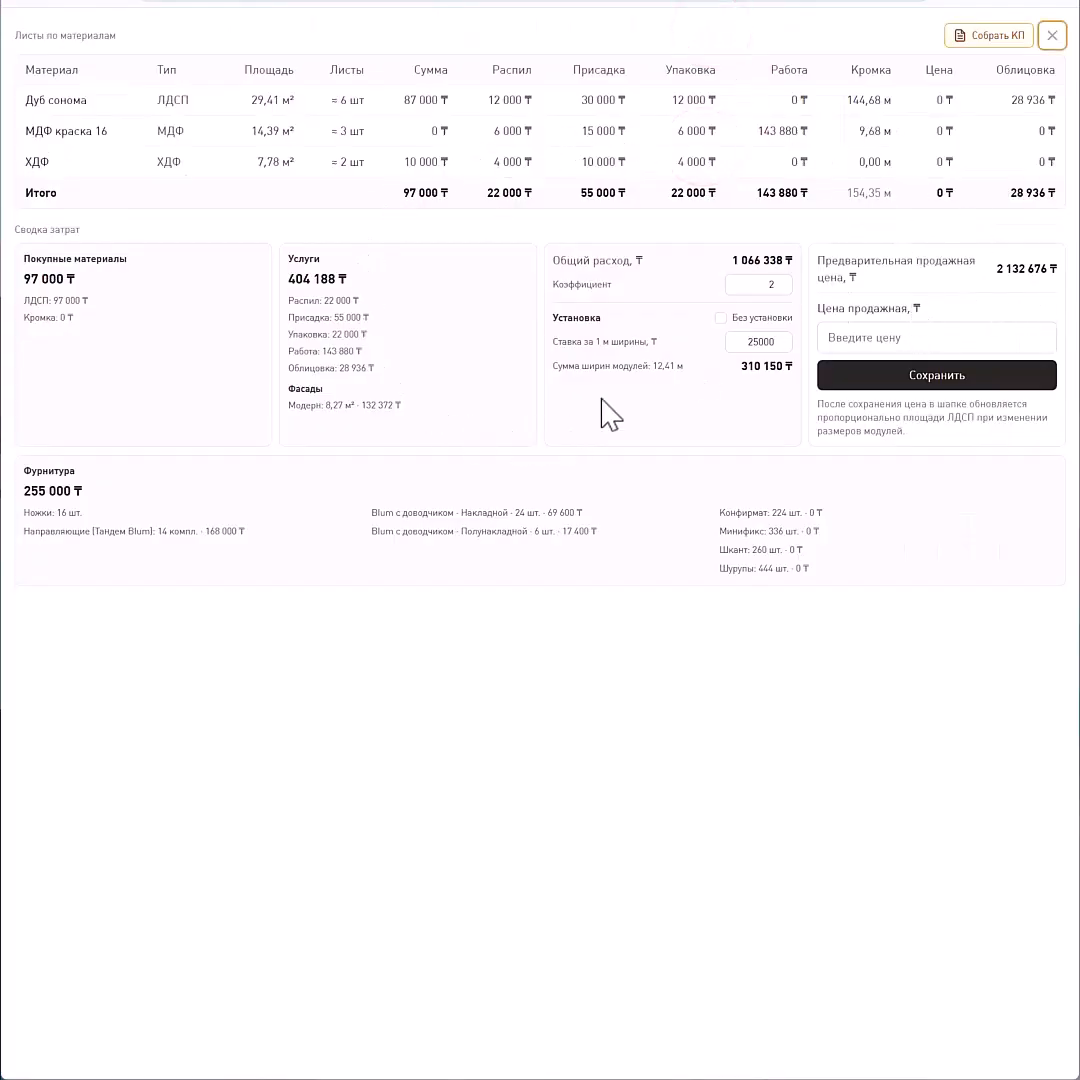
left_click(1052, 36)
- Add an outside straight groove along edge L1 of the drawer module's bottom panel, with 100 mm offset, 10 mm depth and 16 mm width
left_click_drag(634, 328, 663, 246)
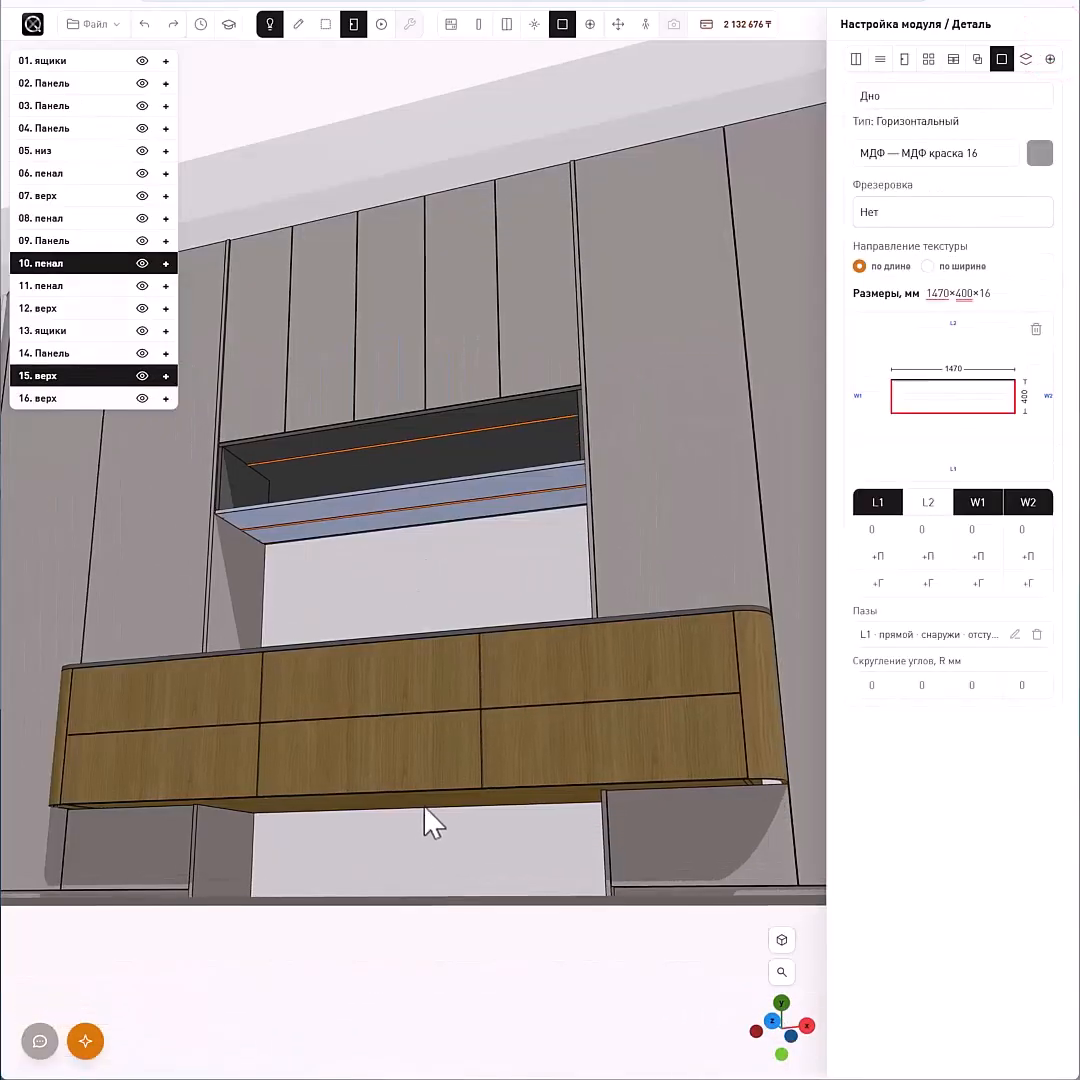
left_click(430, 810)
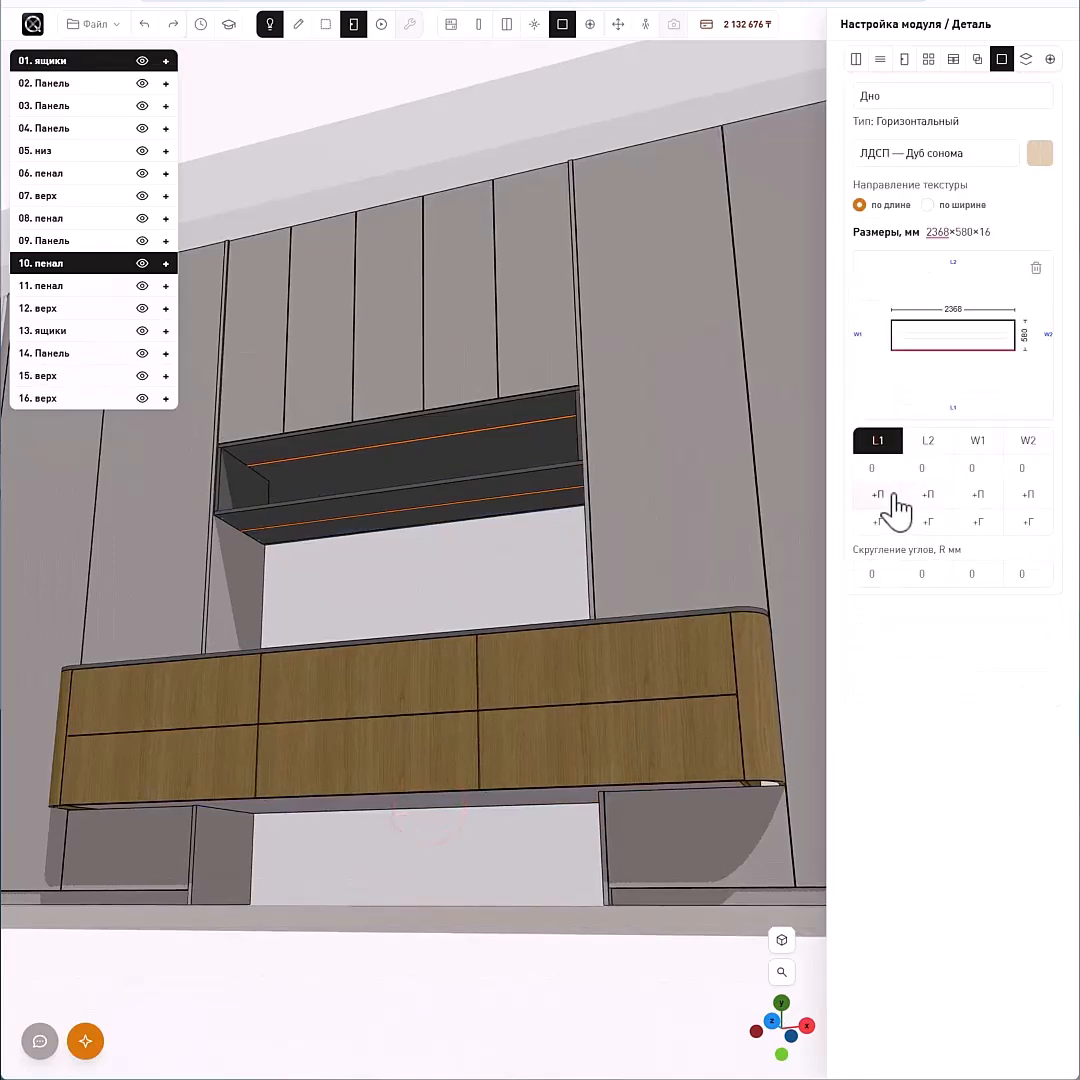
left_click(884, 496)
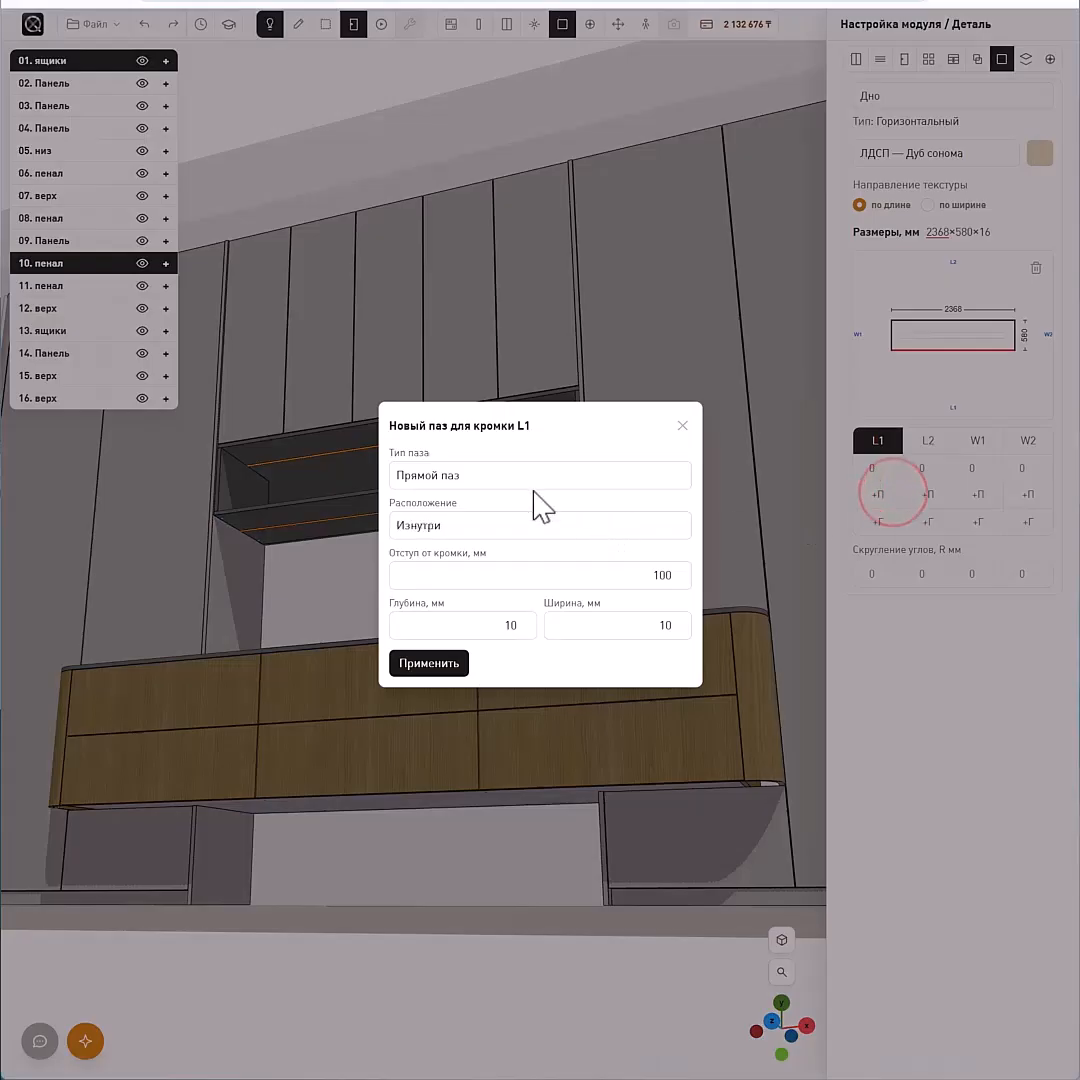
left_click(492, 522)
left_click(478, 557)
left_click(639, 578)
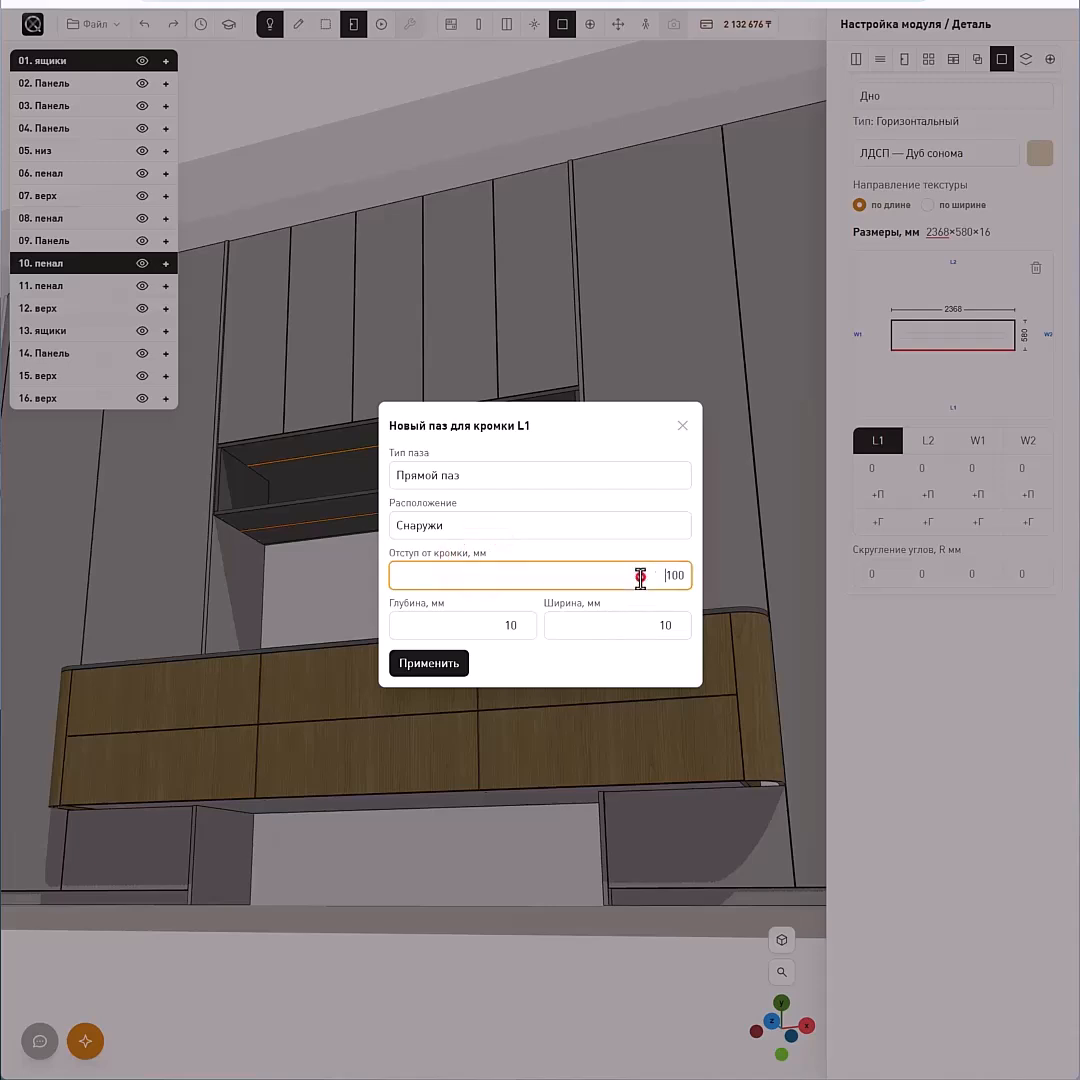
double_click(640, 578)
double_click(634, 614)
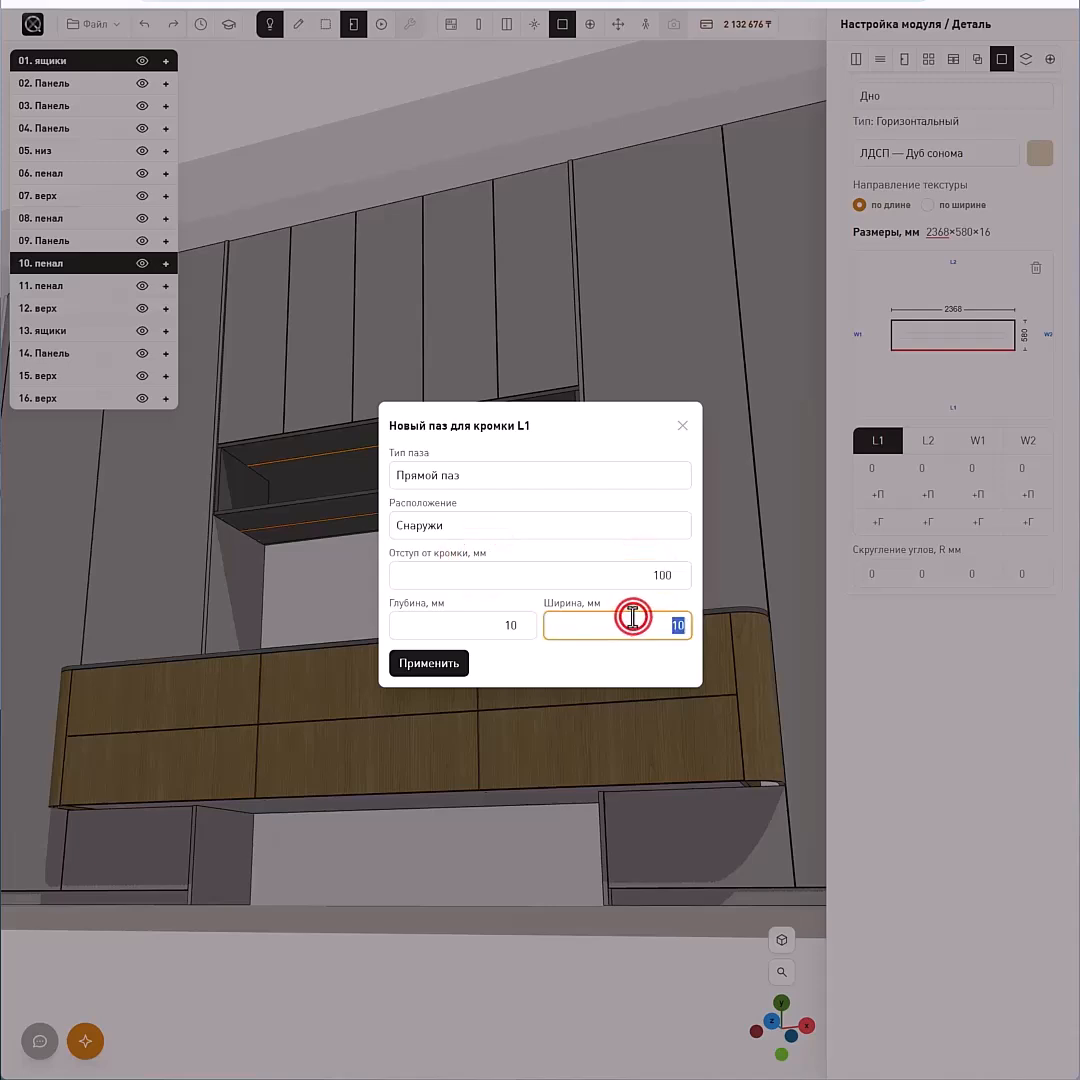
type("16")
left_click(435, 662)
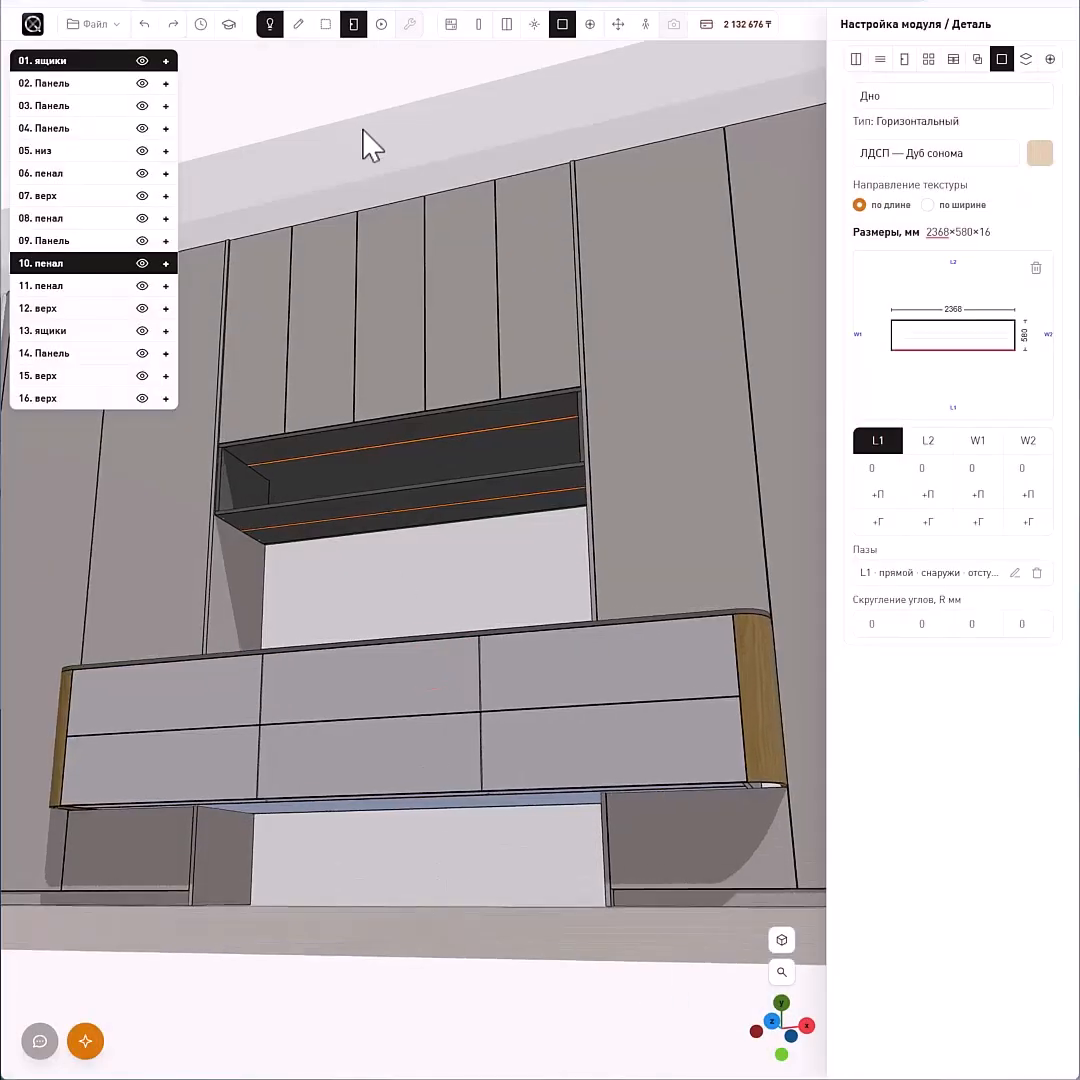
- Open the project's cutting map (Карта раскроя) and look through its parts list
left_click(266, 26)
scroll(418, 551, "down", 3)
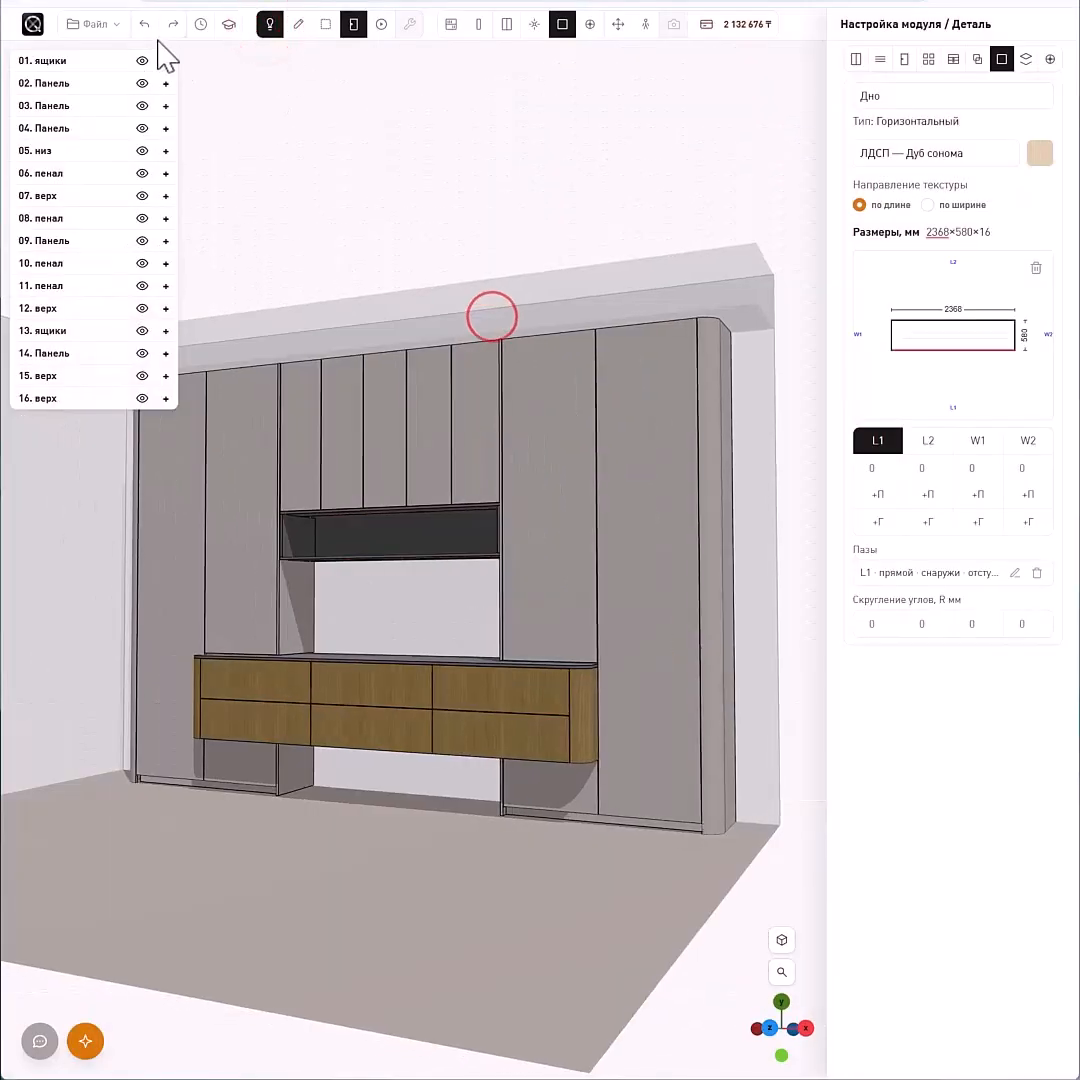
left_click(95, 24)
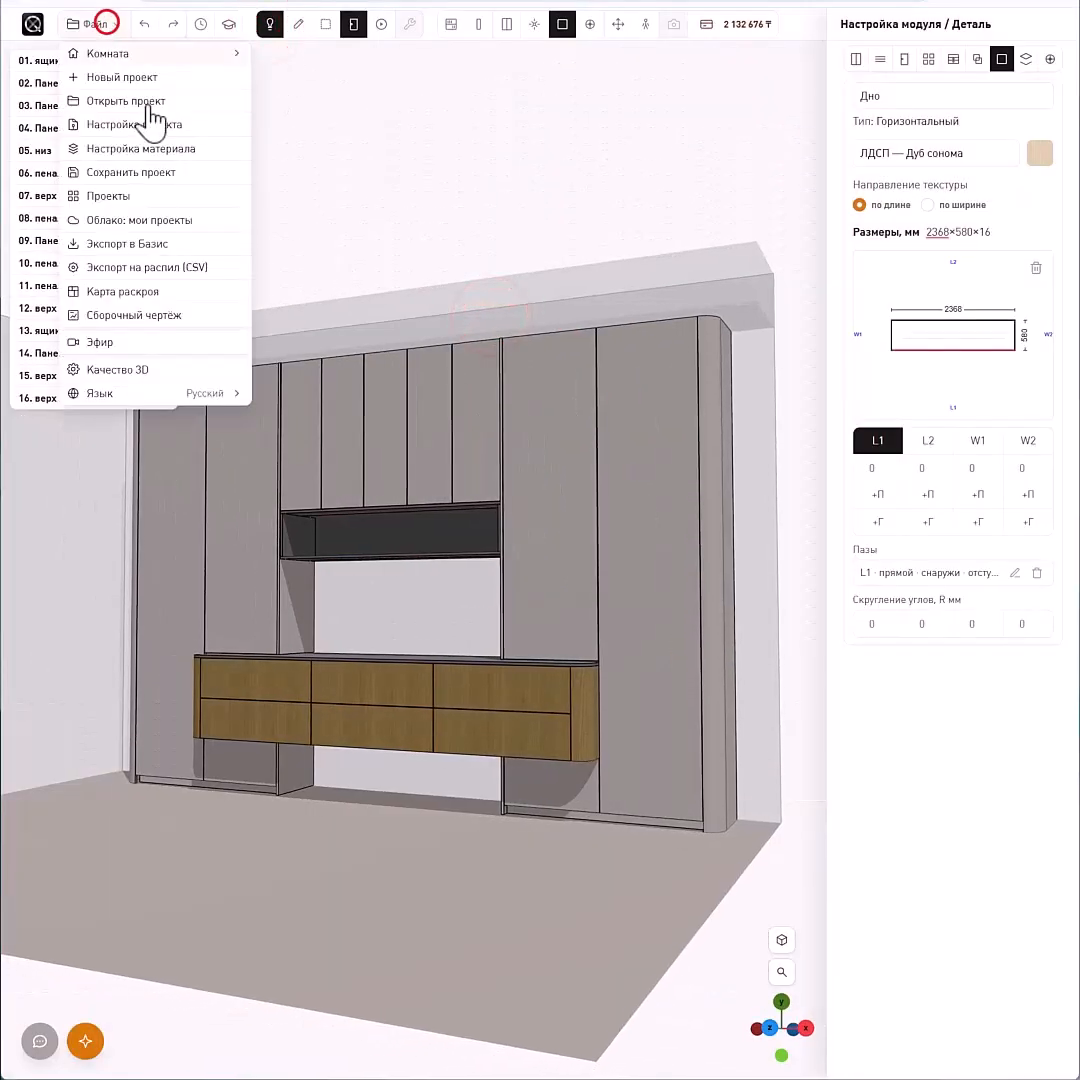
left_click(164, 294)
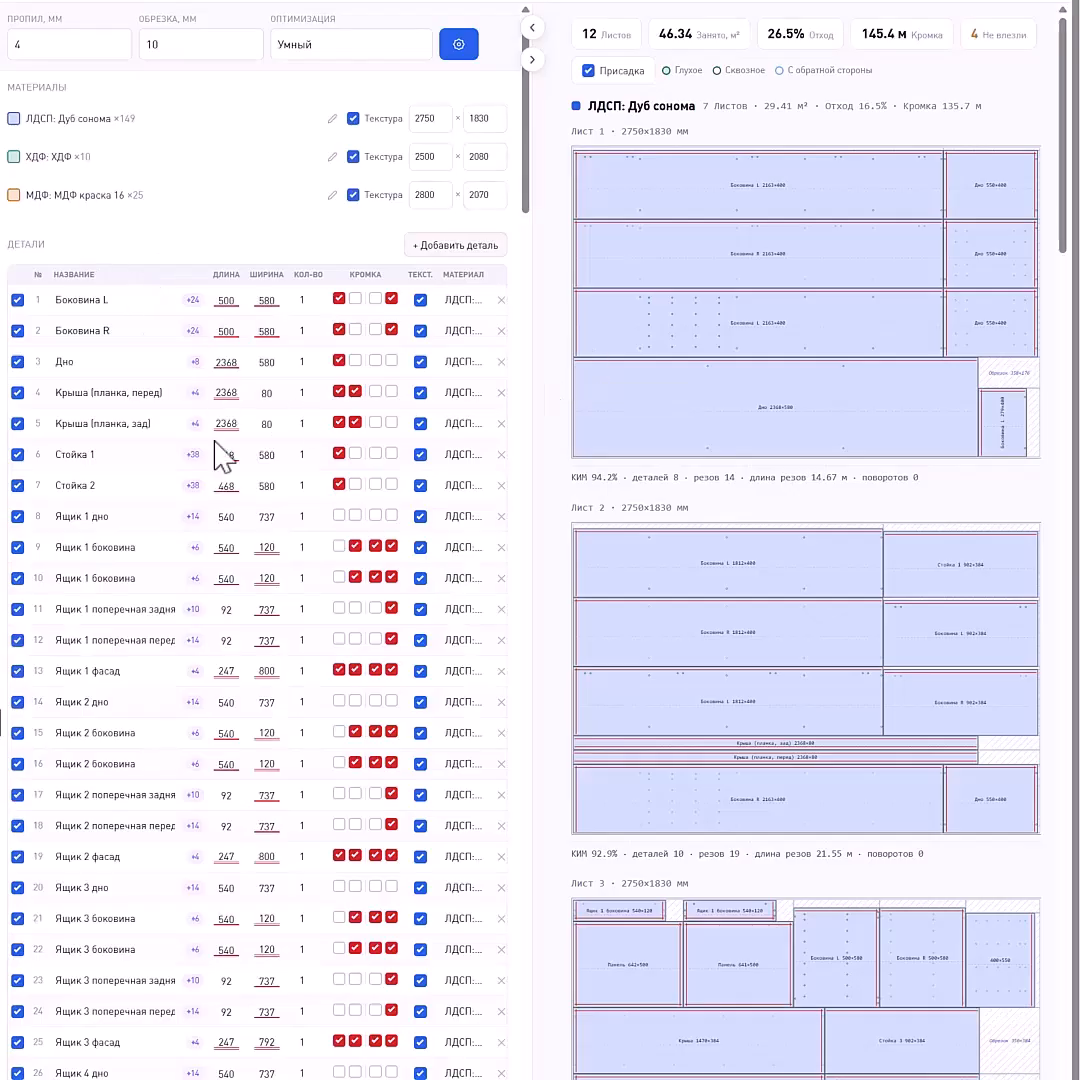
scroll(220, 455, "down", 12)
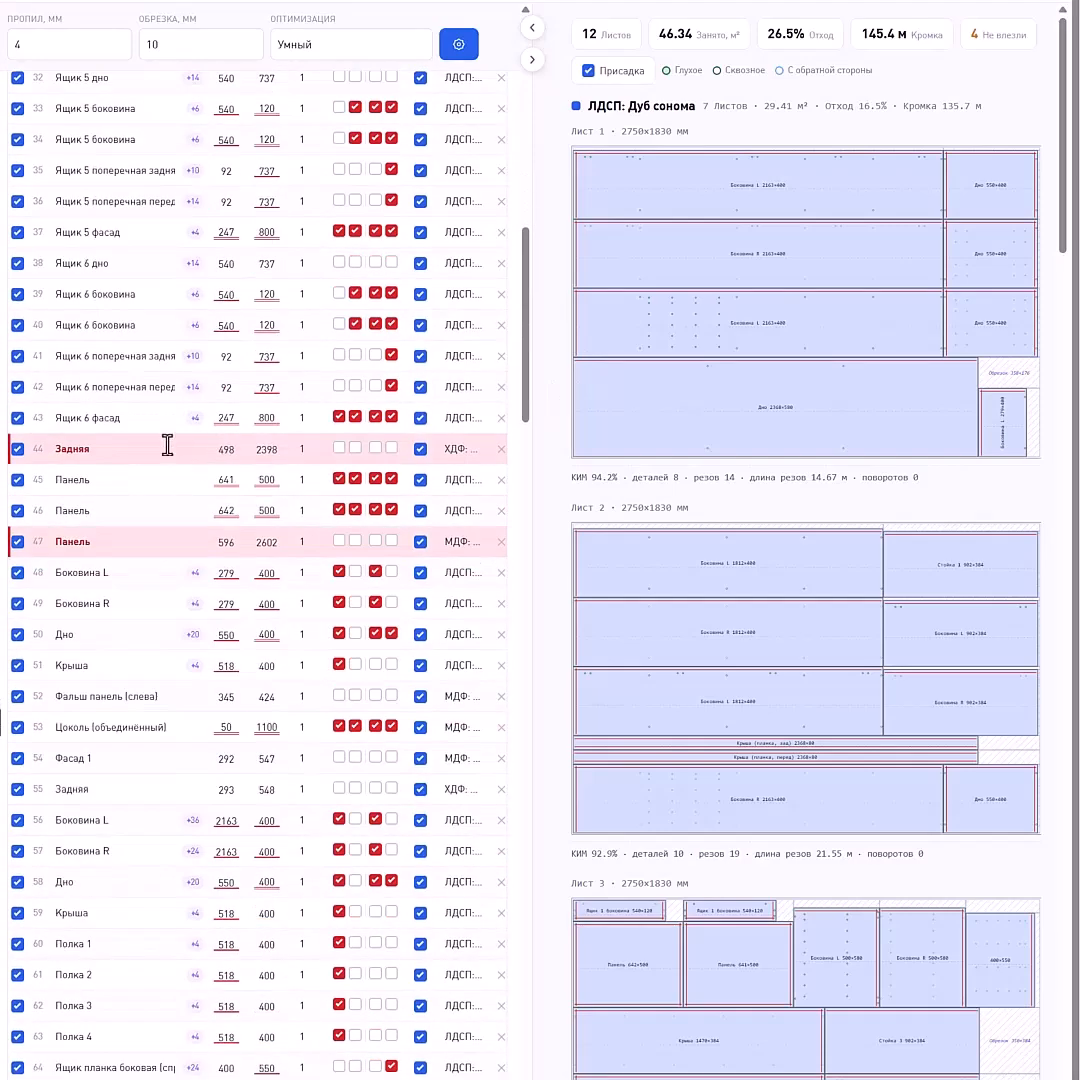
scroll(165, 472, "up", 15)
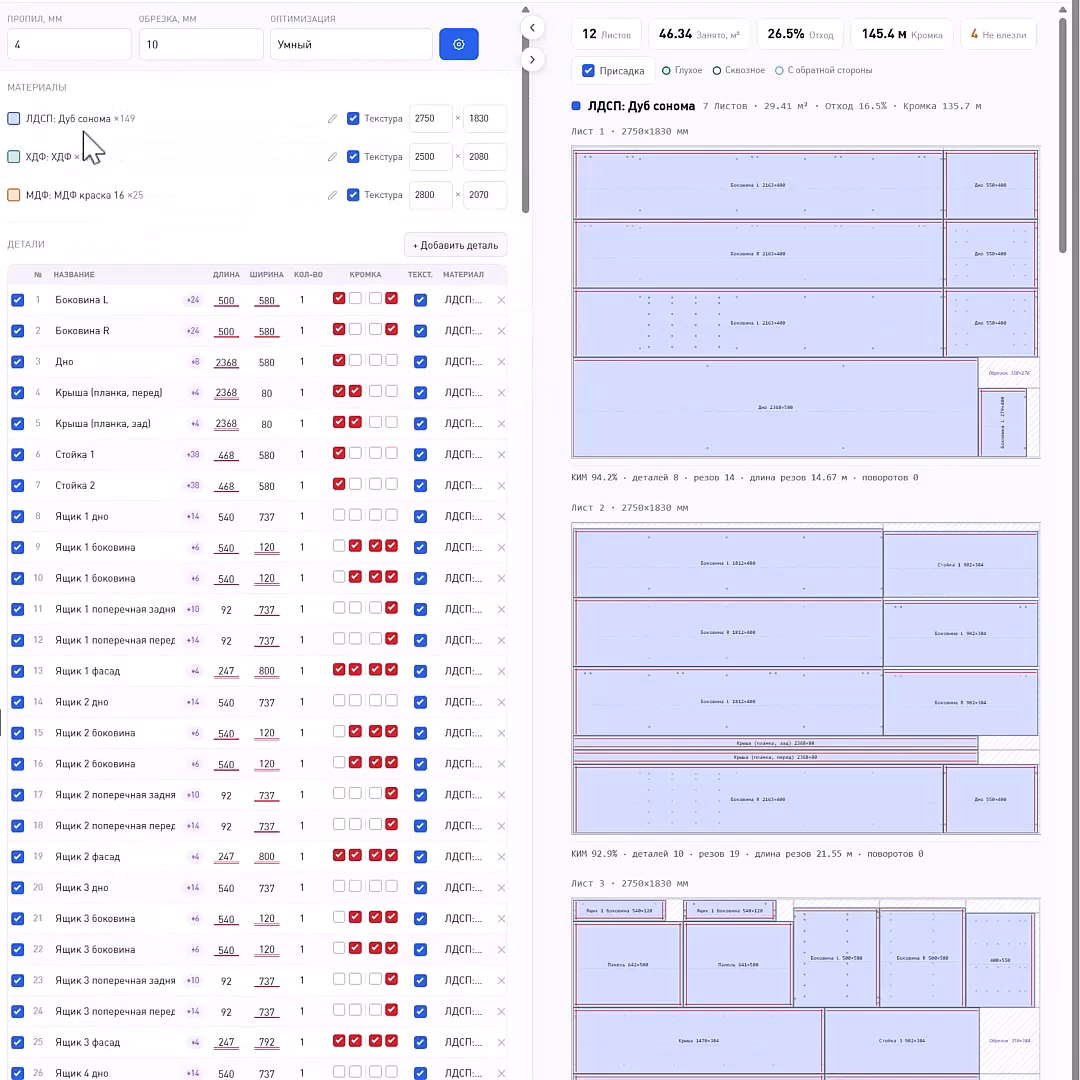
- Turn off texture for ХДФ and МДФ, set the ЛДСП and ХДФ sheets to 2800 × 2070 mm, and recalculate the cutting layout
left_click(353, 157)
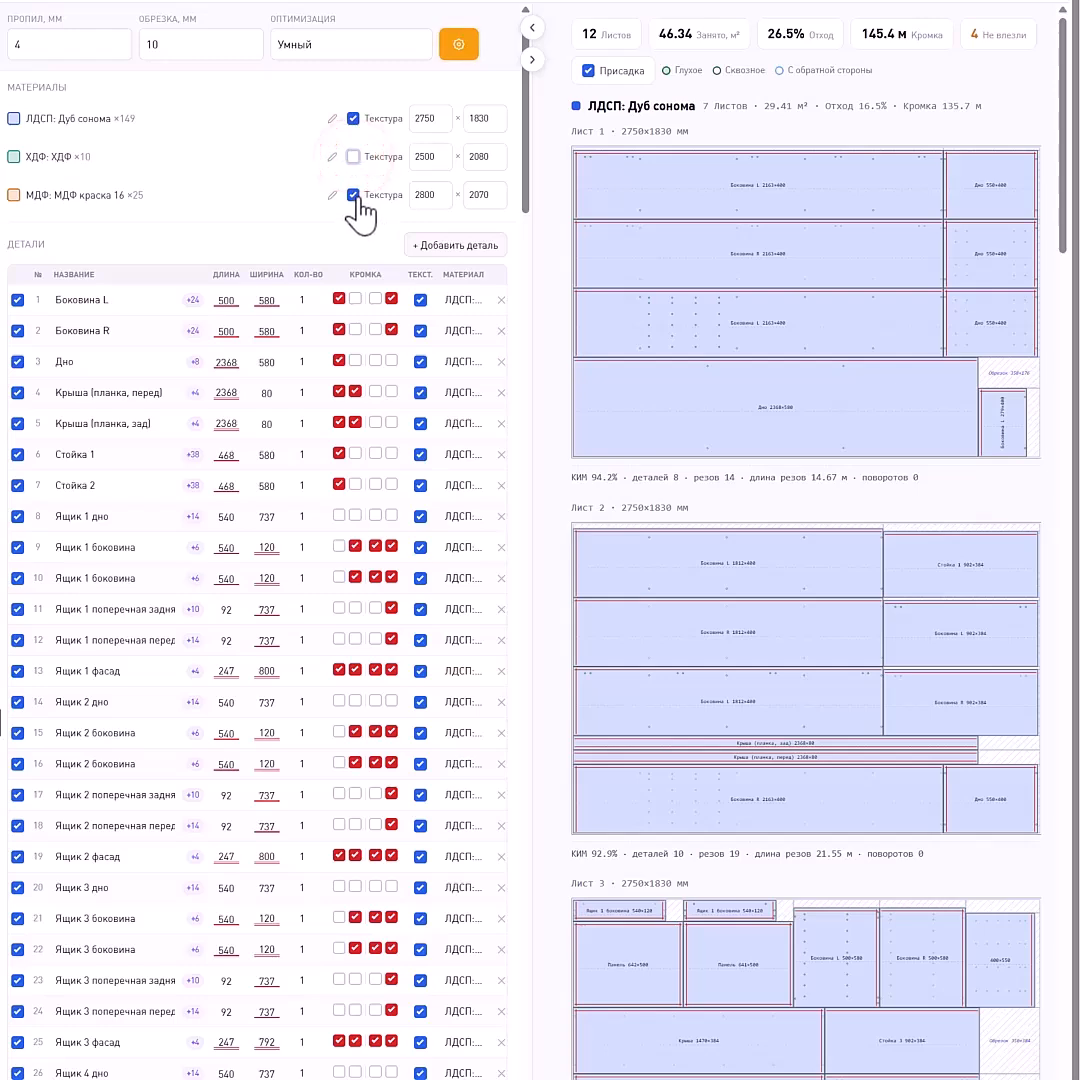
left_click(353, 195)
type("28")
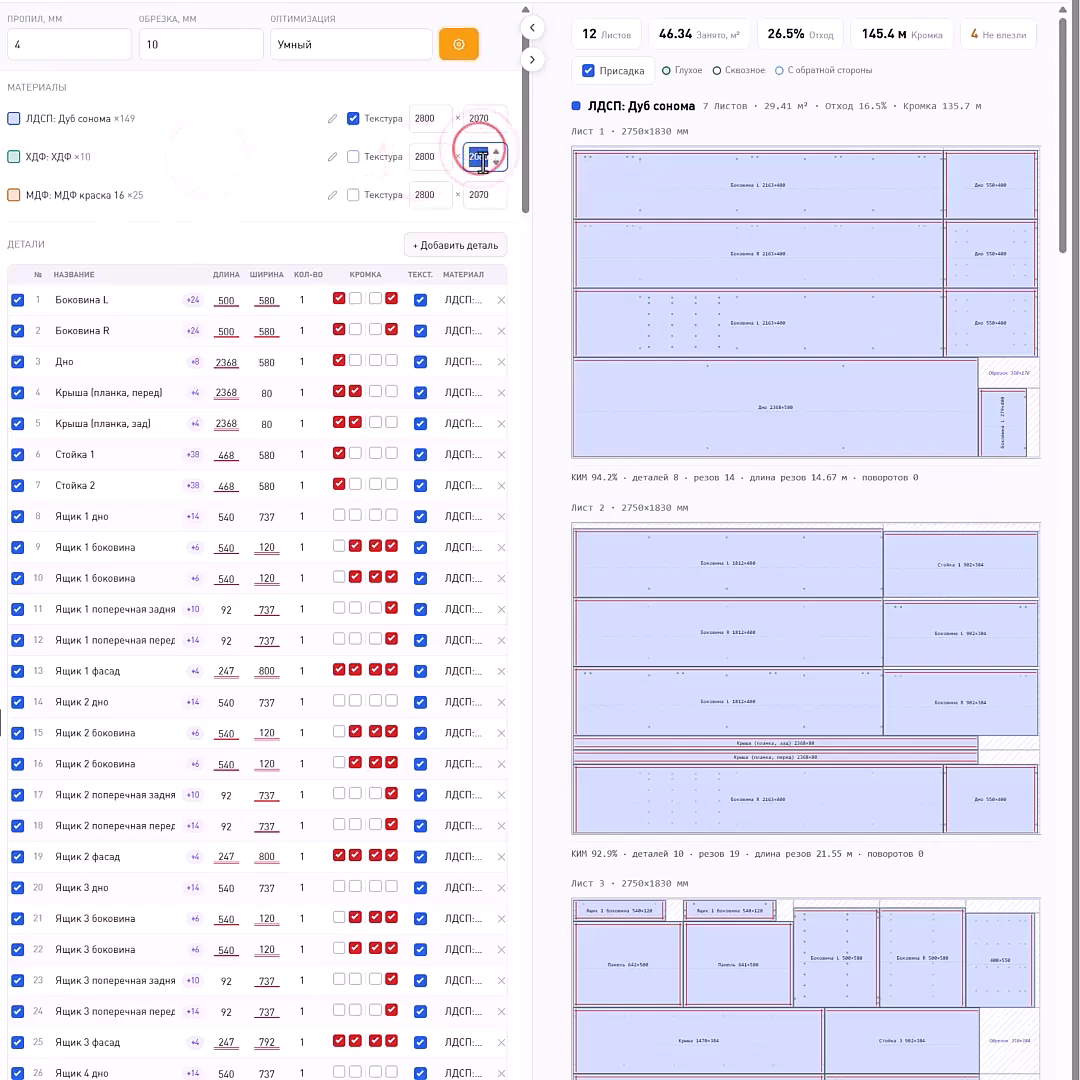
type("20")
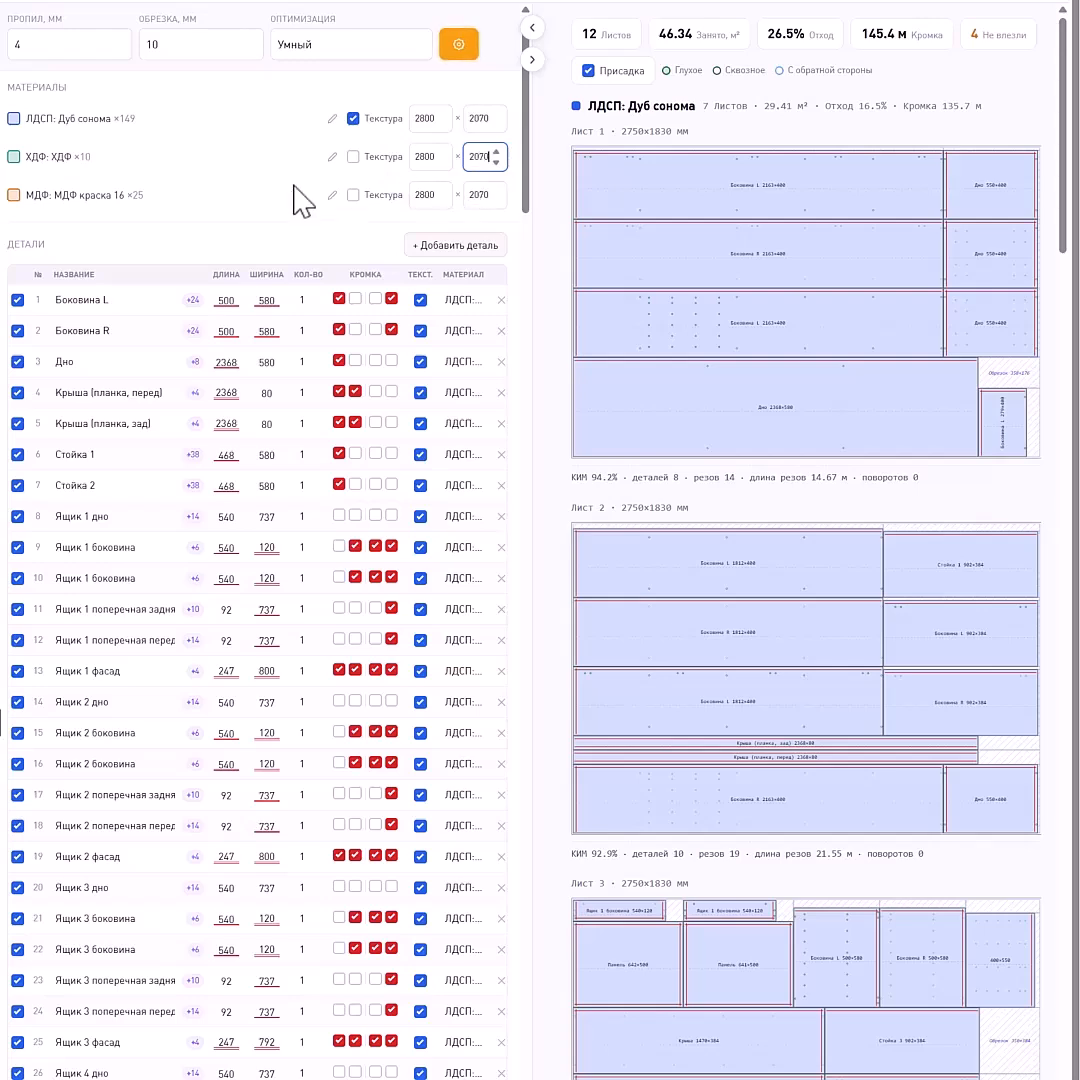
left_click(234, 171)
left_click(458, 48)
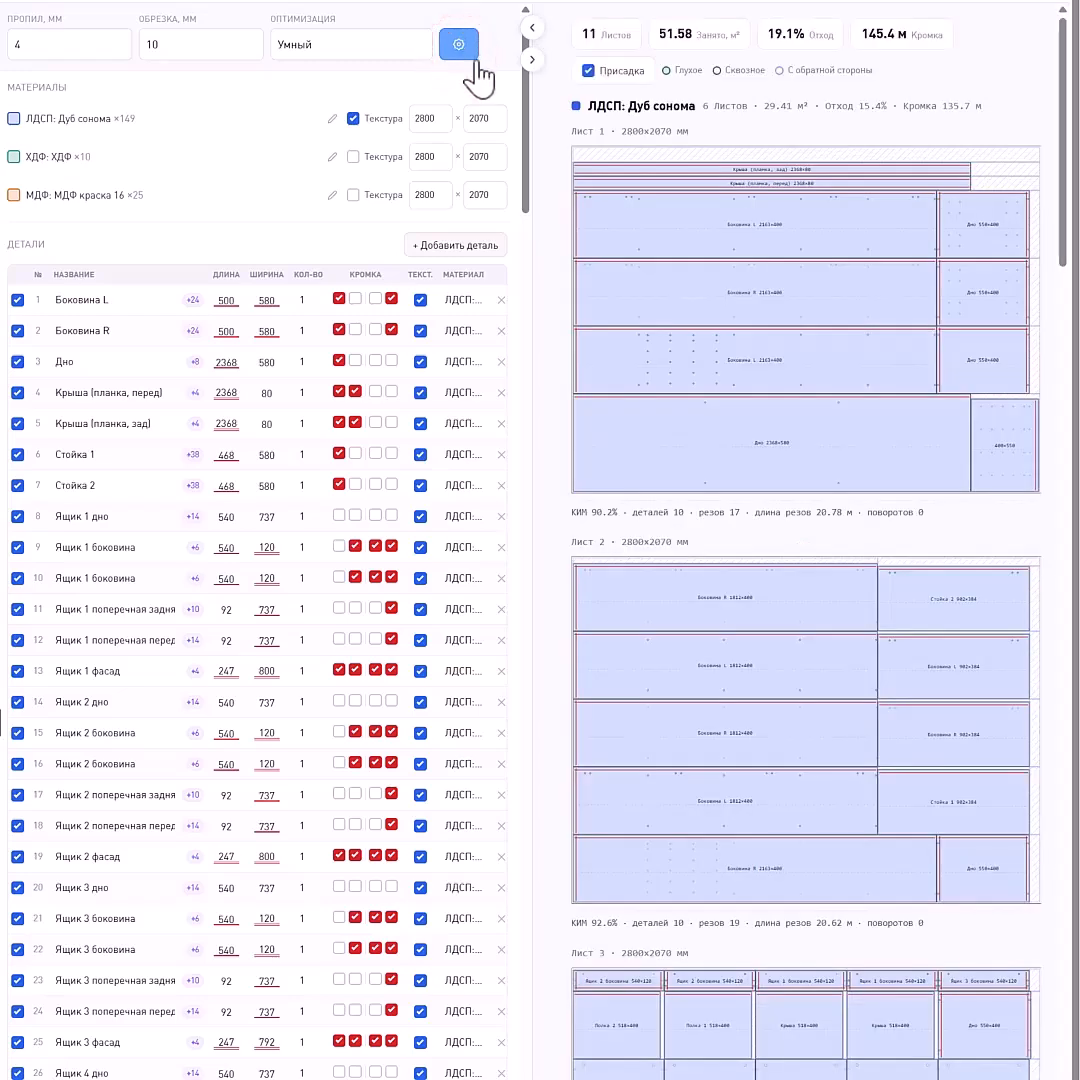
- Examine the recalculated cutting sheets, collapsing the parts list to view the layouts at full width
scroll(858, 400, "down", 7)
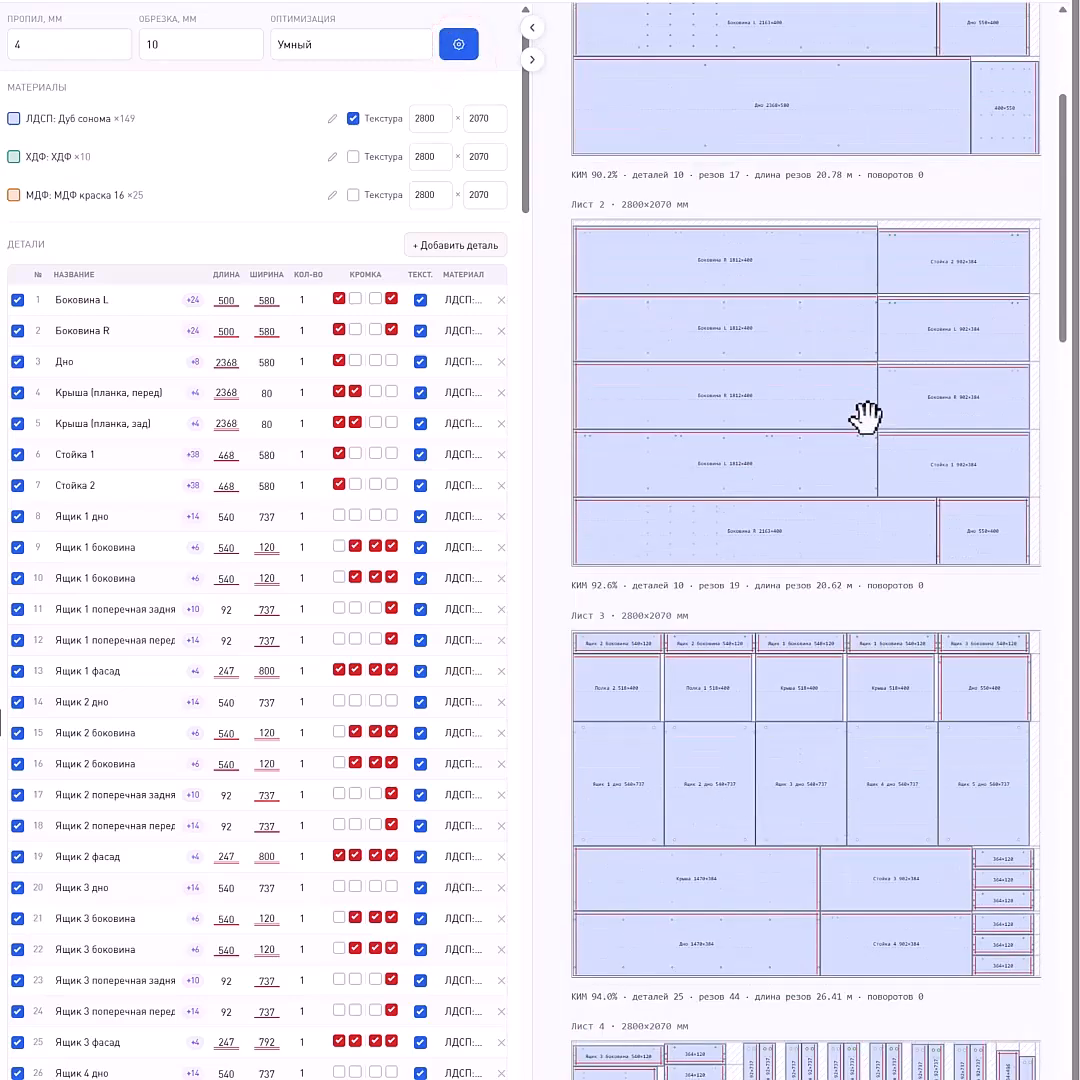
scroll(887, 453, "down", 4)
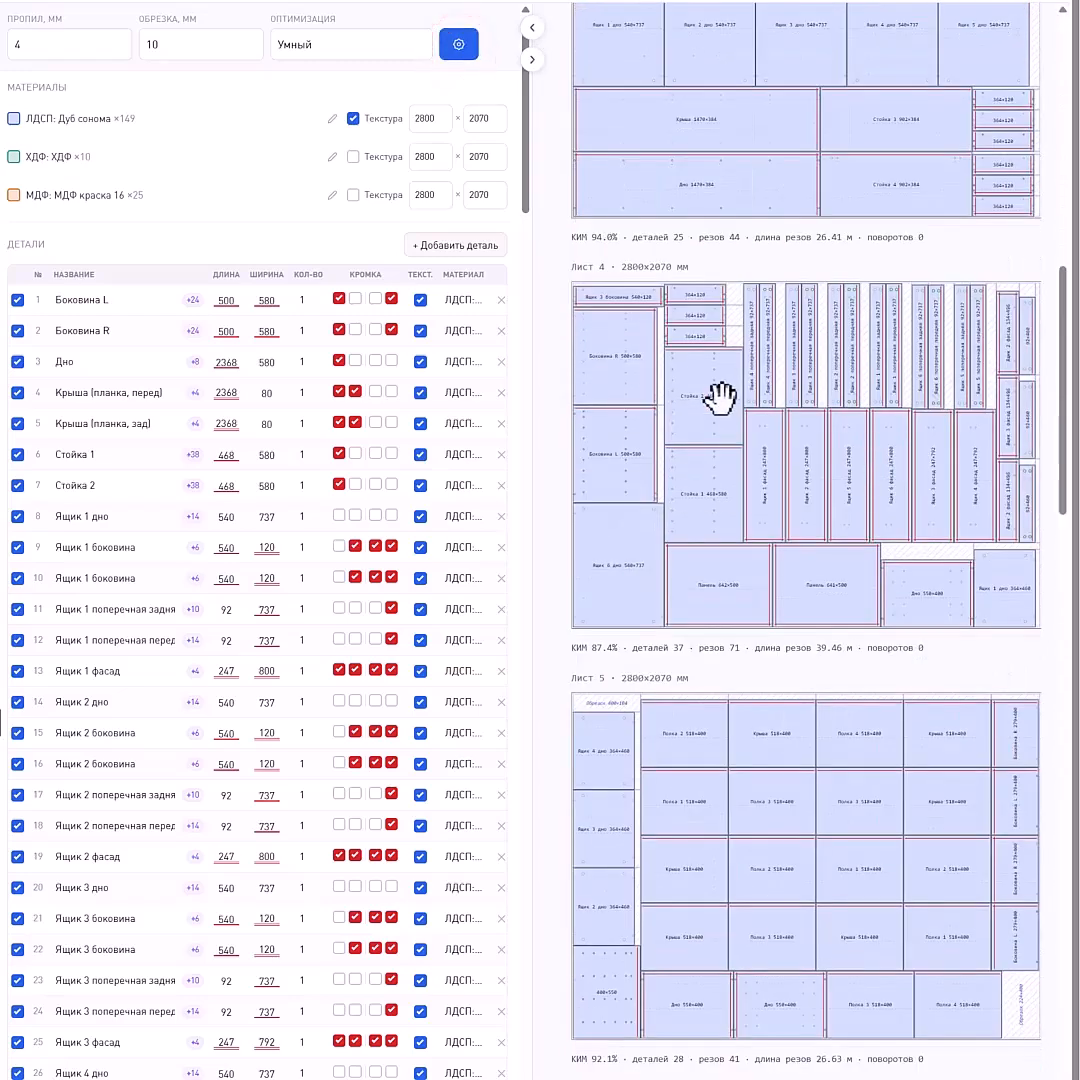
left_click(528, 28)
scroll(465, 400, "up", 20)
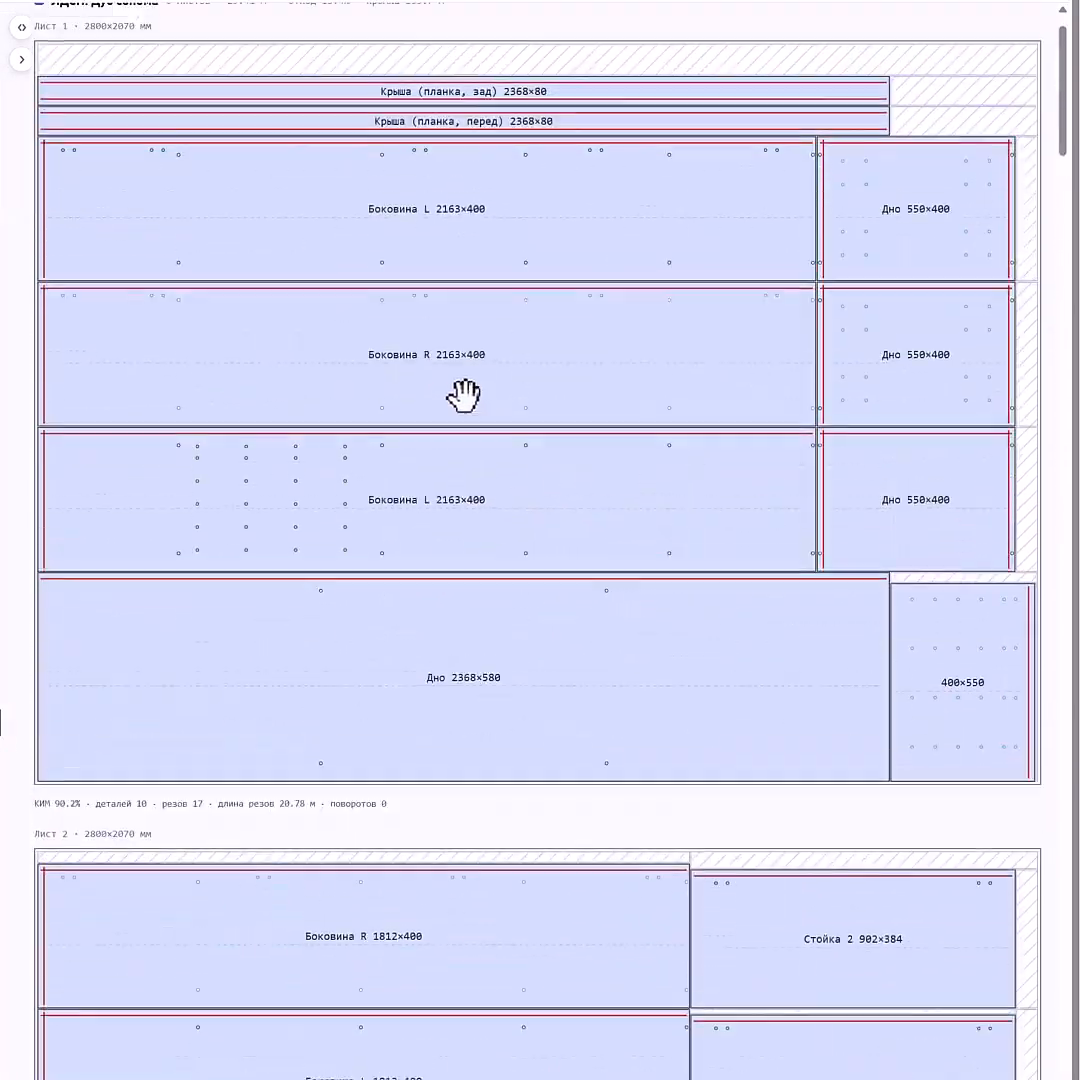
- Switch the drilling display (Присадка) off and back on to compare the cutting sheets with and without holes
scroll(463, 396, "up", 1)
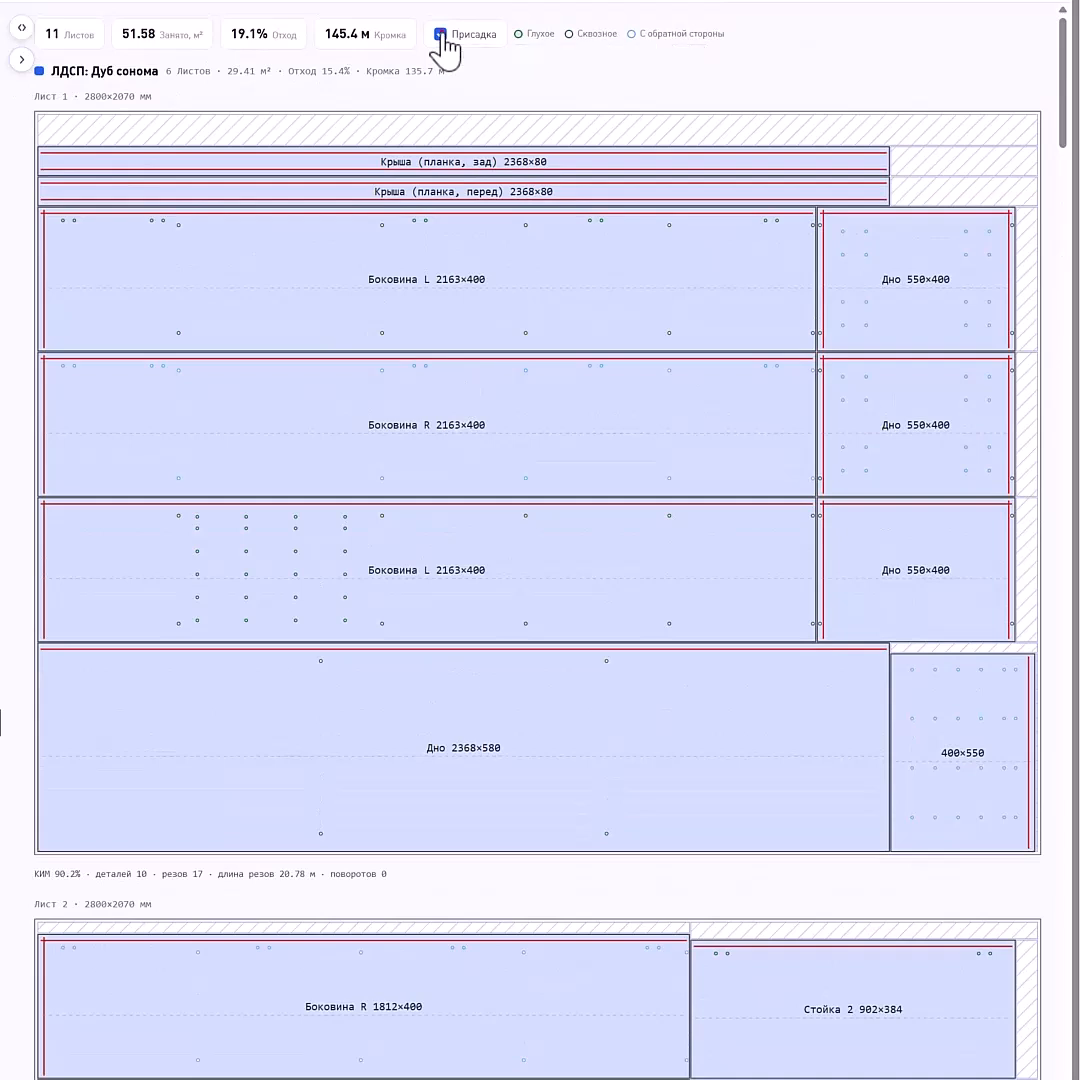
left_click(440, 34)
left_click(440, 34)
left_click(440, 34)
left_click(440, 34)
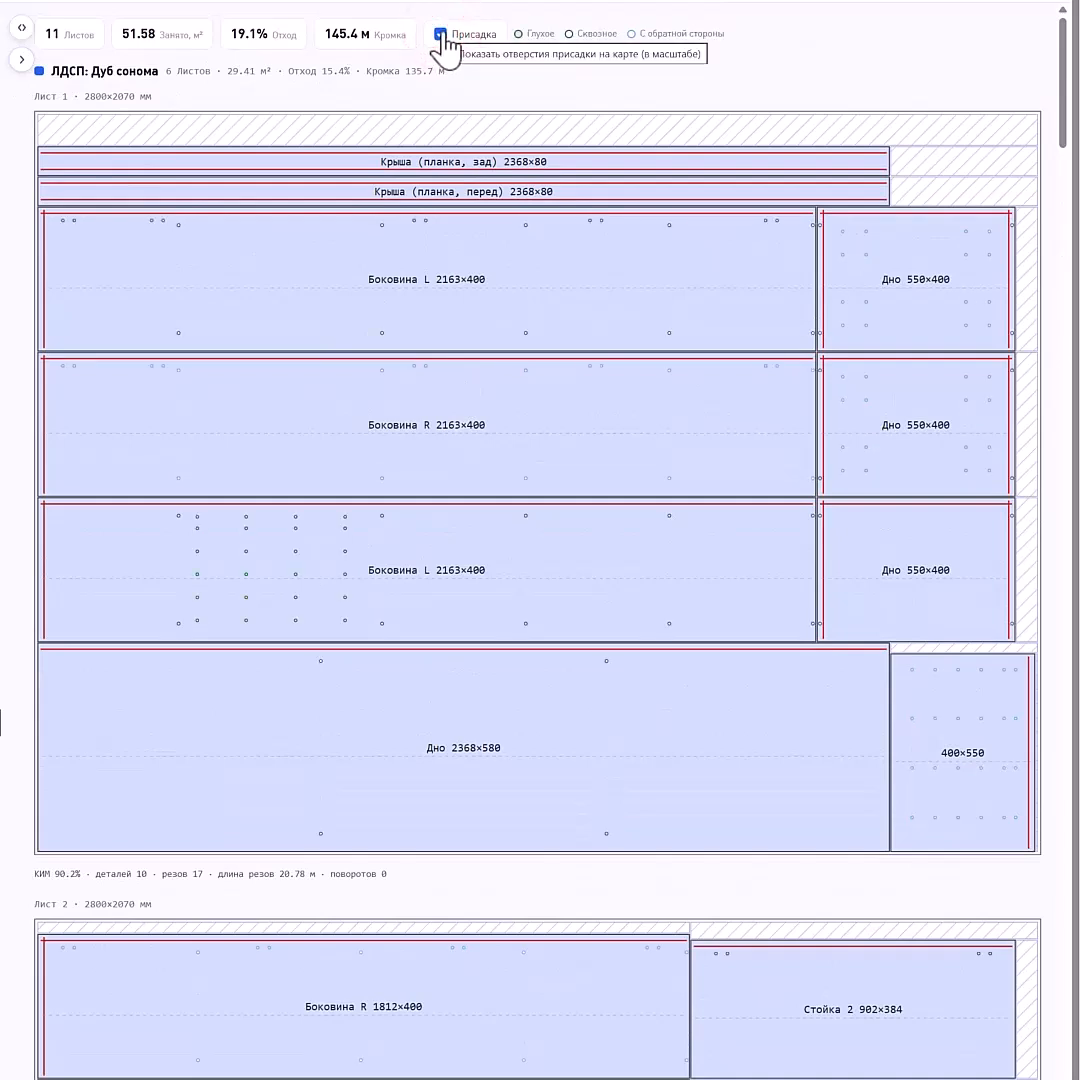
left_click(440, 34)
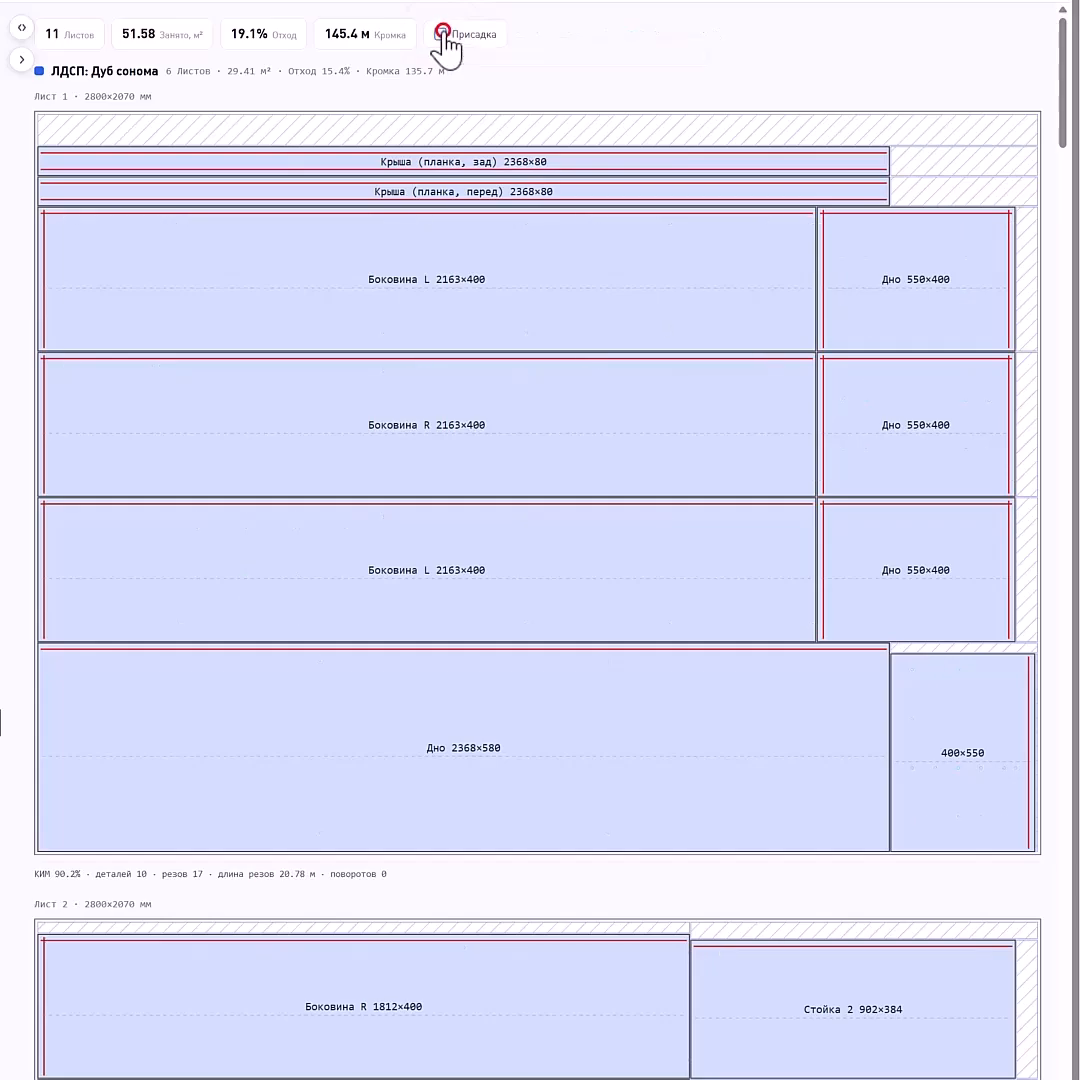
left_click(440, 34)
- Restore the parts list beside the layouts and review the remaining ЛДСП, ХДФ and МДФ sheets together with the listed parts
scroll(562, 362, "down", 8)
scroll(530, 310, "down", 4)
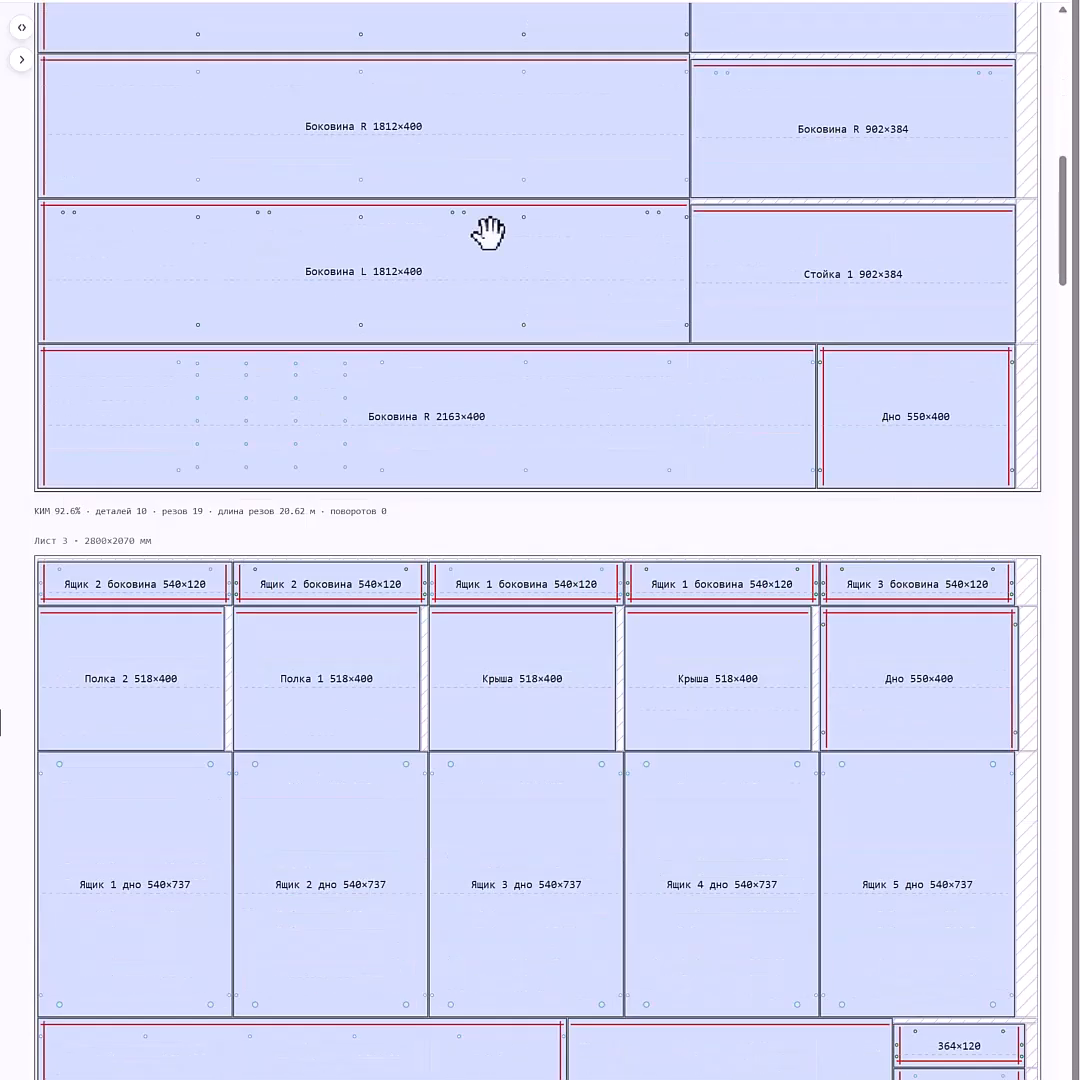
left_click(20, 27)
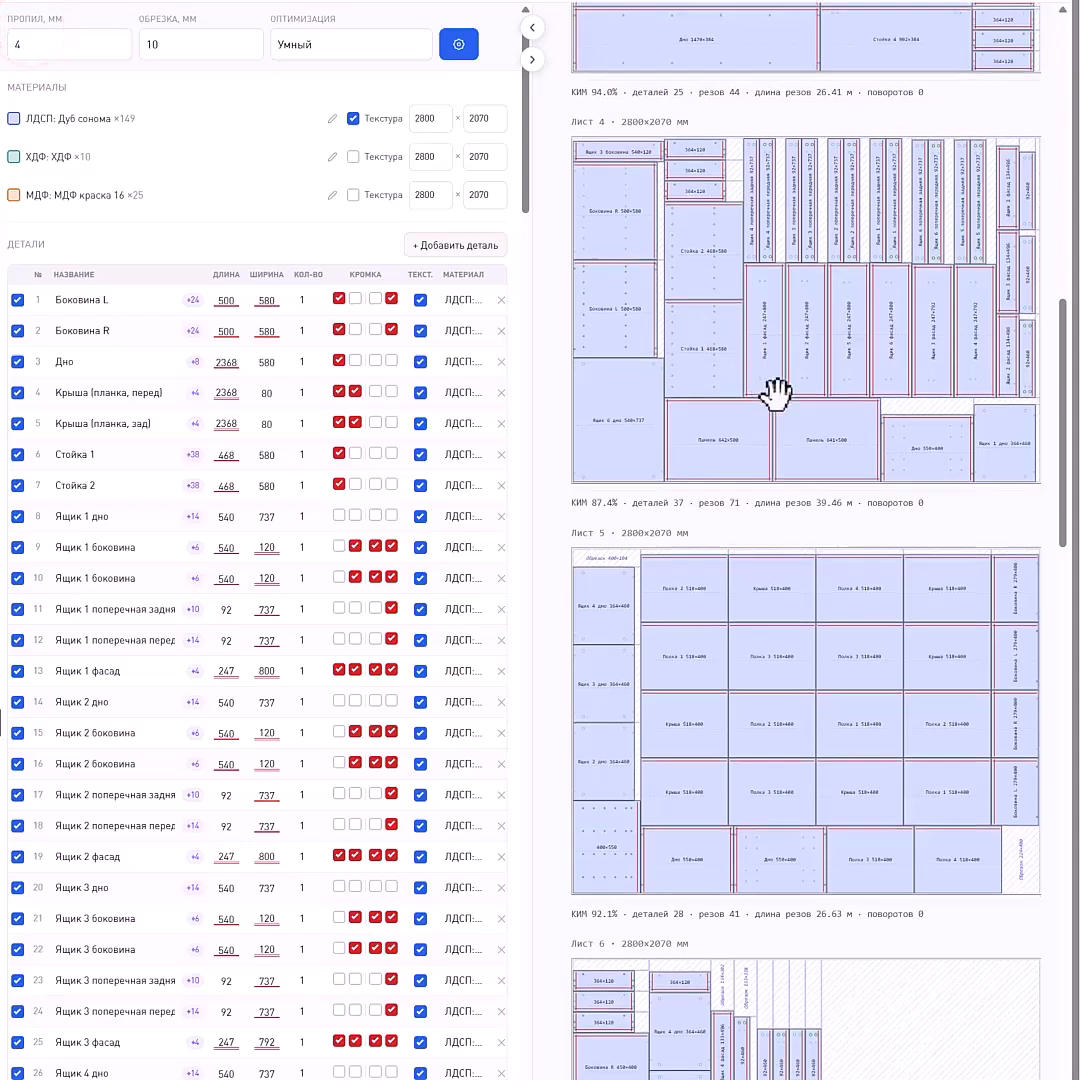
scroll(776, 393, "down", 20)
scroll(775, 390, "down", 9)
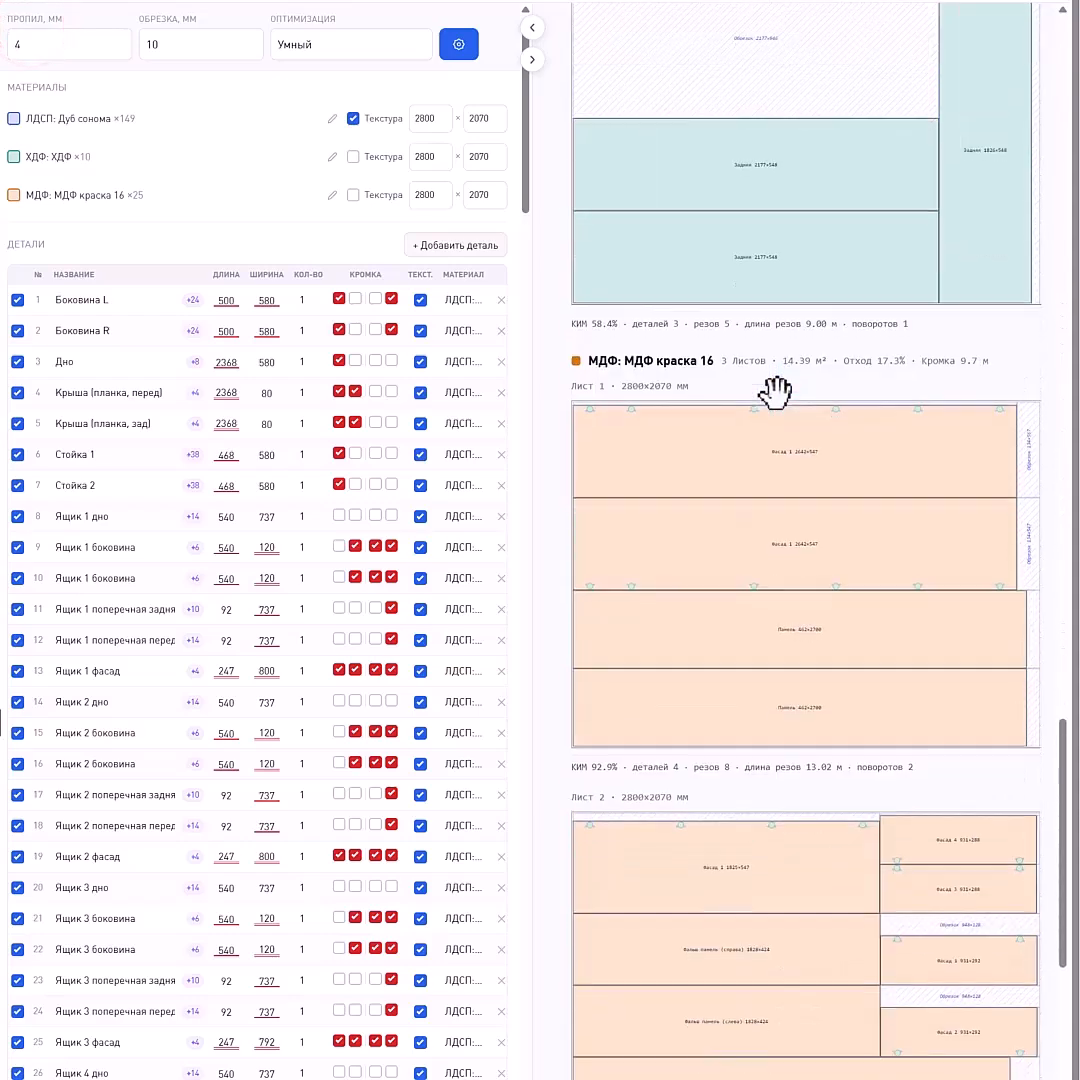
scroll(895, 455, "down", 1)
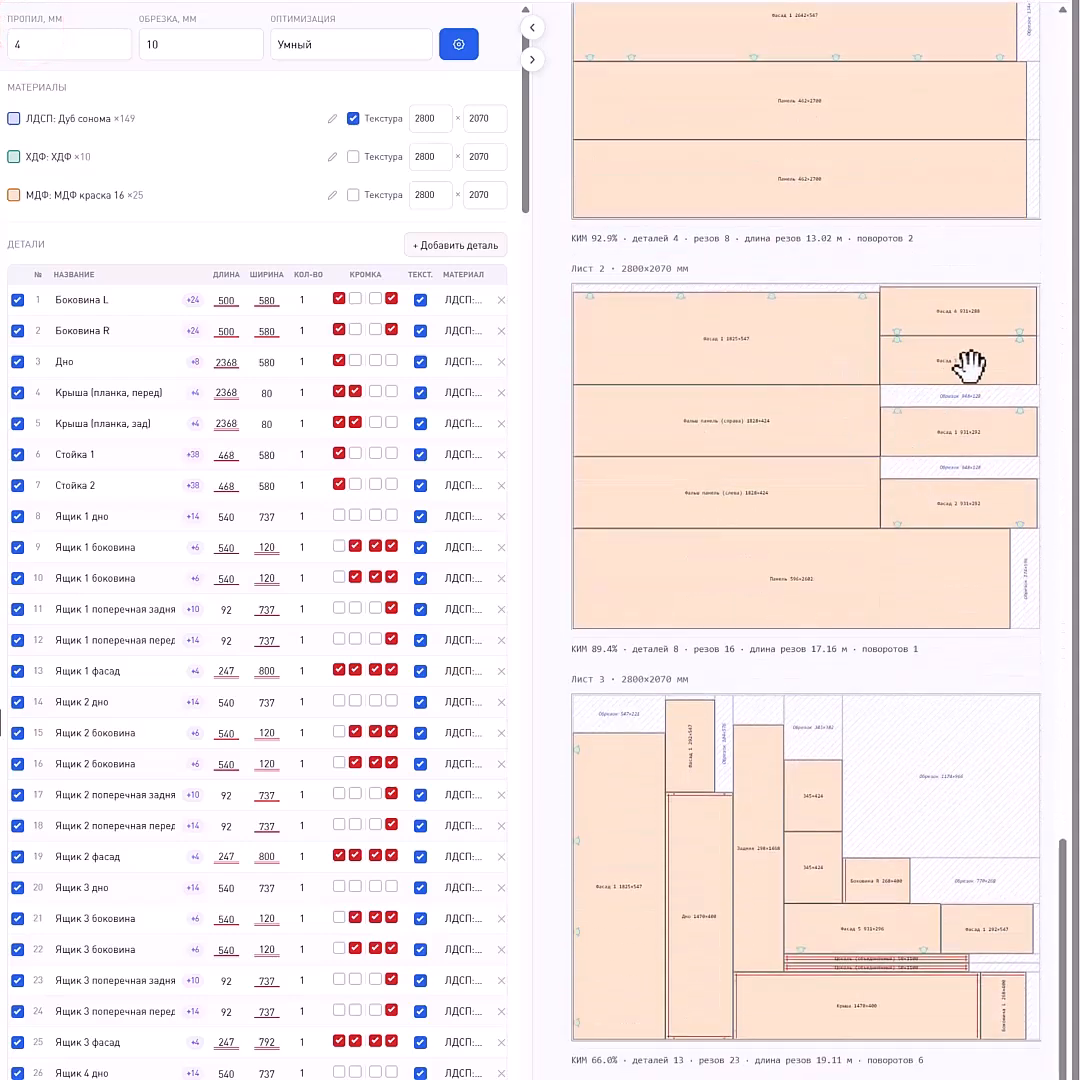
scroll(792, 509, "down", 1)
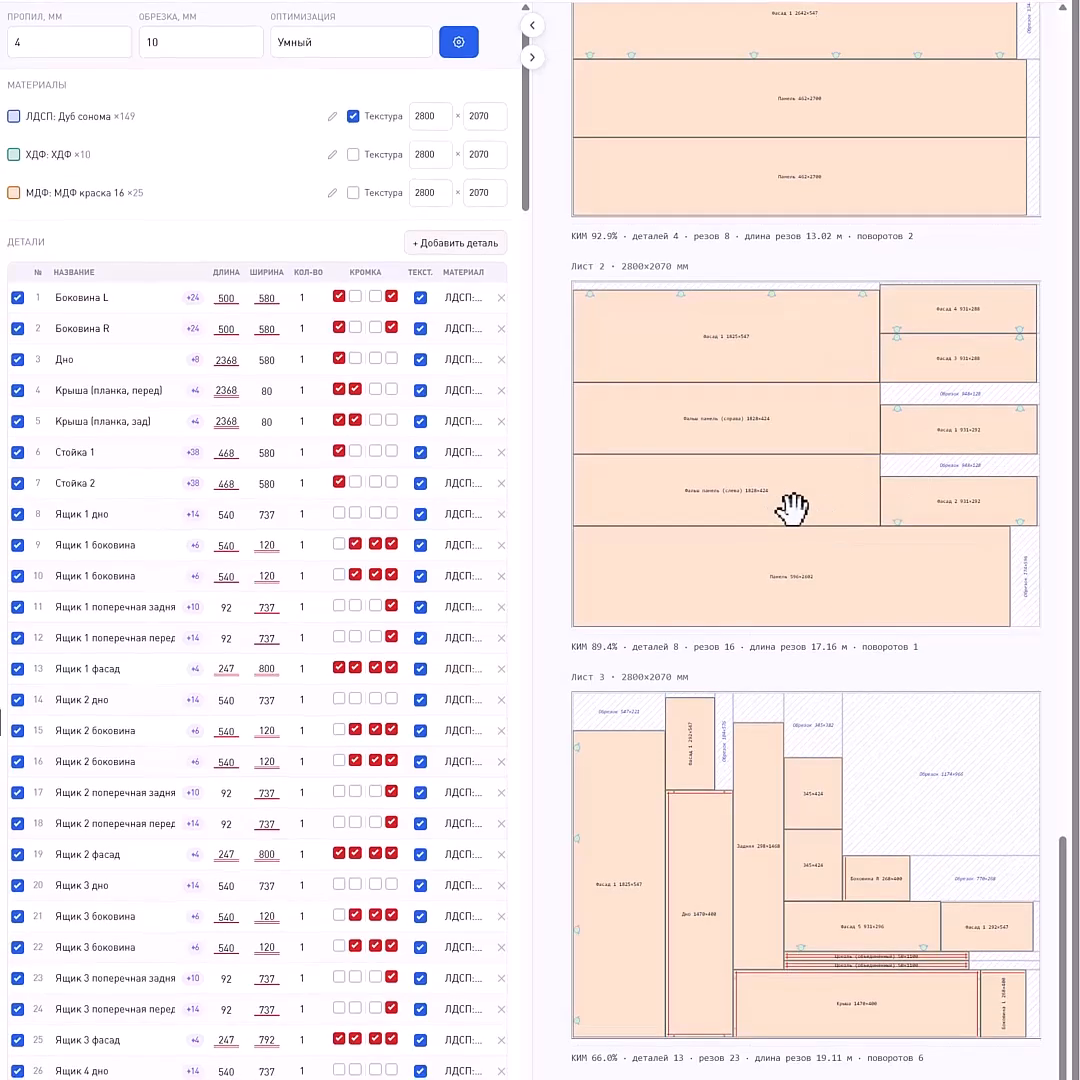
scroll(408, 712, "down", 16)
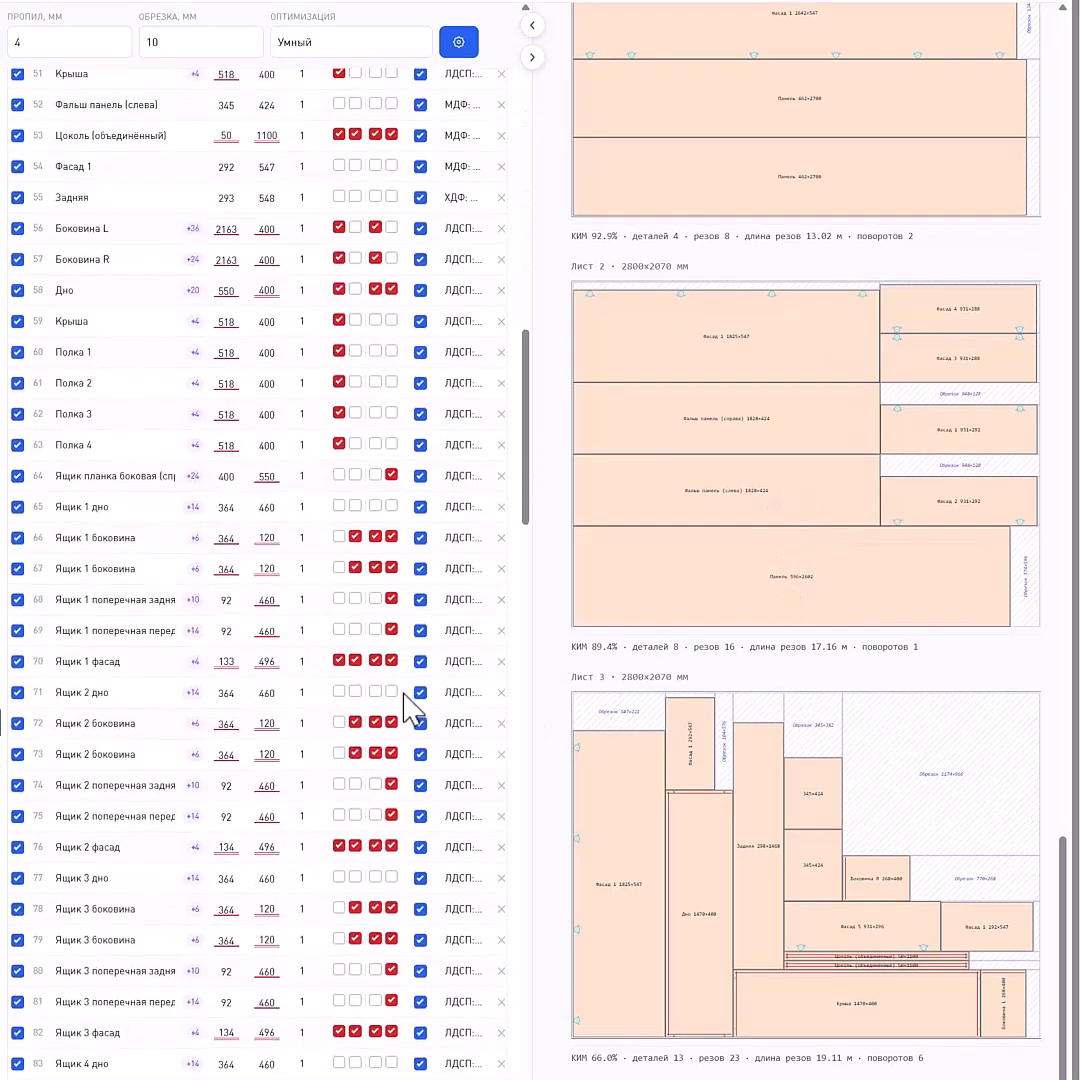
scroll(410, 706, "up", 5)
scroll(996, 663, "up", 12)
scroll(996, 655, "up", 15)
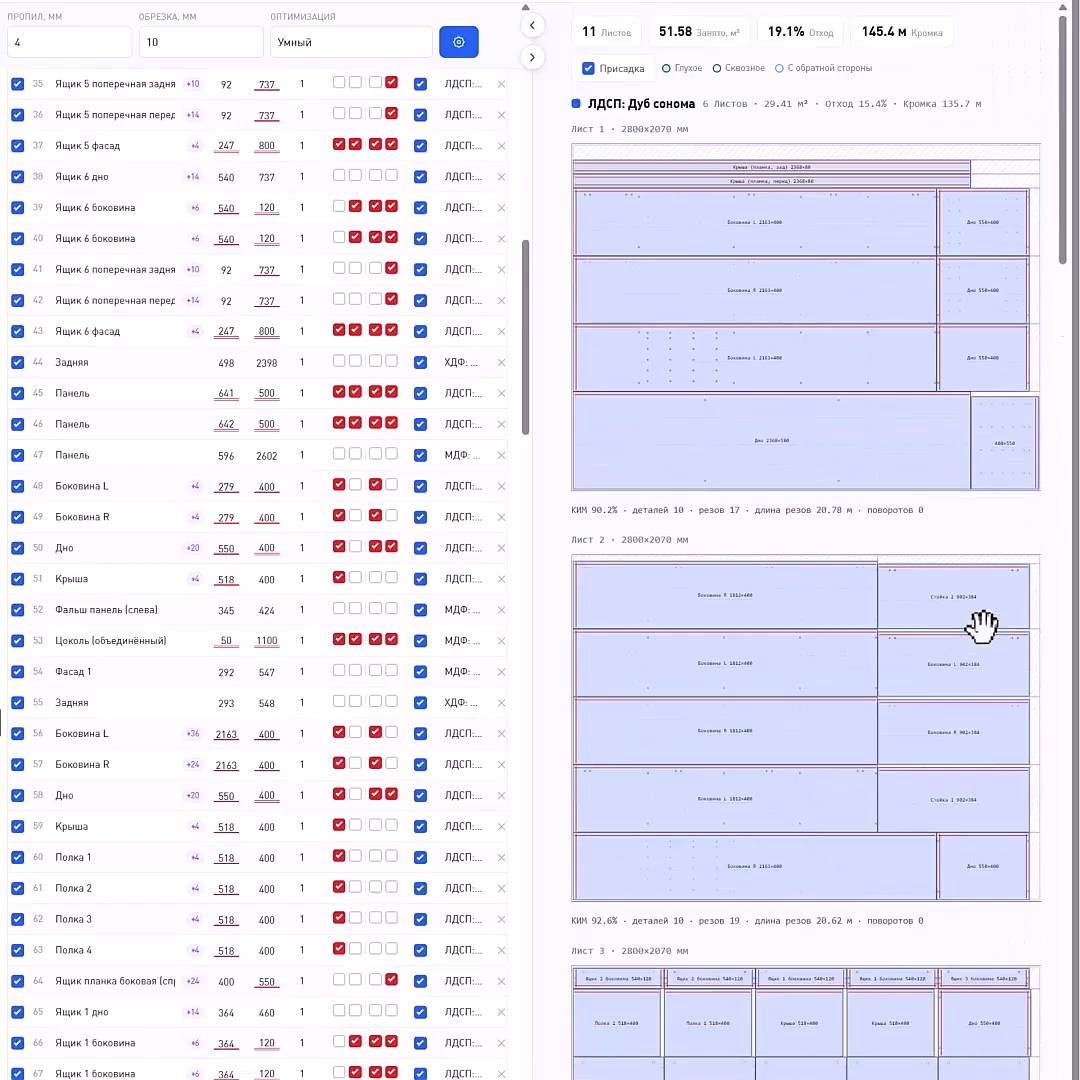
scroll(393, 446, "up", 15)
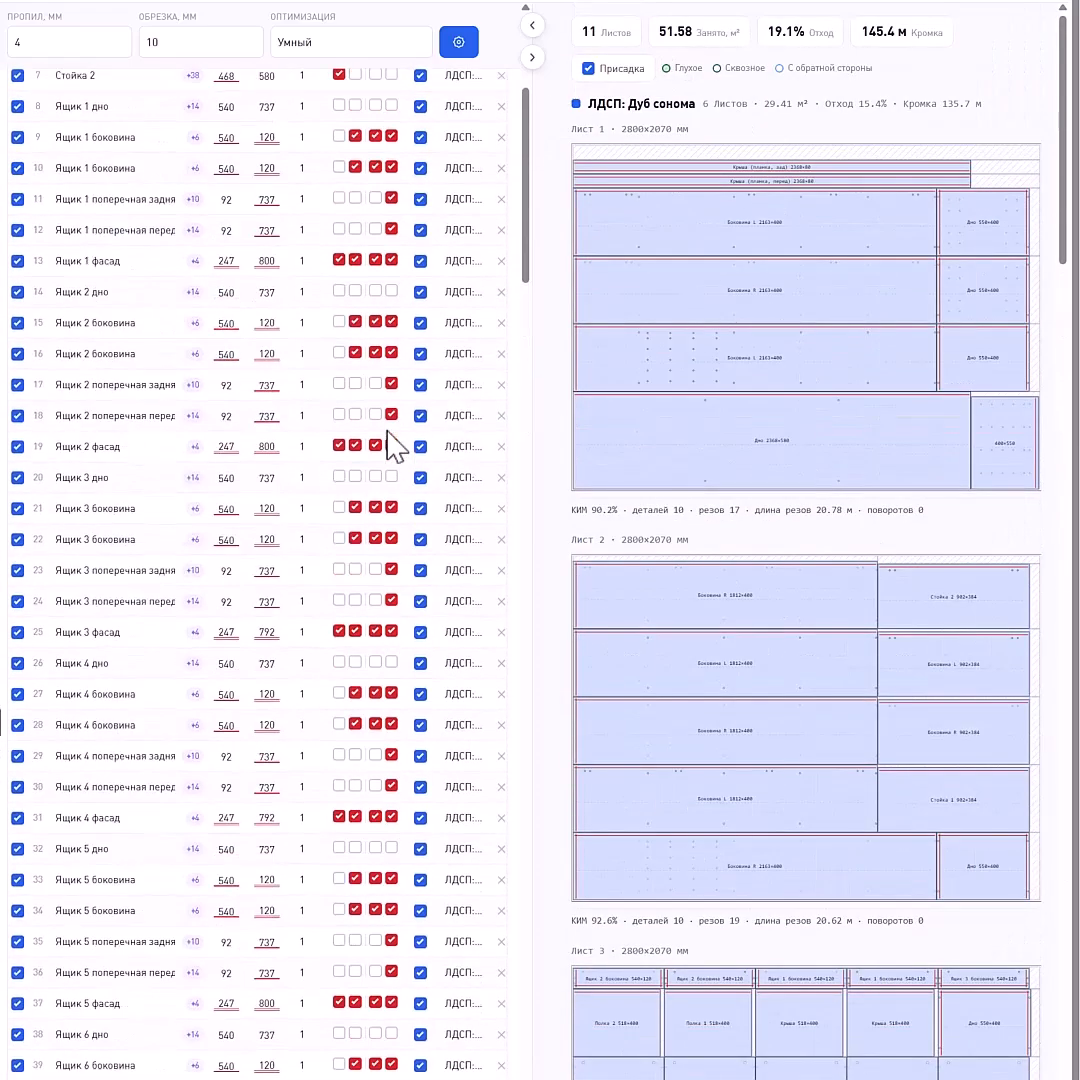
- Open the printable cutting map report, review its material summary and the per-sheet layouts with parts tables, and return to the cutting map
left_click(976, 2)
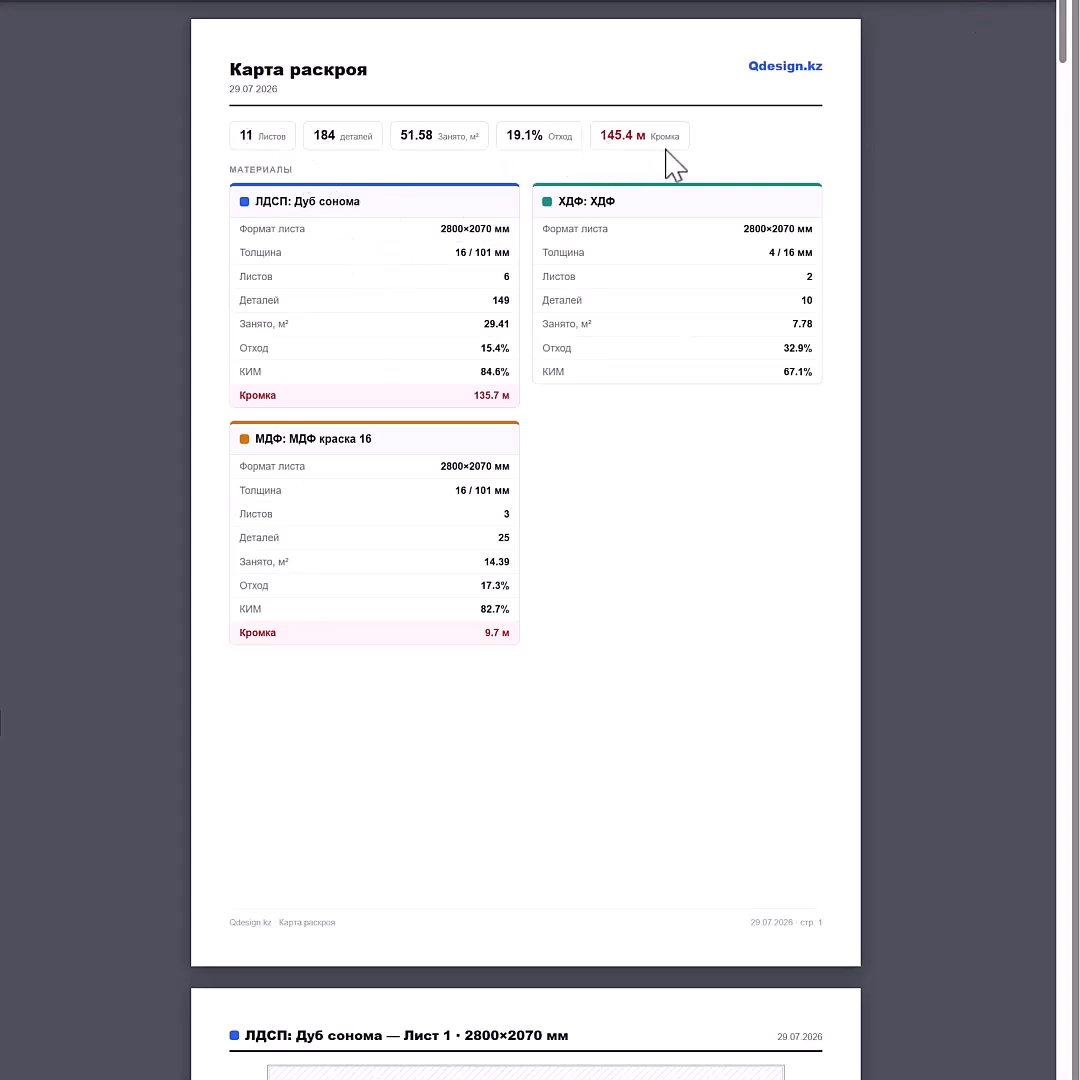
scroll(680, 490, "down", 8)
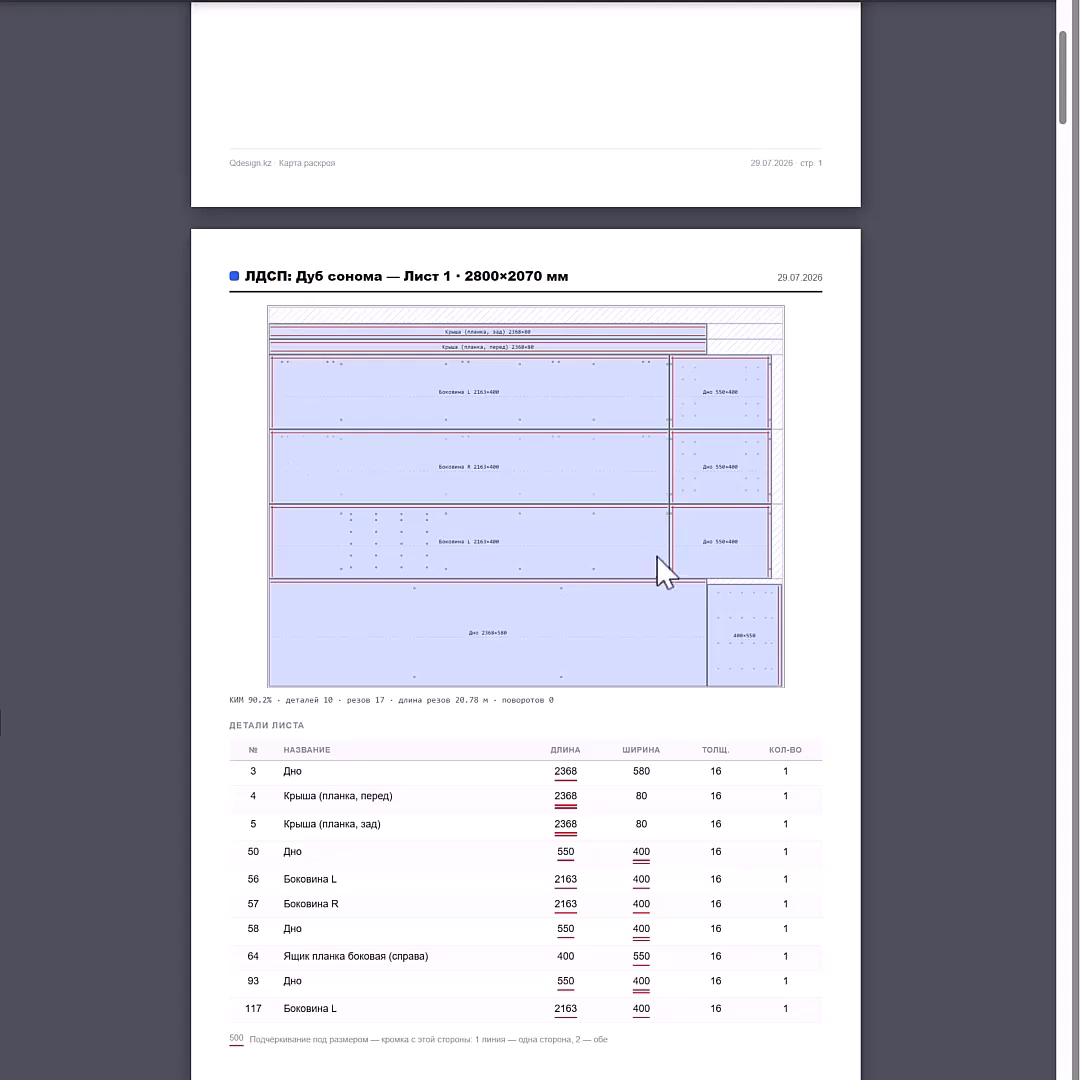
scroll(660, 560, "down", 15)
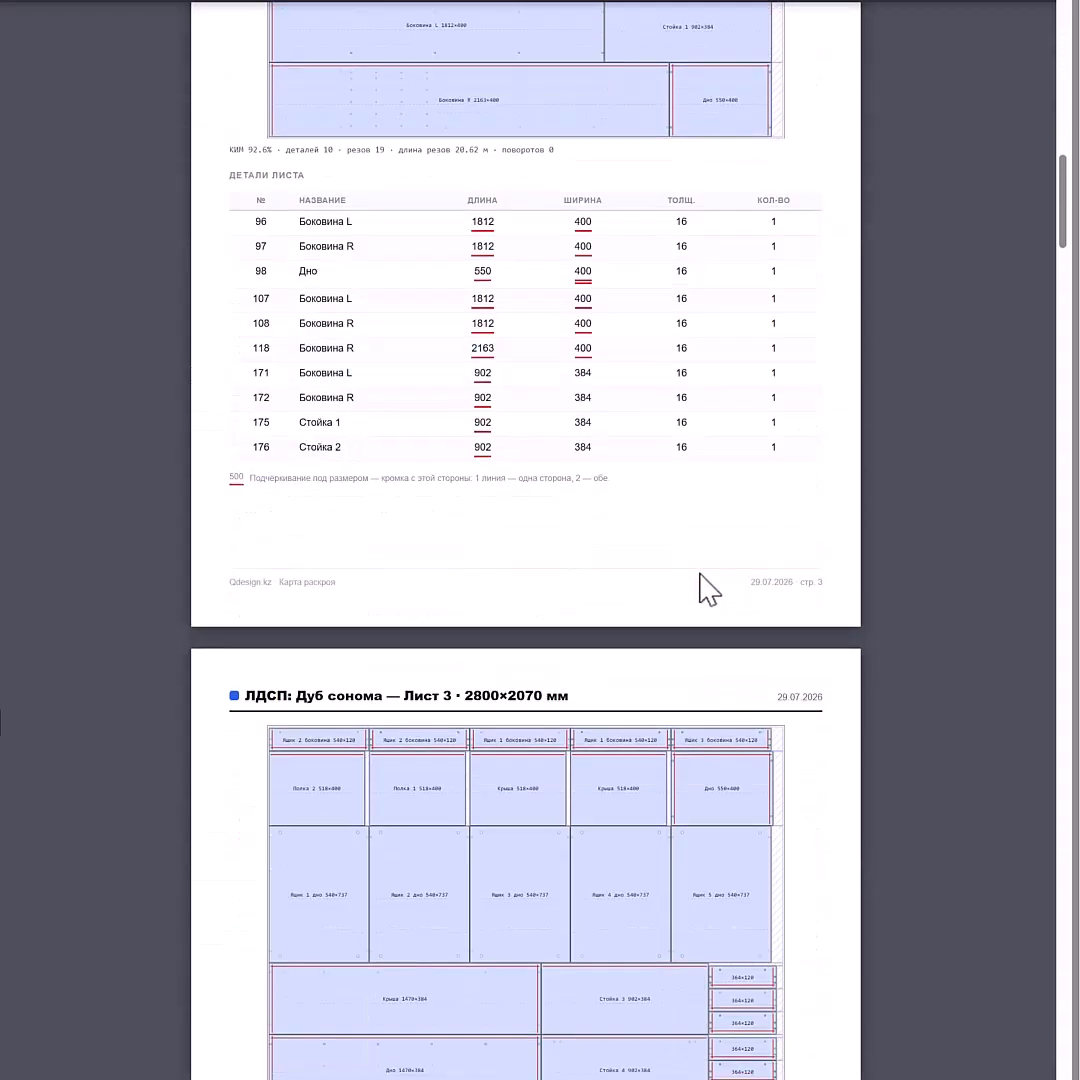
scroll(612, 580, "down", 13)
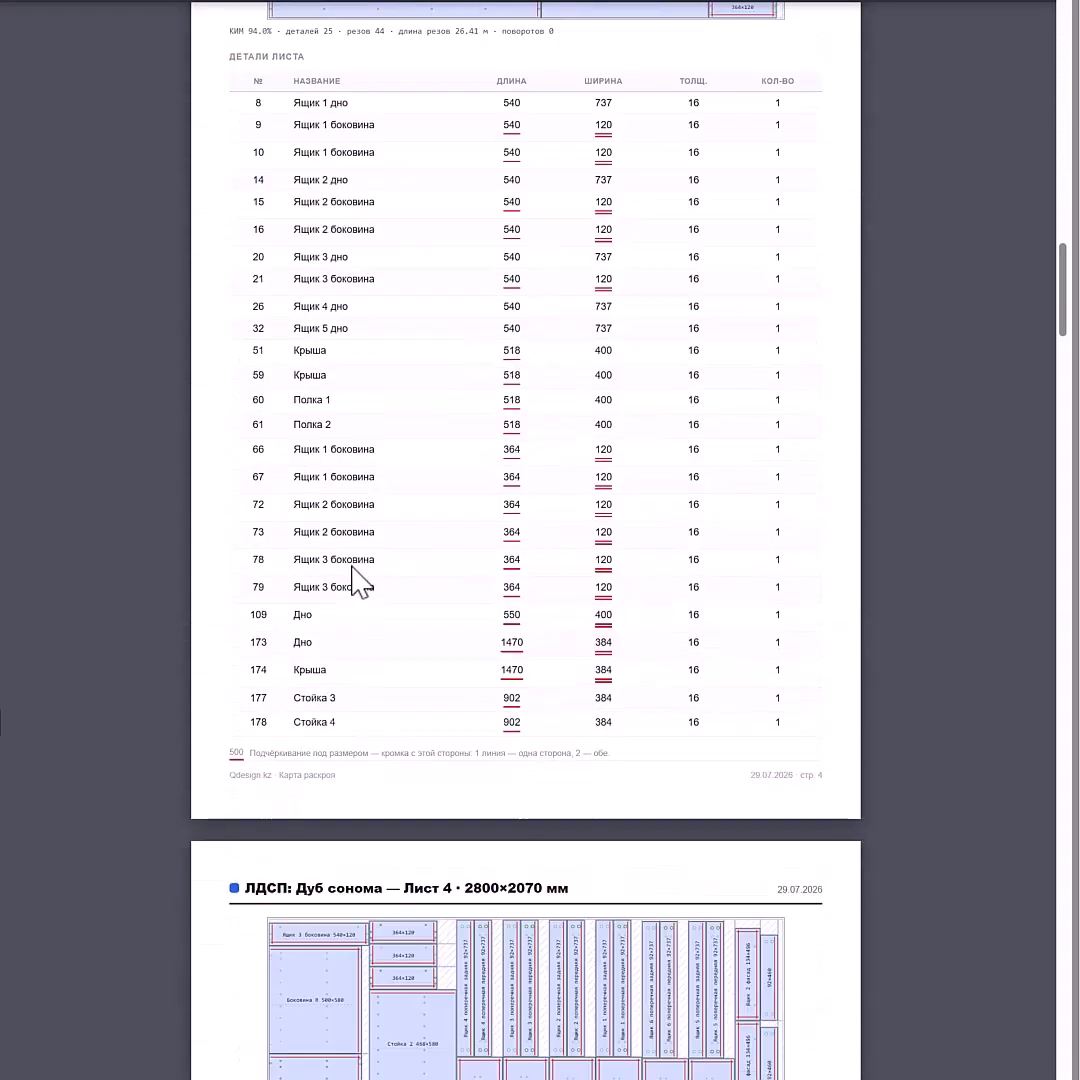
scroll(351, 562, "down", 3)
left_click(994, 2)
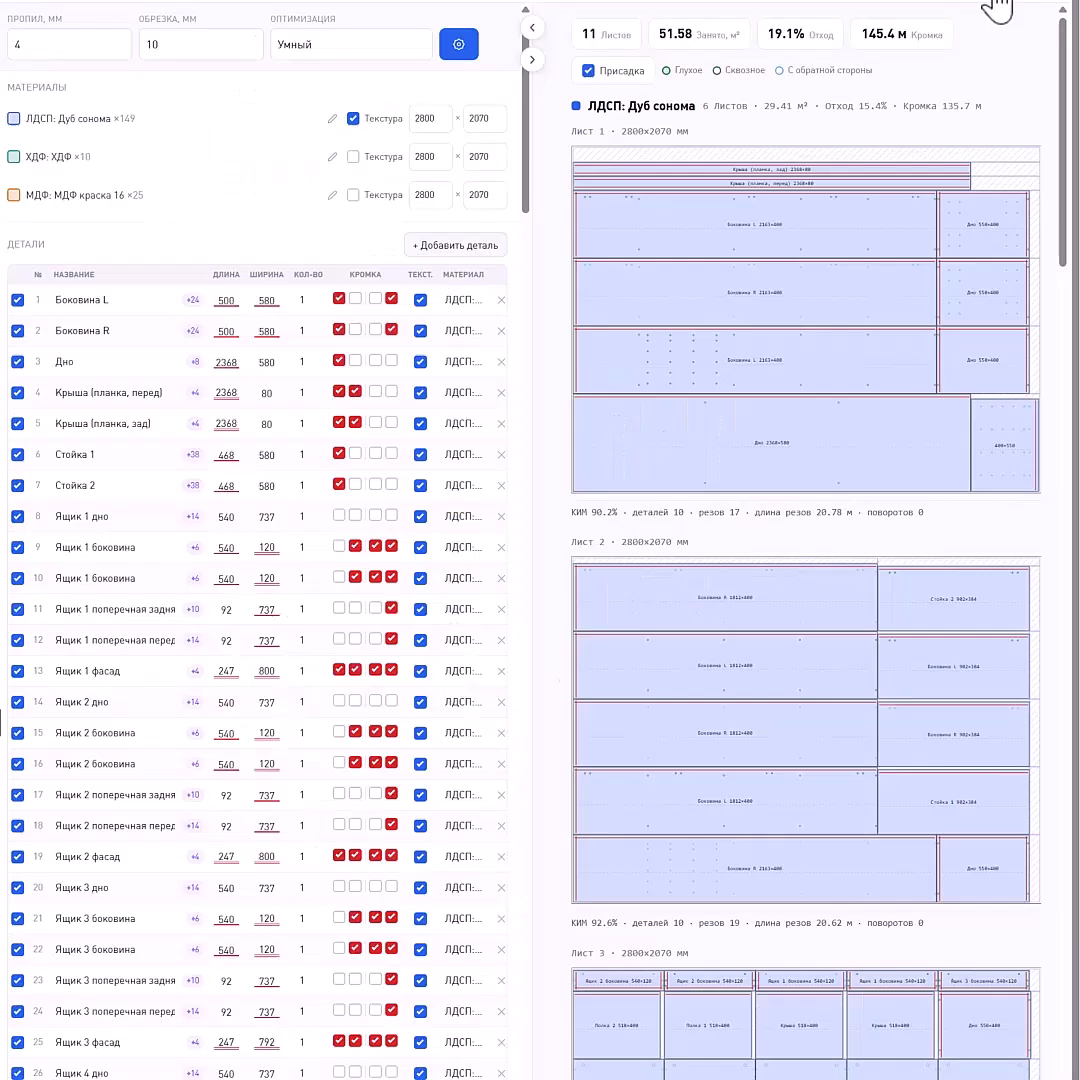